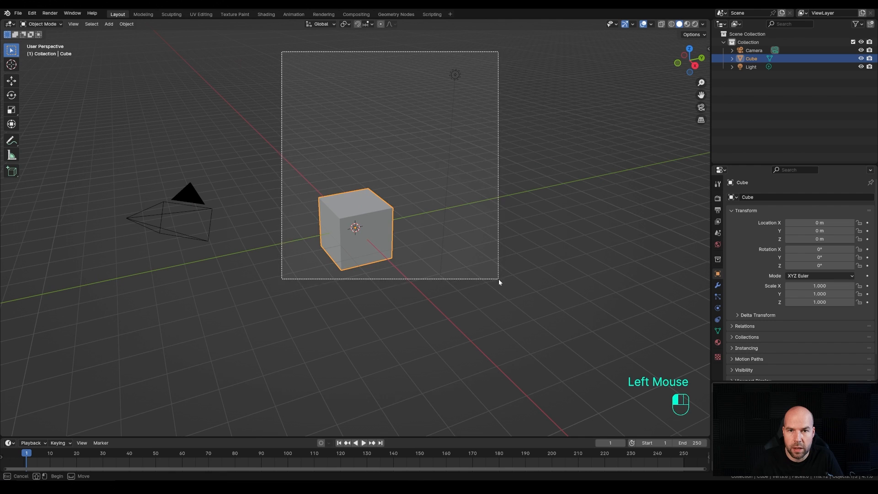
Delete the default cube and light, and add a mesh plane at the scene origin
key(x)
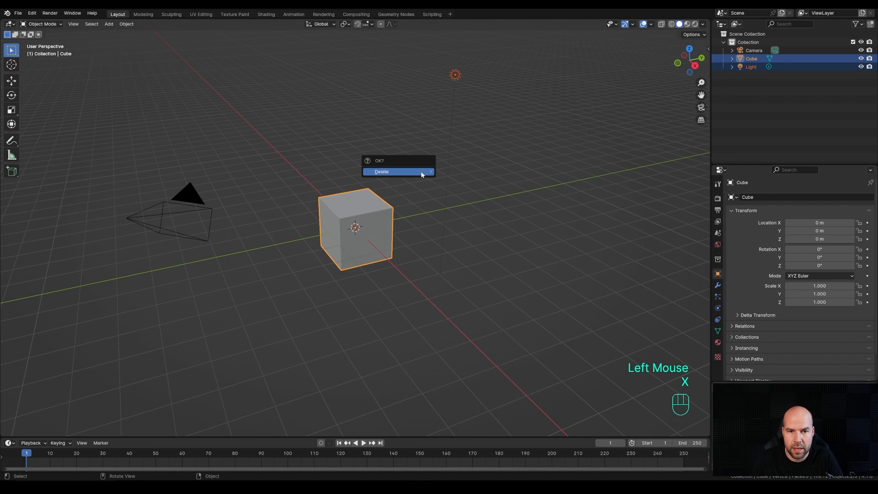
click(419, 172)
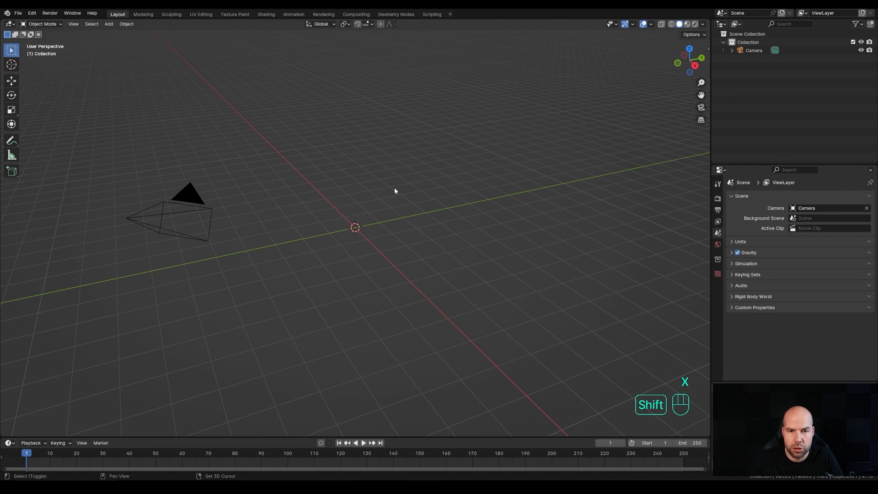
key(shift+a)
mouse_move(388, 197)
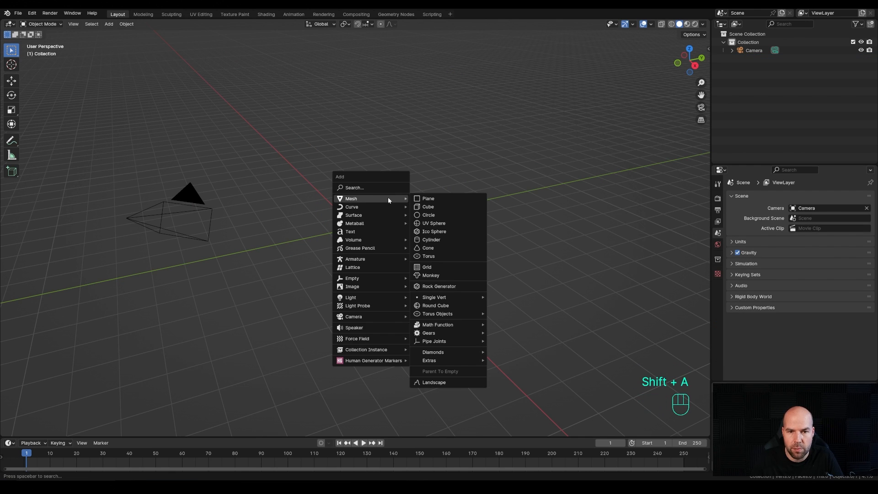
click(432, 200)
Scale the plane's mesh by a factor of 4 in Edit Mode
key(Tab)
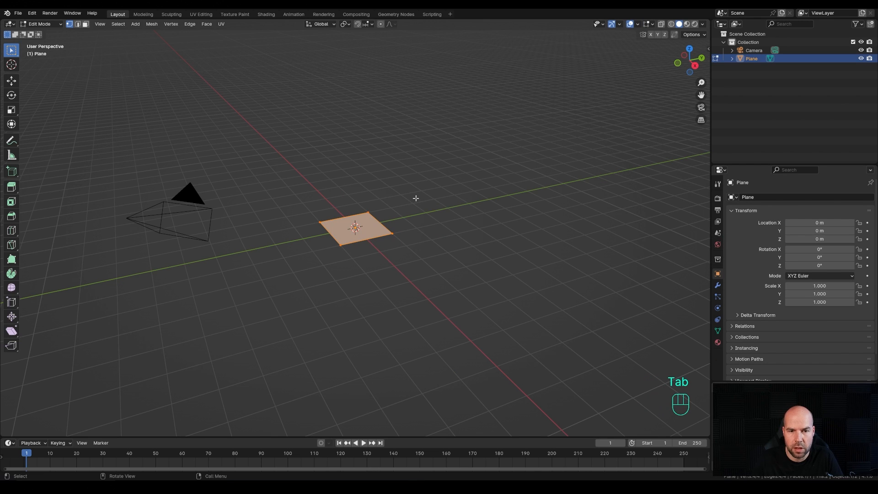
key(s)
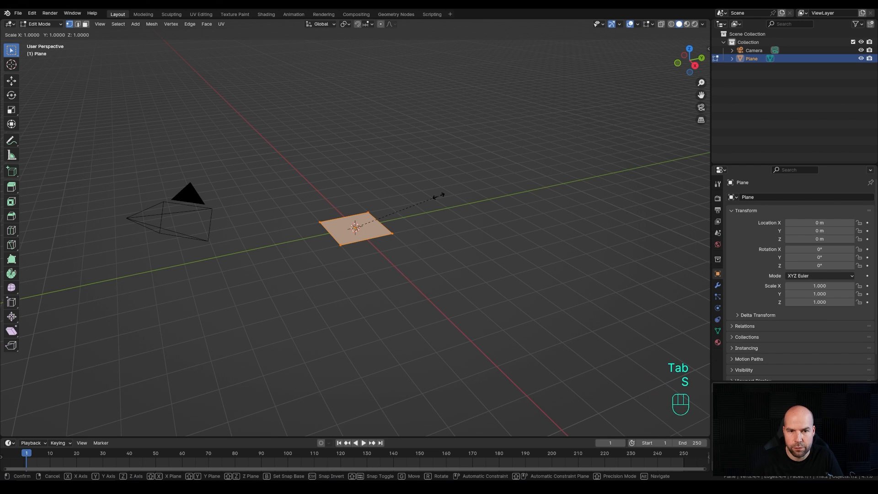
key(KP_4)
key(KP_Enter)
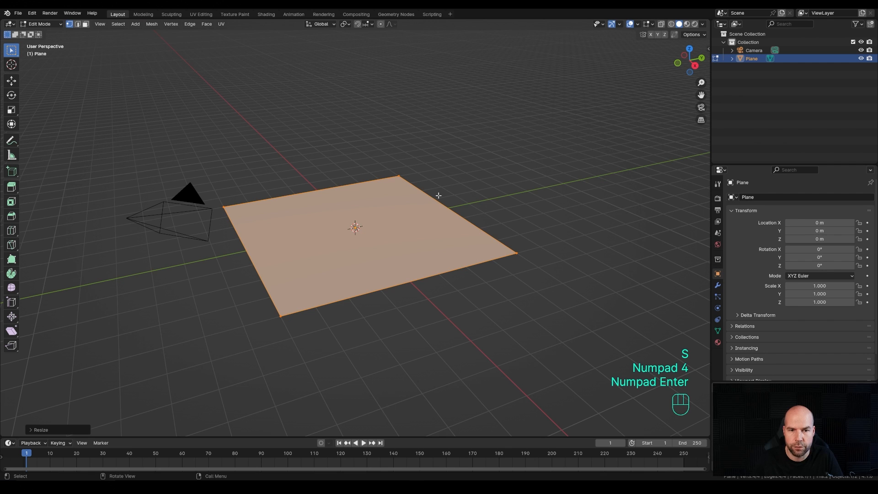
Extrude the plane's rear edge on the negative X side 8 m up along Z as a wall, and return to Object Mode
middle_drag(371, 210, 392, 211)
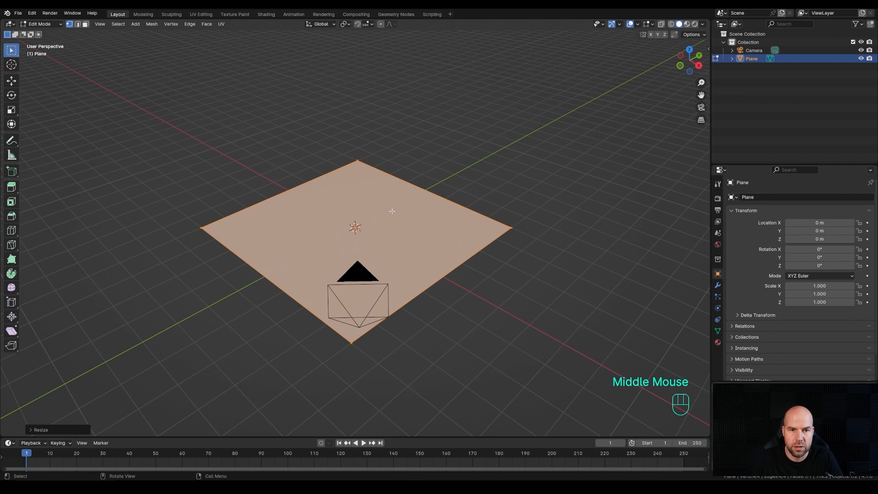
click(358, 161)
shift+click(202, 228)
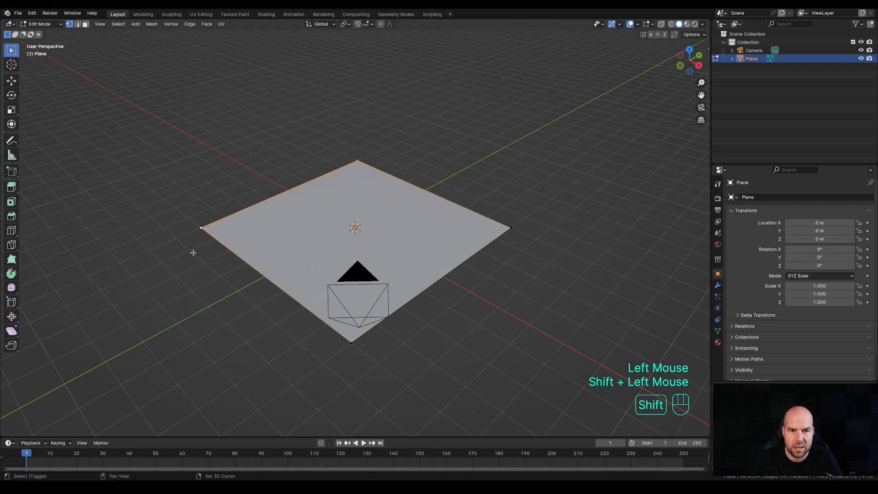
key(e)
key(z)
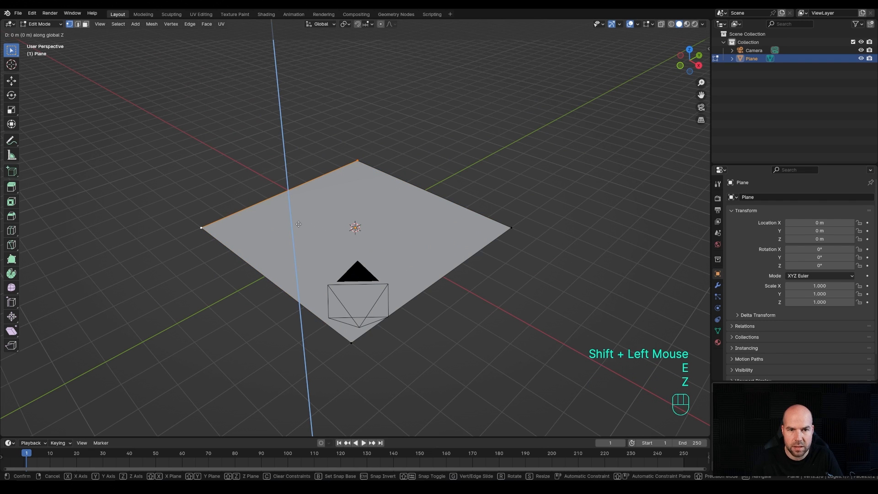
text(8)
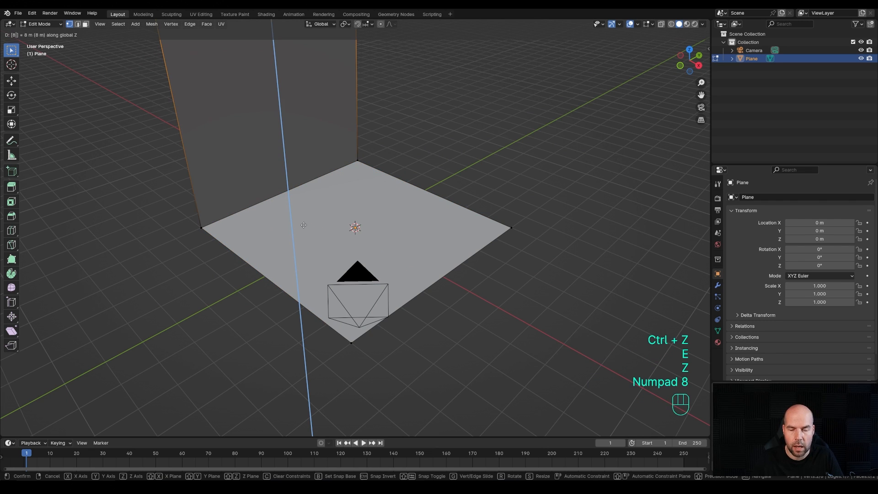
key(KP_Enter)
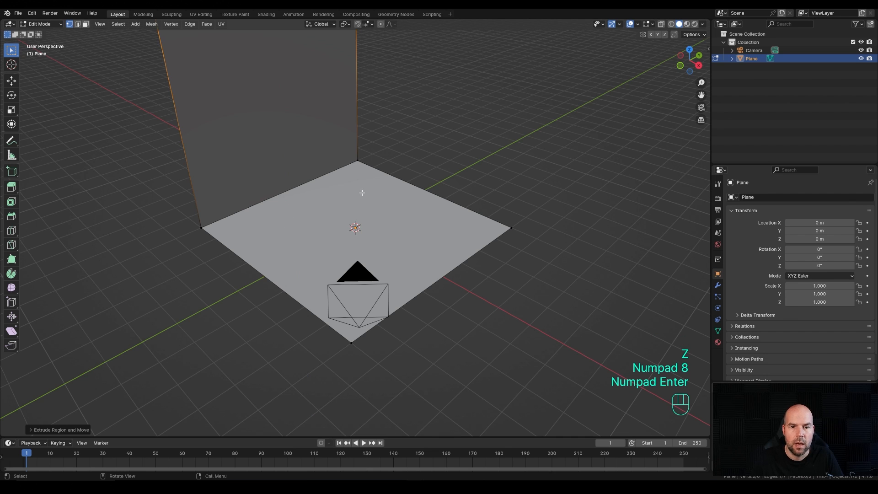
middle_drag(361, 190, 383, 205)
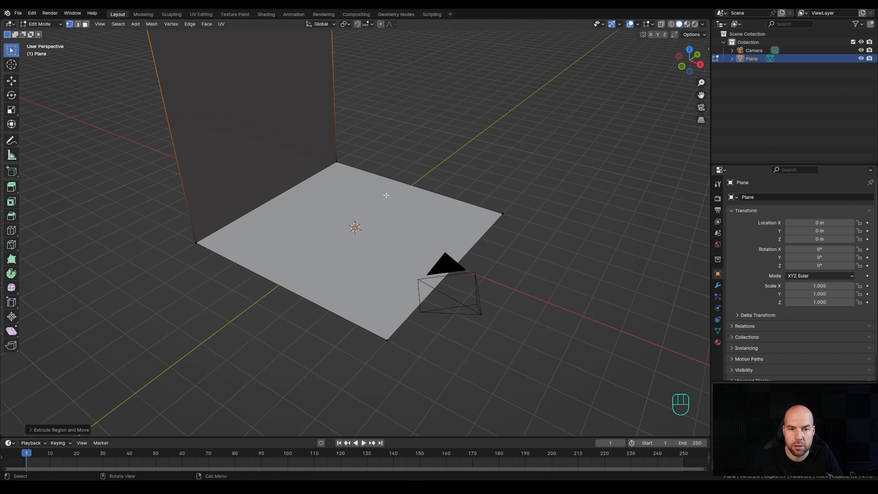
shift+middle_drag(386, 195, 405, 215)
key(Tab)
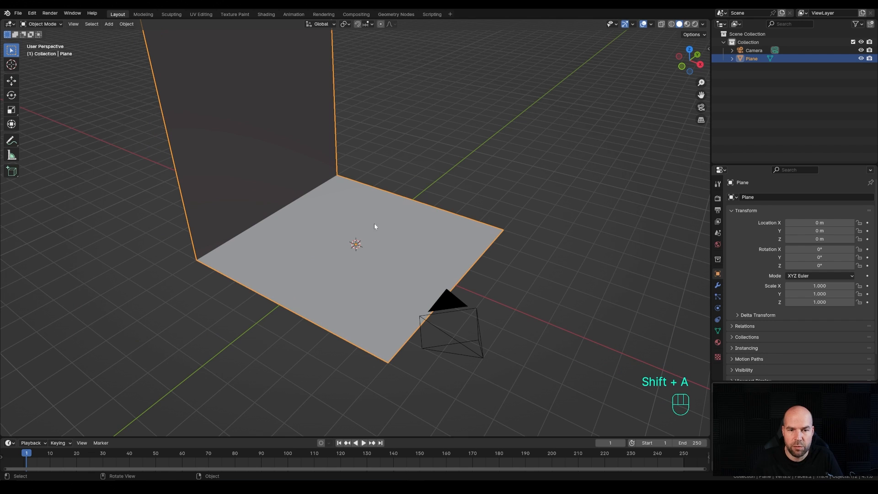
Search the add-ons in the preferences for "extra" to check the Extra Objects add-ons
click(32, 13)
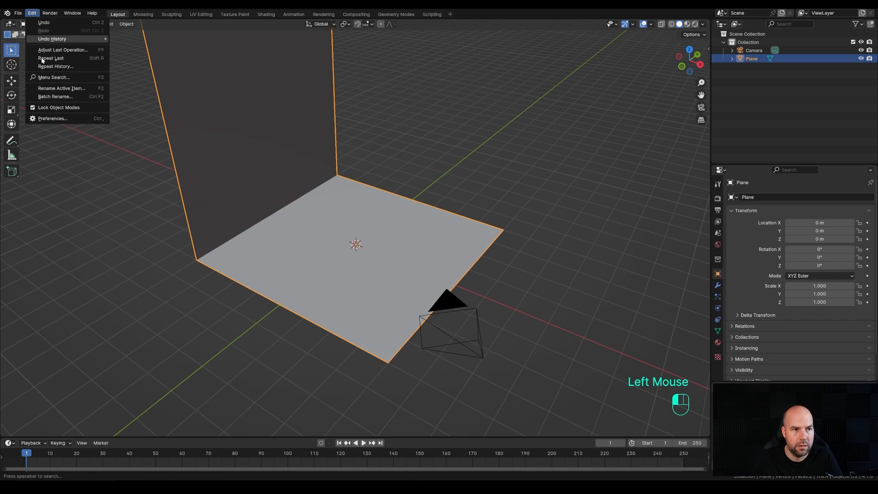
click(54, 118)
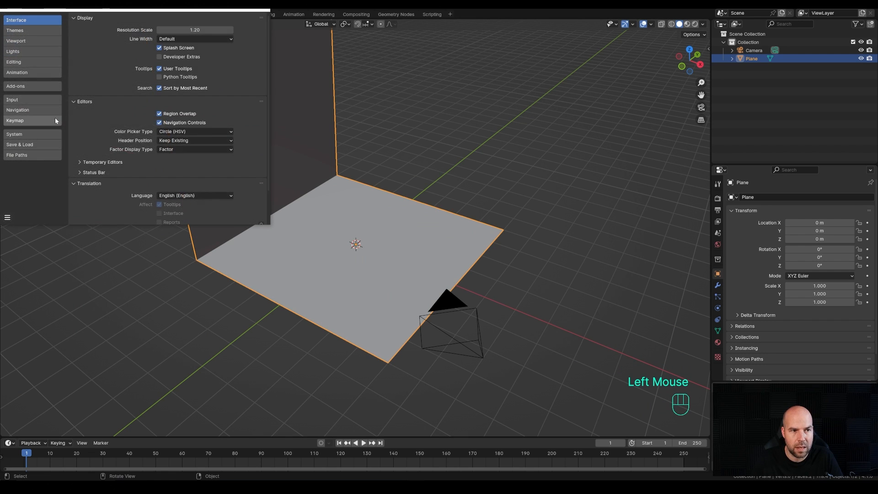
click(29, 89)
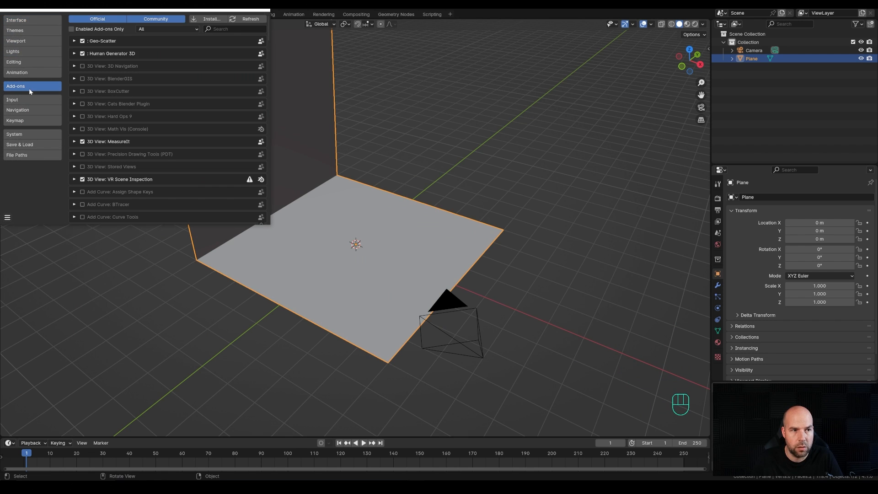
click(224, 29)
text(e)
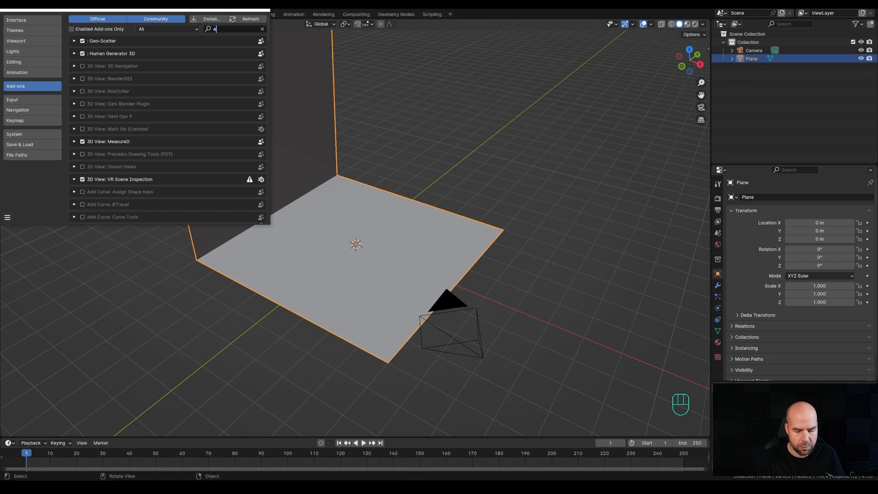
text(xtra)
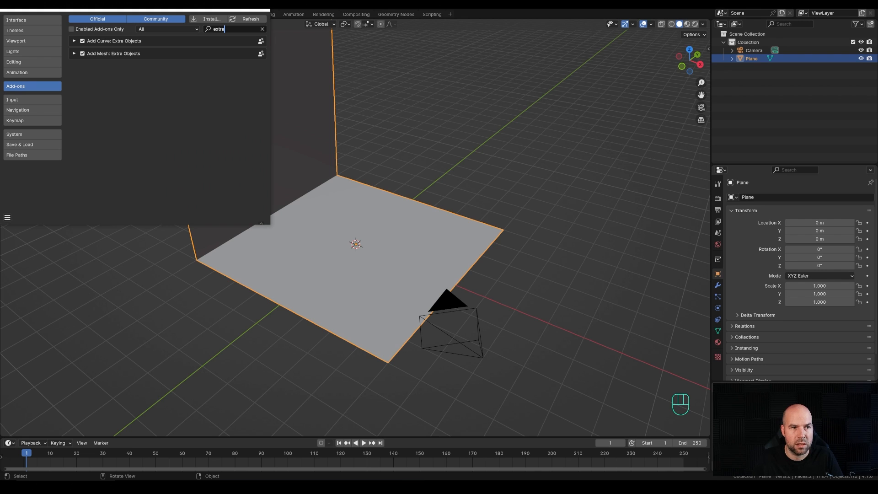
Search the add-ons for "loop" to check LoopTools, and close the preferences
key(BackSpace)
key(BackSpace)
key(BackSpace)
key(BackSpace)
key(BackSpace)
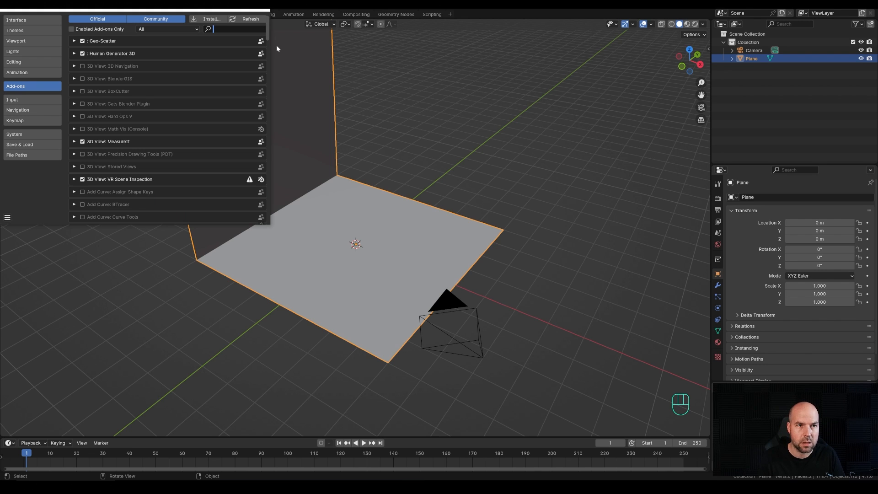
text(loop)
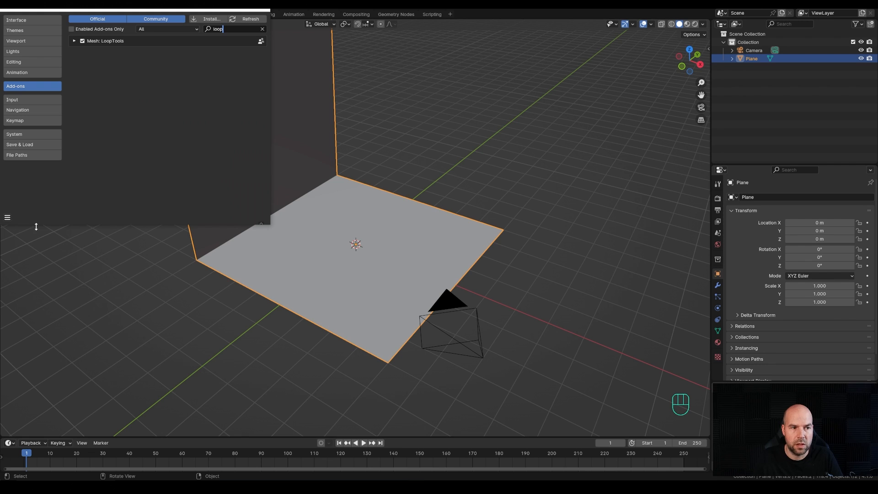
click(7, 218)
click(27, 192)
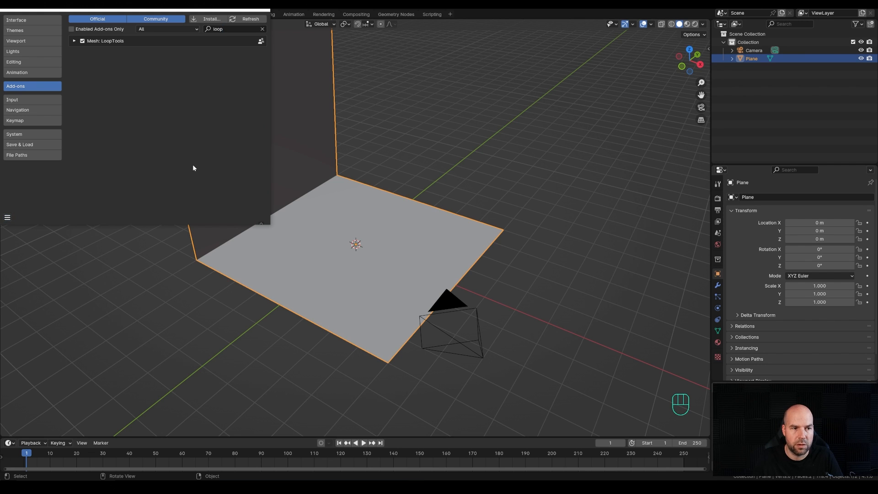
click(260, 10)
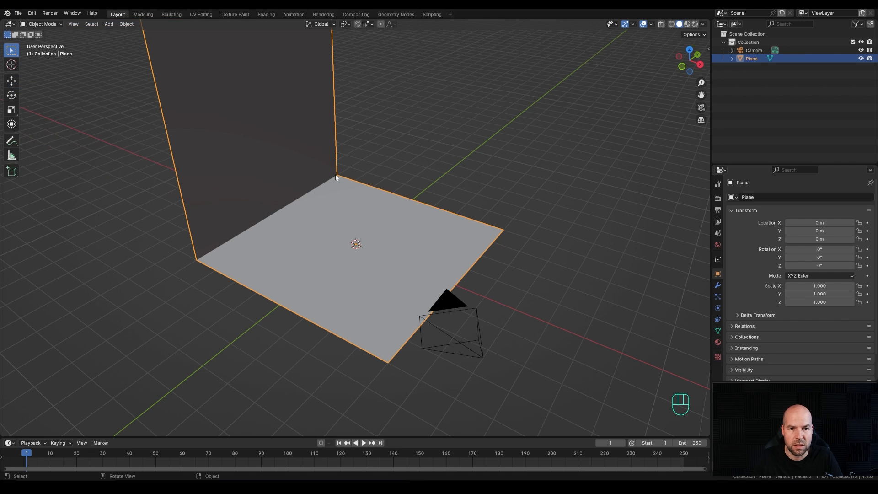
Add a round cube with the spherical preset (radius 1.00, size 0.00) and set its arc divisions to 4
key(shift+a)
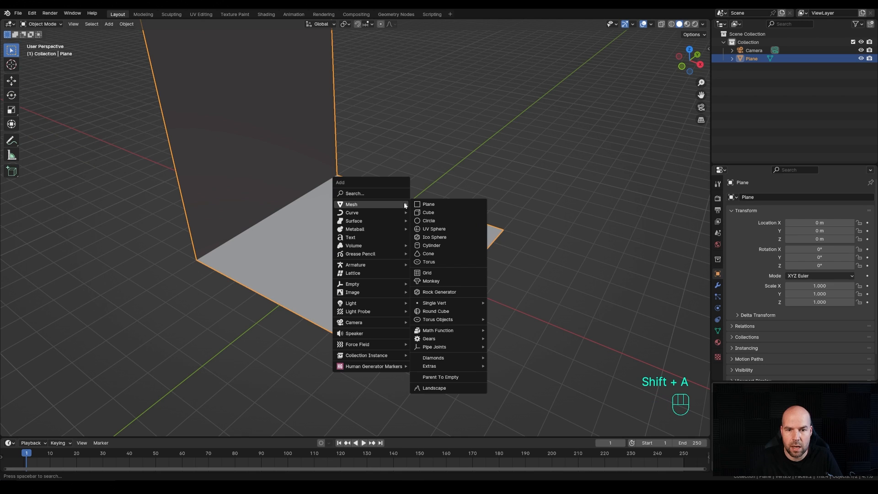
click(441, 312)
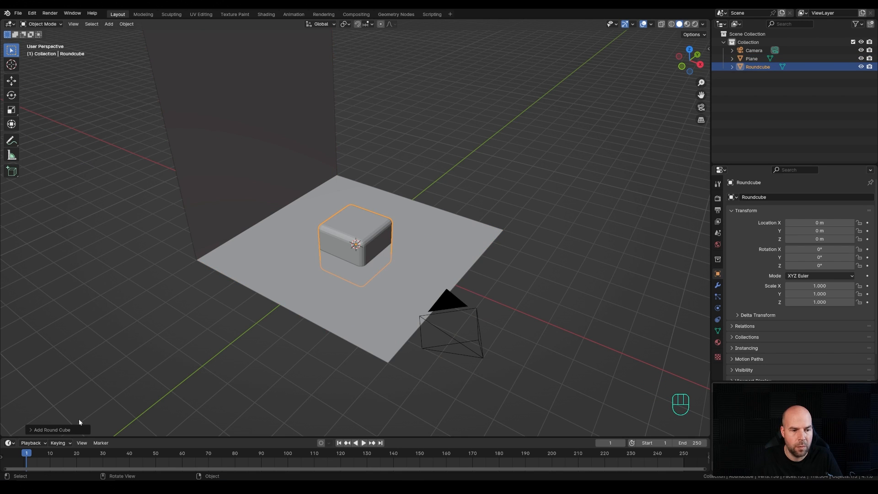
click(61, 429)
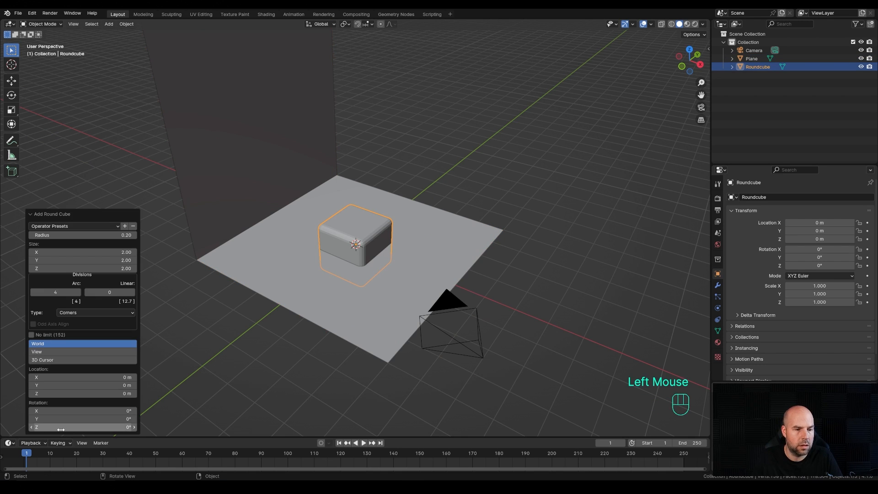
click(64, 227)
click(54, 287)
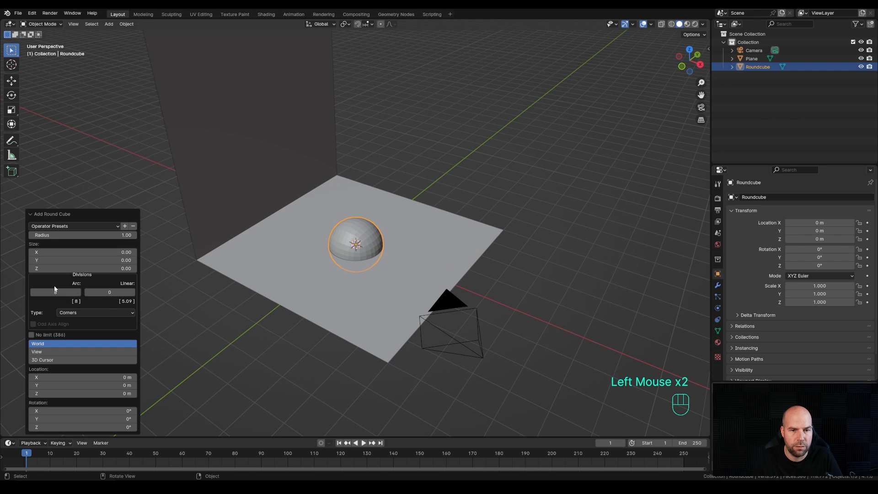
click(32, 293)
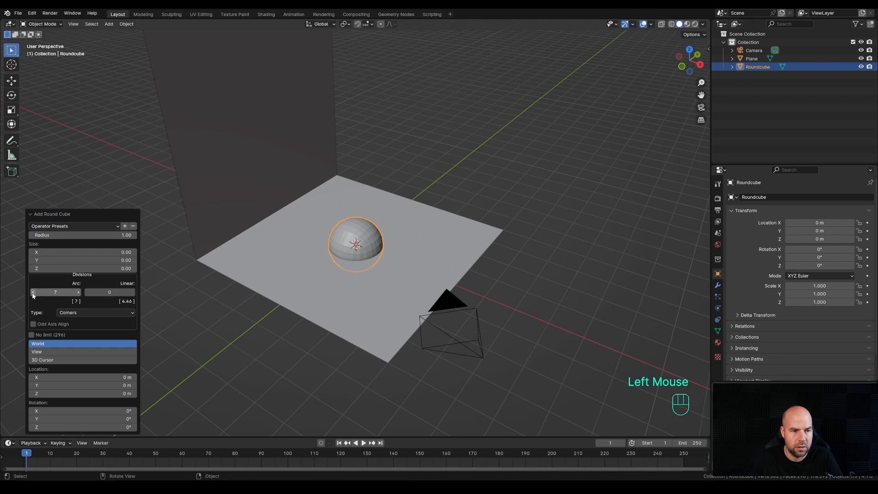
click(33, 293)
click(32, 293)
click(32, 293)
Move the sphere up along Z to a height of about 3.23 m above the floor
middle_drag(359, 274, 361, 261)
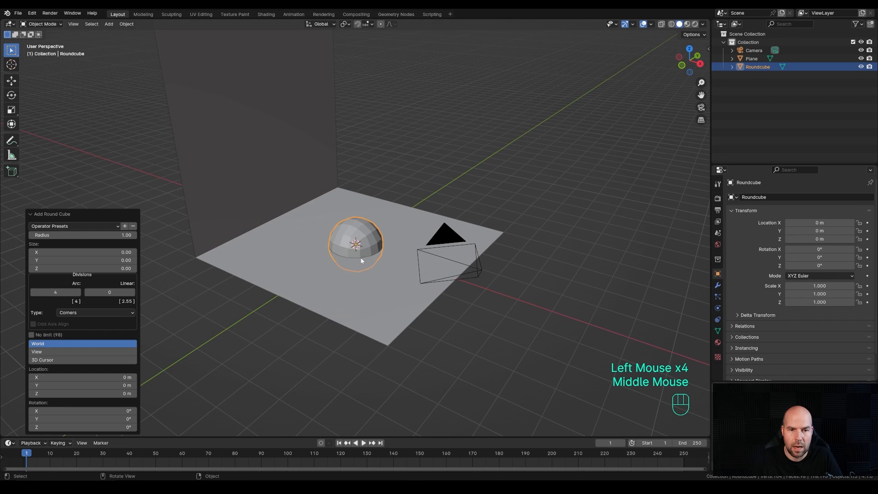
key(g)
key(z)
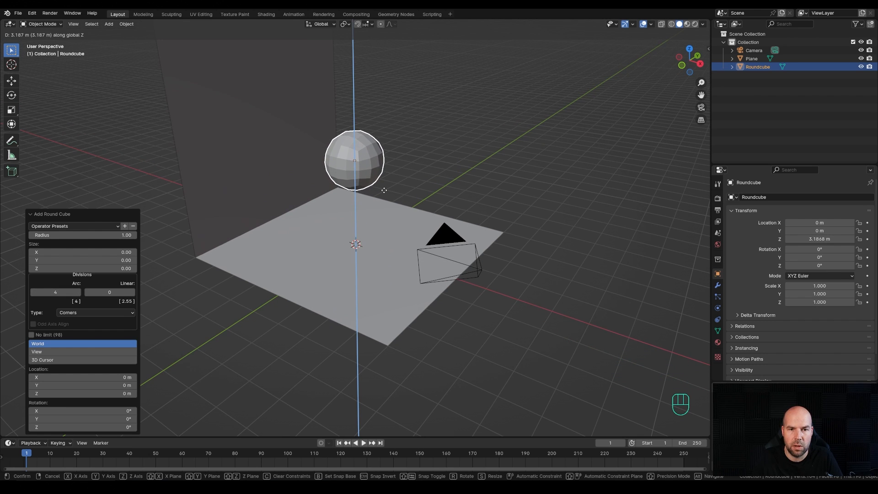
click(384, 189)
middle_drag(385, 188, 402, 173)
Select the central faces on the sphere's front side in Edit Mode and round them with LoopTools Circle
key(Tab)
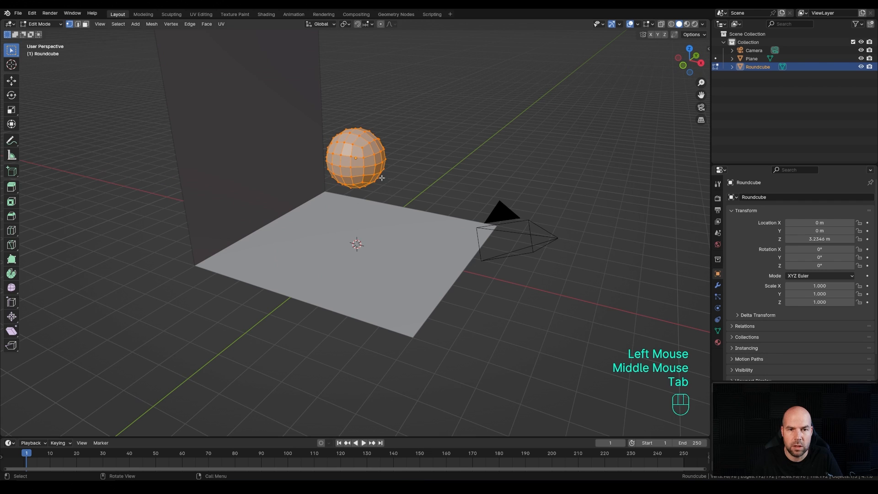
key(KP_1)
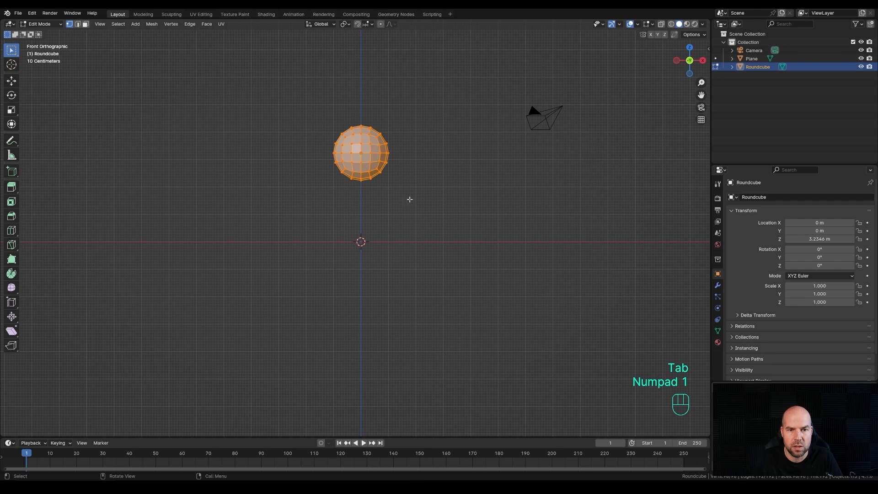
click(86, 24)
key(3)
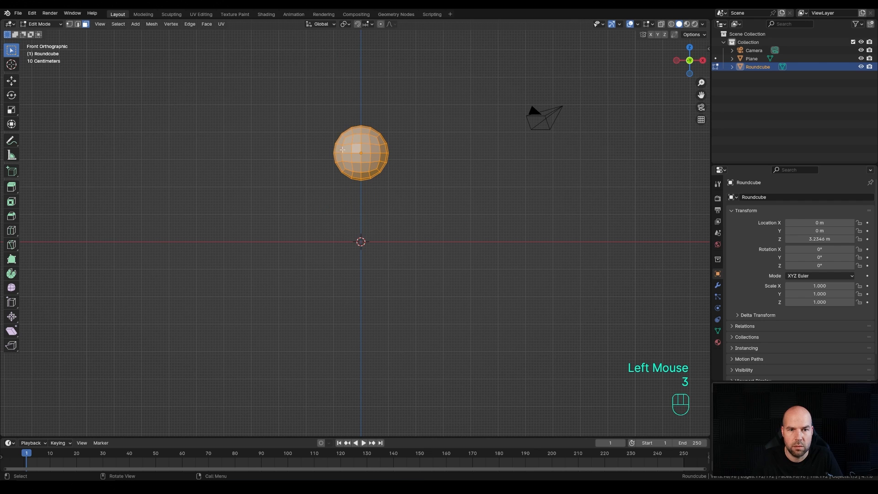
drag(347, 140, 375, 168)
scroll(374, 167, up, 1)
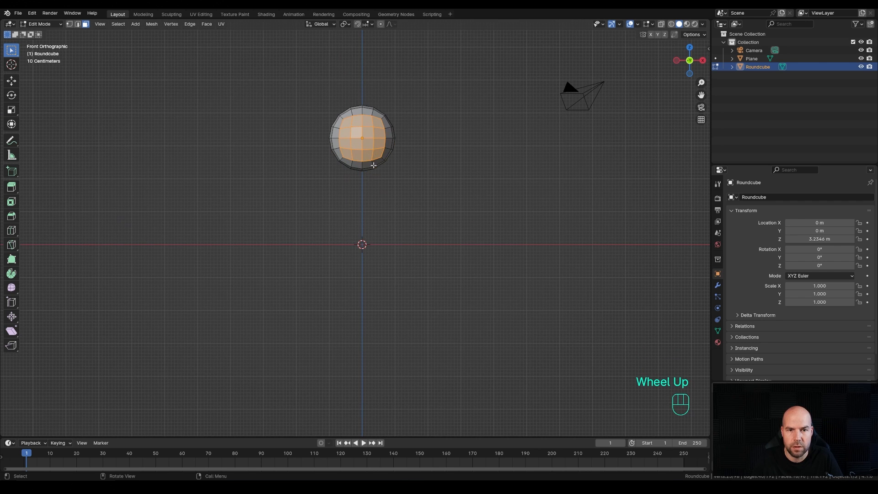
right_click(368, 147)
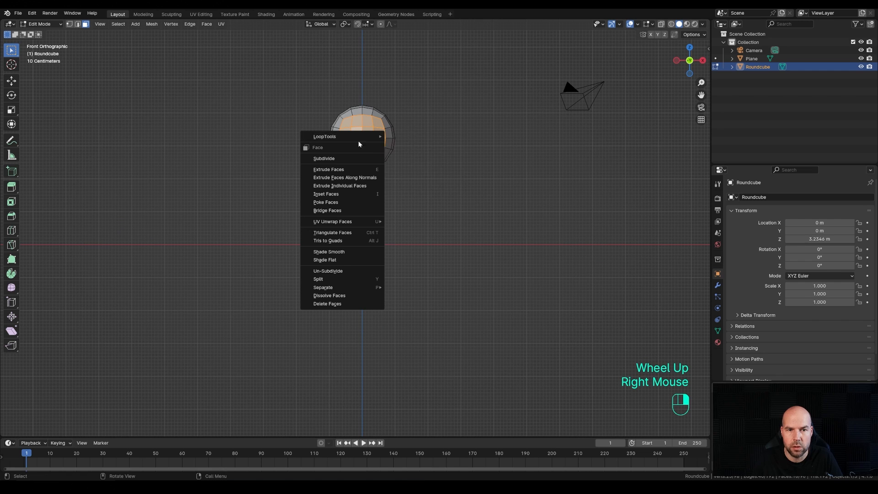
mouse_move(326, 138)
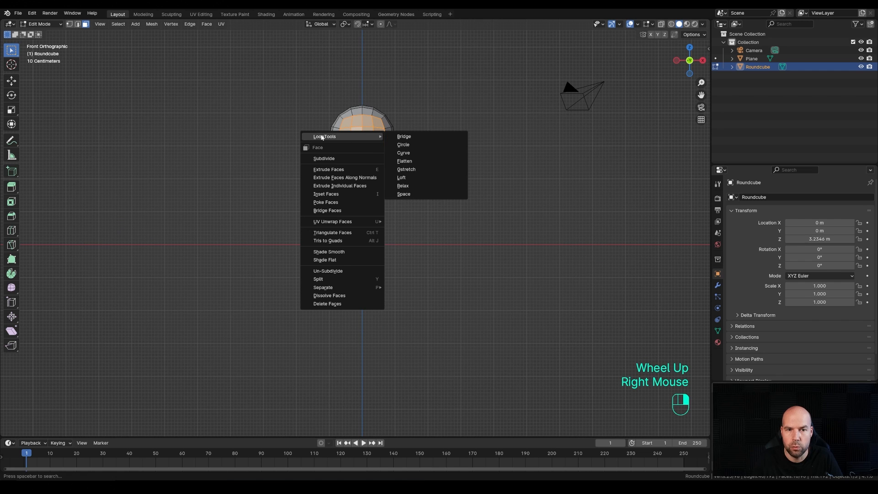
click(405, 145)
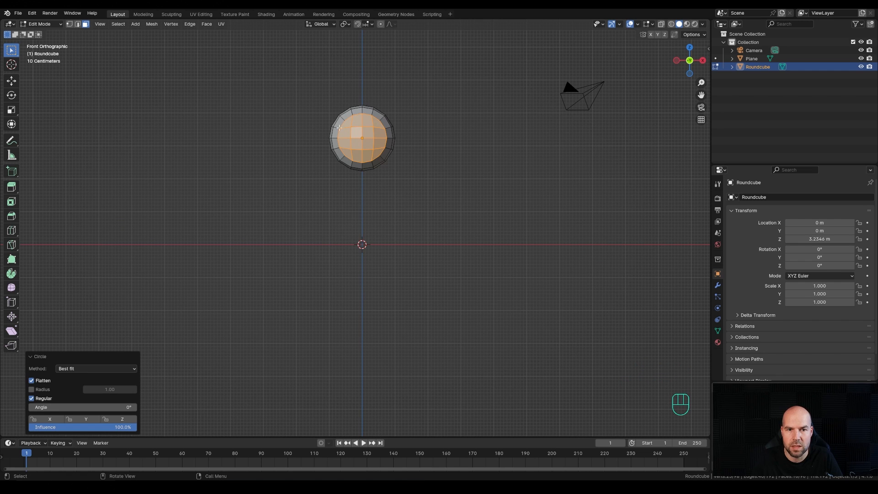
Delete the rounded front faces of the sphere and fill the open edge loop with a single face
middle_drag(438, 145, 399, 169)
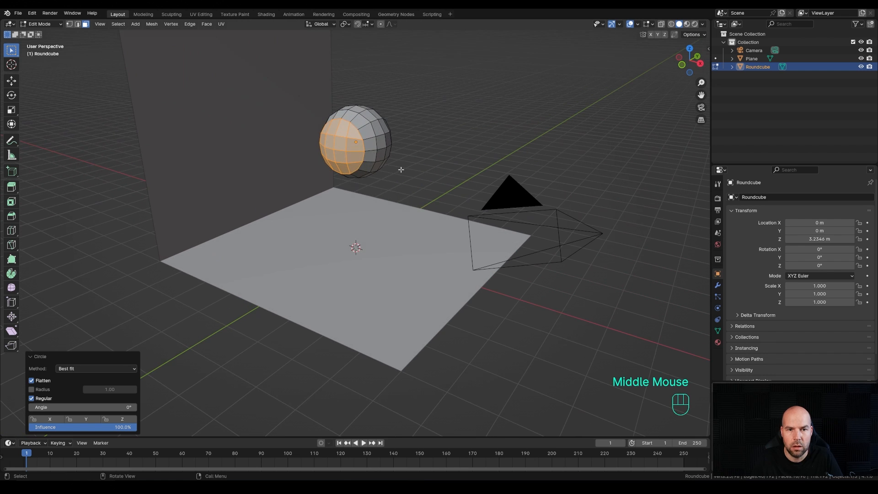
key(x)
click(380, 187)
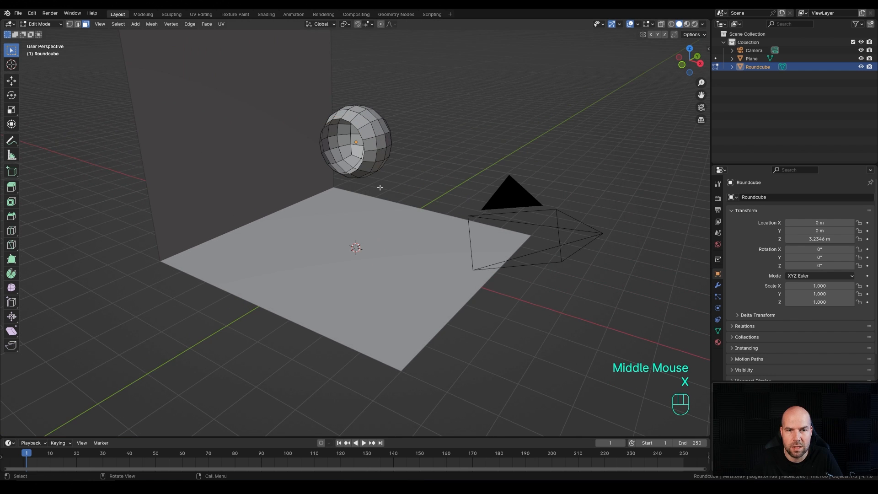
key(2)
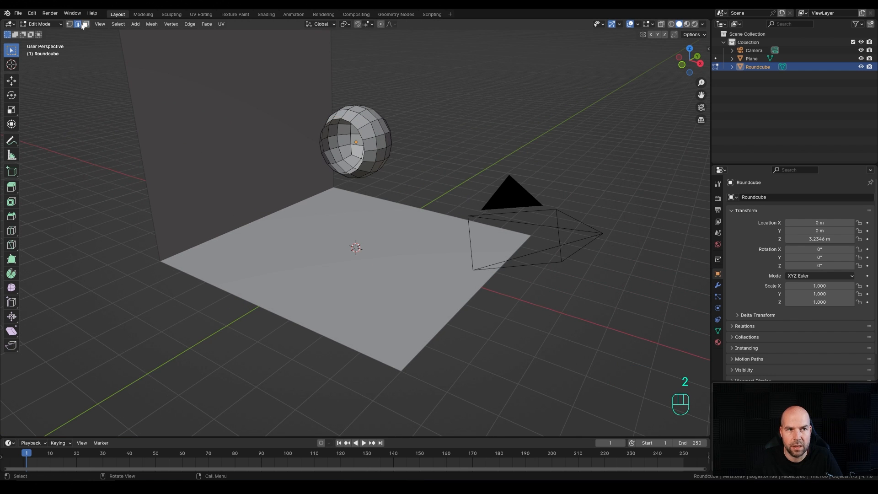
alt+click(361, 124)
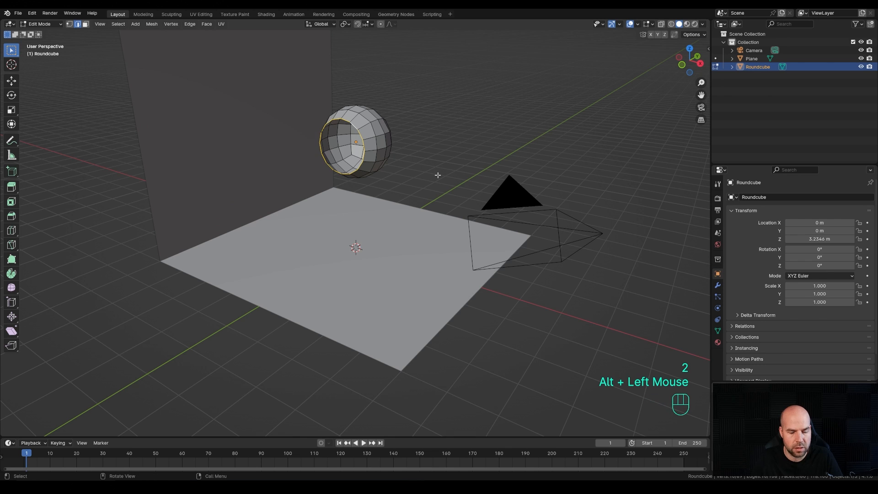
key(f)
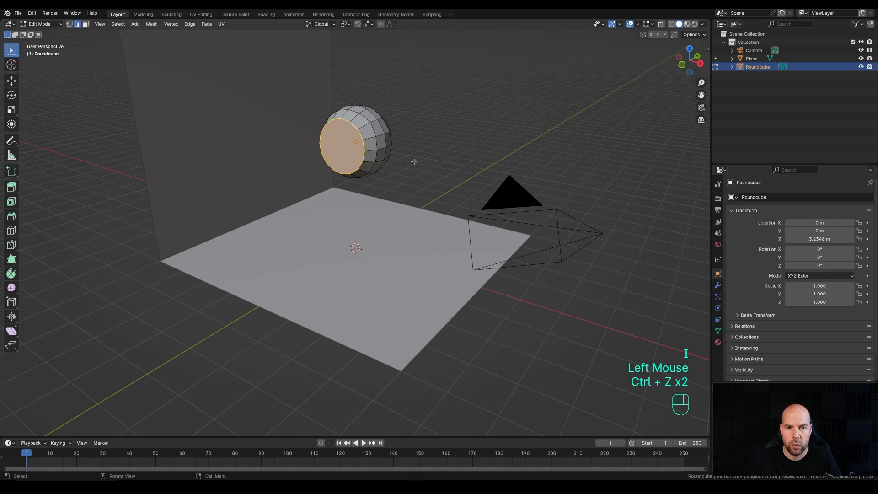
Extrude the sphere's front face outward about 0.13 m and inset it by about 0.10 m
key(e)
shift+click(383, 174)
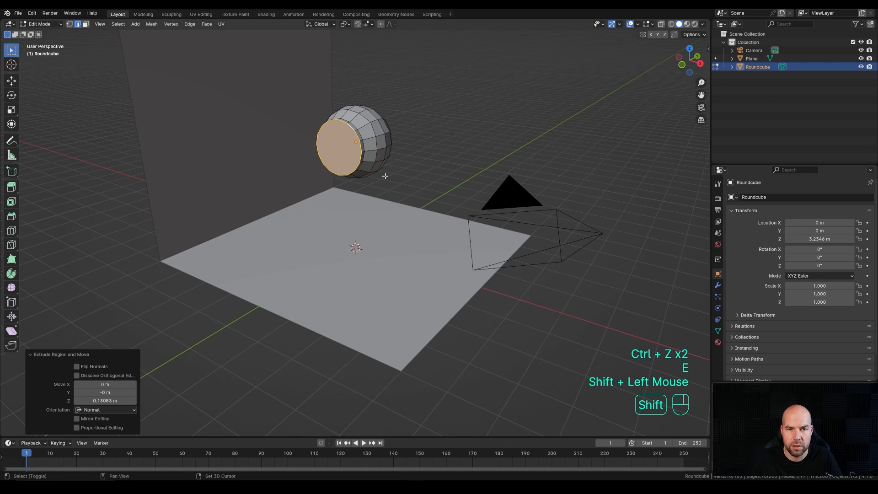
key(i)
key(less)
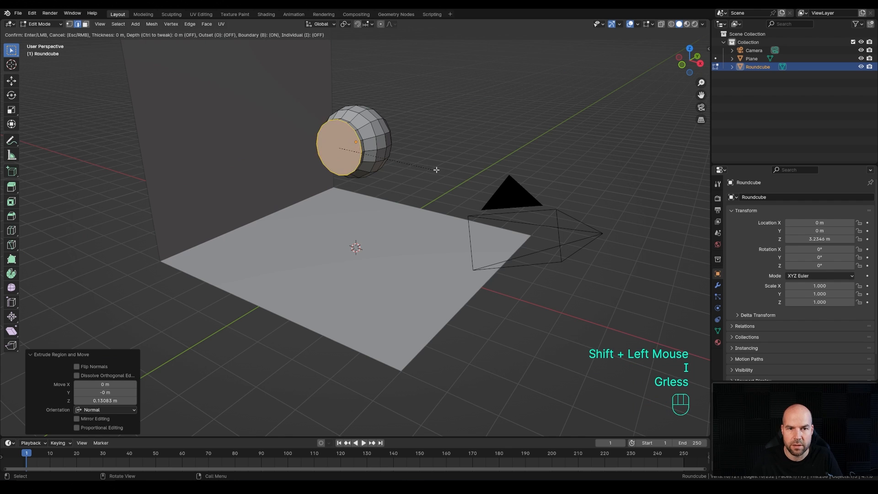
key(less)
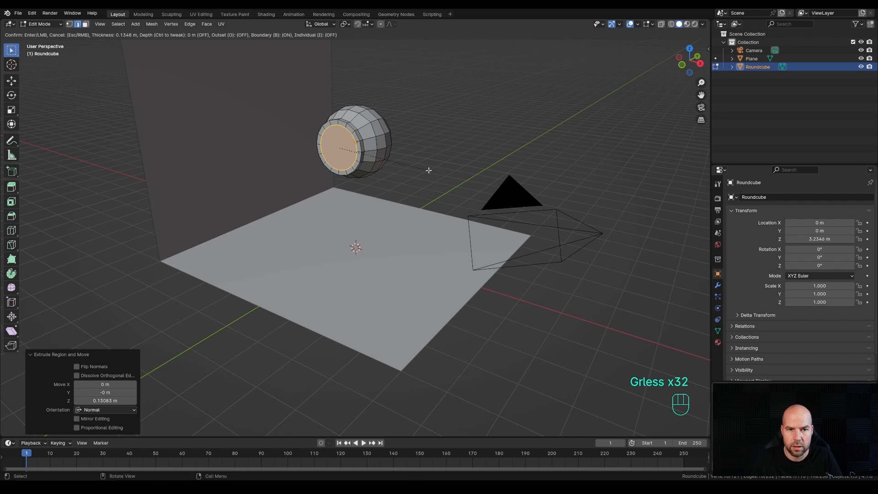
click(430, 170)
Extrude the inset front face inward about 0.12 m and snap the 3D cursor to it
middle_drag(429, 170, 420, 177)
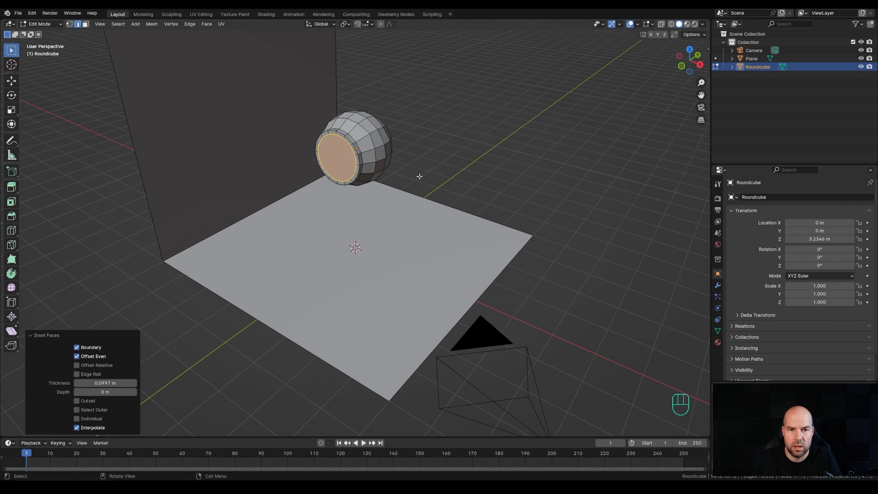
key(e)
shift+click(445, 155)
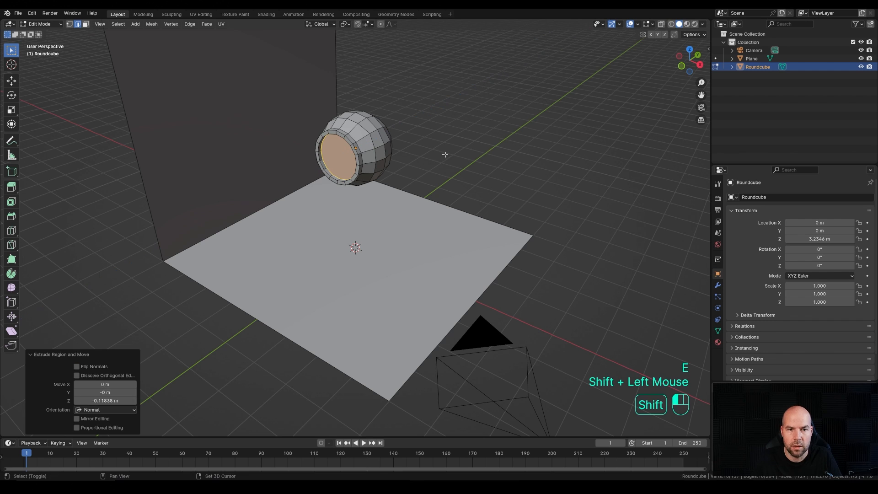
key(shift+s)
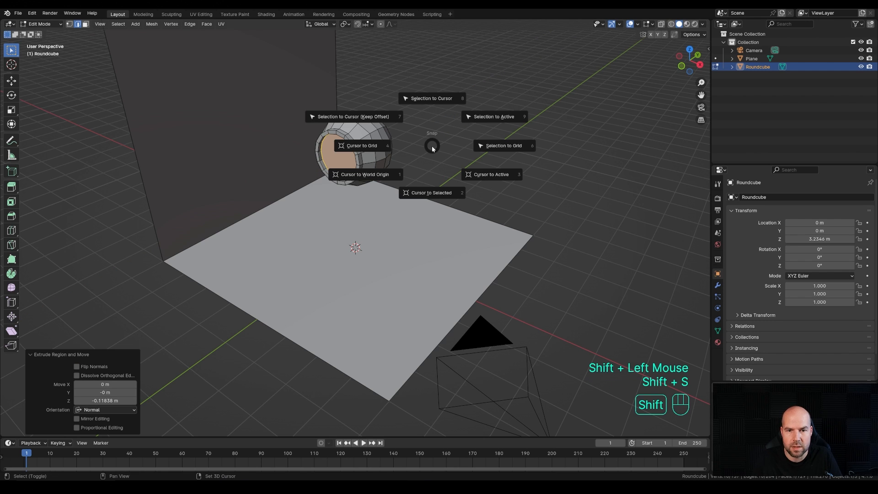
click(425, 194)
Add a mesh circle with 8 vertices at the 3D cursor in Object Mode
key(Tab)
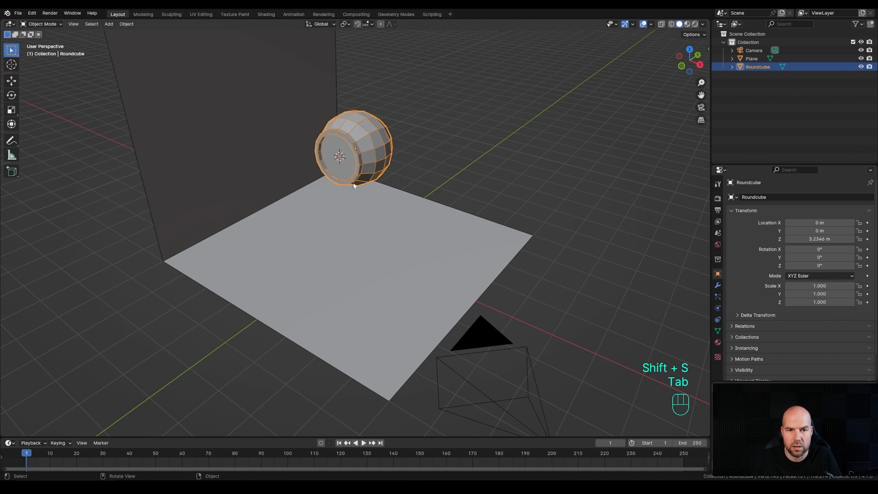
key(shift+a)
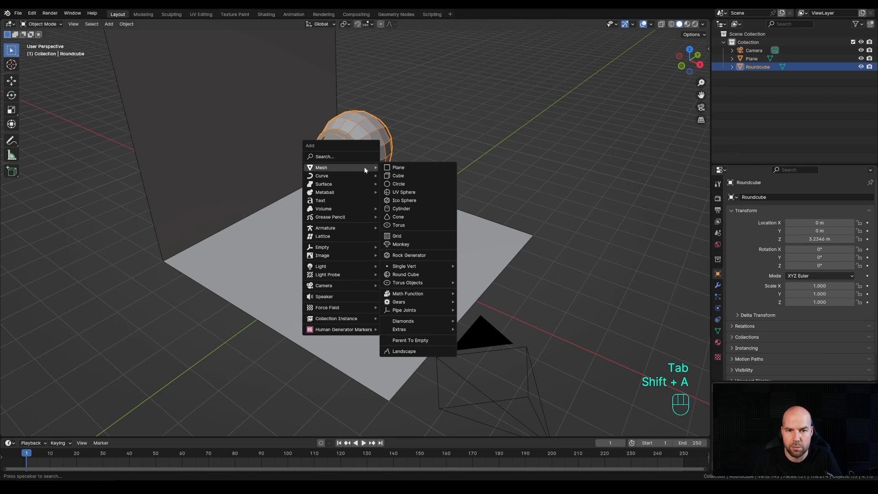
click(398, 184)
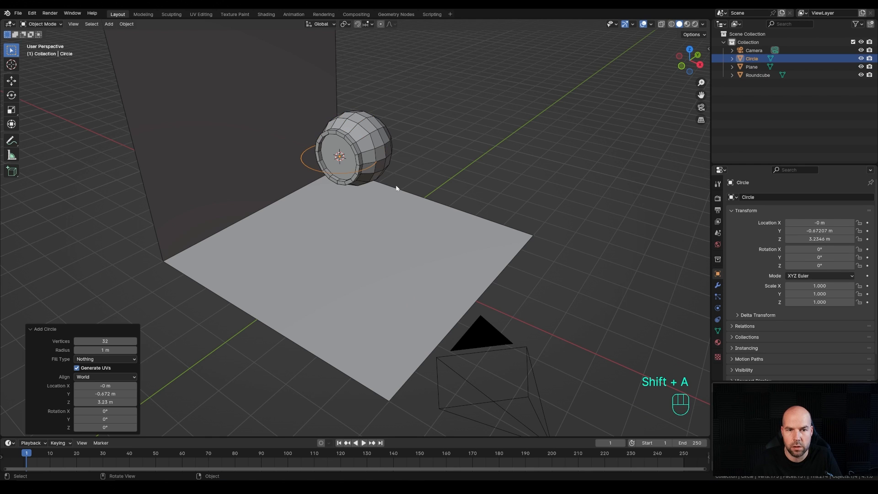
click(105, 342)
text(8)
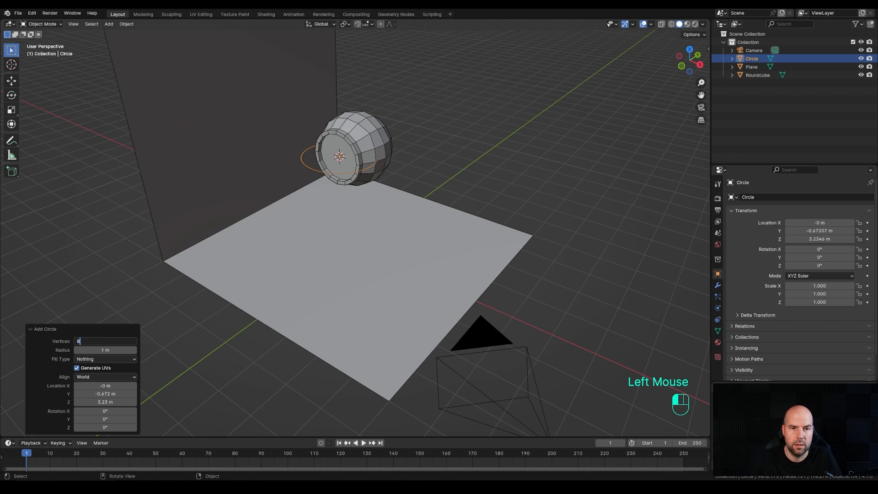
key(Return)
Rotate the circle's geometry 90° around the X axis in Edit Mode
key(Tab)
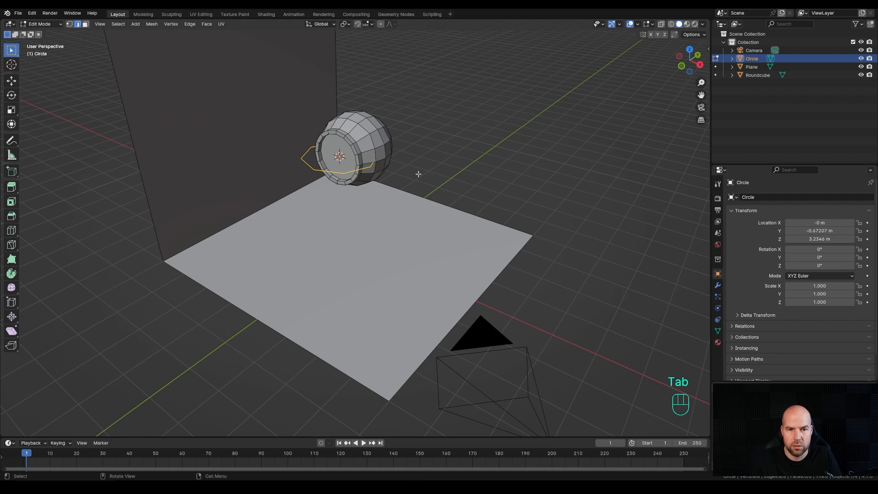
key(r)
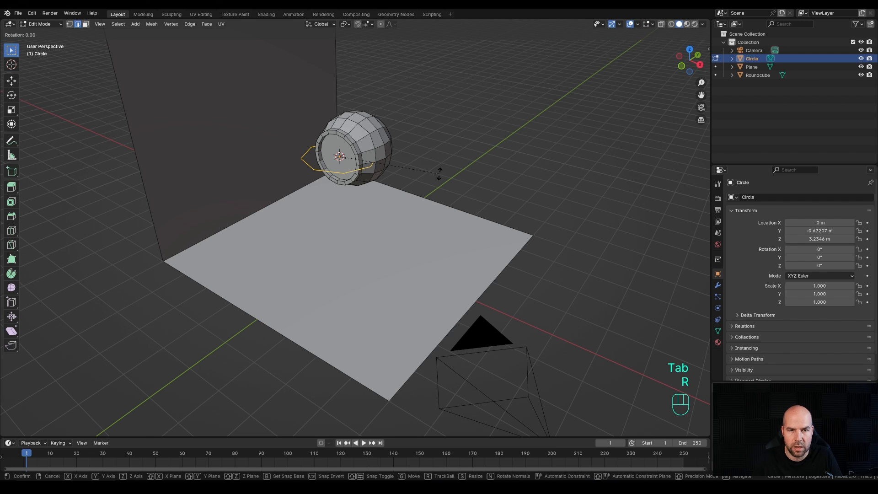
key(x)
key(KP_9)
key(KP_0)
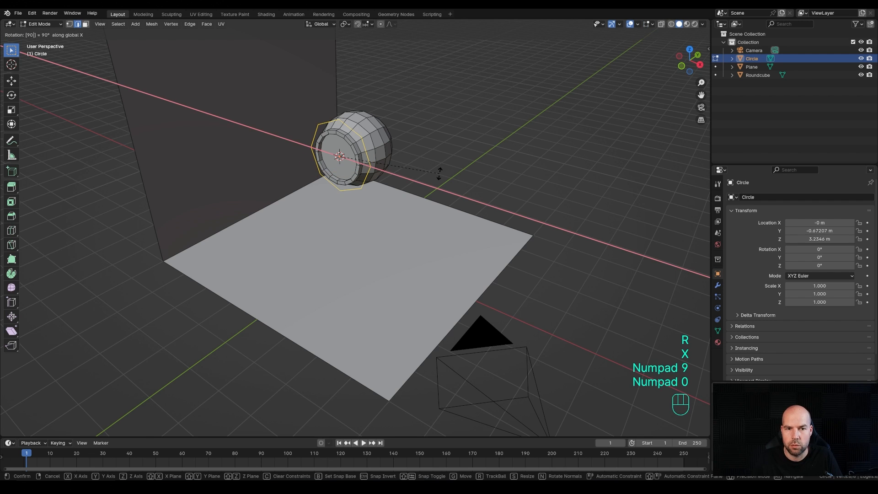
key(KP_Enter)
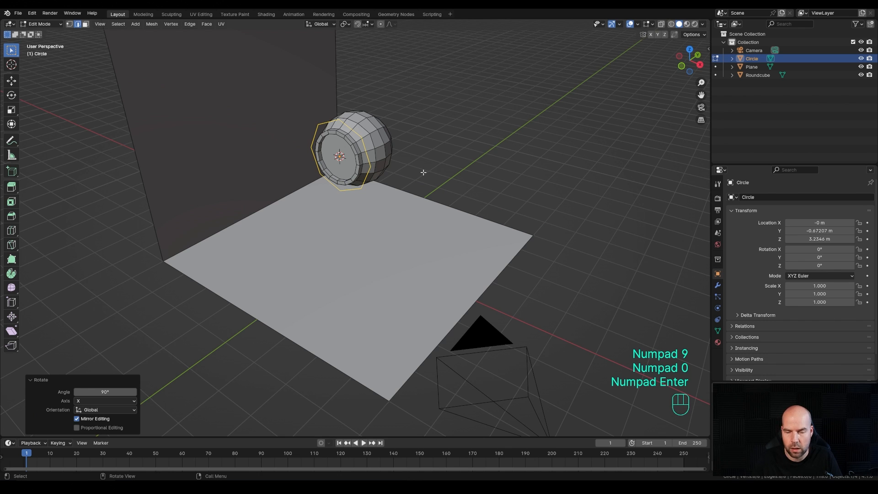
Scale the circle by about 0.736 in front view to fit the recessed front opening of the sphere
key(KP_1)
scroll(433, 130, up, 2)
shift+middle_drag(533, 139, 522, 210)
key(s)
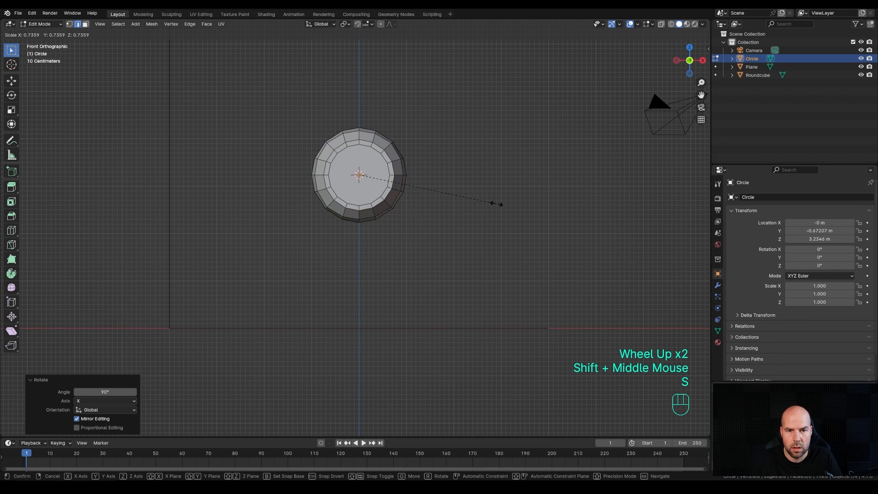
click(496, 204)
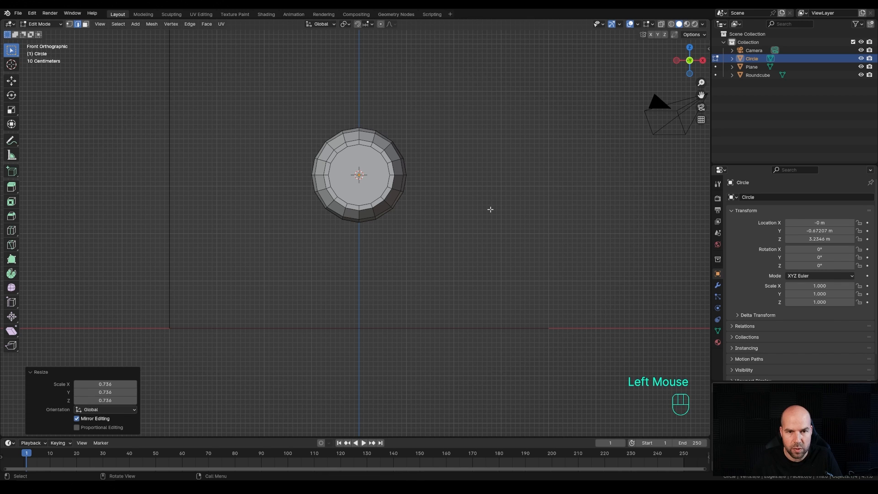
Fill the circle with a face and inset it by about 0.38 m
key(f)
key(i)
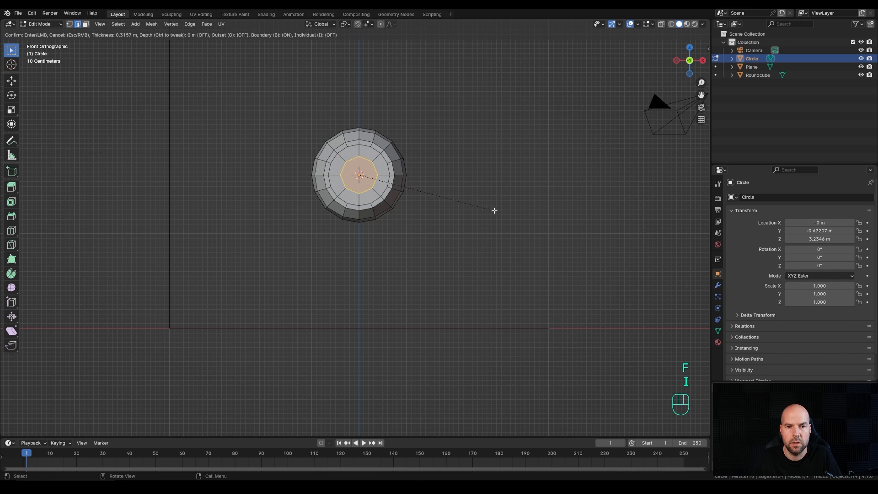
shift+click(479, 207)
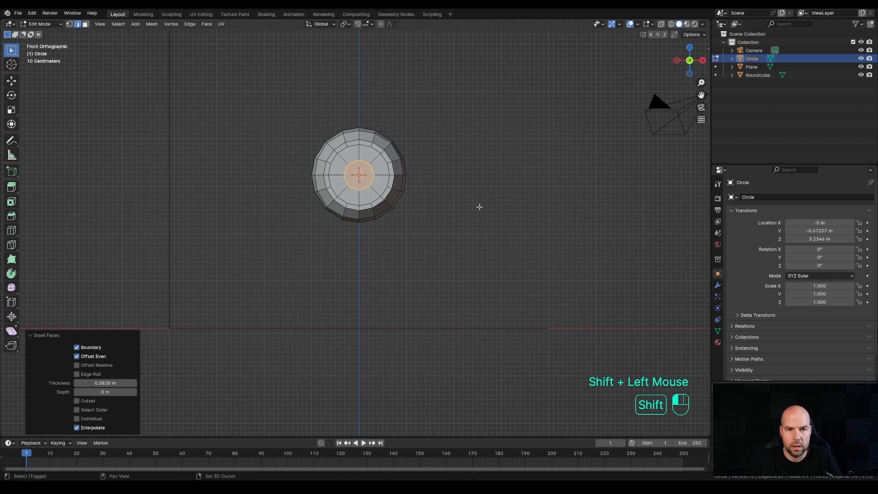
Move the circle's inner face outward along the Y axis by about 0.23 m
middle_drag(443, 180, 415, 210)
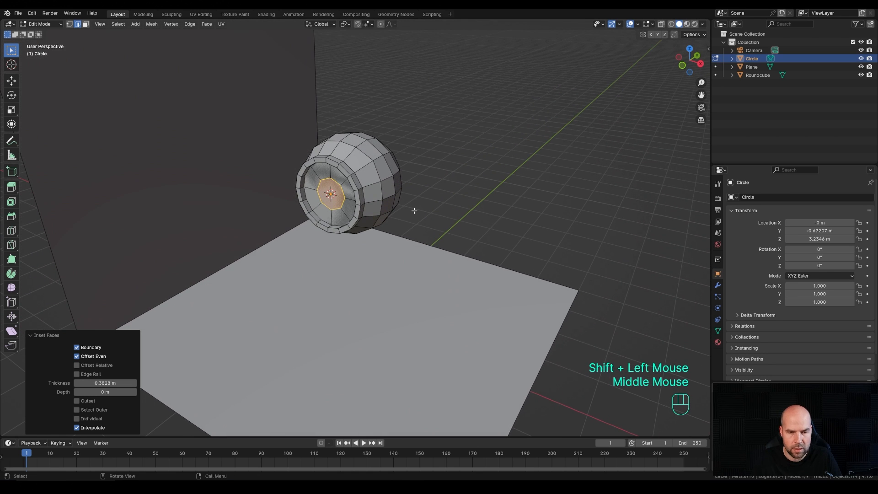
key(g)
key(y)
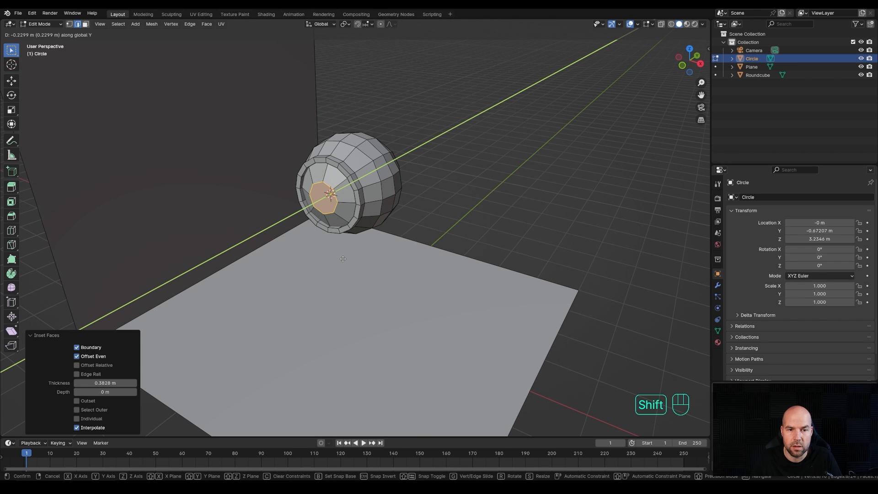
shift+click(343, 258)
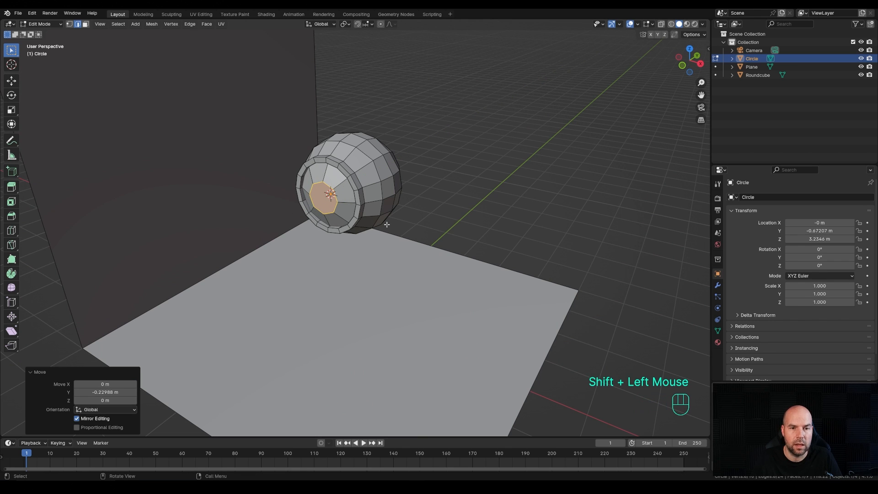
middle_drag(387, 224, 367, 224)
Duplicate the faceted front circle in place as a separate object
key(Tab)
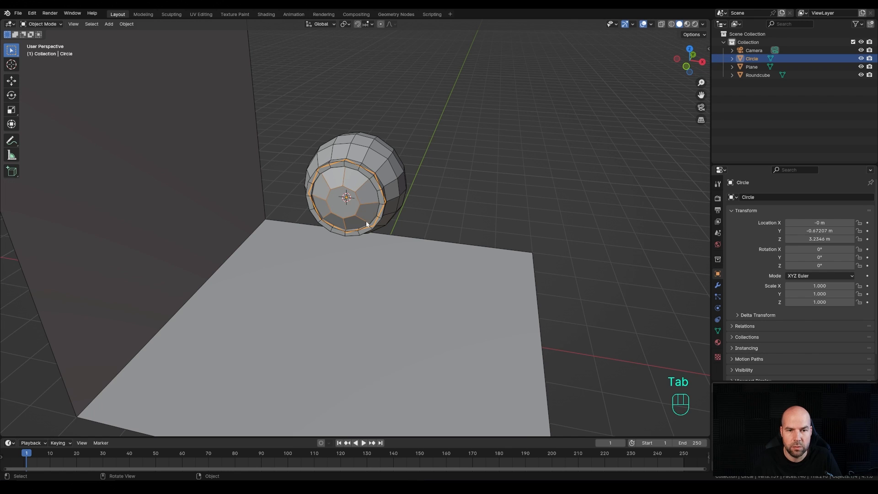
key(shift+d)
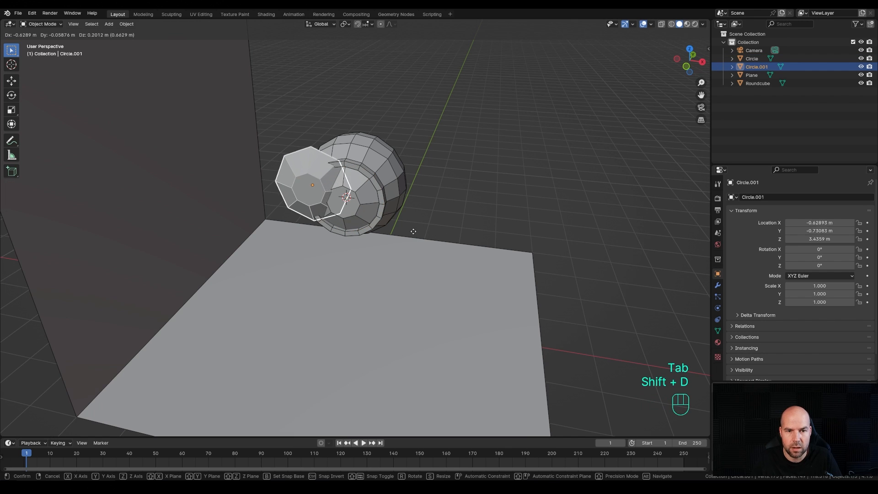
right_click(406, 229)
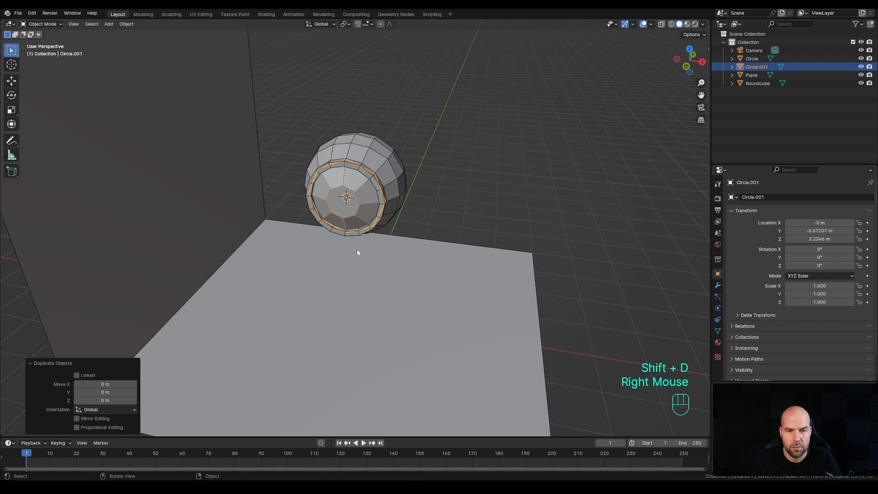
Bevel the duplicate's radial edges and inner ring with 2 segments and a width of about 0.045 m
key(Tab)
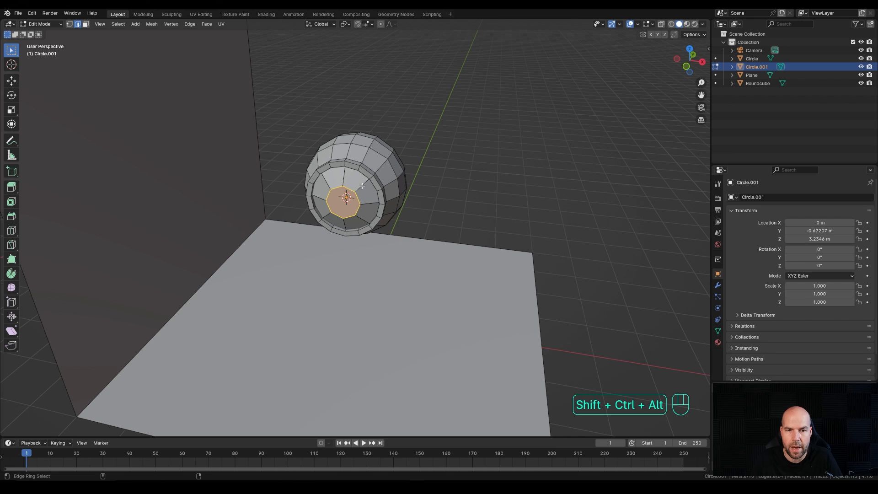
ctrl+alt+shift+click(362, 185)
ctrl+alt+shift+click(361, 185)
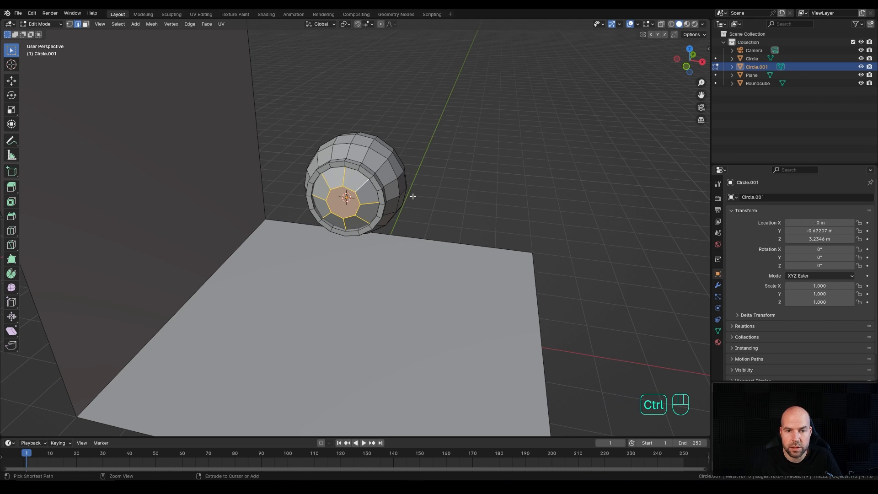
key(ctrl+b)
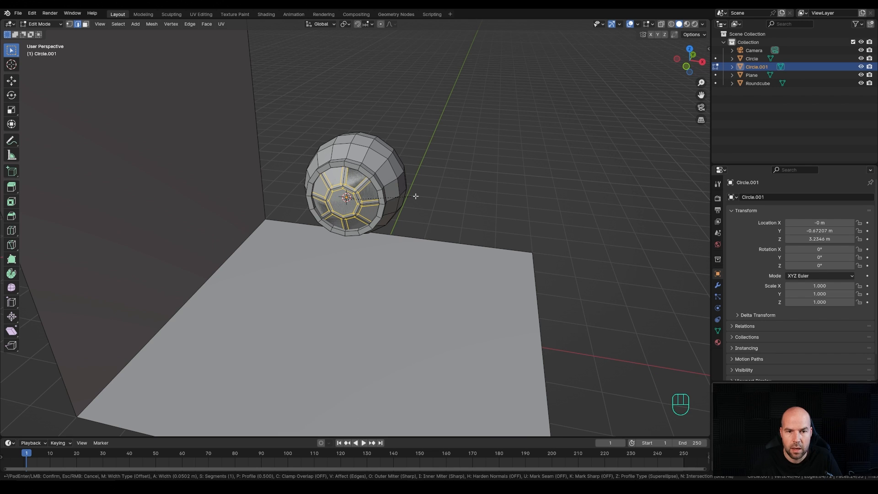
scroll(416, 196, up, 1)
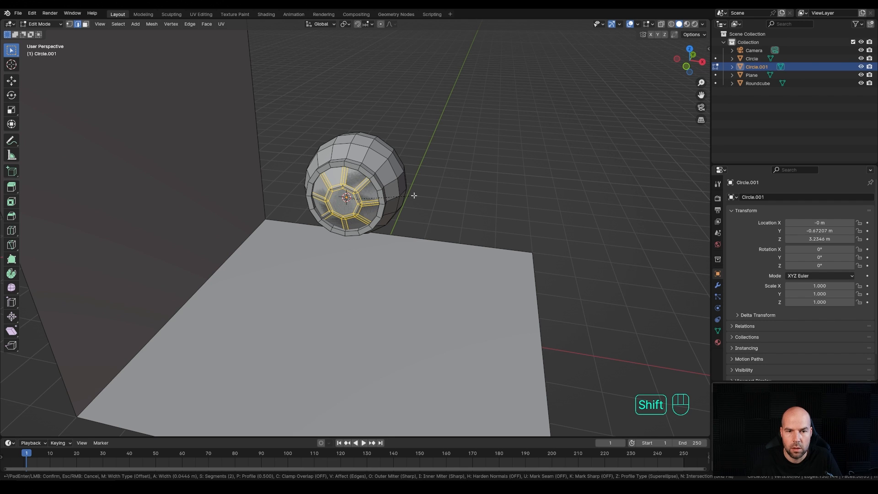
shift+click(414, 195)
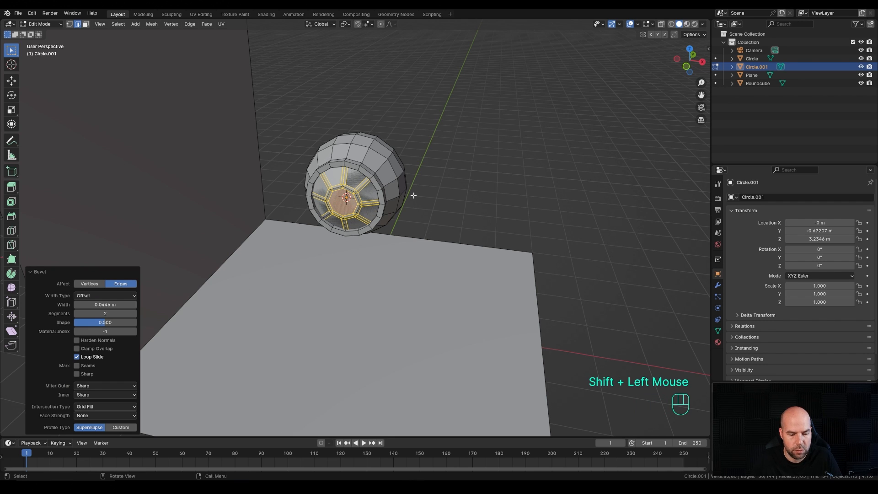
Delete the eight outer panel faces and the centre face of the duplicate, keeping only the beveled spoke frame
key(3)
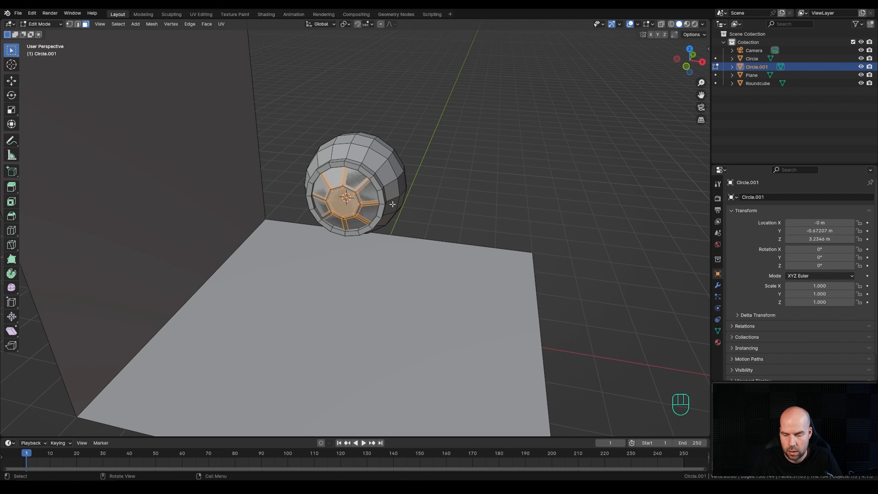
key(KP_1)
scroll(392, 204, up, 1)
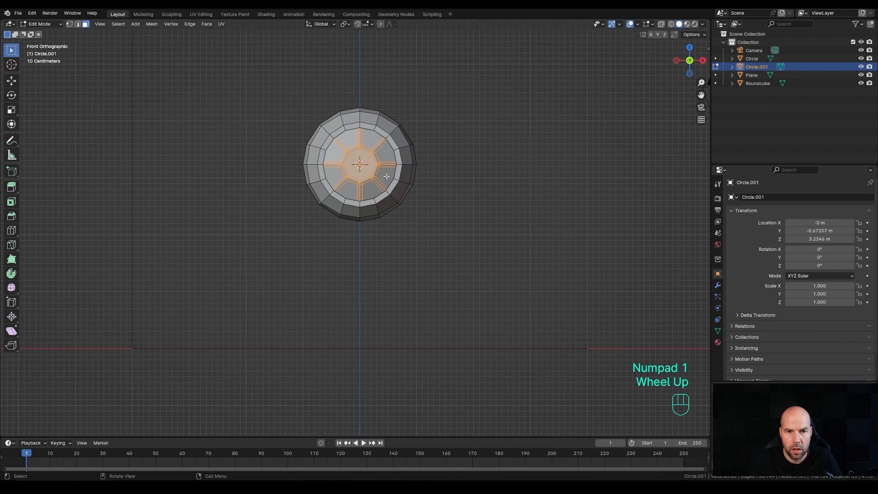
click(369, 139)
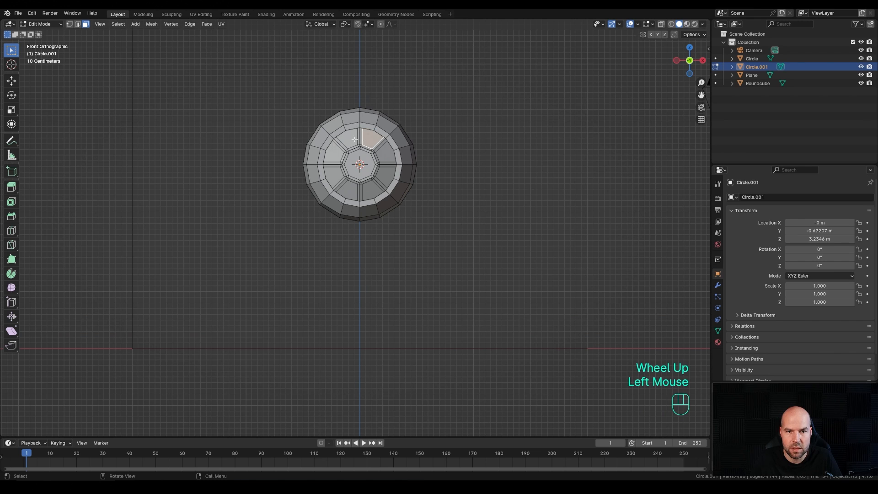
shift+click(347, 138)
shift+click(334, 152)
shift+click(333, 178)
shift+click(364, 189)
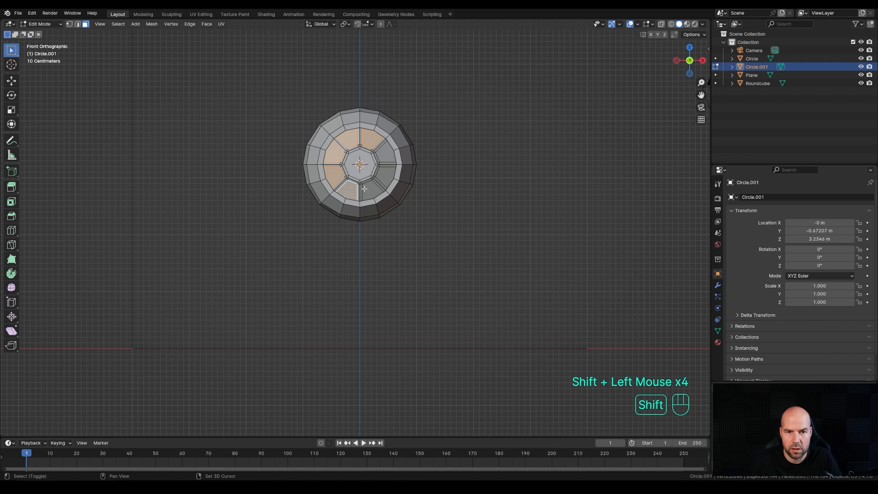
shift+click(369, 190)
shift+click(385, 178)
shift+click(385, 151)
shift+click(360, 164)
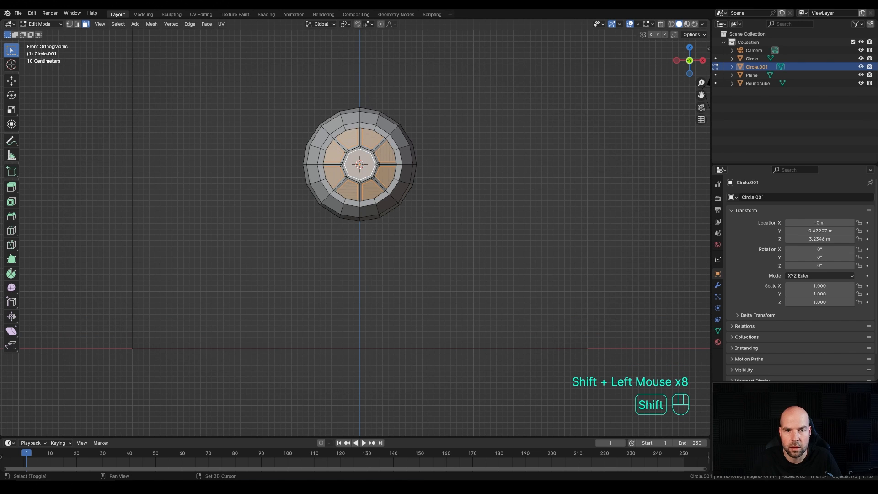
key(x)
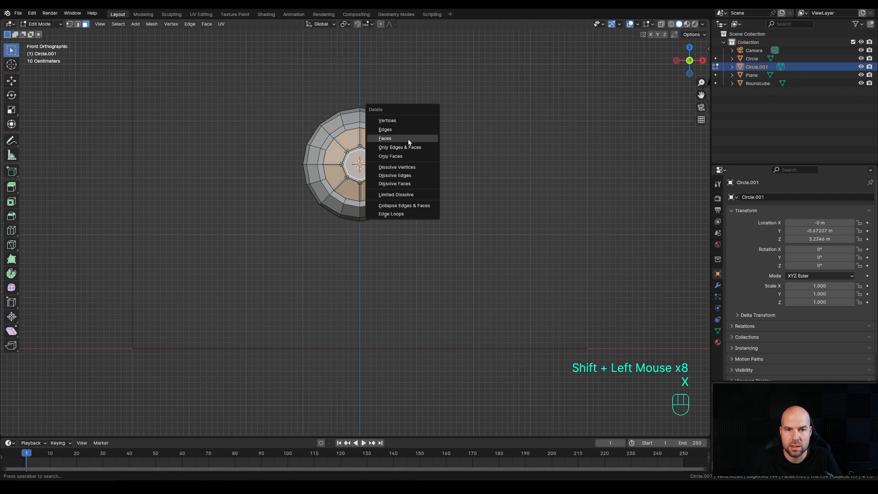
click(414, 144)
Extrude the whole spoke frame outward by about 0.058 m along the Y axis and return to Object Mode
middle_drag(445, 188, 429, 206)
key(a)
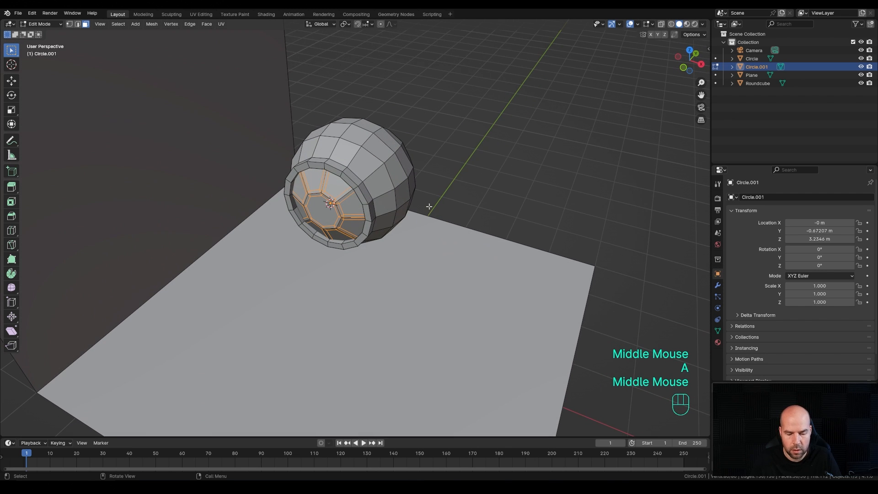
key(e)
key(y)
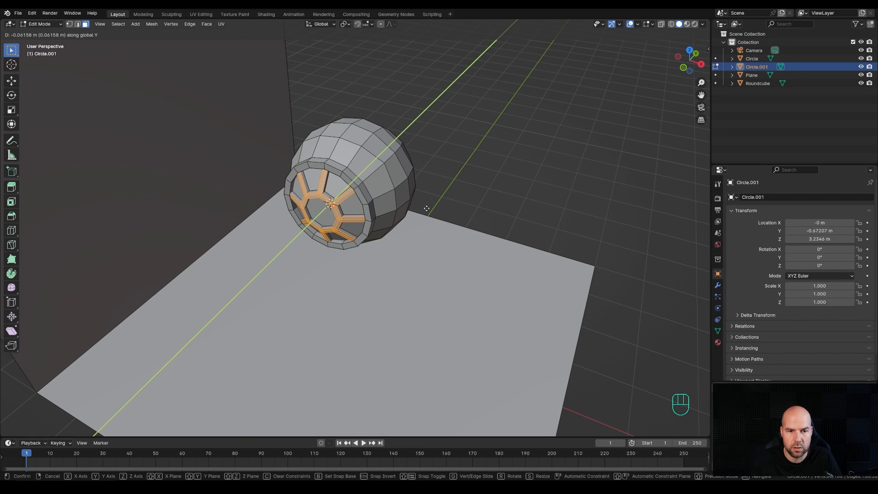
click(425, 208)
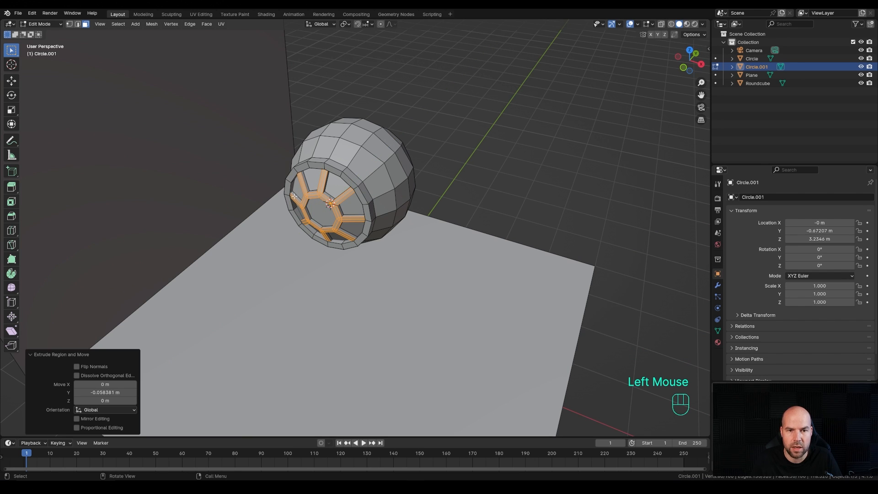
scroll(402, 216, down, 1)
key(Tab)
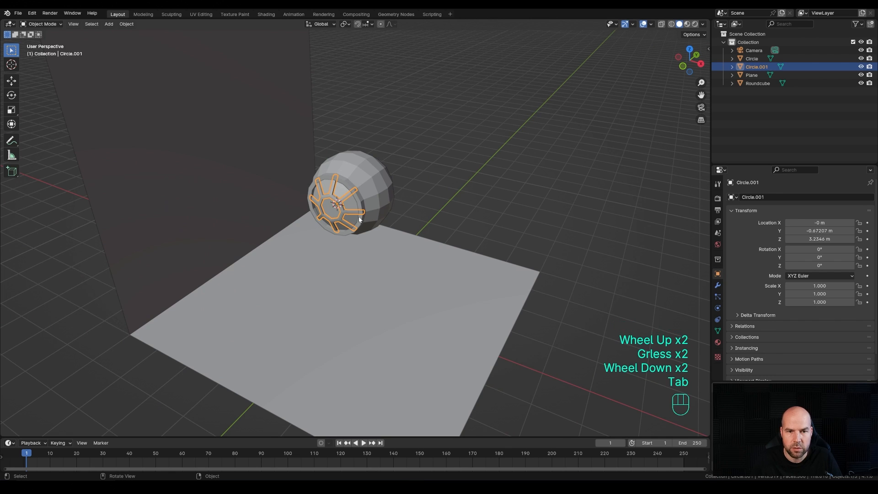
Shape the four central faces on the round cube's +X side into a circle with LoopTools
click(378, 190)
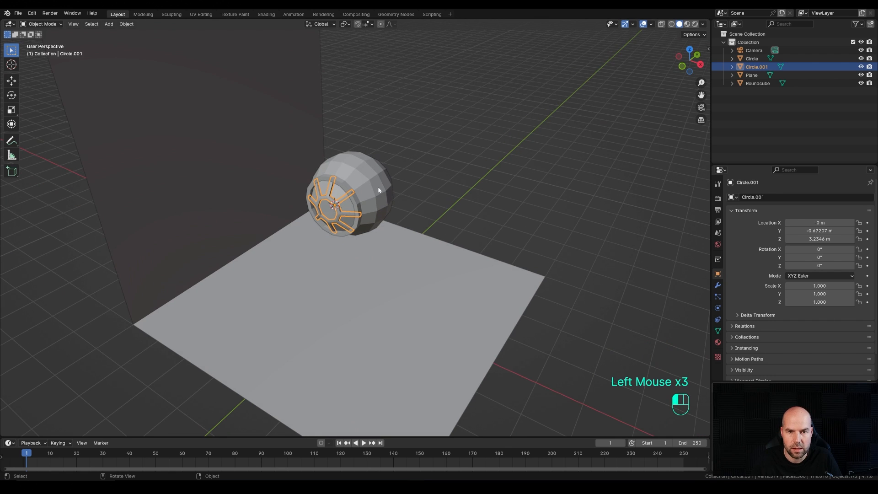
key(Tab)
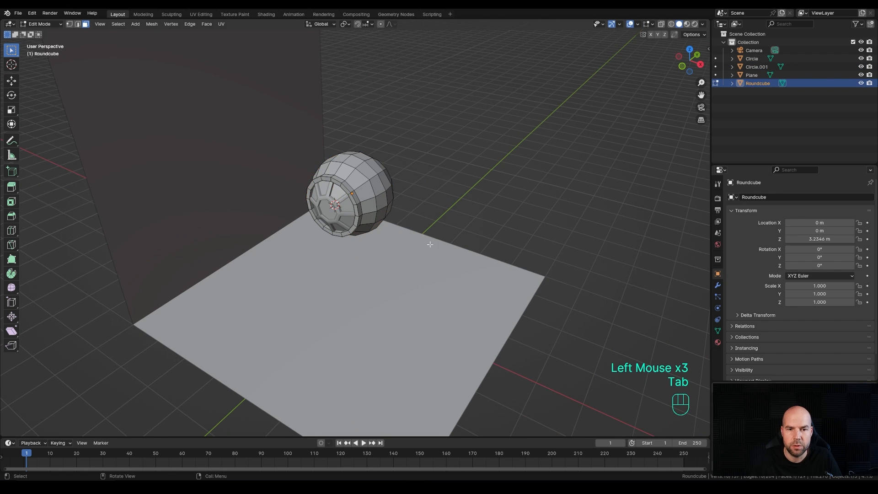
middle_drag(402, 230, 380, 201)
scroll(380, 202, down, 1)
drag(346, 188, 362, 206)
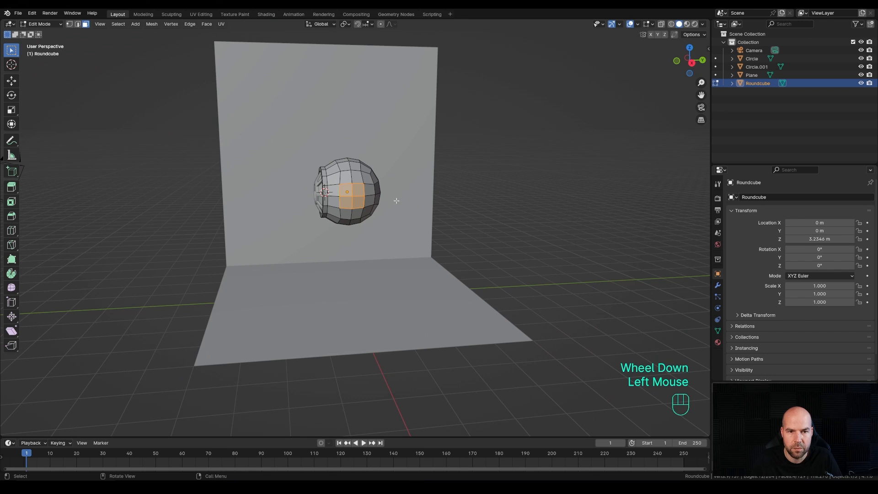
middle_drag(397, 200, 394, 209)
right_click(377, 204)
mouse_move(369, 196)
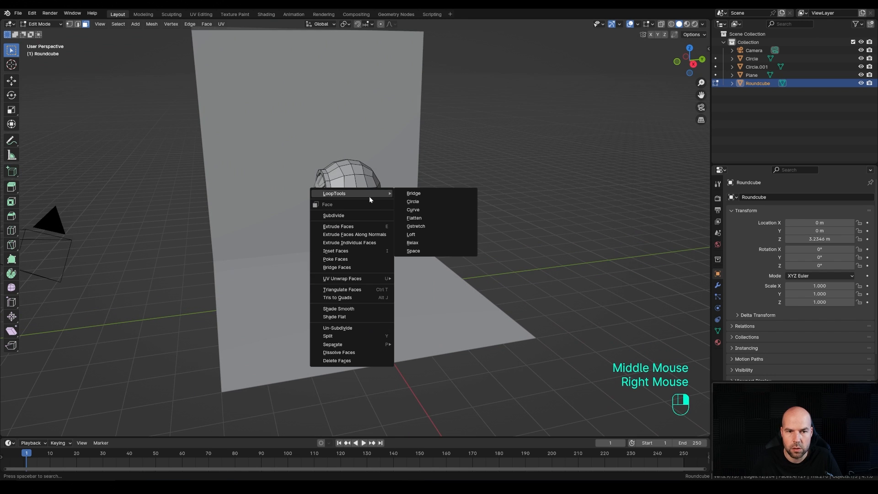
click(426, 201)
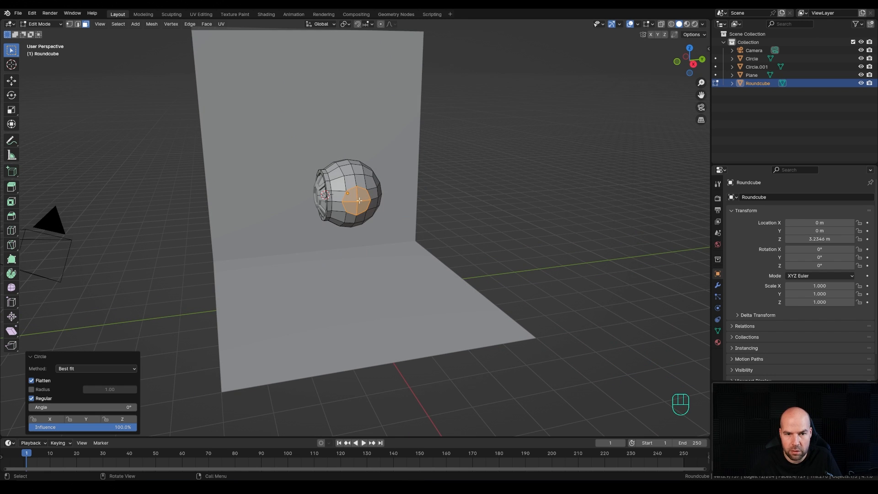
Extrude the circular side faces outward by about 1.06 m along their normal
middle_drag(403, 226, 410, 205)
key(e)
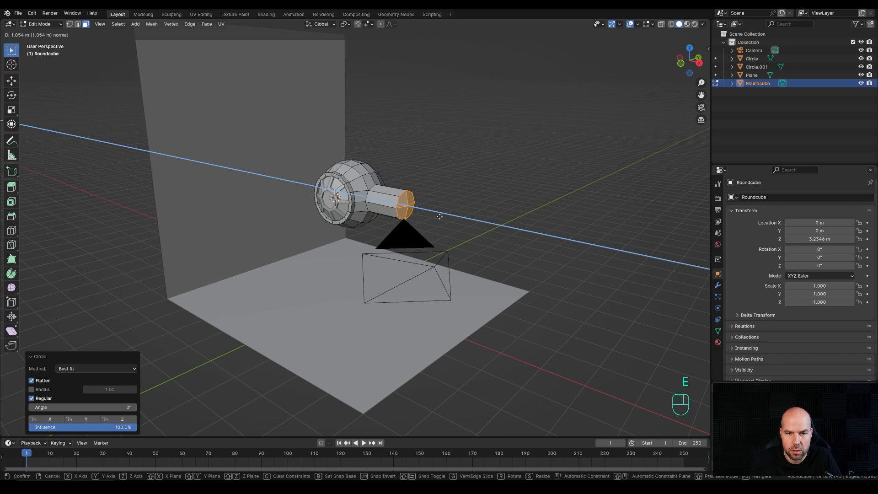
click(440, 217)
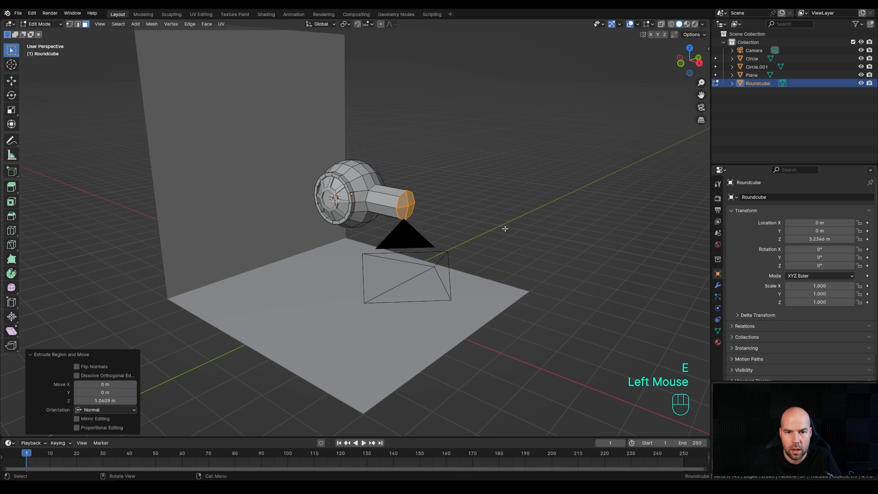
Scale the extruded arm's end to about 0.65 and delete its end faces
key(s)
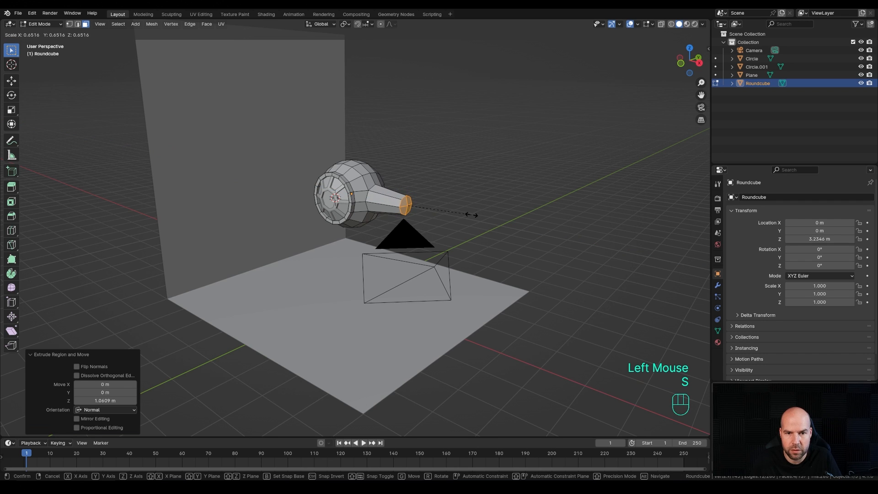
click(475, 215)
key(x)
click(468, 215)
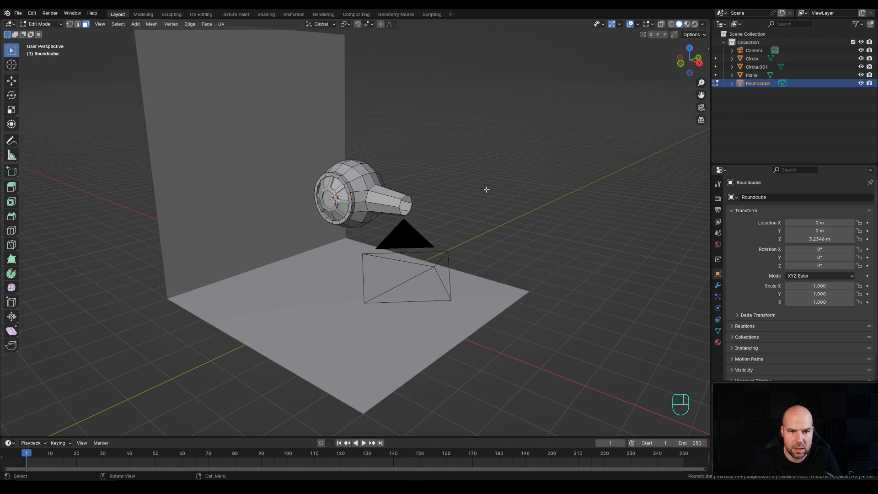
Delete the vertices of the round cube's negative-X half in front view with X-ray enabled
key(KP_1)
scroll(392, 149, up, 2)
key(Tab)
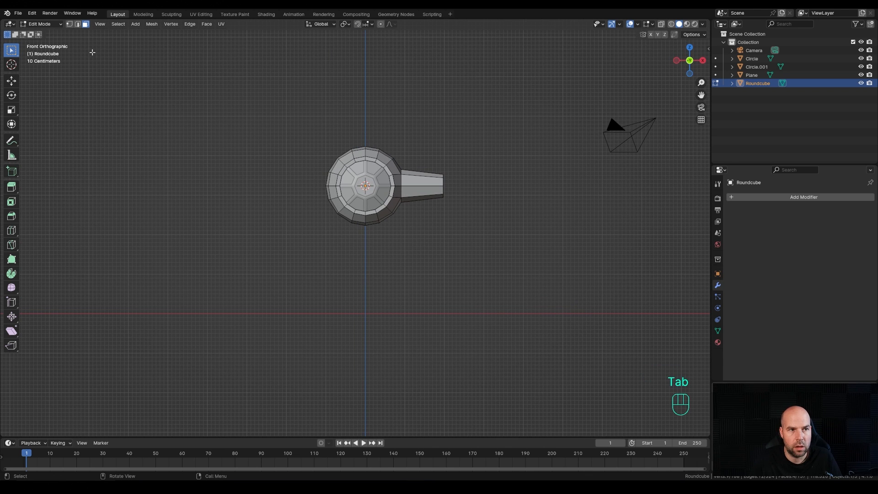
click(69, 25)
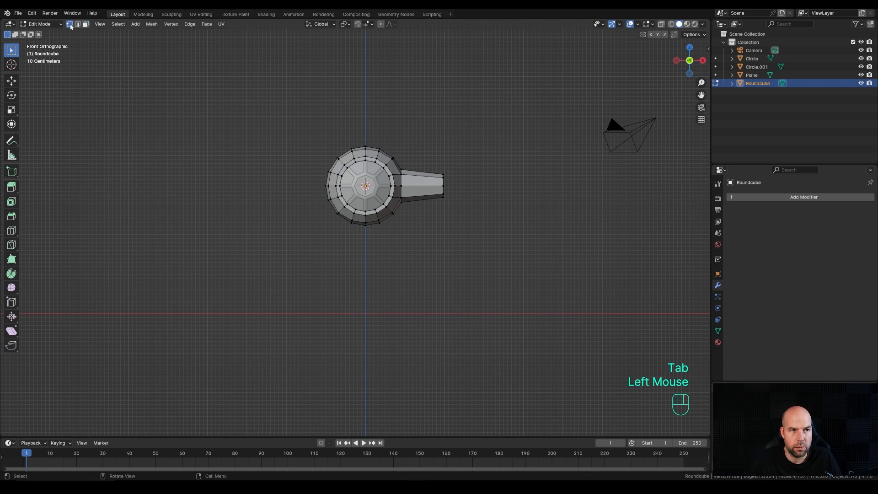
click(662, 24)
drag(275, 107, 363, 343)
key(x)
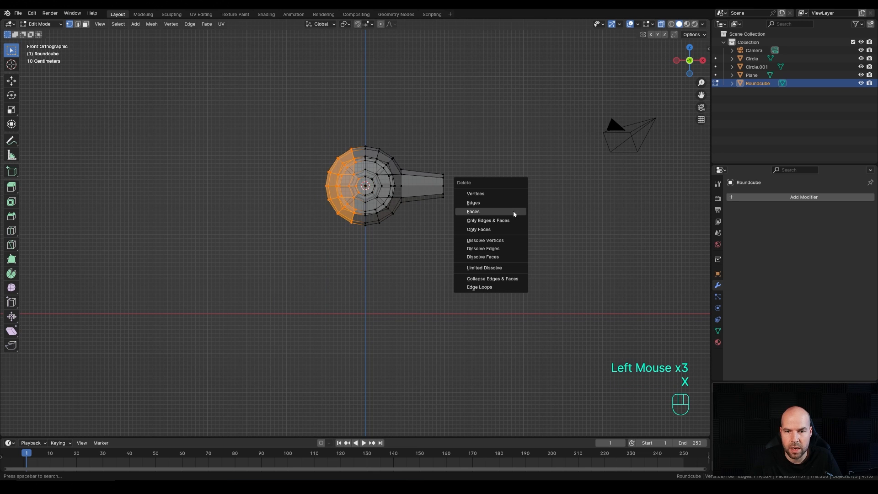
click(486, 193)
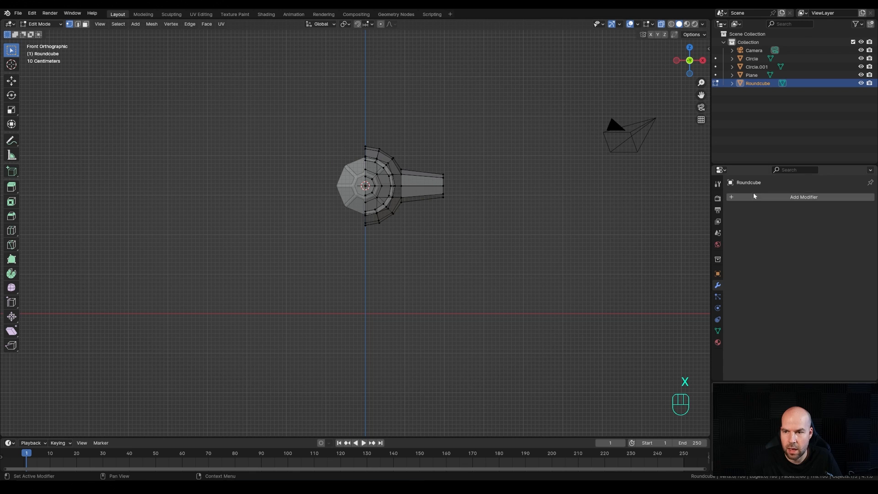
Add a Mirror modifier on the X axis to the round cube and enable Clipping
click(728, 272)
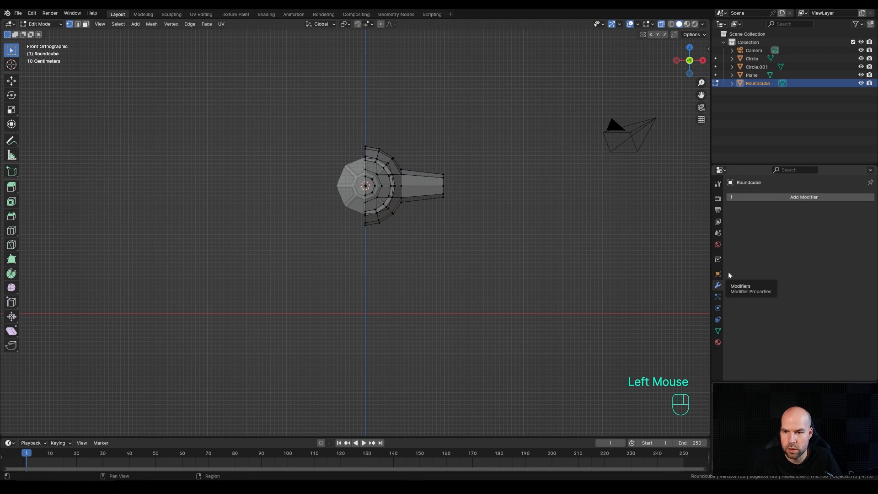
click(767, 196)
mouse_move(767, 196)
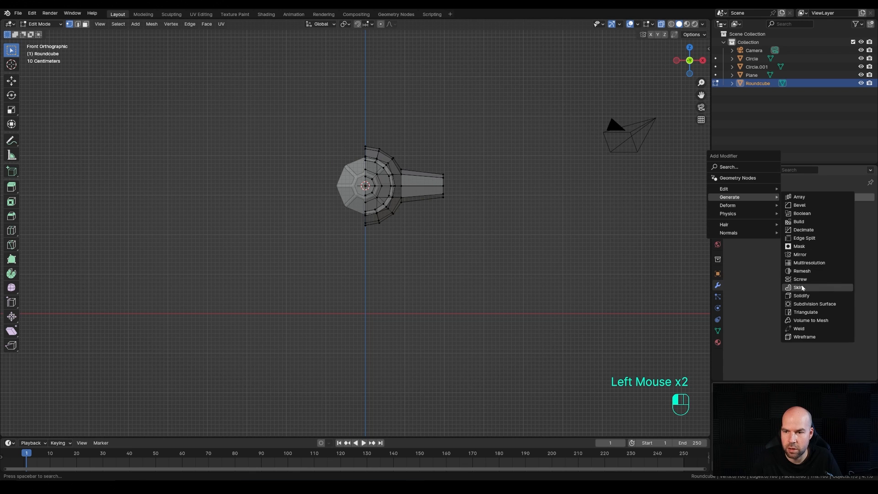
click(799, 255)
click(796, 263)
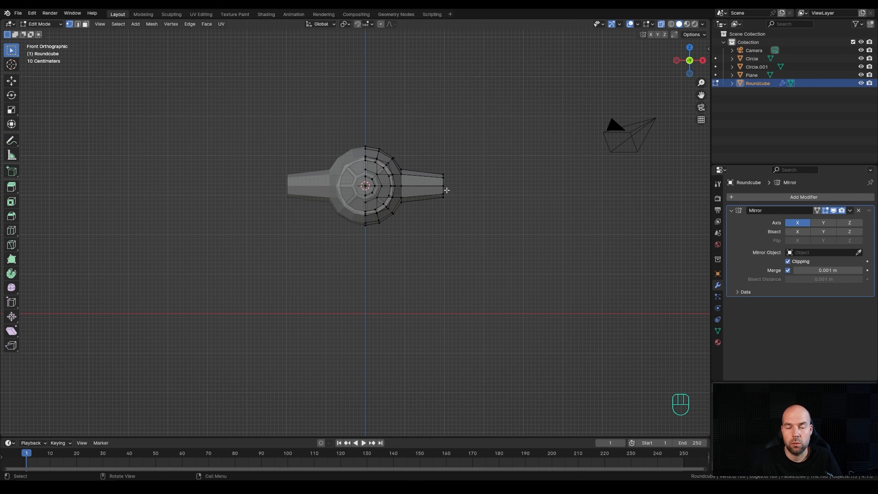
mouse_move(452, 204)
middle_down()
mouse_move(465, 194)
mouse_move(441, 199)
middle_up()
scroll(441, 198, down, 1)
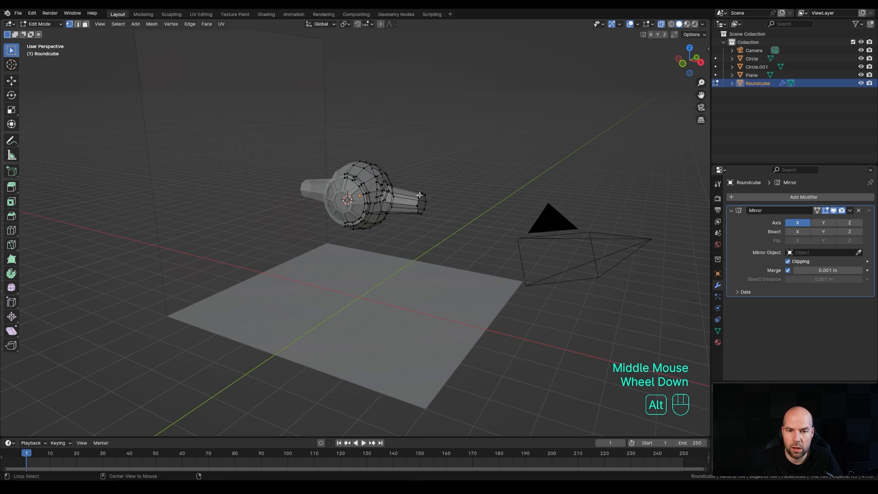
Snap the 3D cursor to the centre of the arm's outer end loop and turn X-ray off in Object Mode
alt+click(420, 195)
key(shift+s)
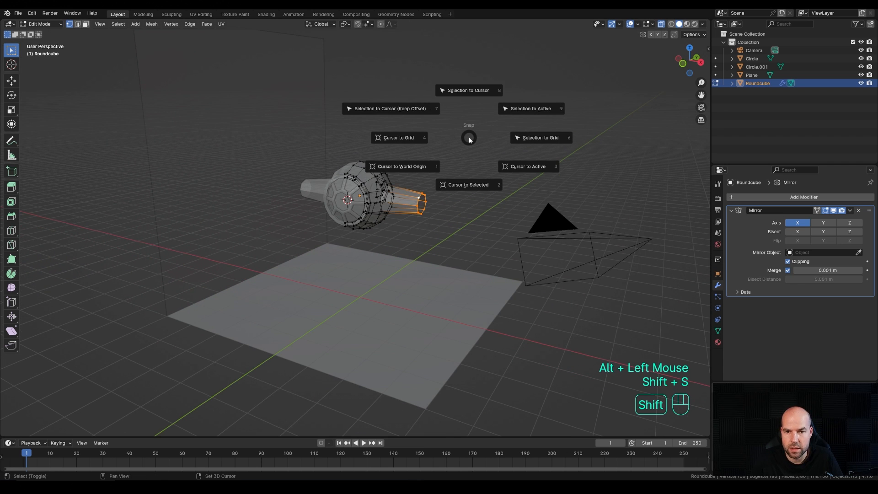
click(471, 185)
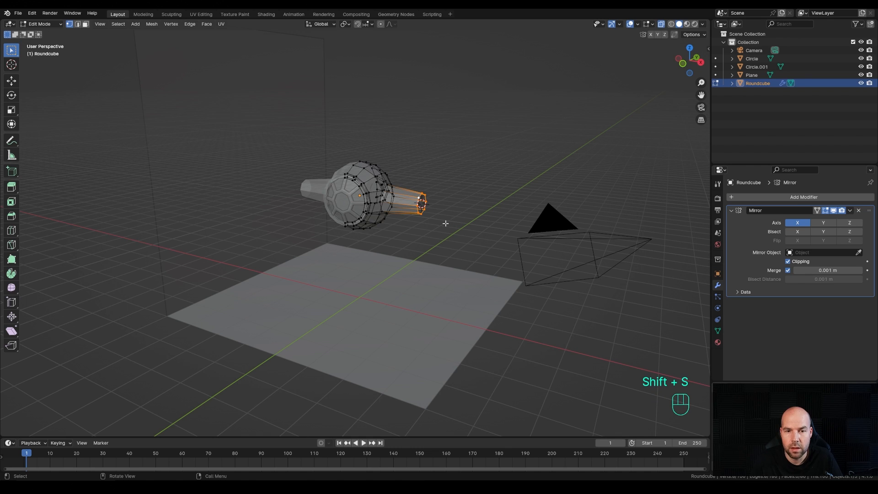
key(Tab)
click(662, 24)
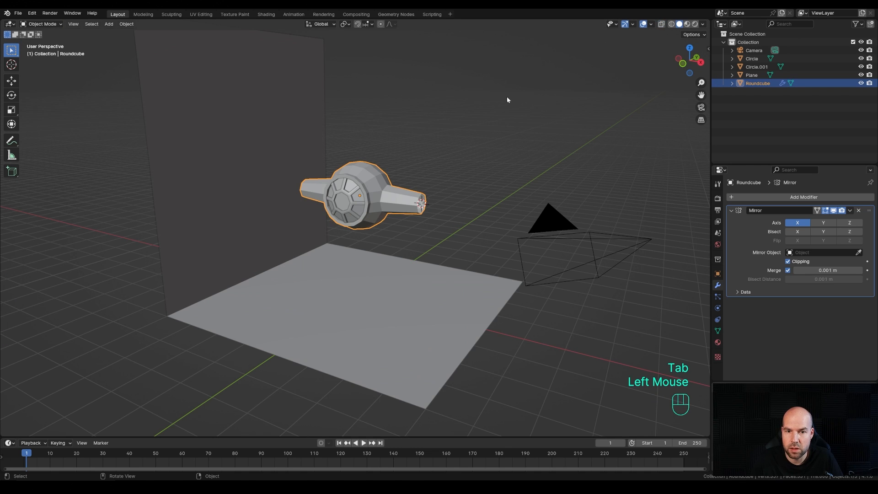
Add a plane at the 3D cursor and rotate its mesh 90° about the Y axis
key(shift+a)
mouse_move(458, 185)
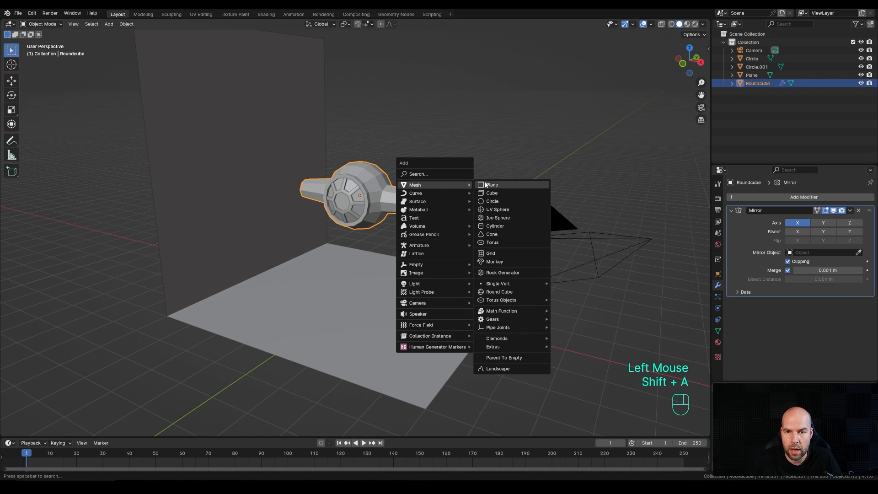
click(500, 185)
key(Tab)
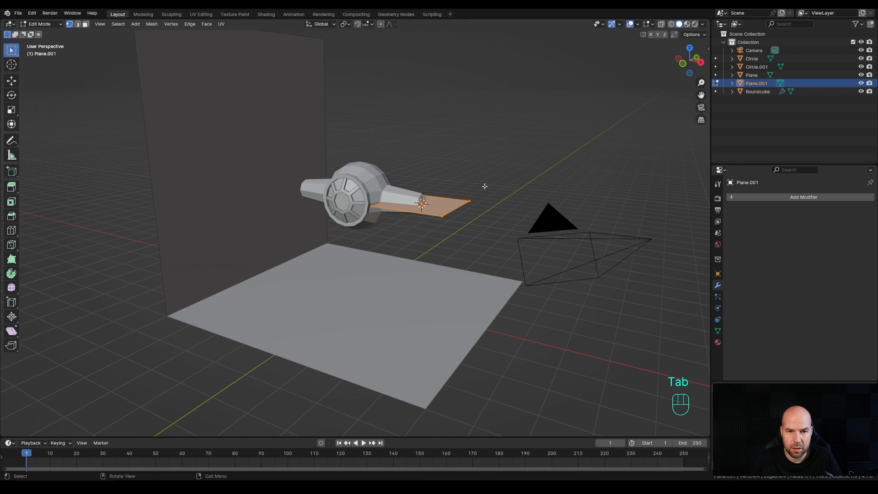
key(r)
key(y)
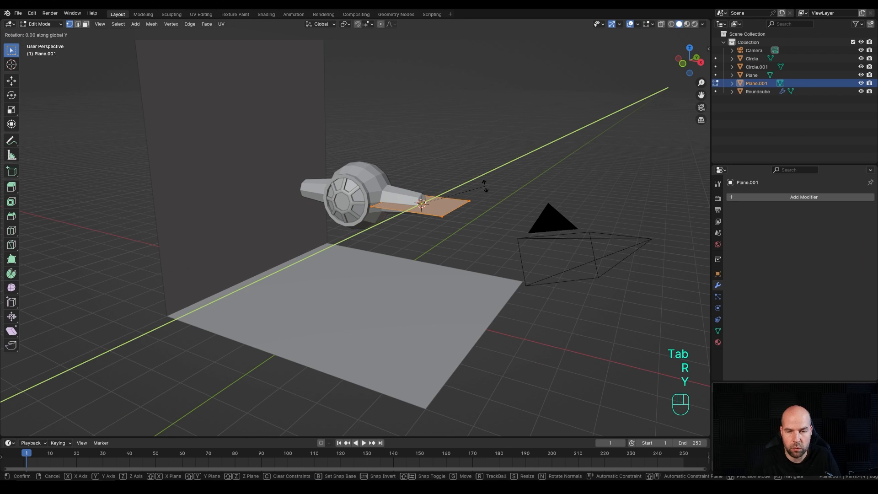
key(KP_9)
key(KP_0)
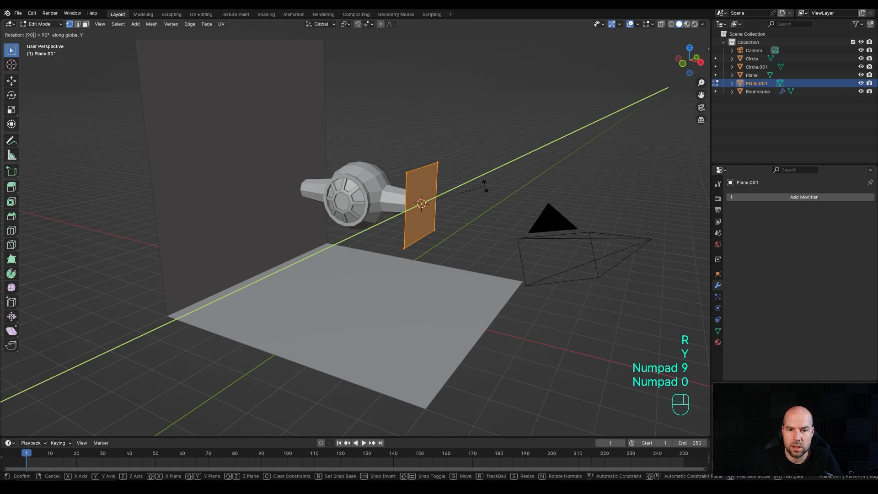
key(KP_Enter)
Scale the upright plane to about 1.92 uniformly, and by about 0.8 along Y
mouse_move(467, 225)
middle_down()
mouse_move(458, 229)
mouse_move(496, 225)
mouse_move(455, 236)
mouse_move(465, 233)
middle_up()
key(s)
click(497, 231)
key(s)
key(y)
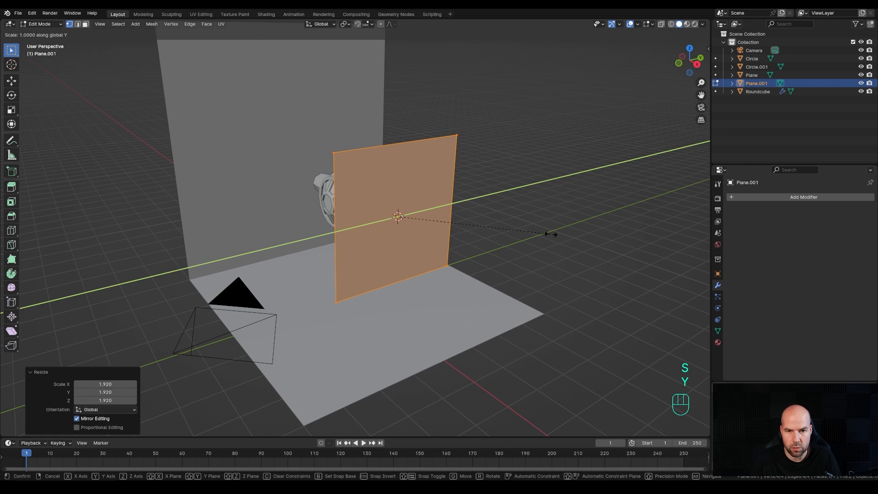
click(519, 231)
Add one horizontal loop cut centred at the plane's mid-height
key(ctrl+r)
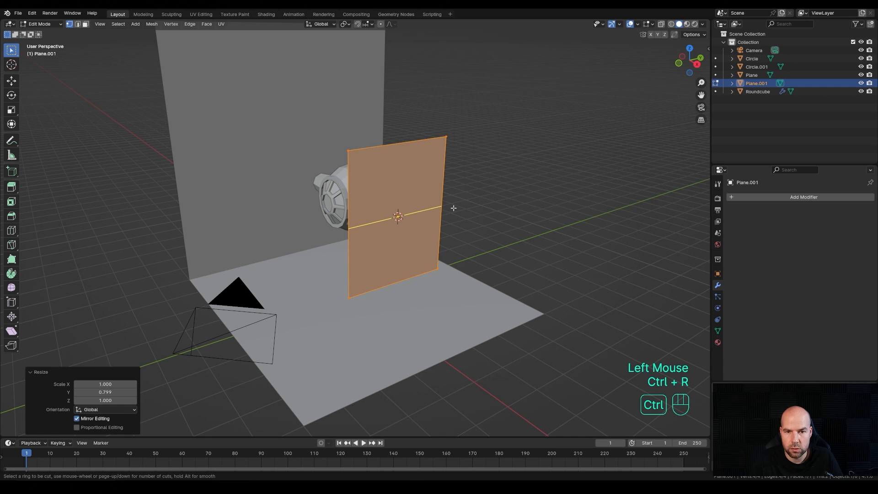
scroll(437, 207, up, 2)
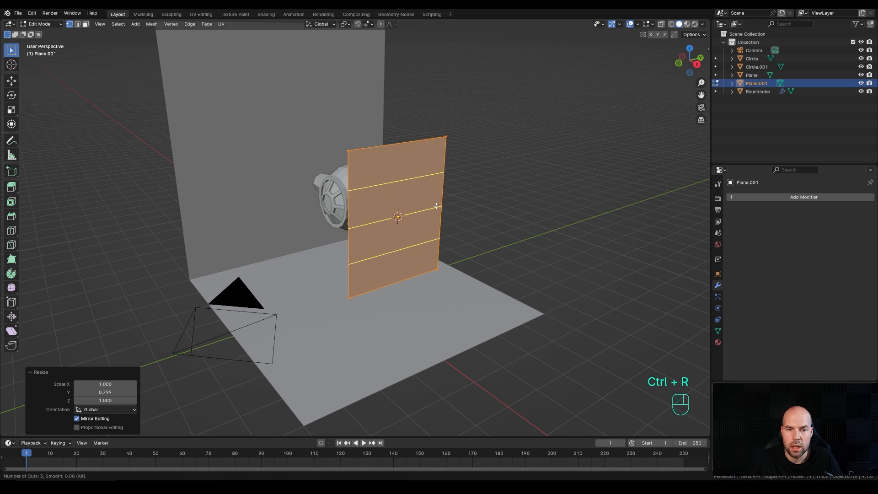
scroll(437, 207, down, 2)
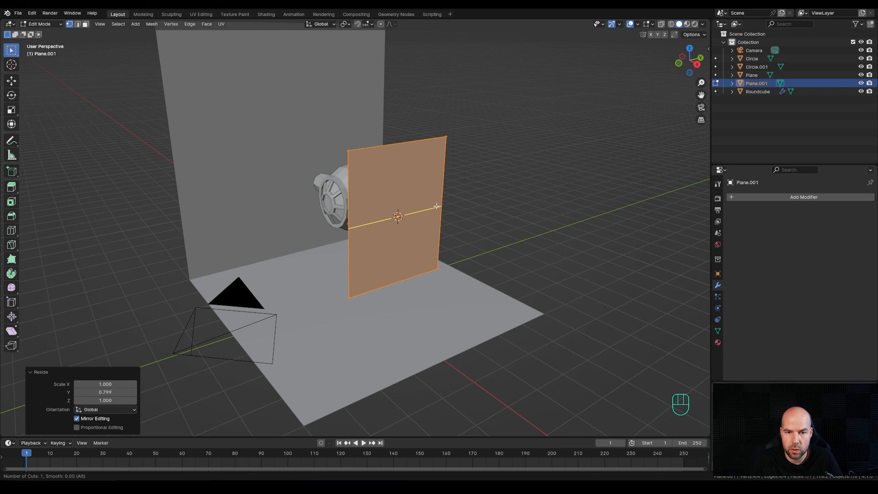
click(437, 206)
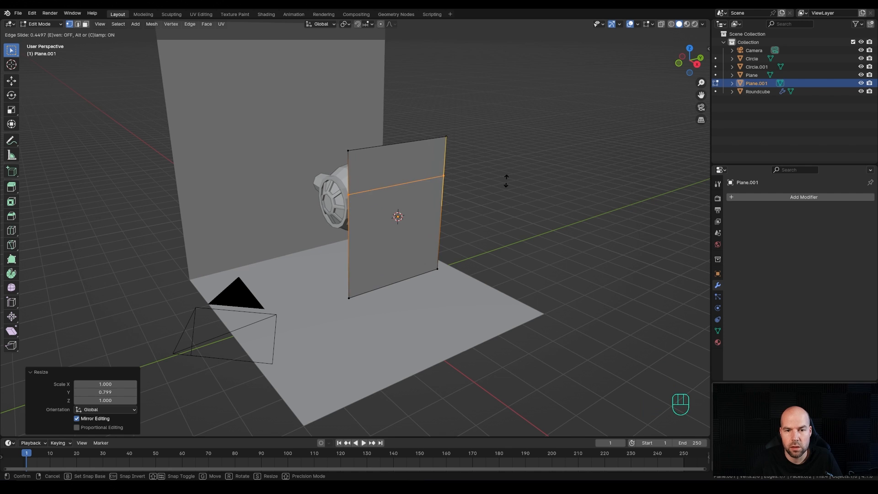
right_click(459, 171)
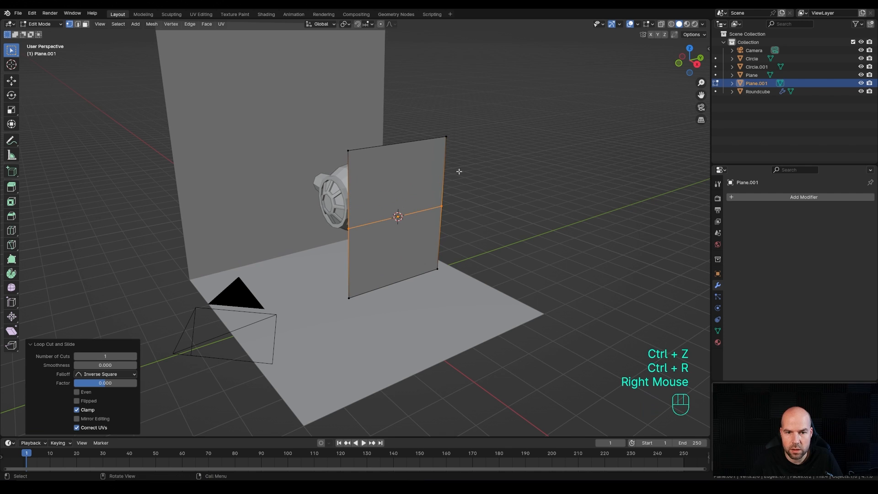
Scale the plane's four corner vertices to about 0.53 along Y to form a hexagon
click(349, 151)
shift+click(446, 136)
shift+click(436, 270)
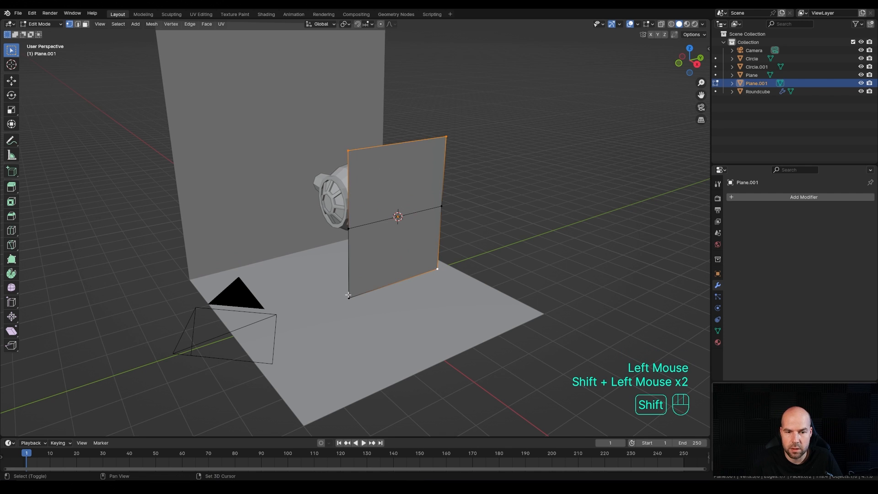
shift+click(349, 298)
middle_drag(516, 229, 488, 221)
key(s)
key(y)
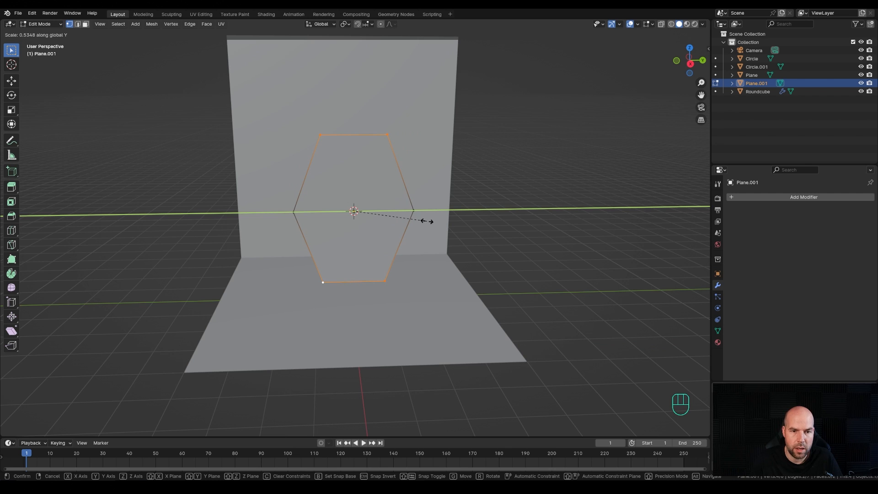
click(427, 221)
Inset all faces of the hexagonal wing by about 0.16 m
middle_drag(425, 220, 486, 208)
key(a)
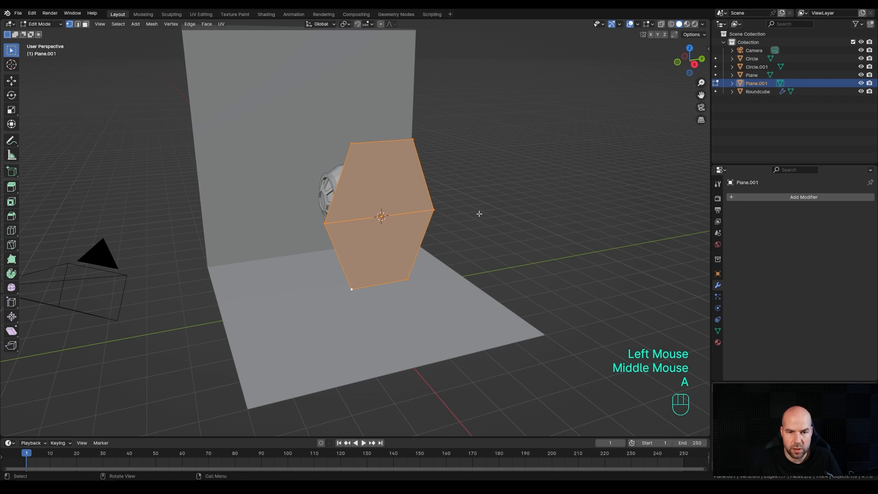
key(i)
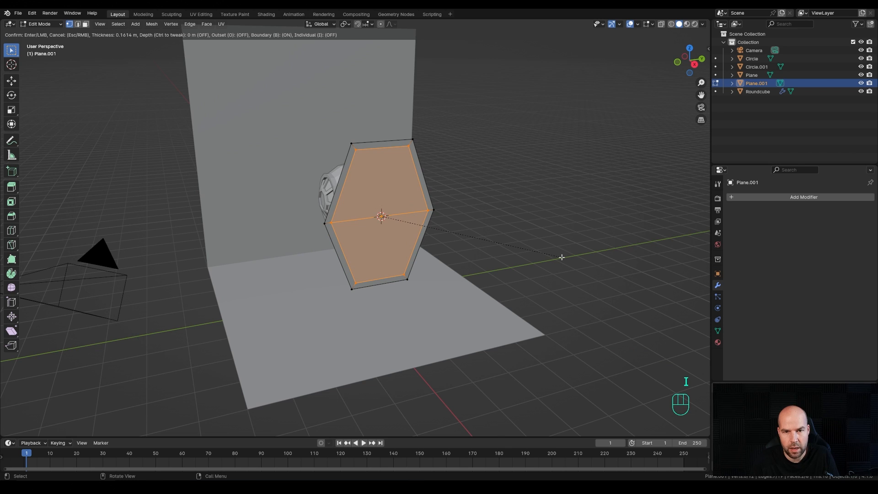
click(562, 257)
Separate the inset inner faces from the wing's outer frame into their own object
middle_drag(562, 257, 475, 200)
key(p)
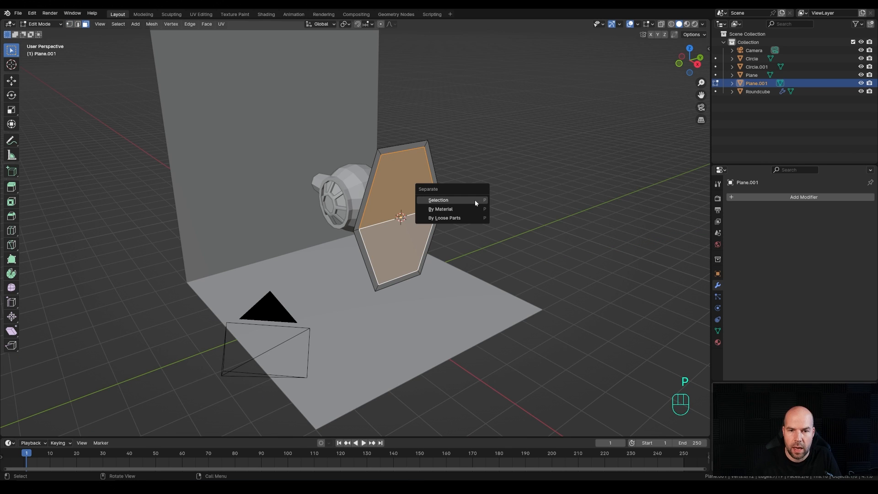
click(466, 200)
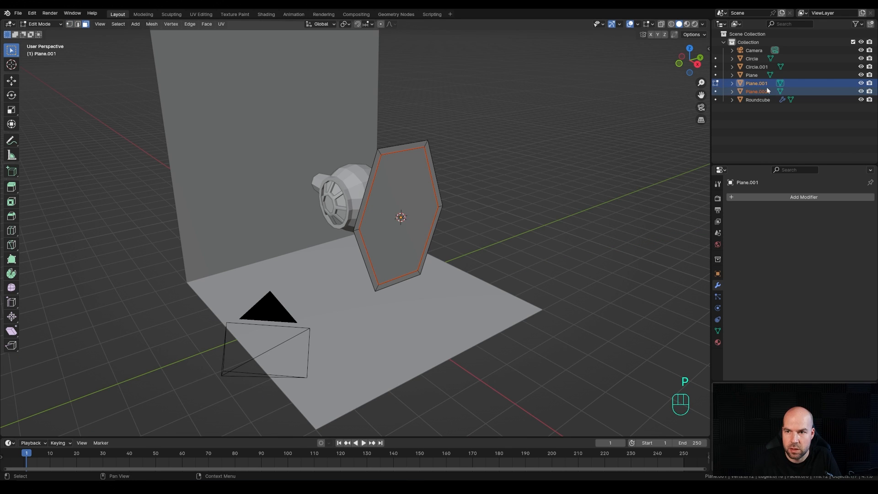
key(Tab)
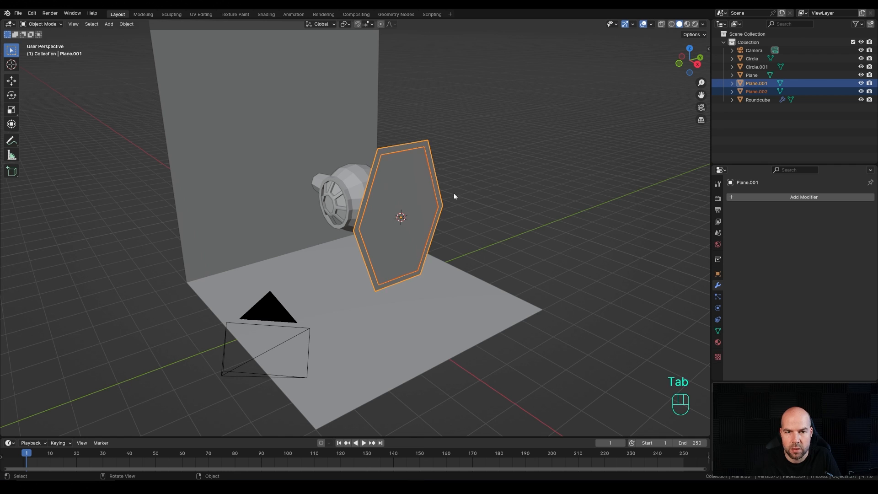
Extrude all faces of the hexagonal outer frame outward by about 0.17 m along the normal
click(429, 146)
middle_drag(502, 199, 478, 205)
key(Tab)
key(a)
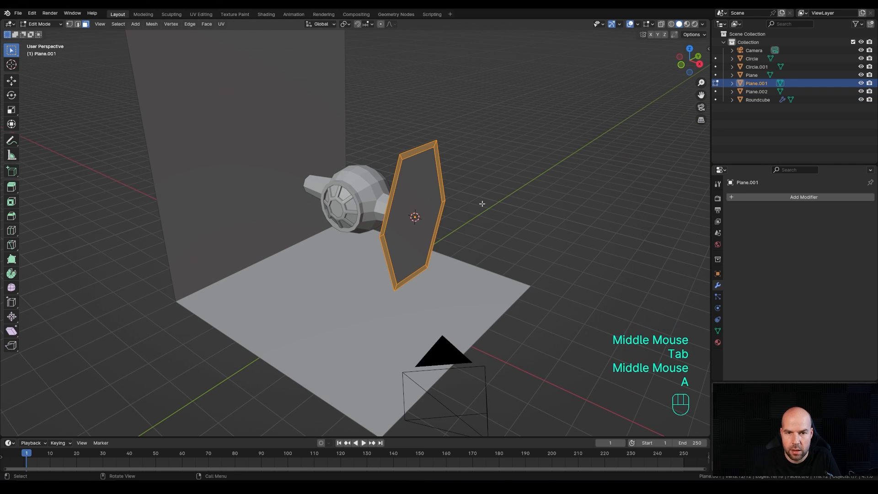
key(e)
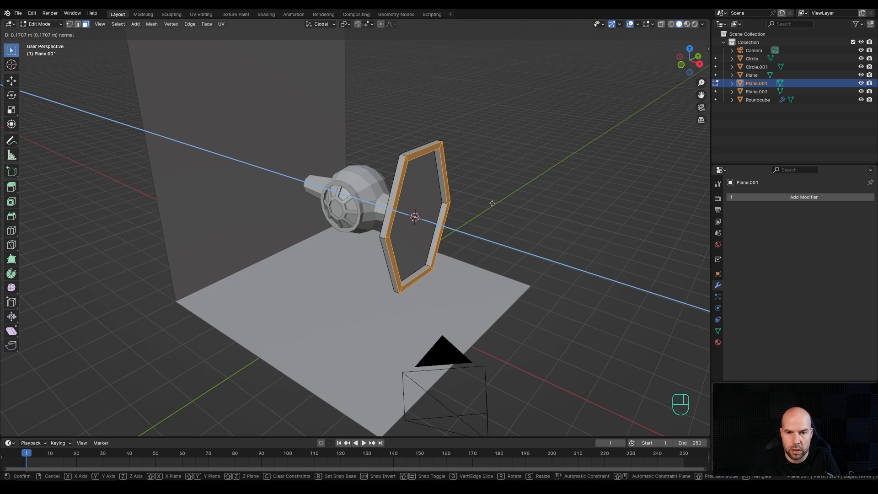
click(492, 203)
key(Tab)
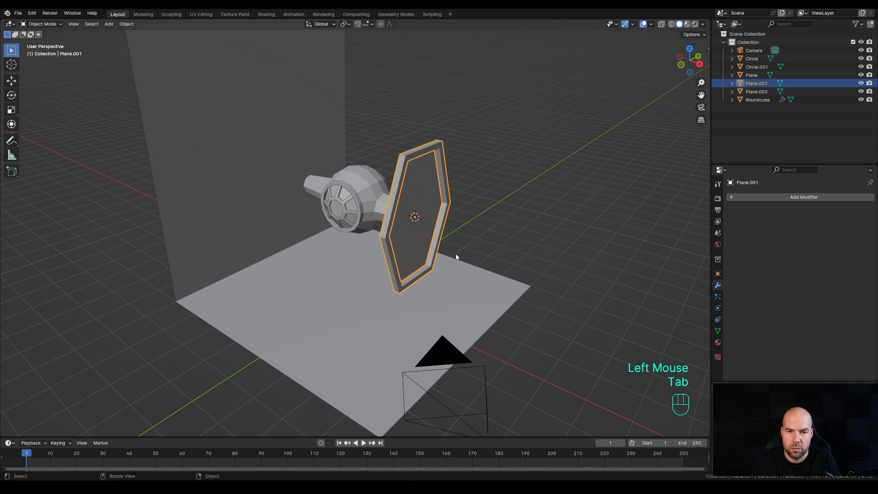
Move the inner hexagonal panel's mesh about 0.08 m along X into the frame's thickness
click(422, 200)
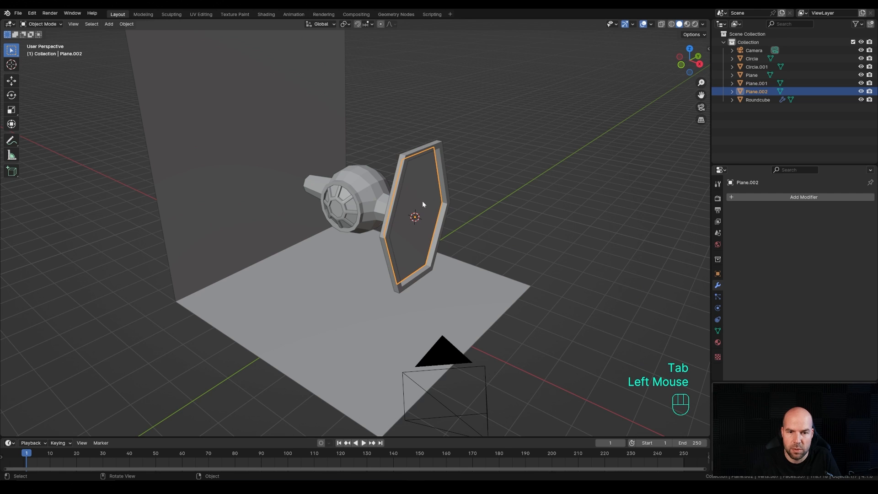
key(Tab)
middle_drag(461, 227, 474, 218)
key(a)
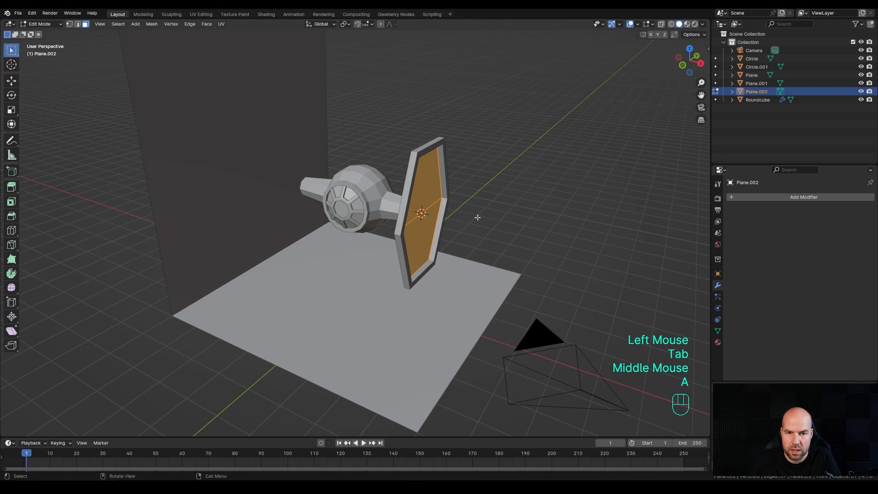
key(g)
key(x)
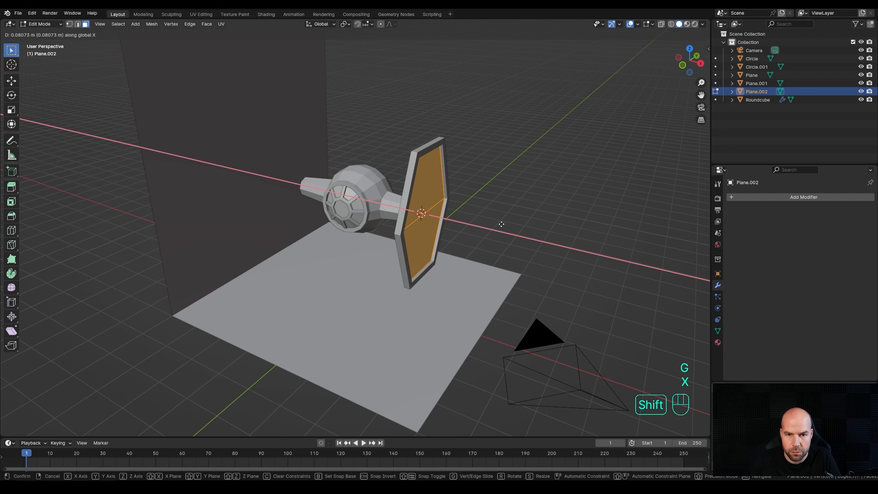
shift+click(498, 223)
key(Tab)
Duplicate the inner hexagonal panel in place
middle_drag(491, 223, 455, 210)
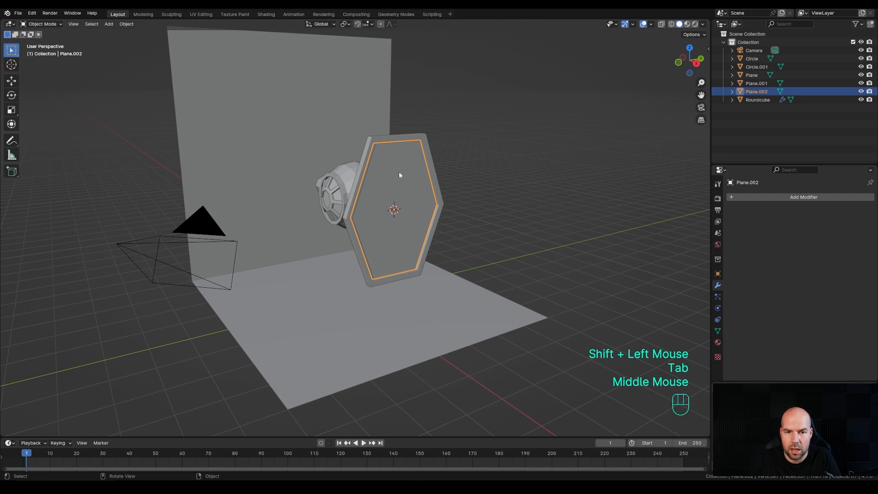
key(shift+d)
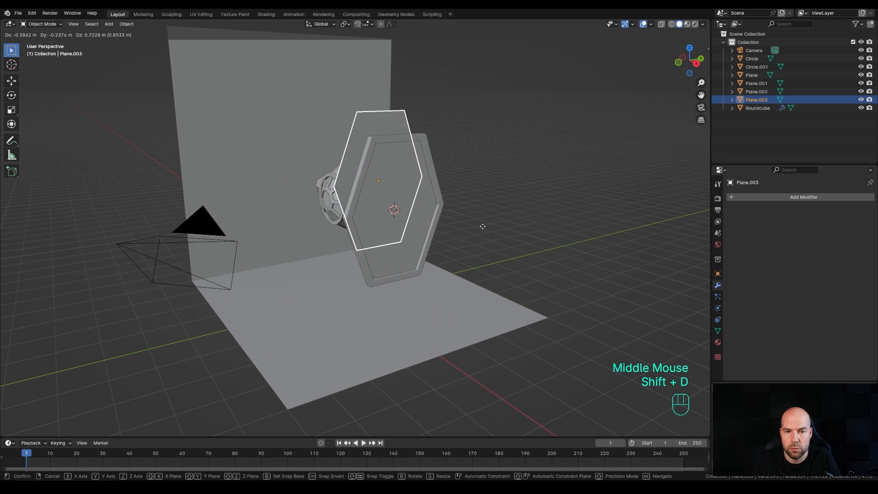
right_click(472, 234)
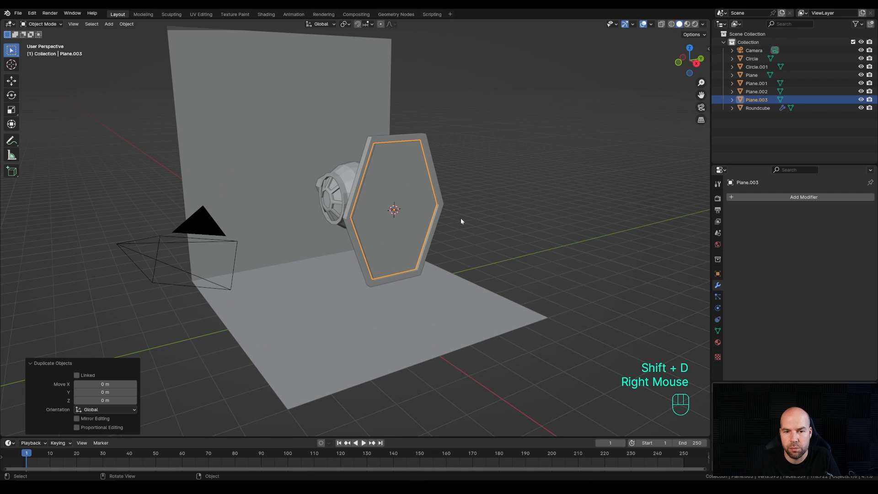
Connect the duplicate panel's upper front and lower rear corner vertices with a diagonal edge, using vertex selection and X-ray
key(Tab)
middle_drag(474, 220, 462, 220)
click(69, 24)
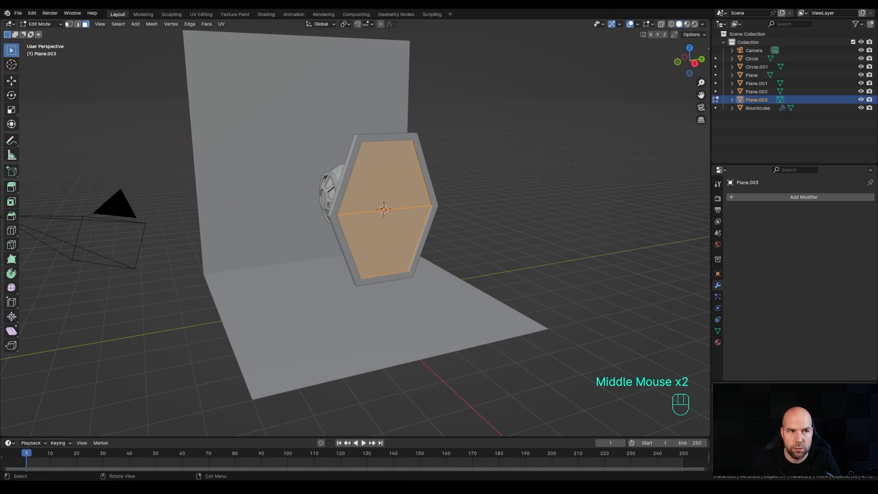
click(661, 24)
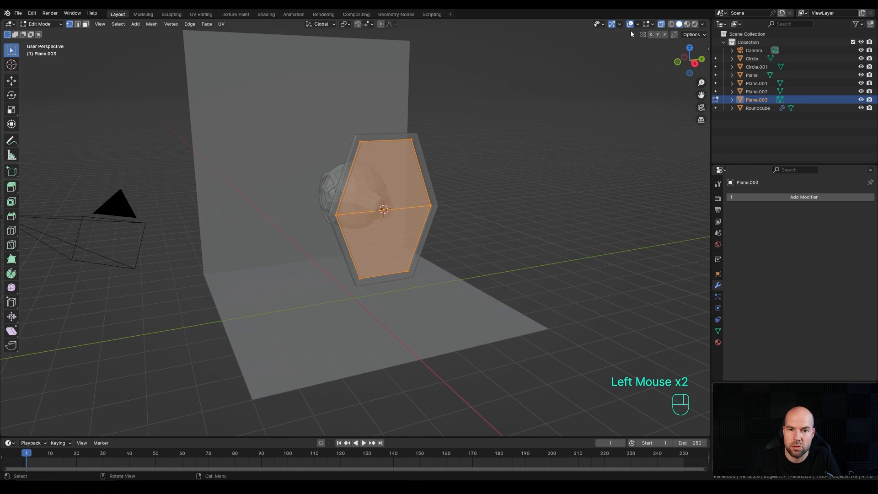
click(357, 142)
shift+click(359, 142)
click(359, 142)
click(360, 143)
shift+click(407, 269)
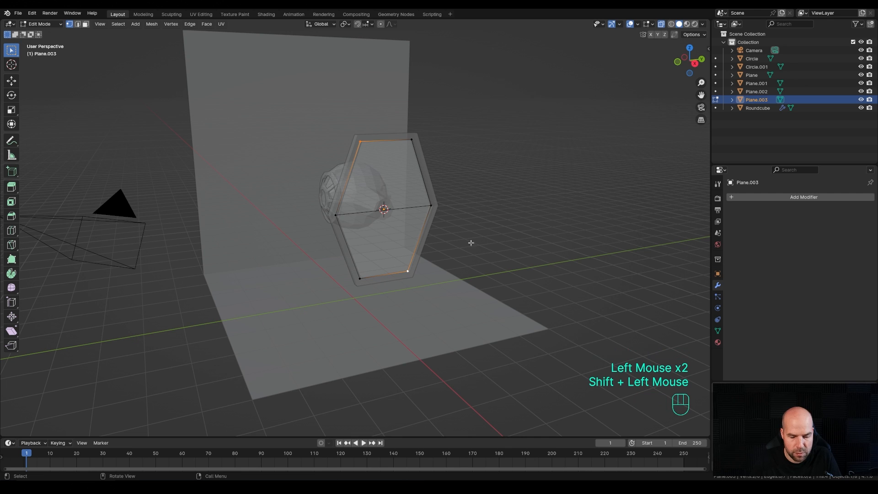
key(j)
Connect the panel's lower front and upper rear corner vertices with a second diagonal edge and switch to edge selection
click(360, 278)
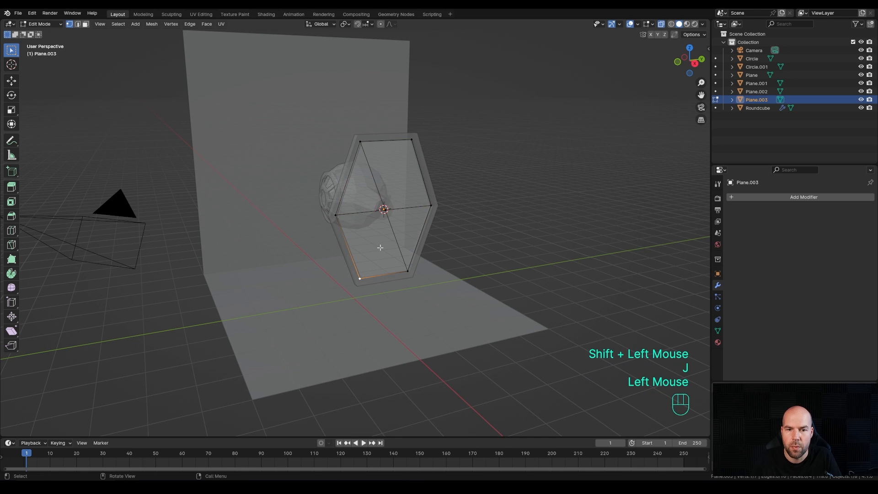
shift+click(411, 143)
middle_drag(495, 202, 505, 212)
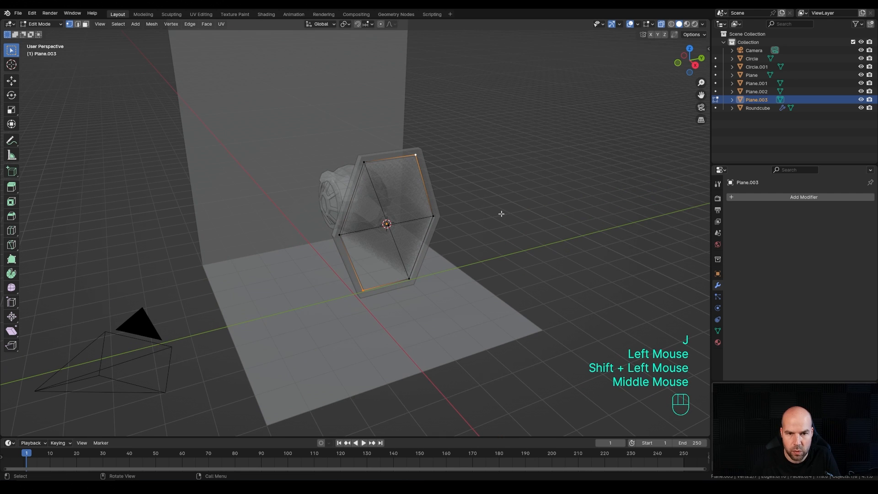
key(j)
key(2)
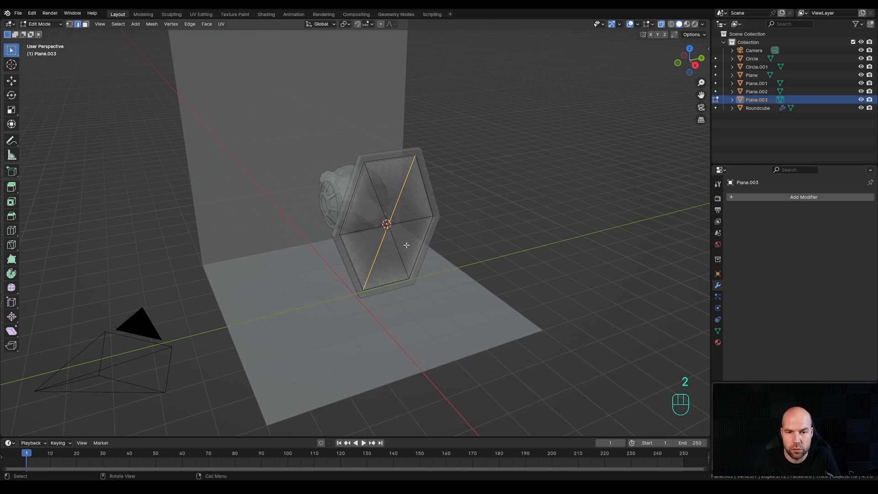
Bevel the duplicate panel's six spoke edges with one segment and a width of about 0.08 m, forming flat strips
alt+shift+click(405, 224)
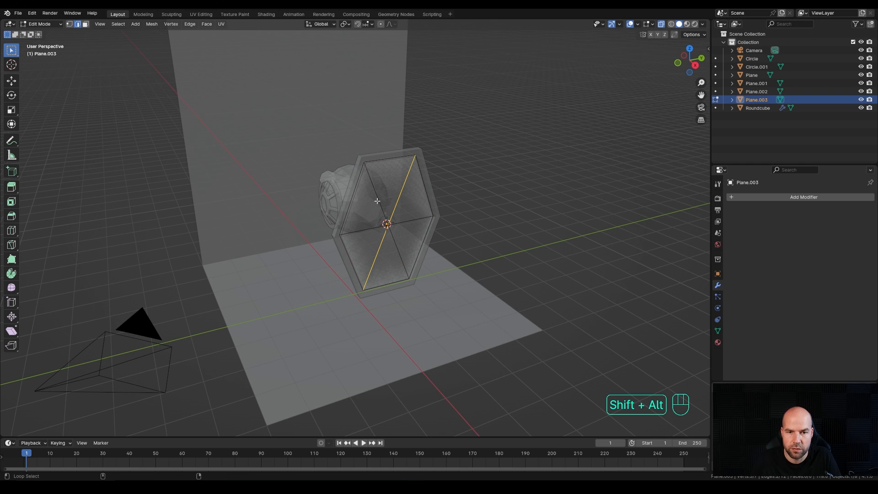
alt+shift+click(406, 223)
alt+shift+click(395, 237)
alt+shift+click(372, 226)
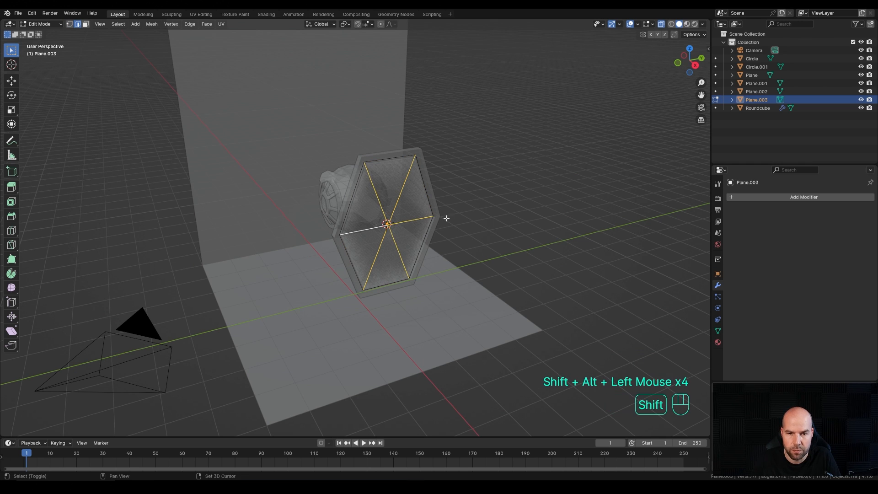
key(ctrl+b)
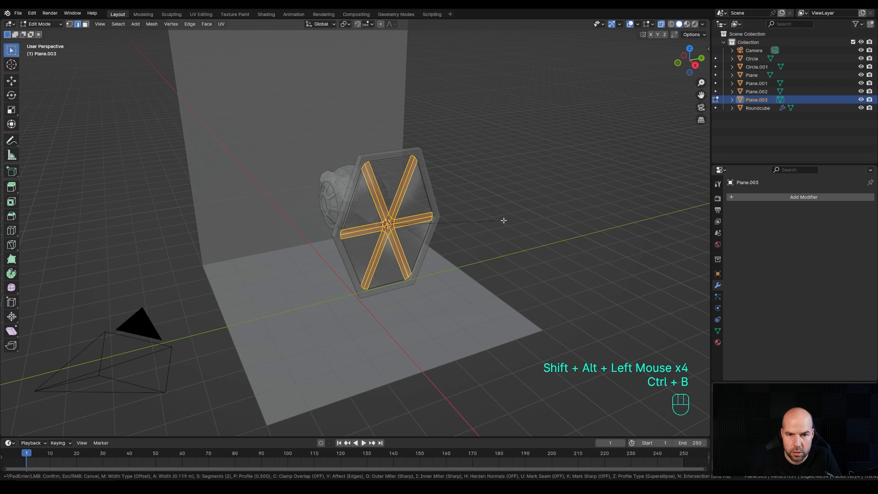
shift+scroll(504, 220, down, 3)
scroll(505, 220, up, 3)
scroll(506, 220, down, 2)
scroll(506, 220, down, 5)
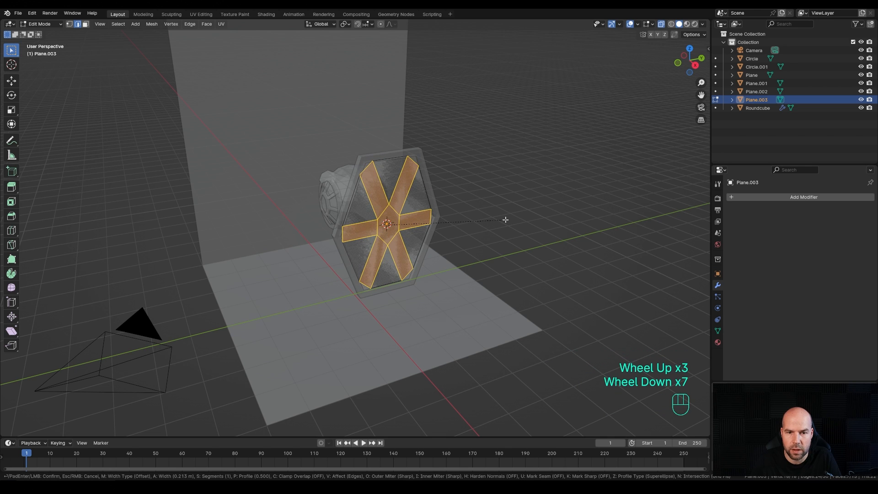
key(shift)
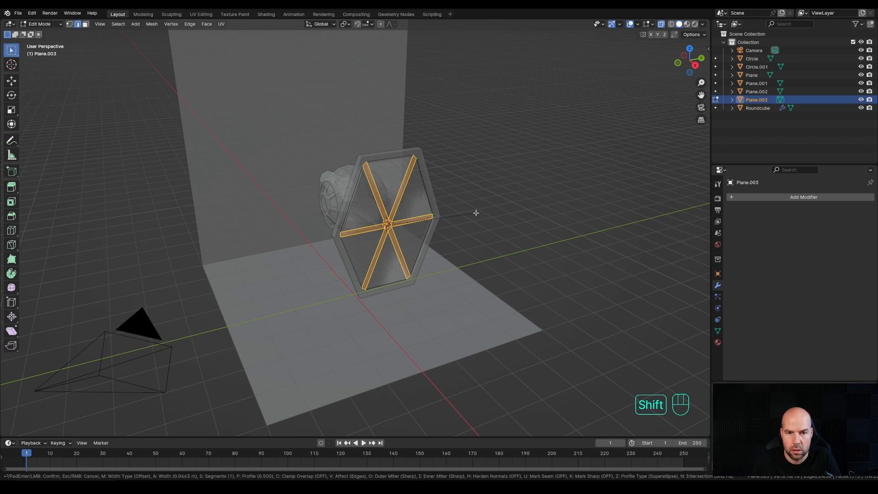
shift+click(520, 192)
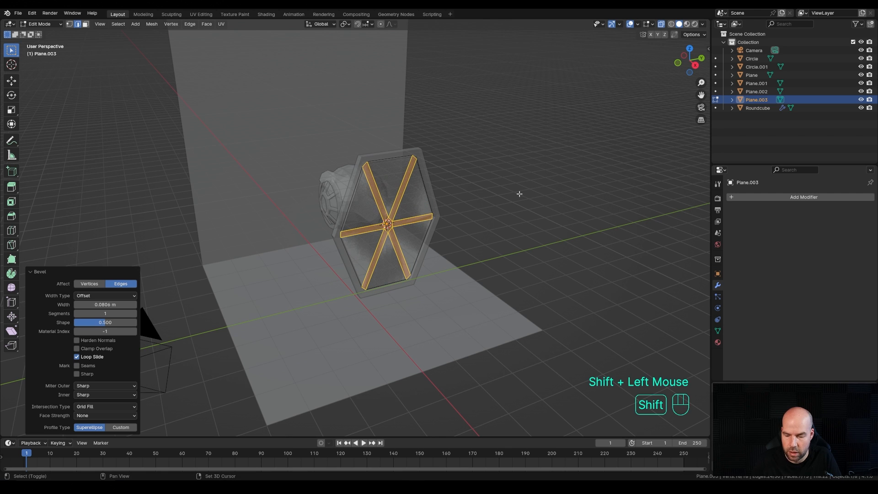
Scale the spoke strips up by about 1.04 from the side view so their ends reach into the hexagonal frame
key(KP_3)
scroll(335, 129, up, 2)
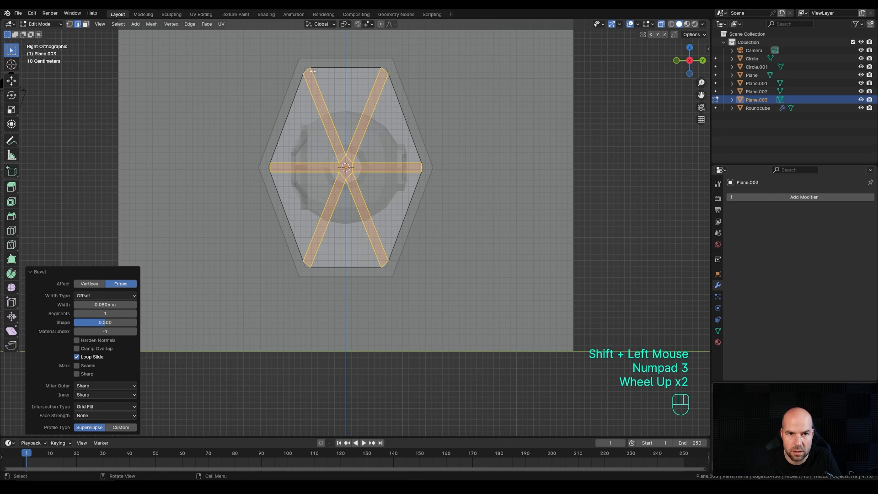
key(s)
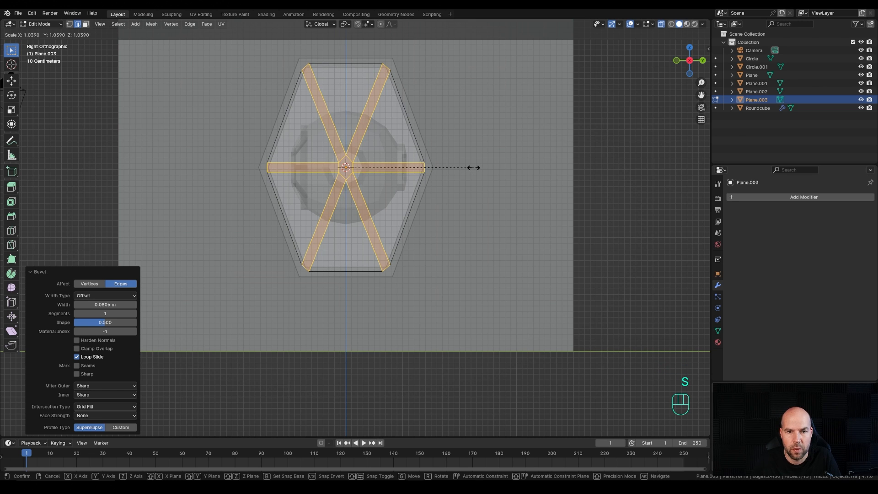
click(474, 168)
Delete the six triangular faces between the spokes, keeping only the strips and the centre face
key(3)
click(382, 137)
shift+click(346, 101)
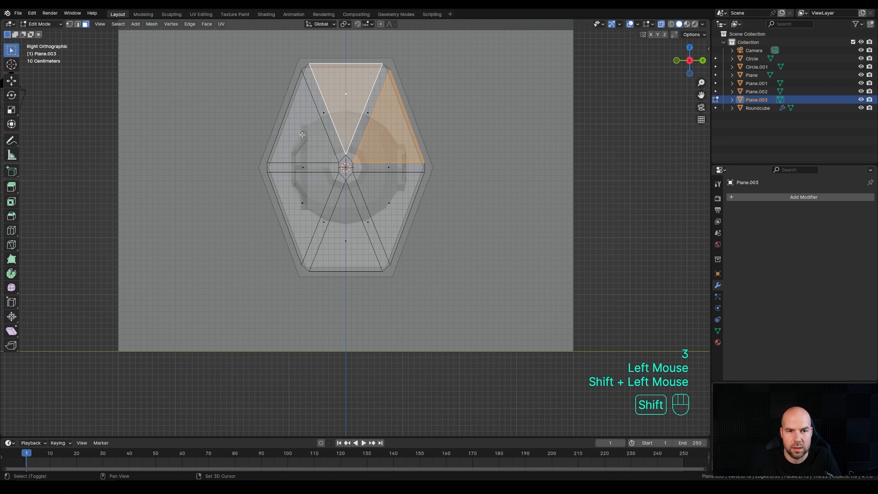
shift+click(302, 134)
shift+click(302, 203)
shift+click(345, 240)
shift+click(402, 198)
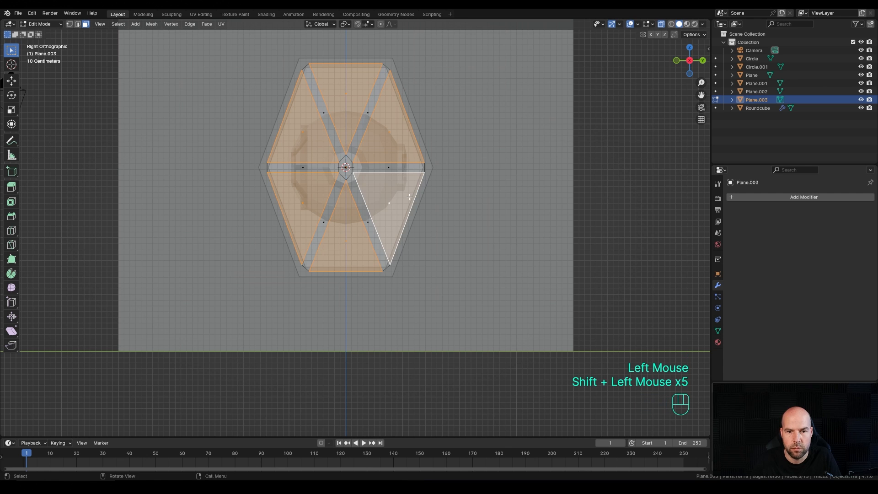
key(x)
click(379, 216)
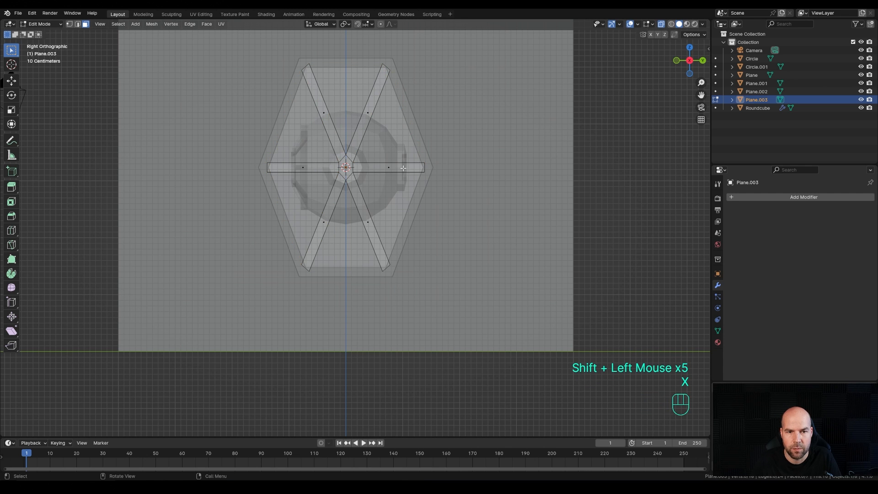
Extrude all the spoke faces along their normal to give the star-shaped struts thickness
middle_drag(403, 168, 517, 208)
key(a)
key(e)
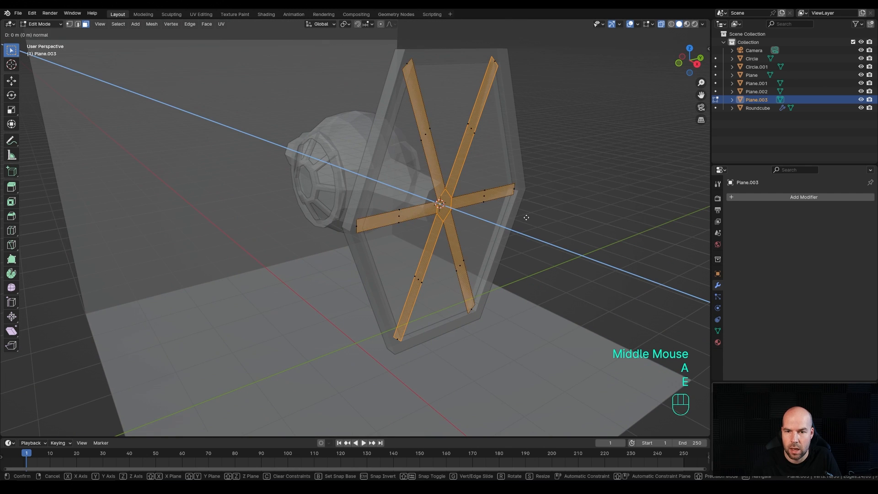
shift+click(581, 248)
Move the whole spoke mesh about -0.05 m along X so it sits inside the frame, and leave mesh editing
key(a)
middle_drag(580, 249, 540, 230)
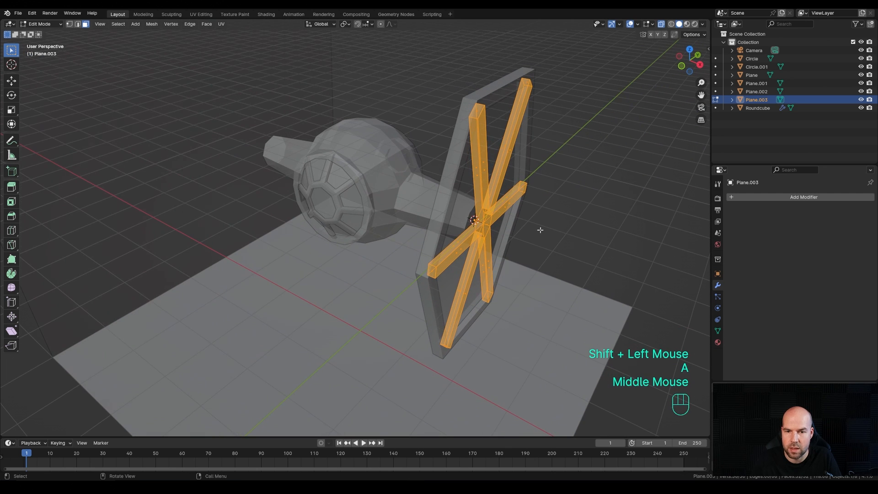
key(g)
key(x)
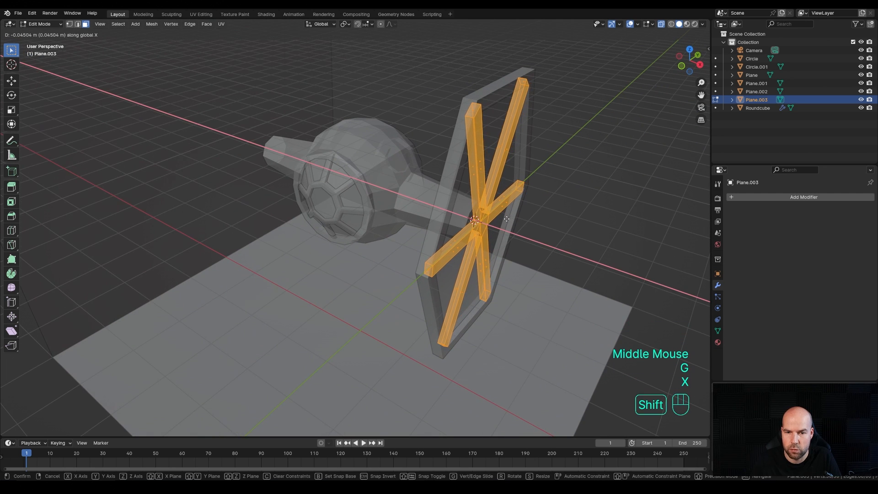
shift+click(590, 210)
key(KP_7)
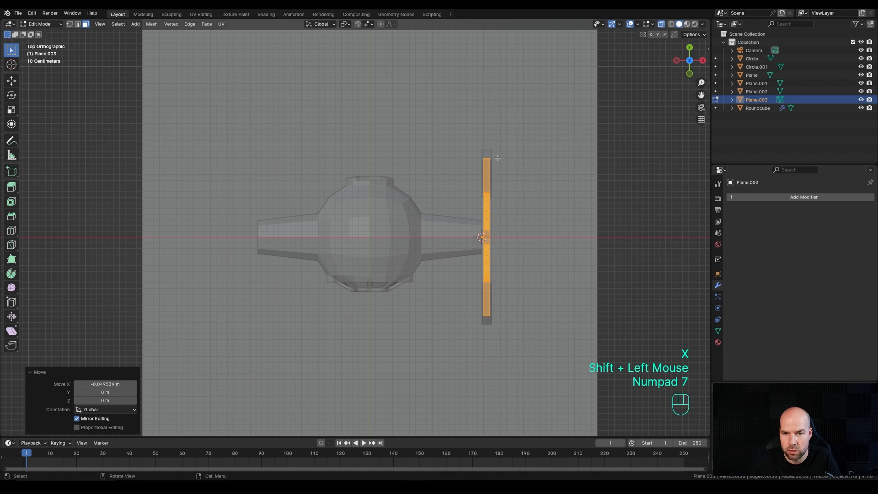
middle_drag(486, 162, 448, 207)
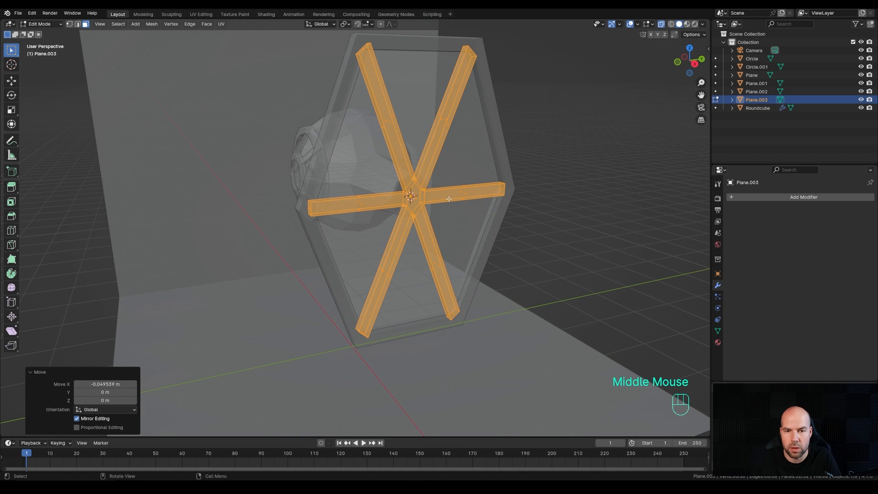
key(Tab)
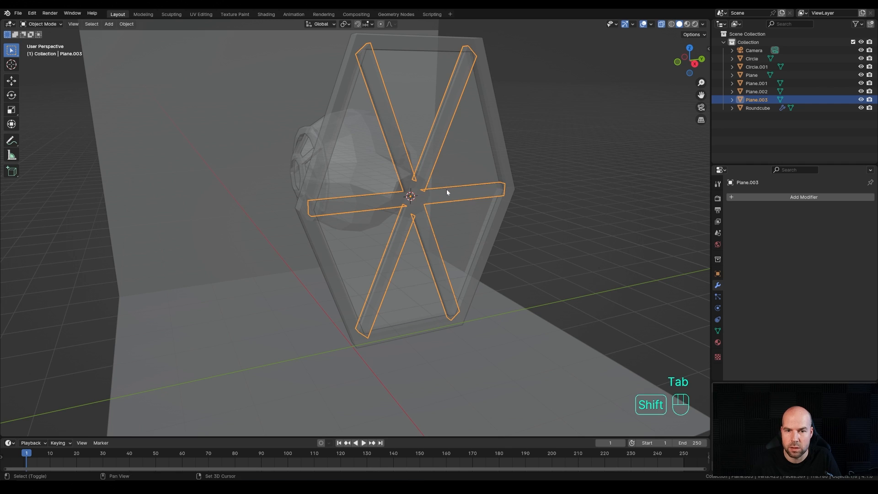
Add a circle mesh with 6 vertices at the centre of the wing
key(shift+a)
mouse_move(447, 192)
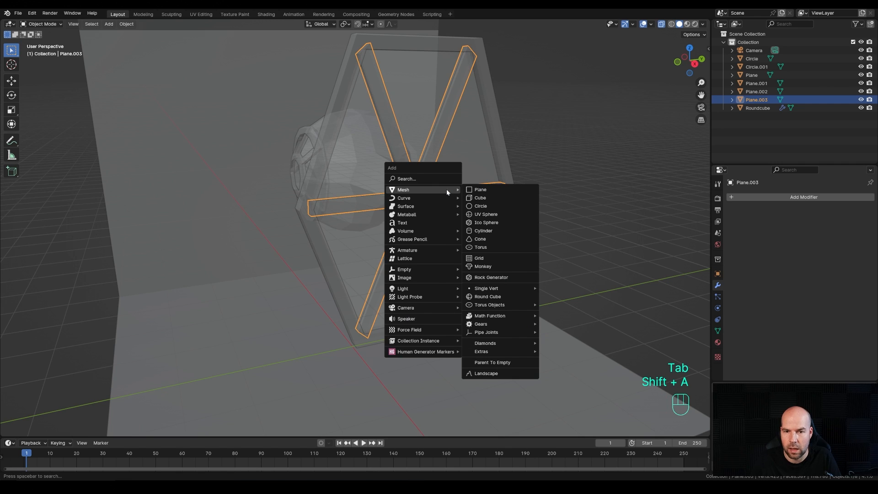
click(479, 206)
click(105, 342)
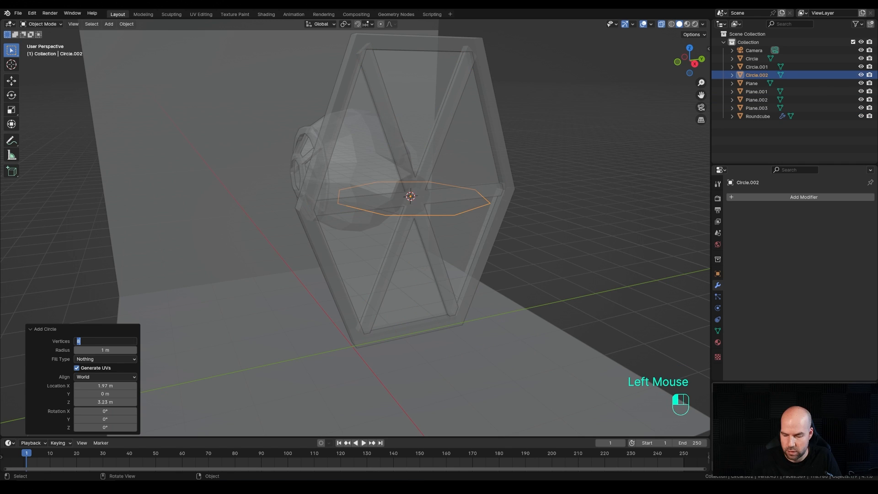
text(6)
key(Return)
Scale the hexagonal circle's mesh down to about 0.46 in edit mode
key(Tab)
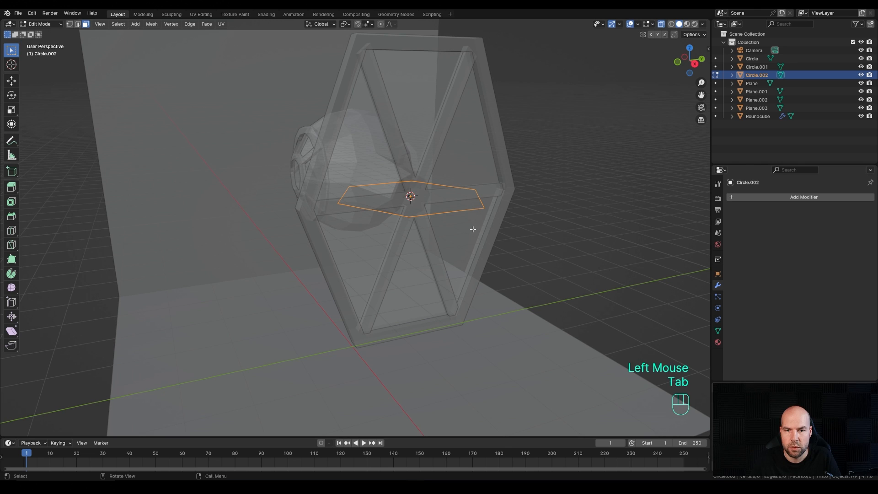
key(s)
click(529, 210)
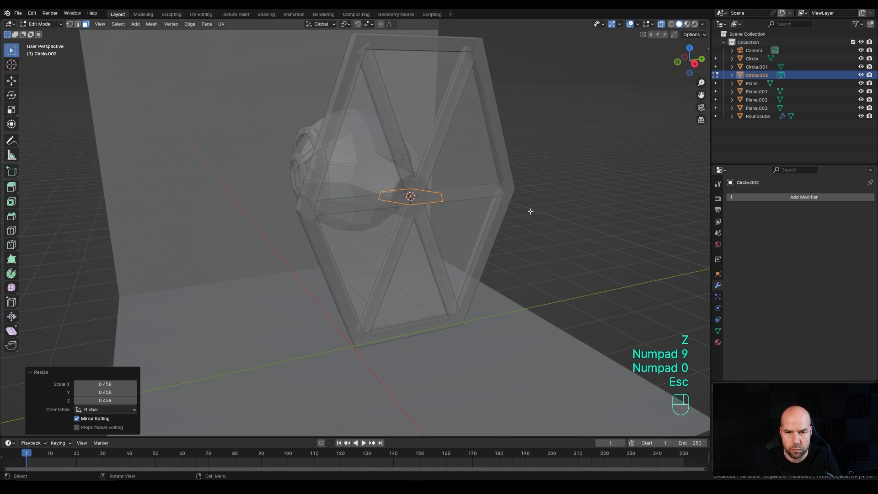
Rotate the hexagon 90° about Y to lie parallel to the wing and fill it with a face
key(r)
key(y)
key(KP_9)
key(KP_0)
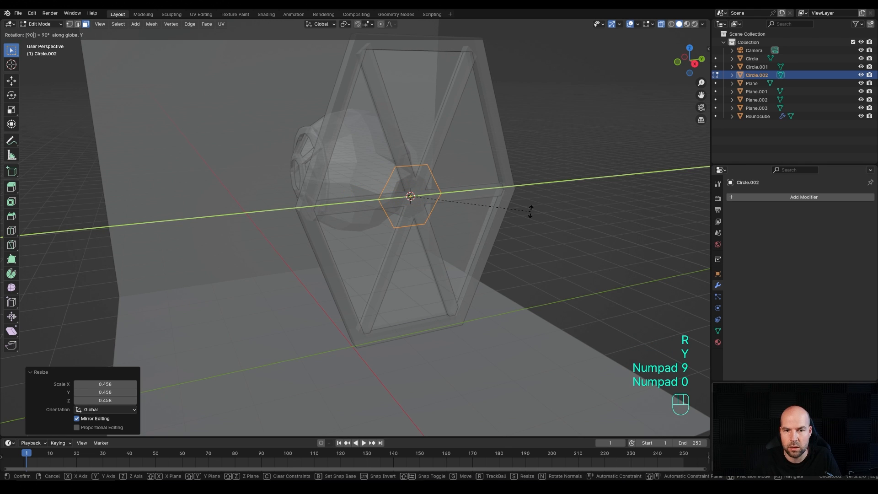
key(KP_Enter)
key(f)
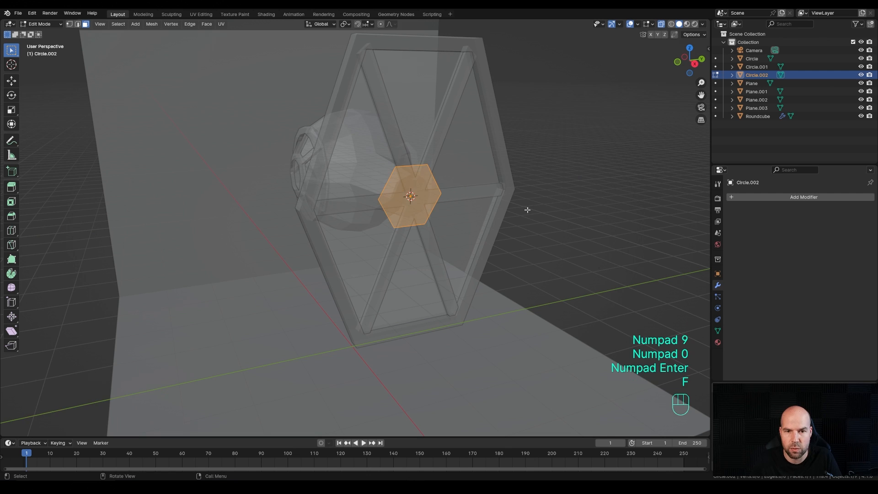
Extrude the hexagon face about 0.23 m outward through the wing to form a central hub
middle_drag(444, 215, 485, 219)
key(e)
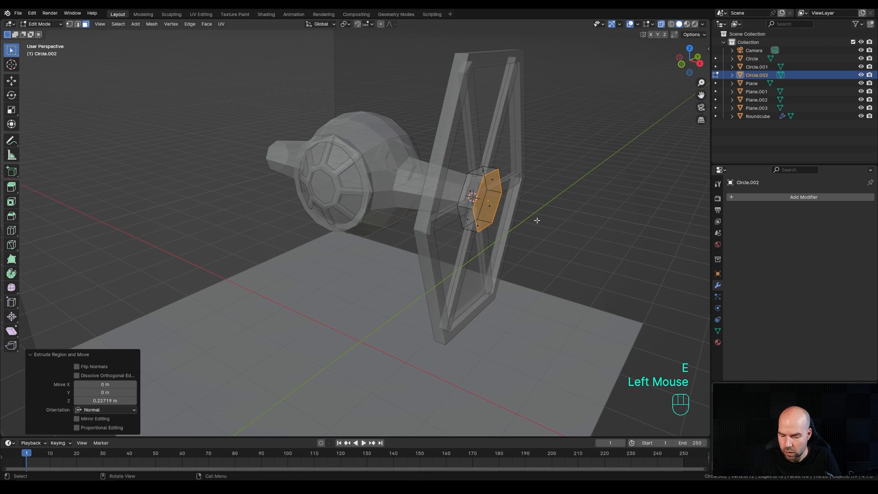
key(KP_1)
shift+middle_drag(537, 220, 439, 158)
key(ctrl+z)
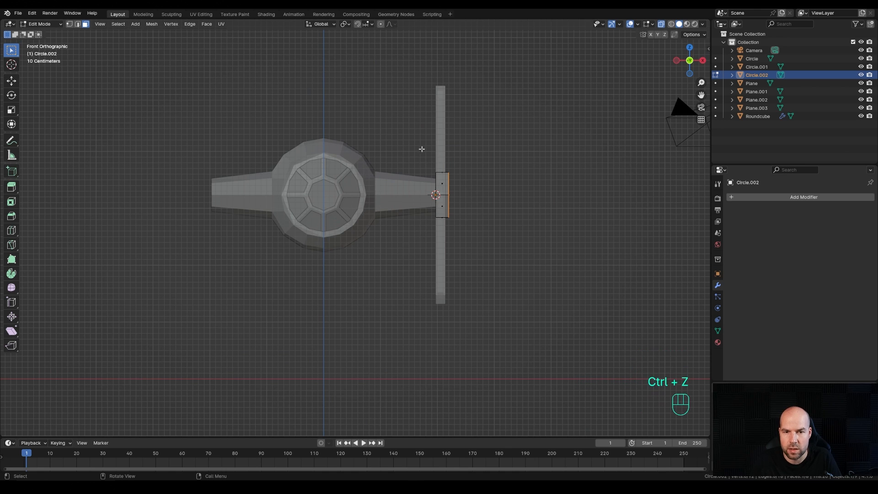
Move the hub's inner face about 0.08 m along negative X toward the side arm
drag(421, 148, 440, 270)
key(g)
key(x)
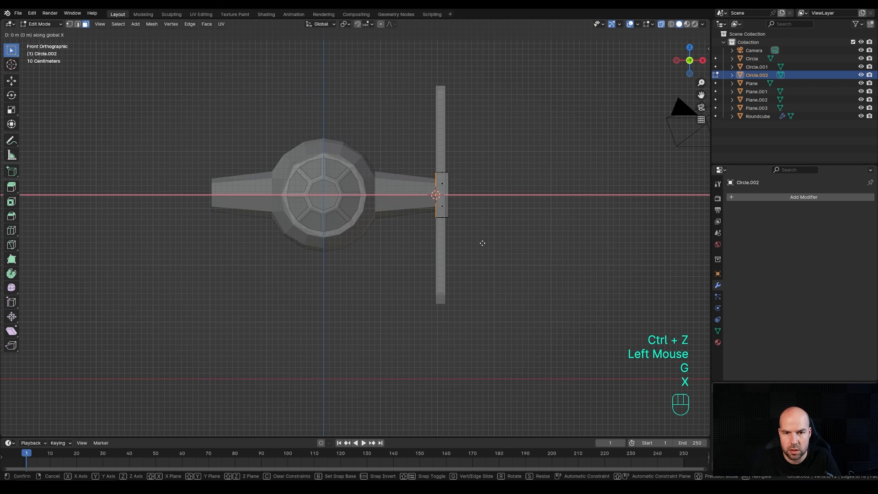
key(shift)
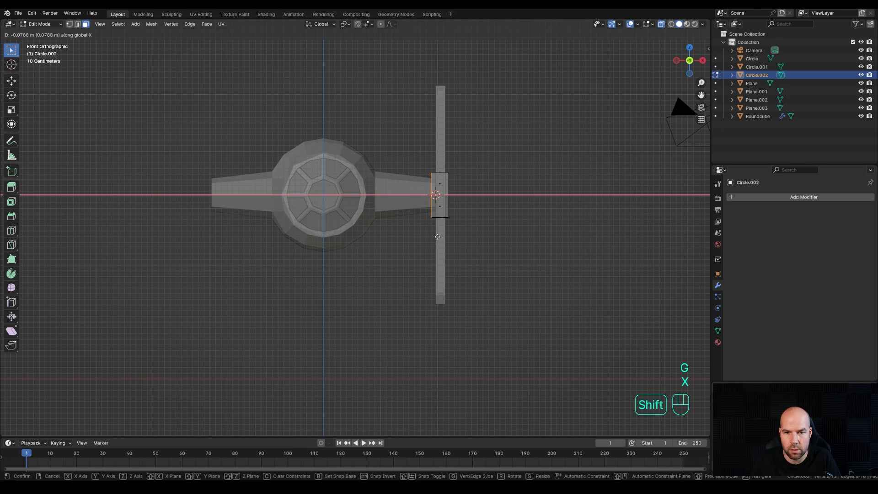
shift+click(443, 237)
Return to object mode and turn off X-ray to show the wing in solid shading
middle_drag(442, 237, 526, 151)
key(Tab)
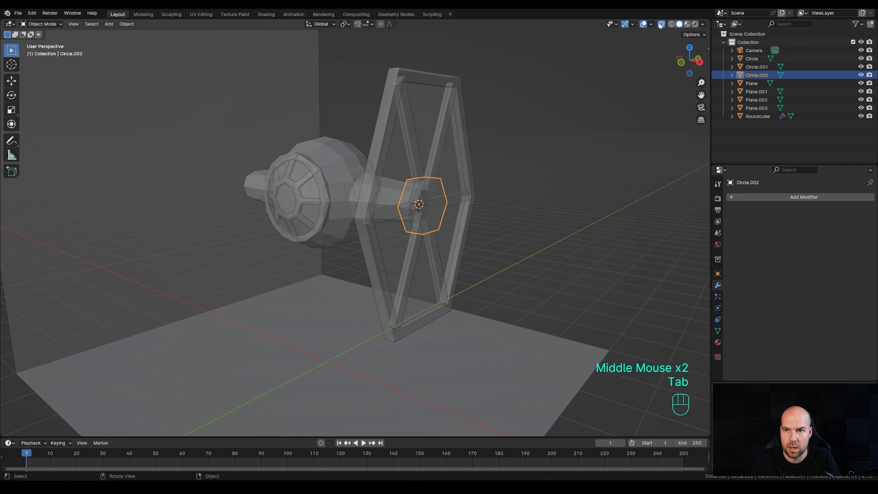
click(661, 24)
middle_drag(441, 221, 463, 242)
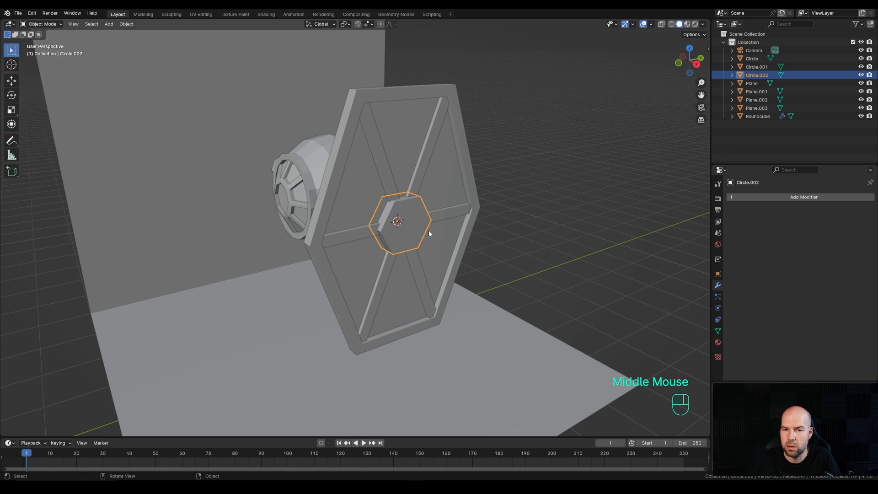
Scale the hub's outer hexagonal face down to about 0.8 to taper it
key(Tab)
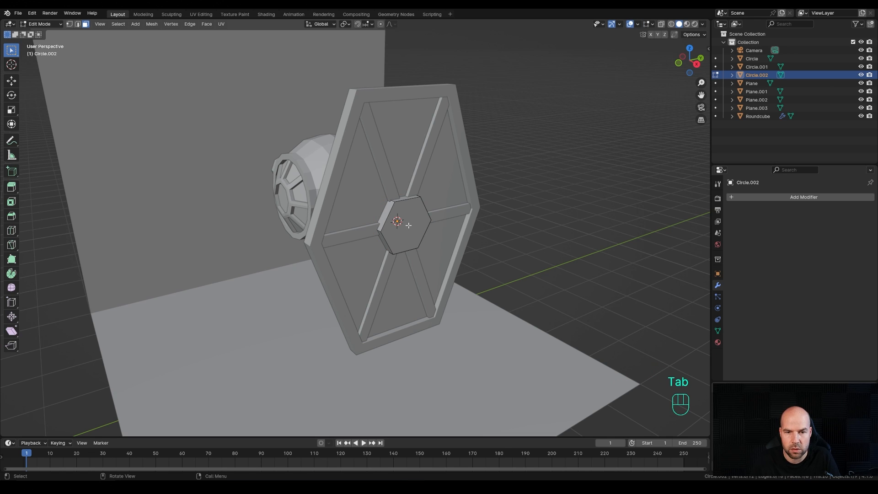
key(3)
click(400, 245)
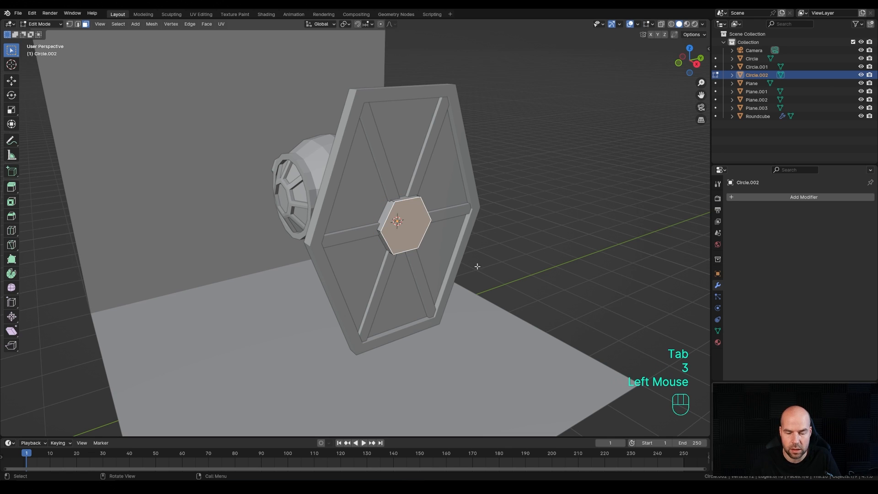
key(s)
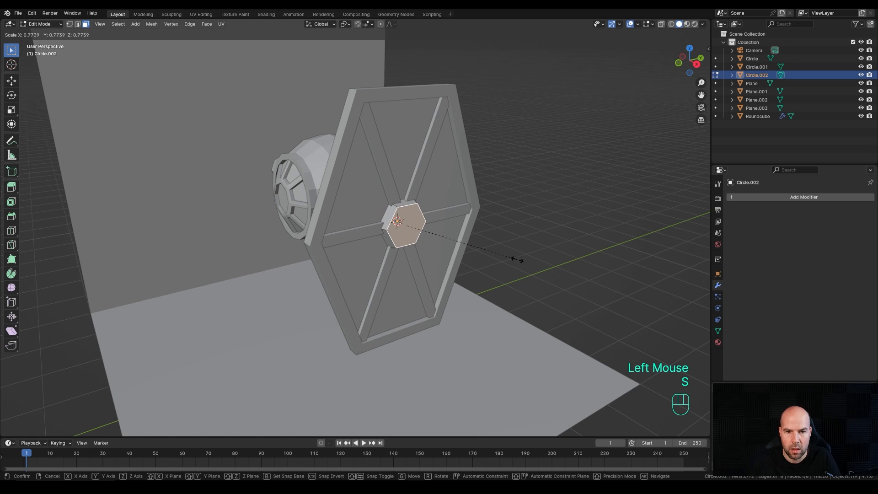
click(520, 258)
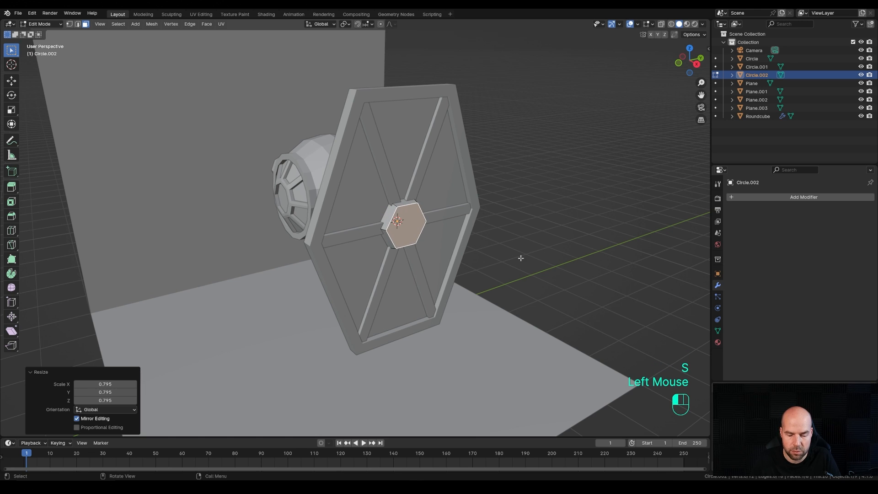
Inset the hub's outer face about 0.12 m and extrude the inner face about 0.02 m inward, finishing in object mode
key(i)
click(535, 262)
key(e)
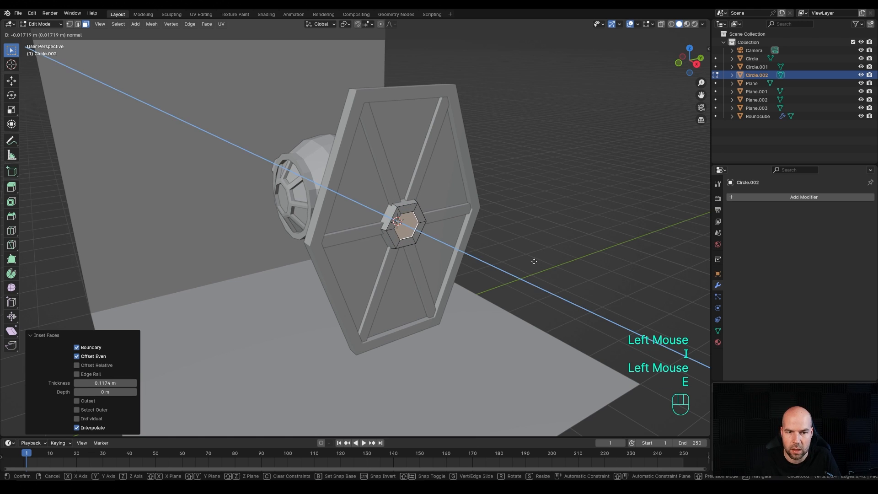
click(533, 261)
middle_drag(533, 261, 448, 243)
scroll(415, 253, down, 2)
key(Tab)
Select every part of the wing beyond the side arm, with its outer hexagonal frame as the active object
click(366, 194)
click(466, 191)
key(KP_1)
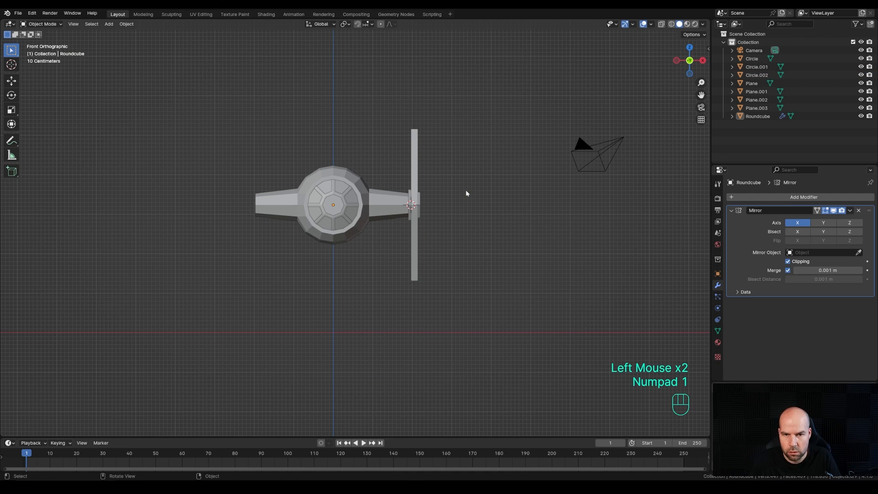
drag(414, 92, 452, 331)
middle_drag(486, 255, 416, 211)
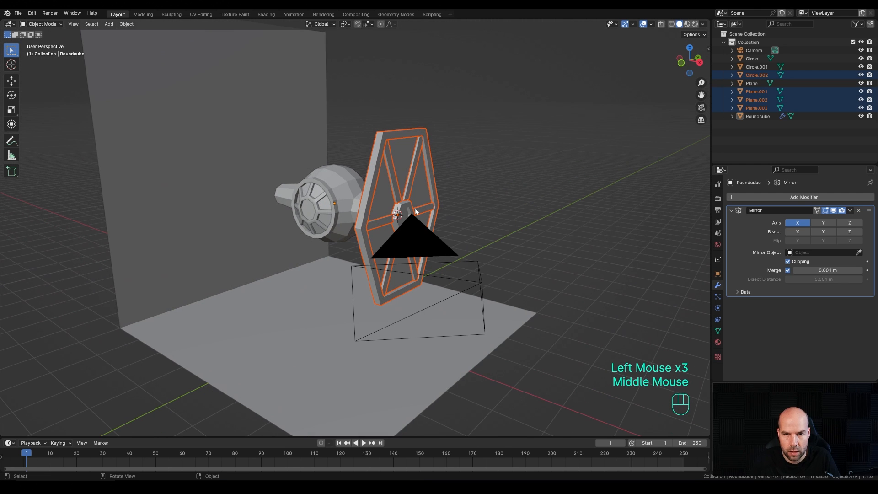
middle_drag(481, 218, 495, 224)
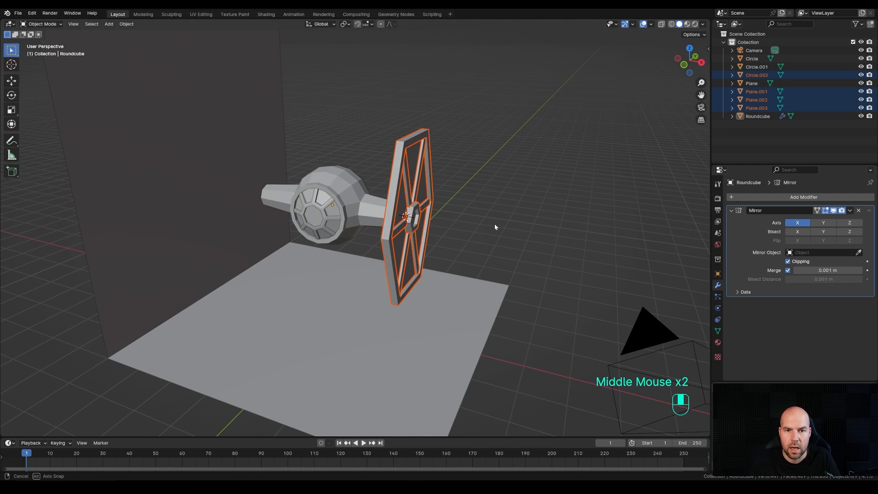
key(shift)
shift+click(406, 142)
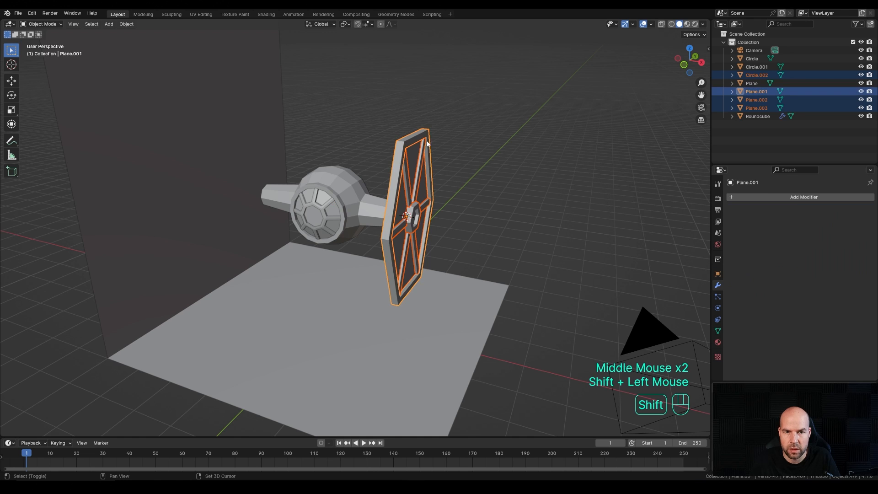
Add an X-axis Mirror modifier to the hexagonal frame with Roundcube as mirror object, and copy it to the other selected wing parts
click(767, 198)
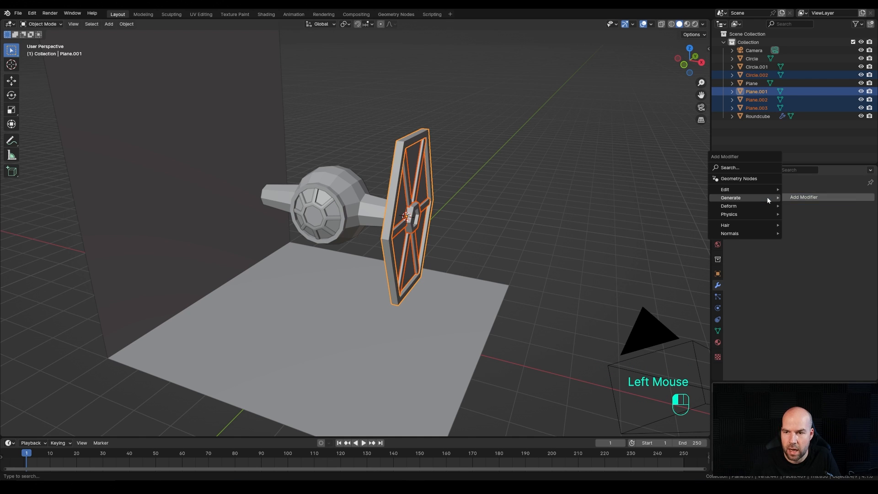
mouse_move(768, 198)
click(804, 255)
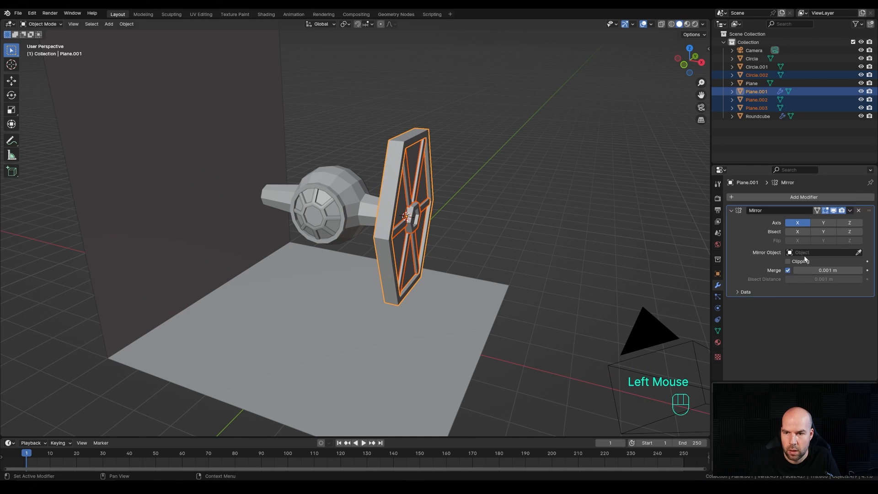
click(859, 253)
click(366, 191)
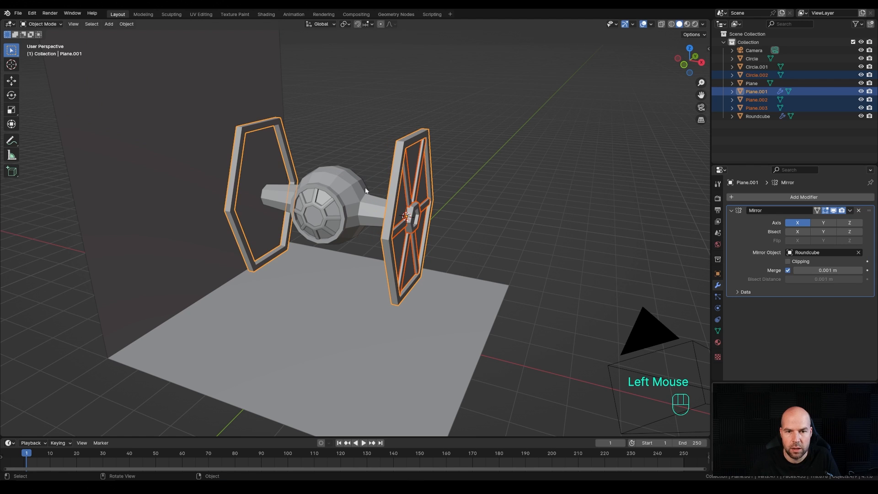
click(850, 210)
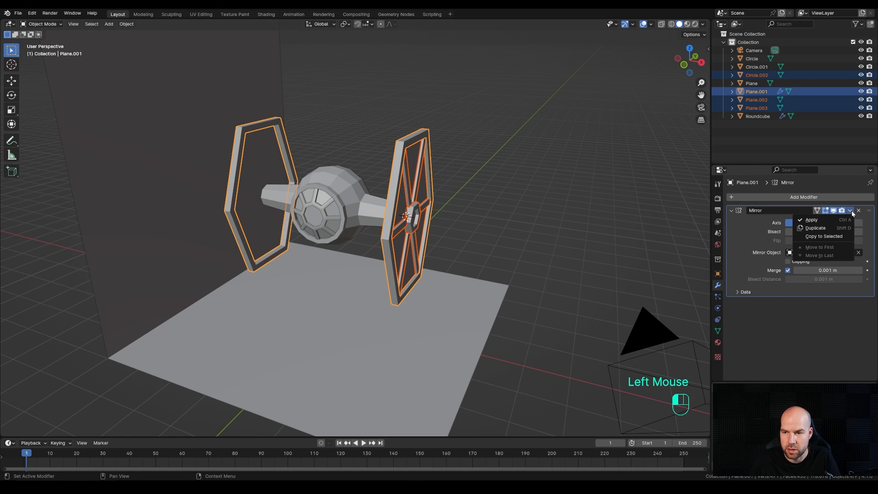
click(820, 237)
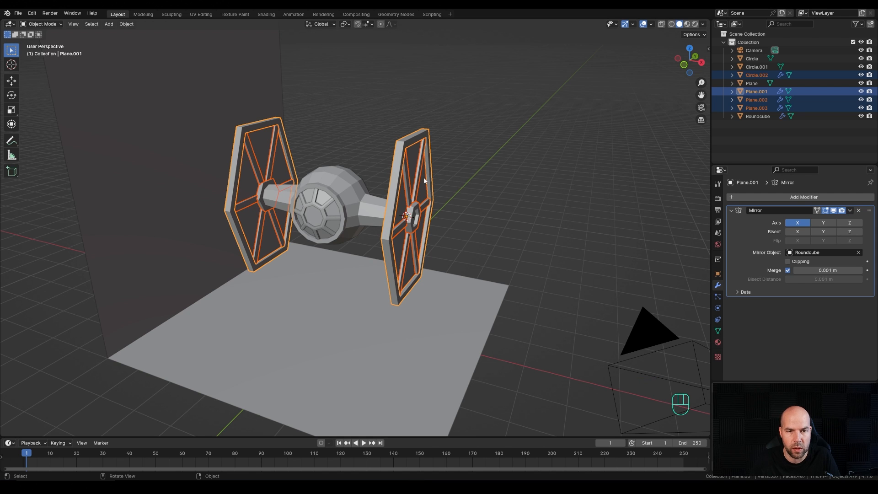
Scale both wings up uniformly to about 1.27
middle_drag(434, 242, 460, 225)
scroll(451, 226, down, 1)
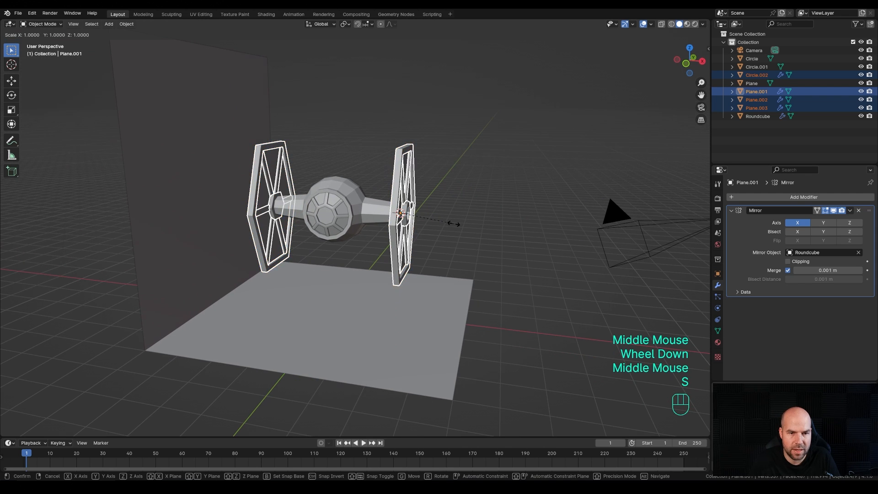
key(s)
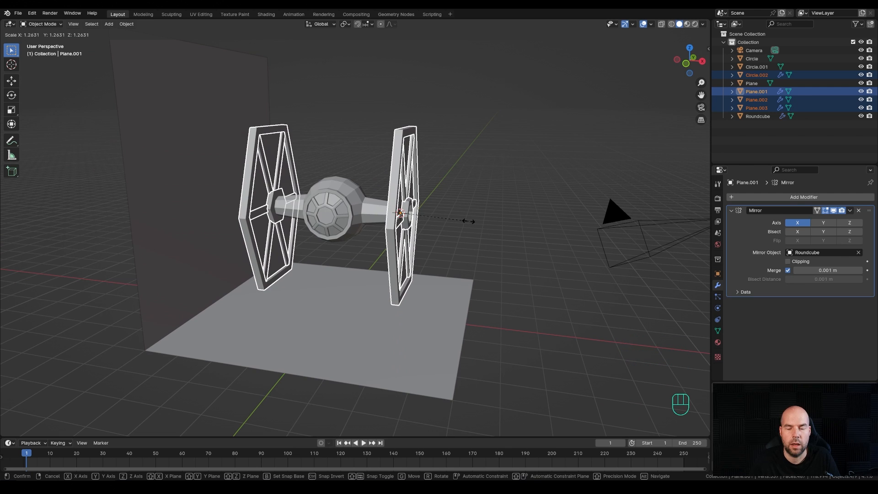
click(468, 221)
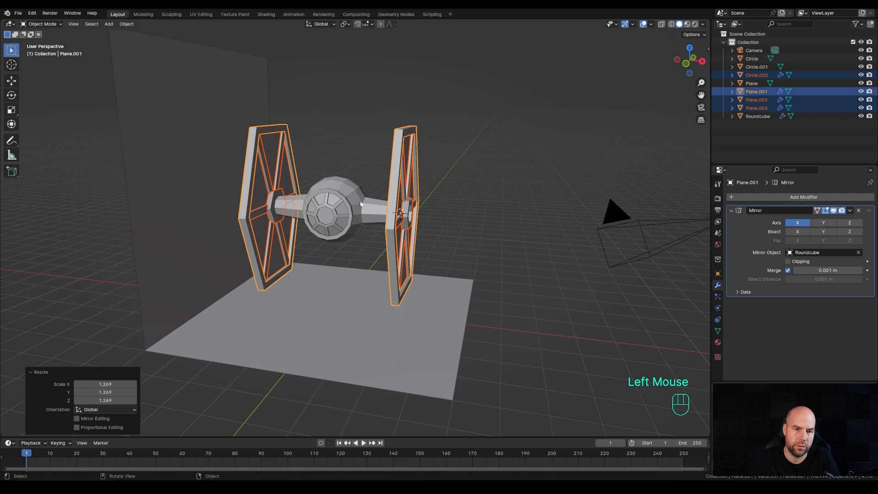
Parent the wing parts, window bars and window ring to the Roundcube body using the Object option
middle_drag(480, 218, 332, 243)
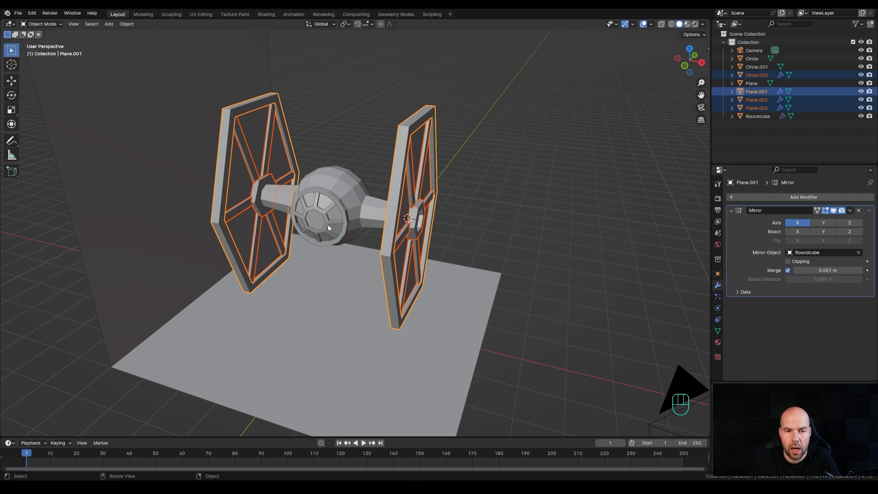
shift+click(320, 223)
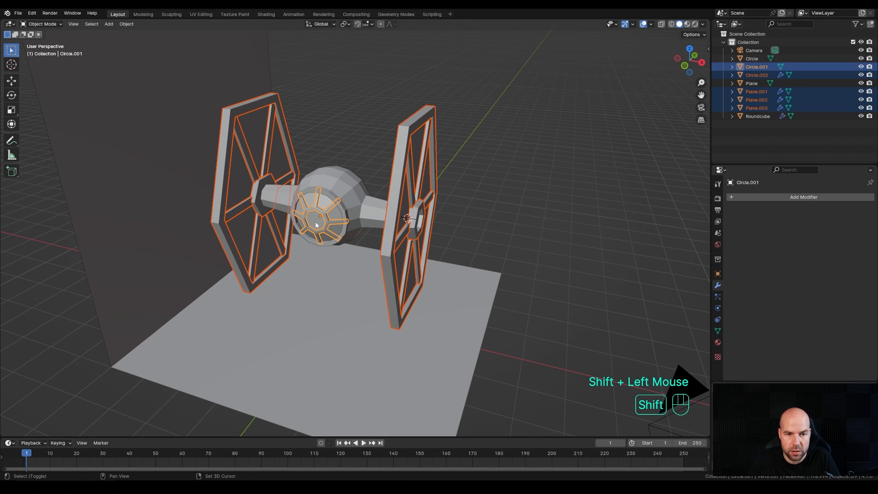
shift+click(317, 224)
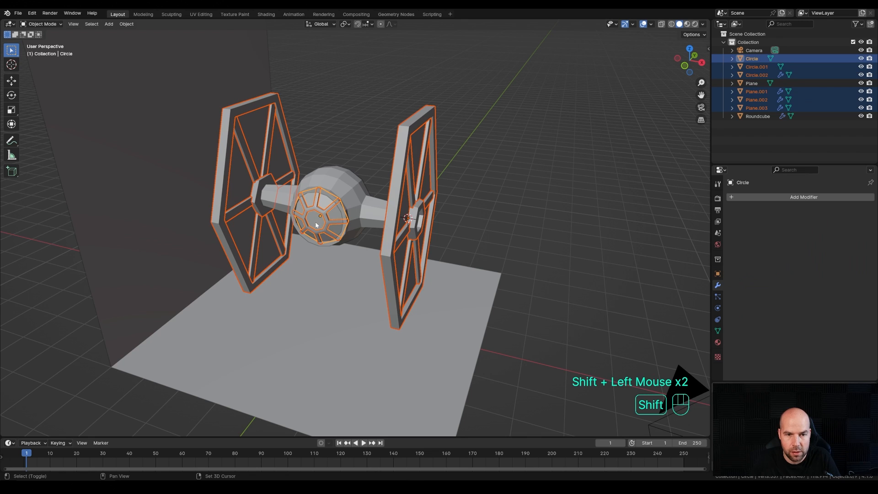
shift+click(354, 183)
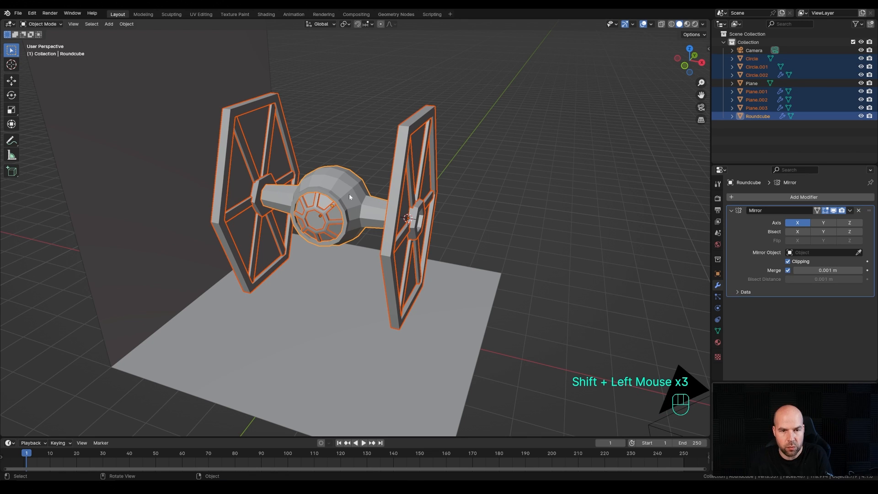
key(ctrl+p)
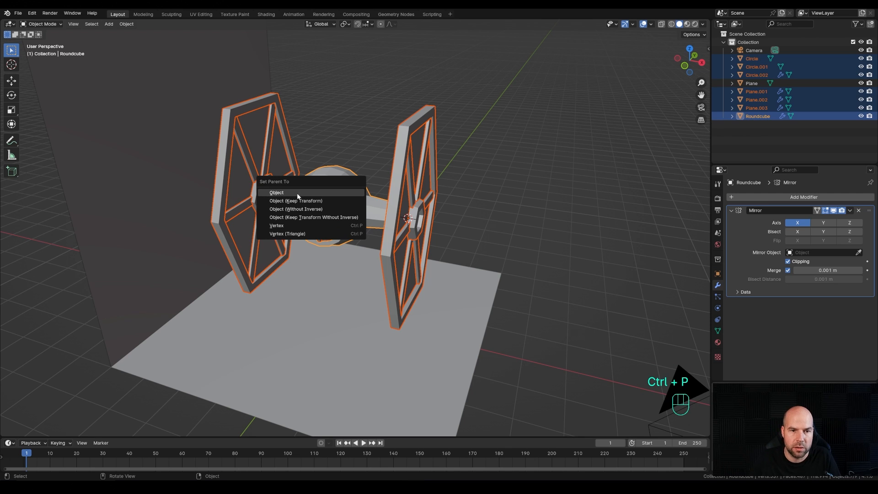
click(298, 196)
Select only the spaceship's body and scale the whole parented ship down to about 0.72
click(348, 178)
scroll(340, 228, down, 3)
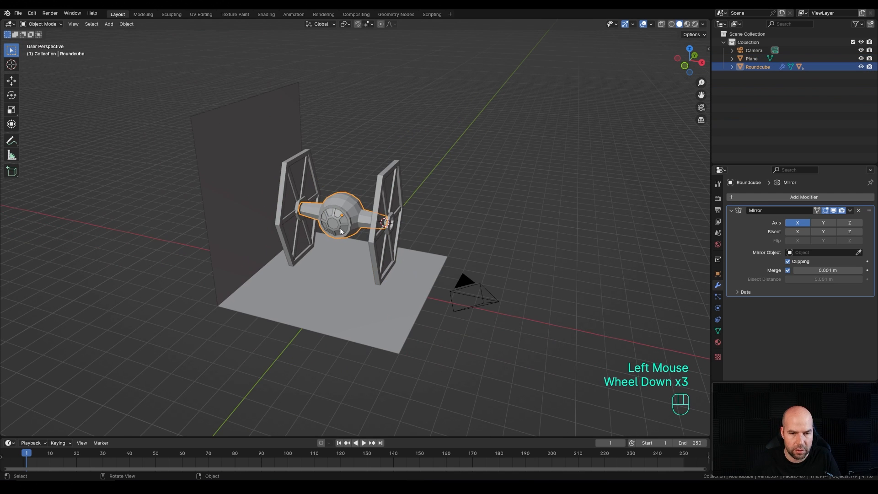
key(g)
key(Escape)
middle_drag(384, 231, 401, 241)
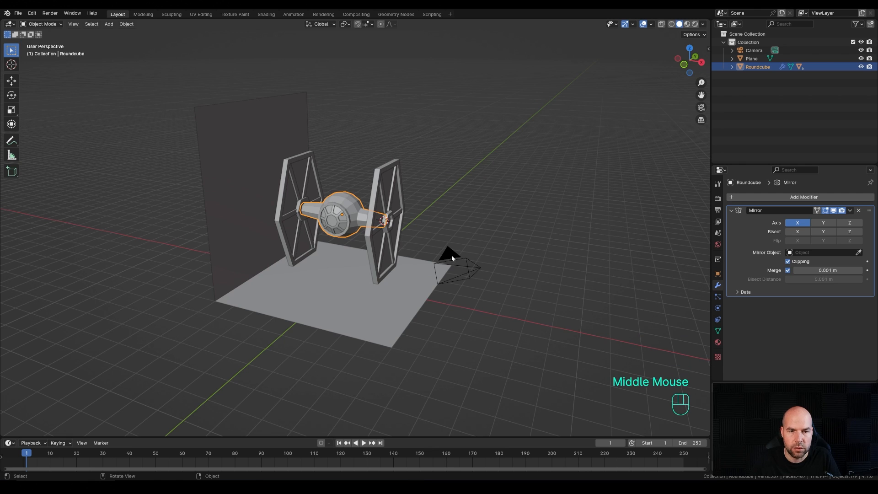
key(s)
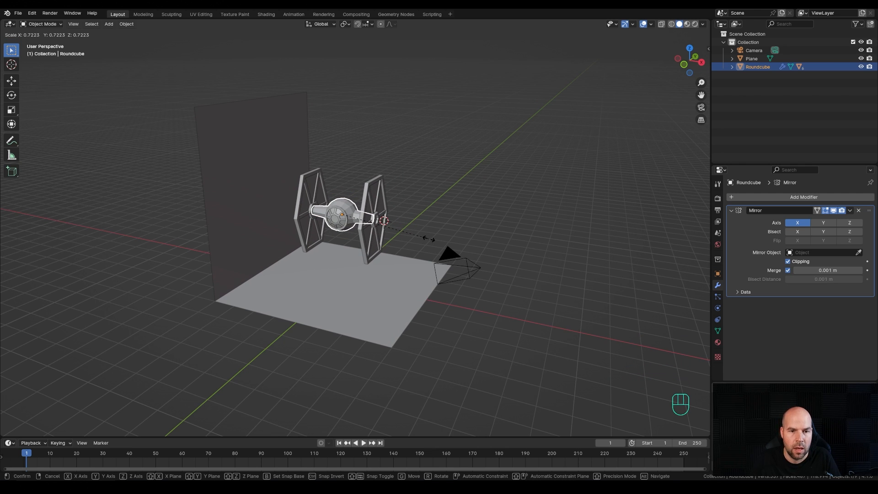
click(429, 239)
Look through the camera and raise it about 3.31 m along Z to frame the spaceship
middle_drag(300, 282, 344, 231)
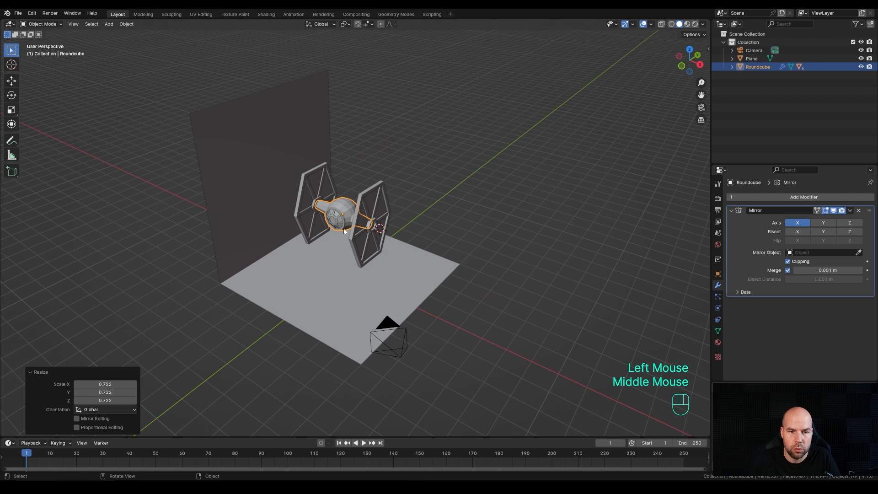
key(KP_0)
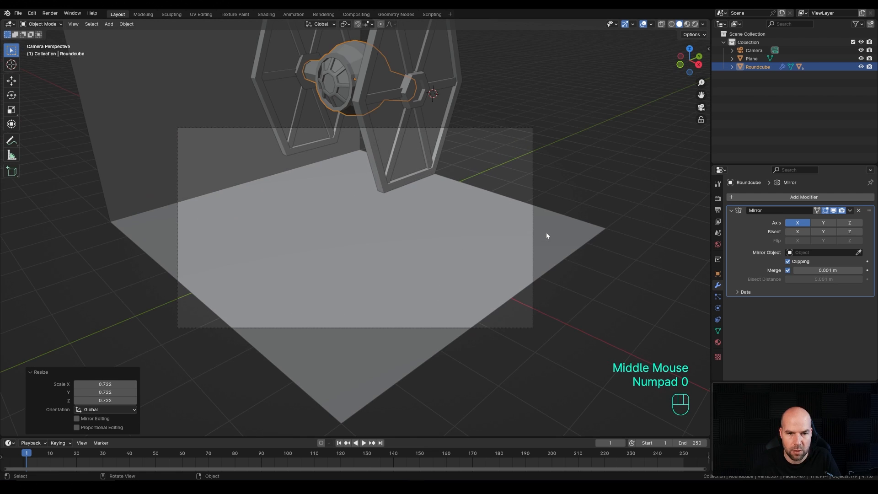
click(502, 130)
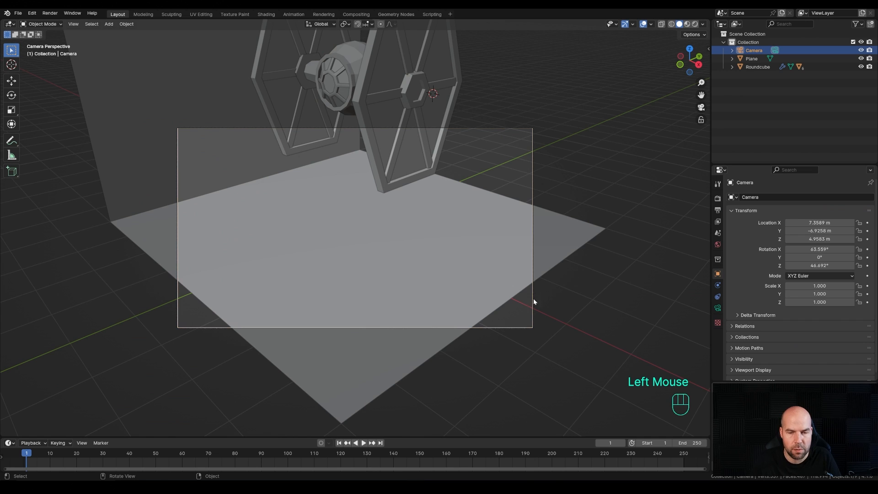
key(g)
key(z)
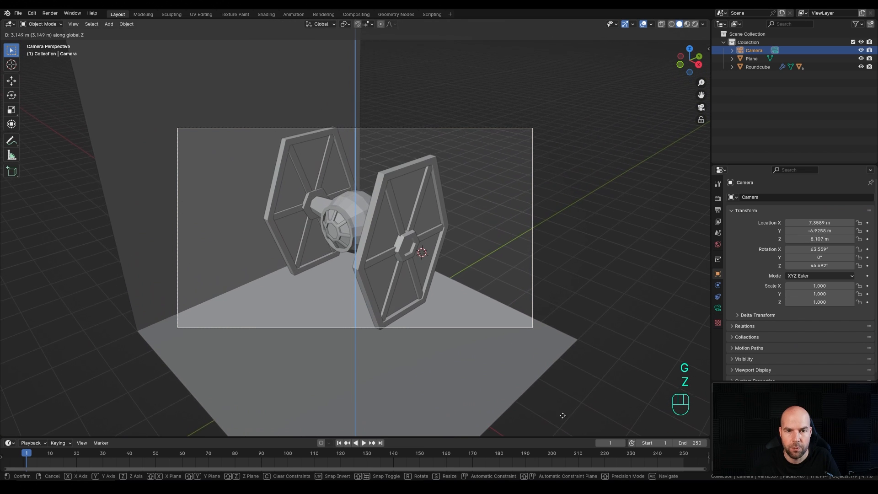
click(572, 396)
Set the render resolution to 1600 by 1200 px
click(719, 210)
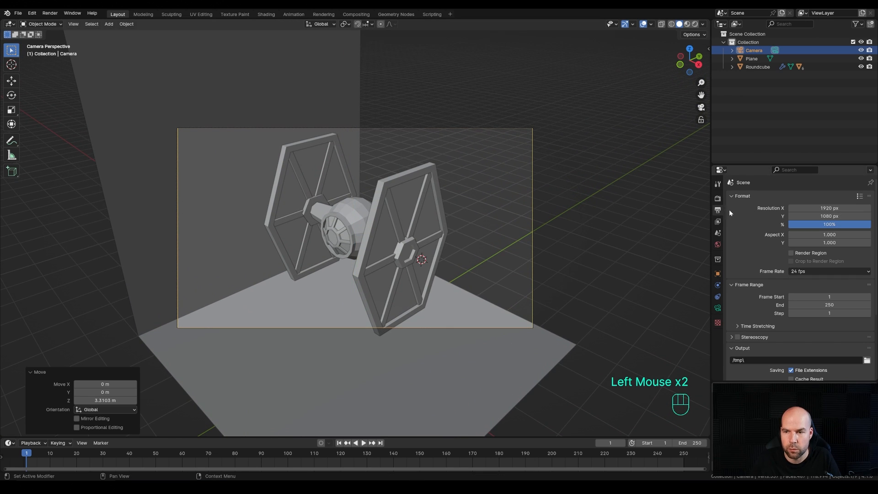
double_click(823, 208)
text(160)
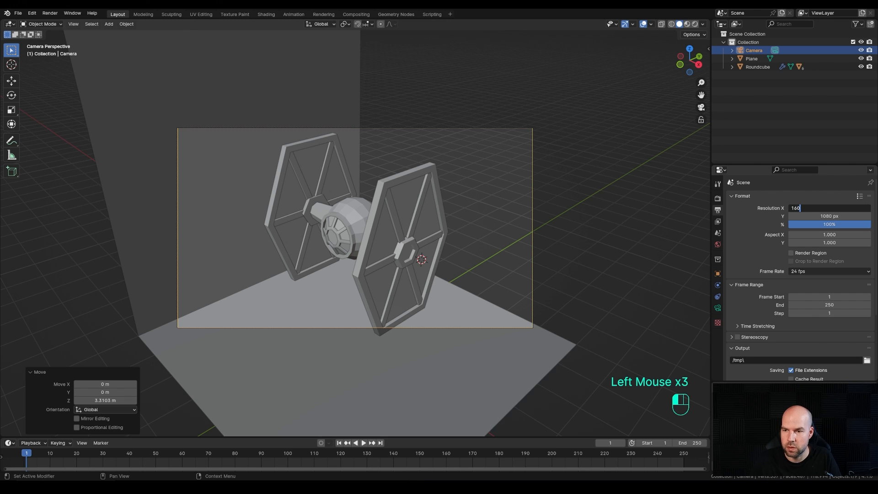
text(0)
key(Tab)
text(1200)
key(Return)
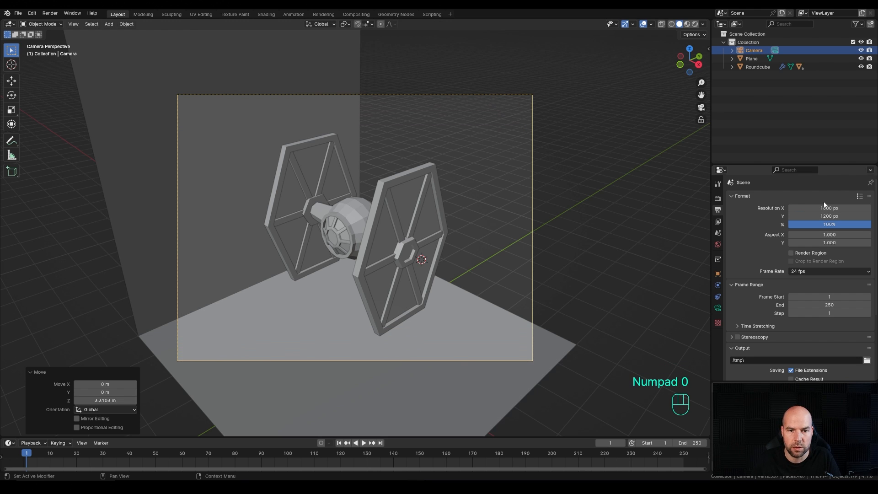
Lock the camera to the view, orbit it to show more of the ship's front window, and unlock it again
scroll(503, 236, down, 2)
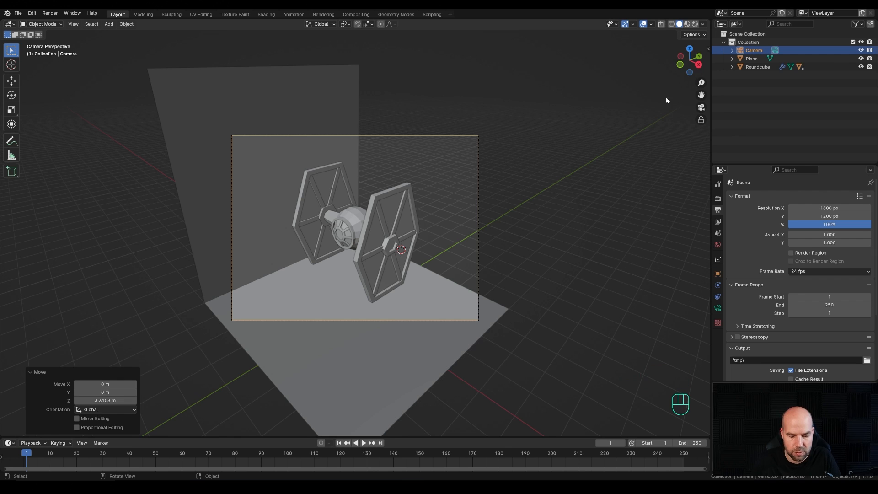
key(n)
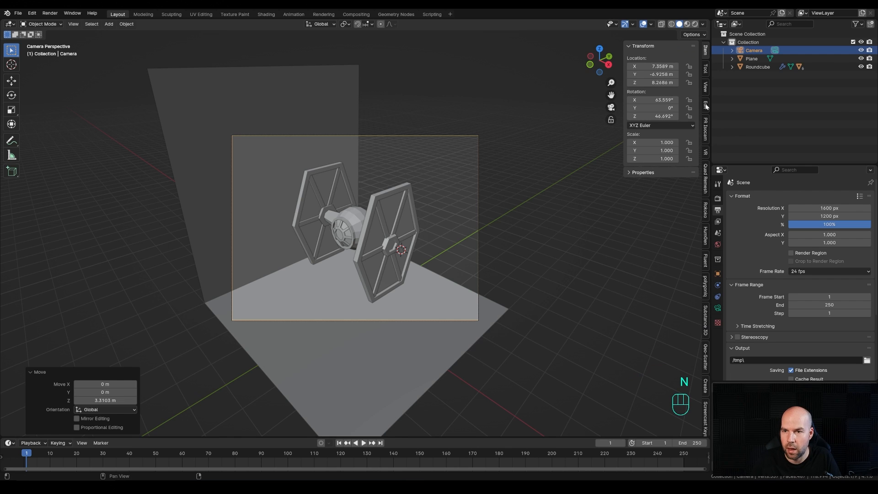
click(704, 86)
click(659, 147)
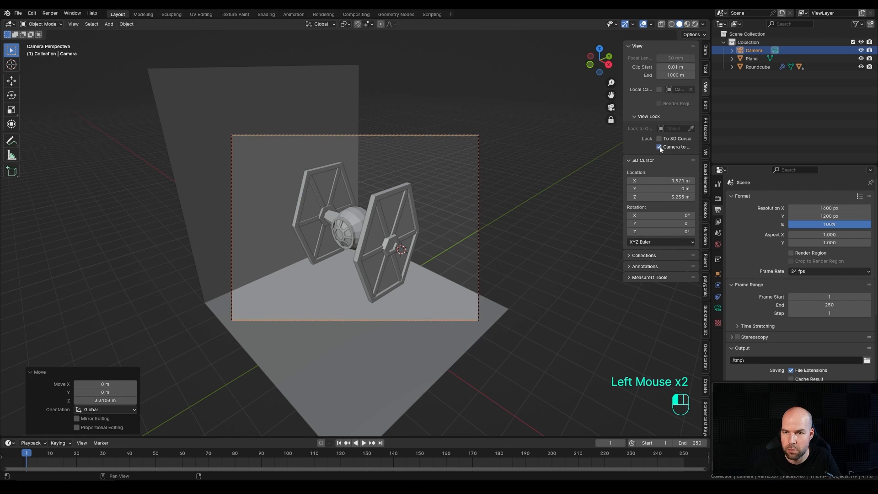
middle_drag(455, 251, 470, 260)
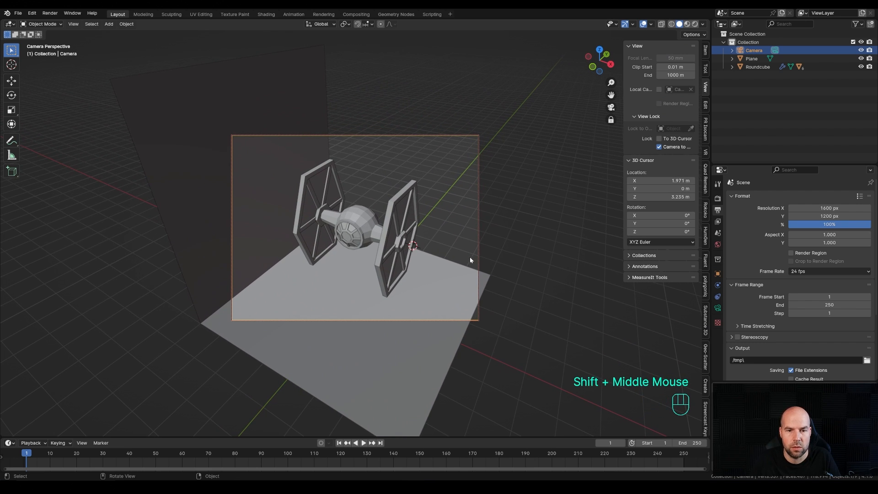
click(658, 147)
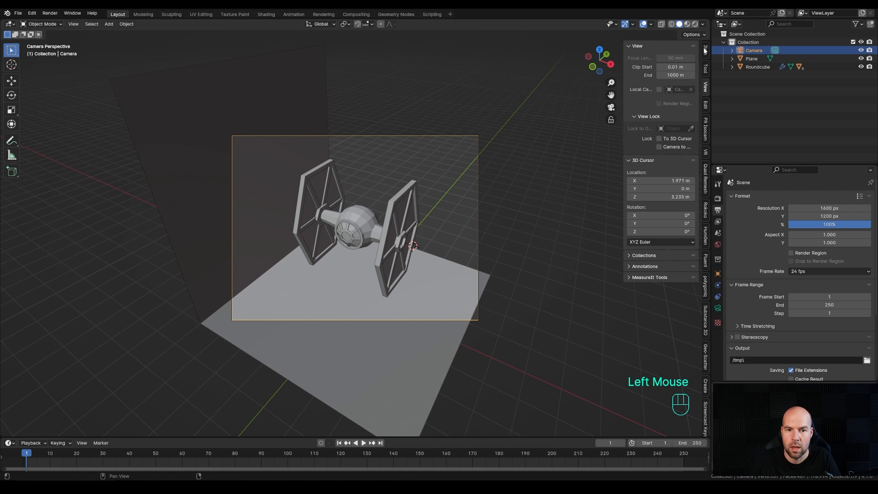
Reset the 3D cursor to the world origin and add a new mesh plane there on the floor
click(317, 290)
scroll(383, 270, down, 2)
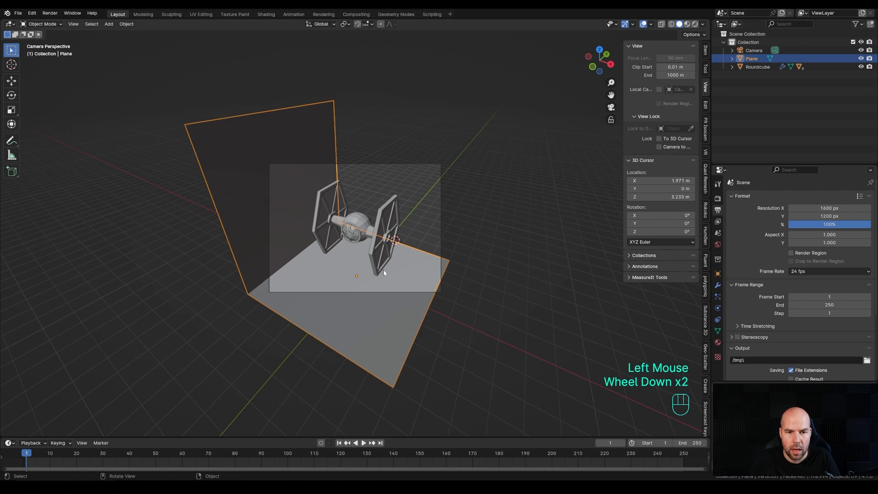
middle_drag(383, 270, 366, 275)
scroll(378, 268, down, 2)
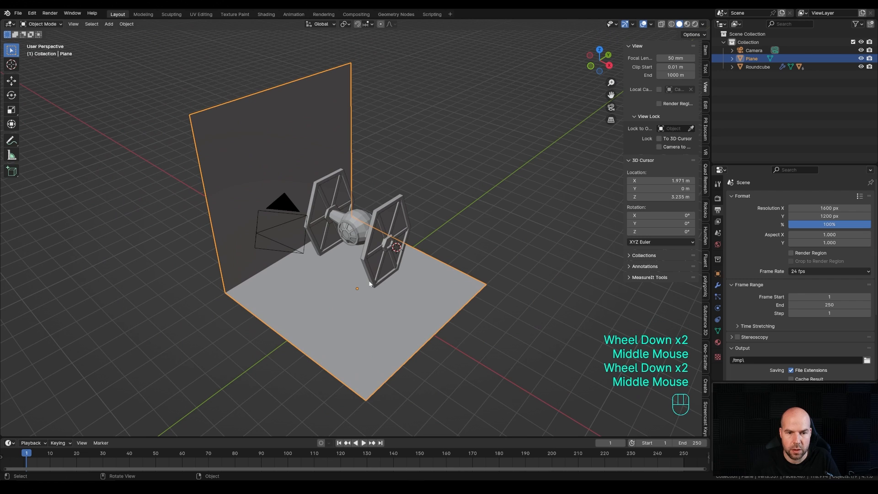
key(shift+s)
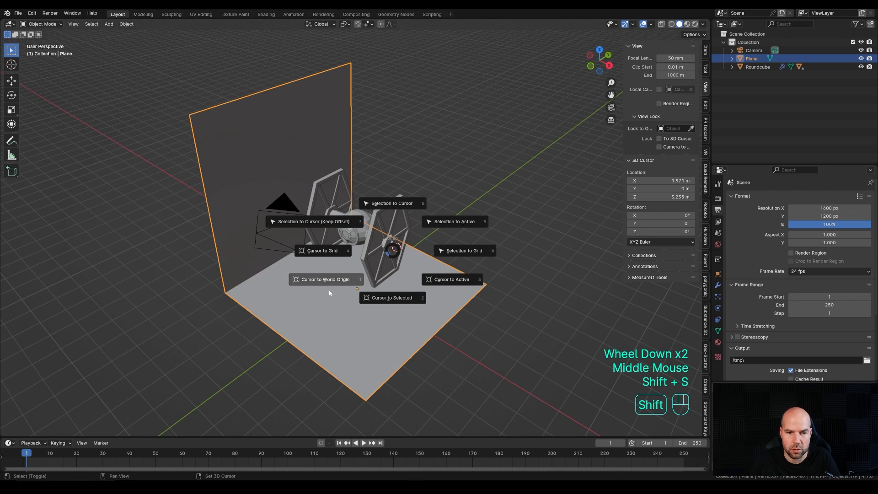
click(329, 290)
key(shift+a)
mouse_move(353, 306)
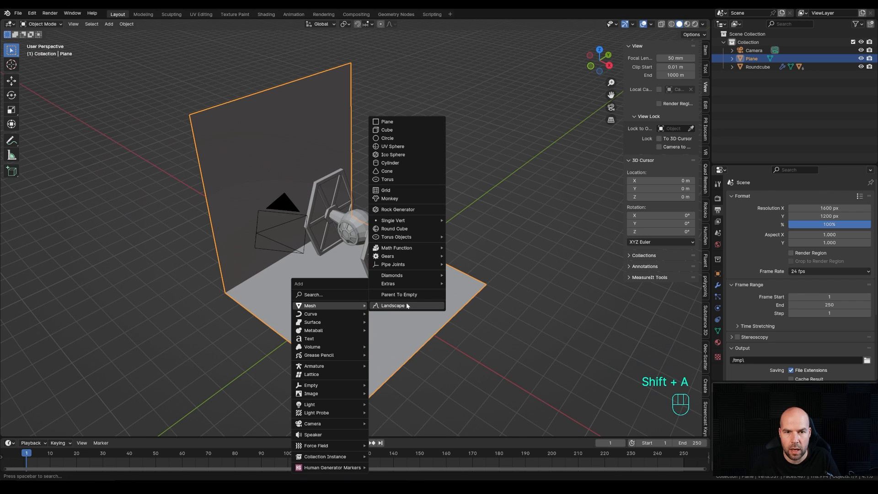
click(396, 122)
Extrude the new plane upward about 0.3 m into a flat square slab and return to Object Mode
middle_drag(424, 288, 427, 314)
key(Tab)
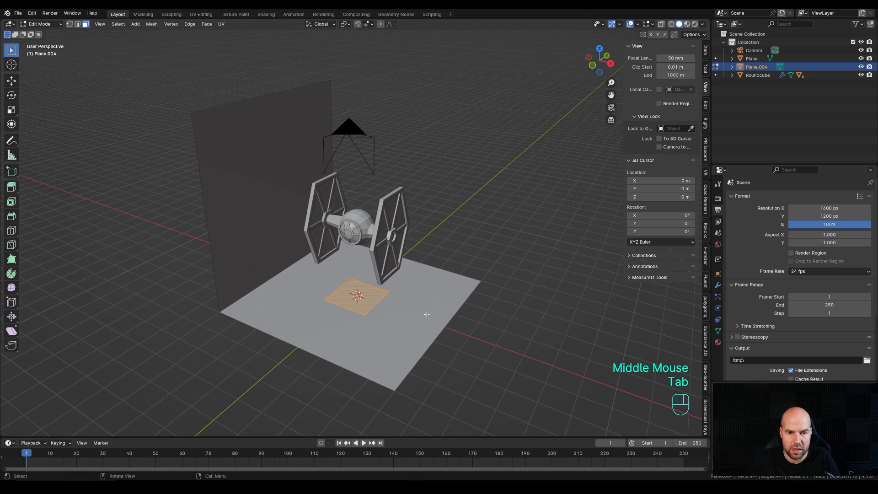
key(e)
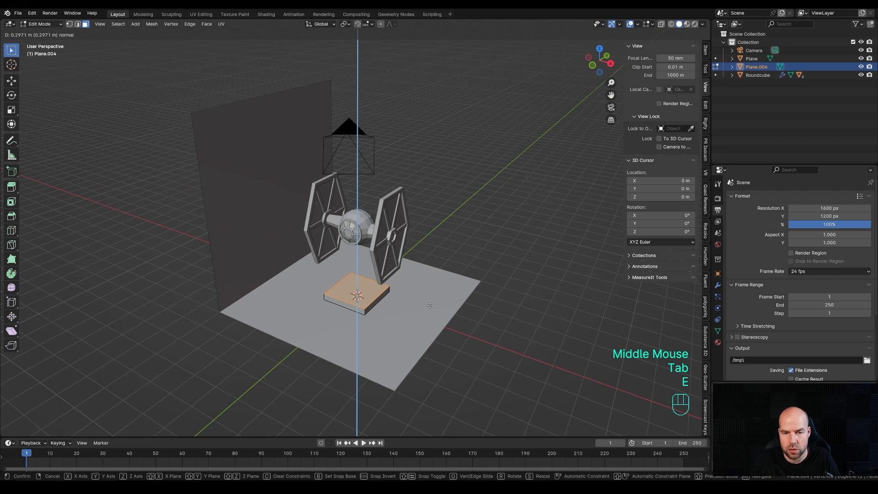
click(427, 297)
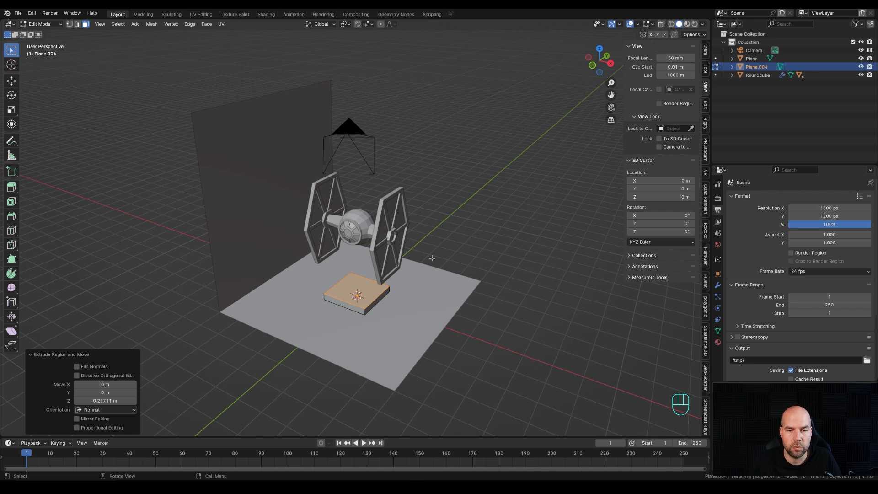
middle_drag(418, 278, 431, 288)
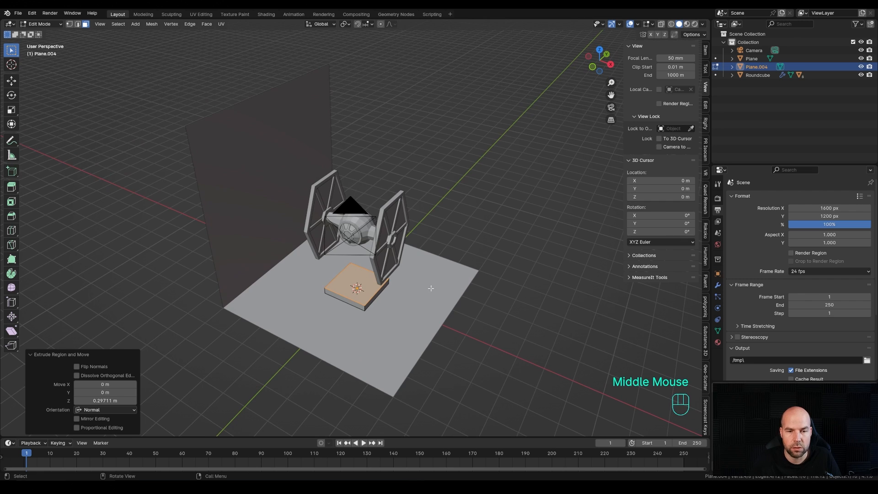
key(Tab)
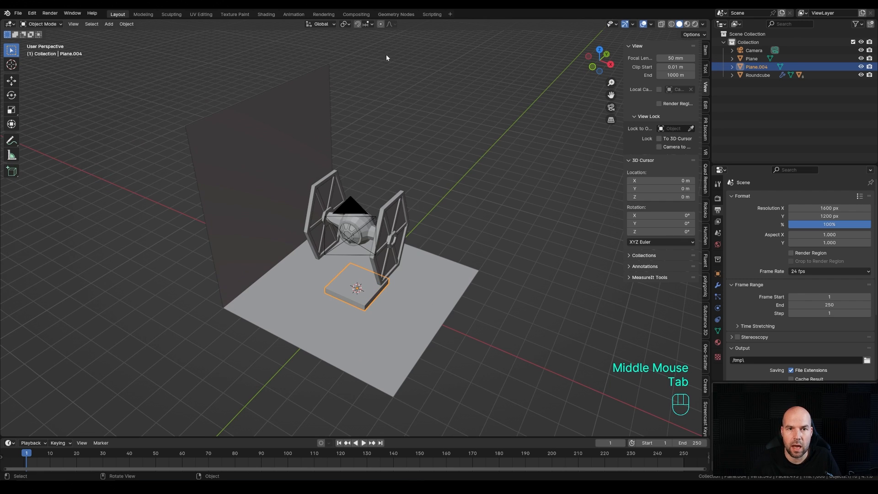
Set snapping to faces with rotation aligned to the target, and snap a linked duplicate of the slab onto the back wall's lower part
click(369, 26)
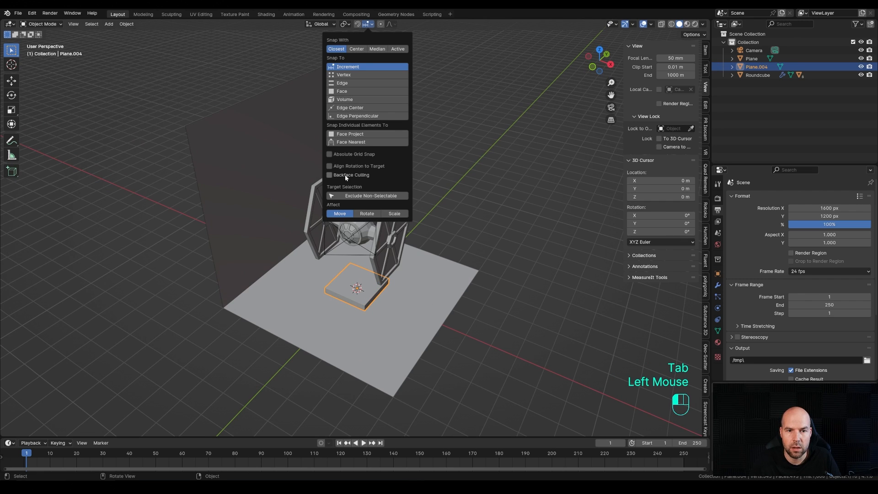
click(357, 135)
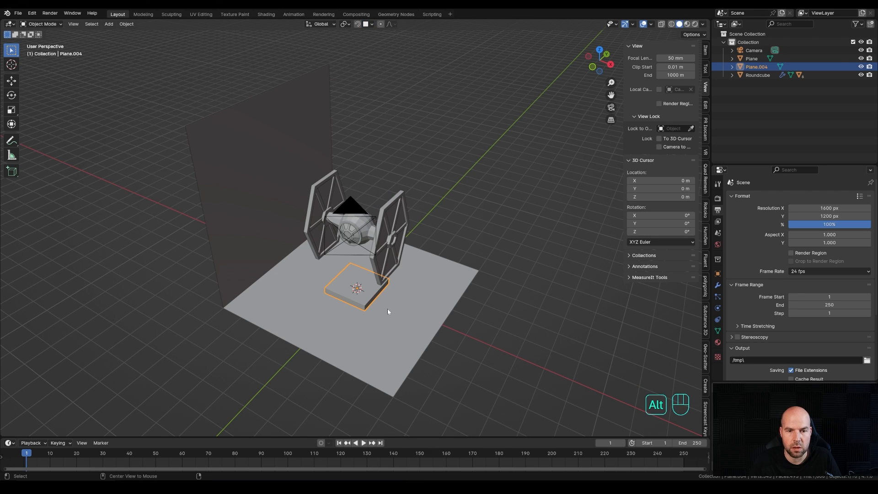
key(alt+d)
key(ctrl)
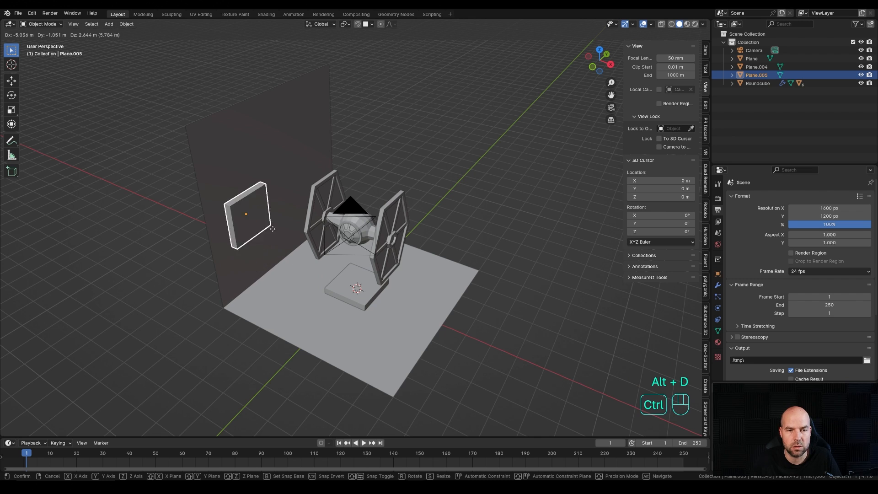
ctrl+click(273, 256)
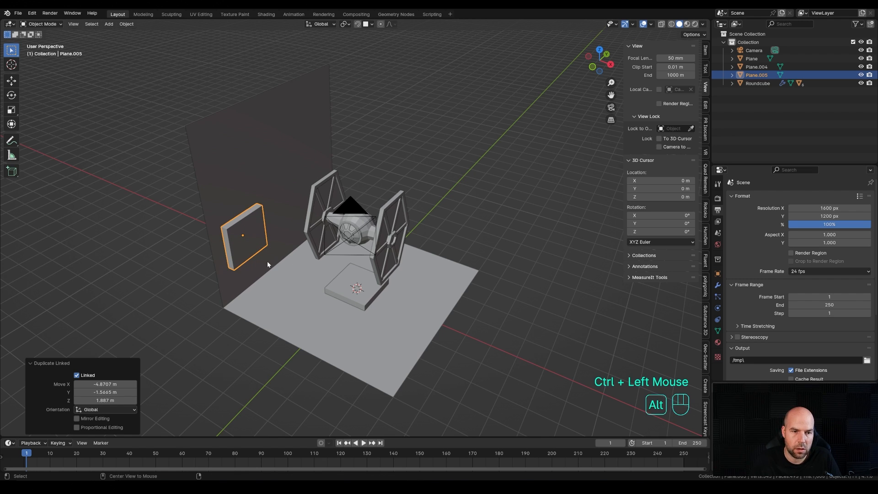
Snap another linked duplicate of the wall panel higher on the back wall and scale it to about 0.64
key(alt+d)
ctrl+click(284, 176)
key(s)
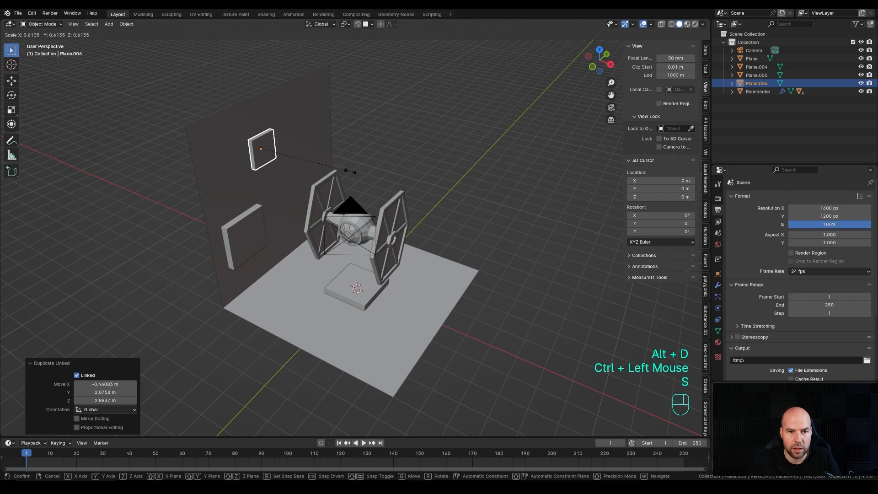
click(345, 196)
Make a linked duplicate of the small wall panel about 1.53 m along Y and repeat it once for a row of three
key(alt+d)
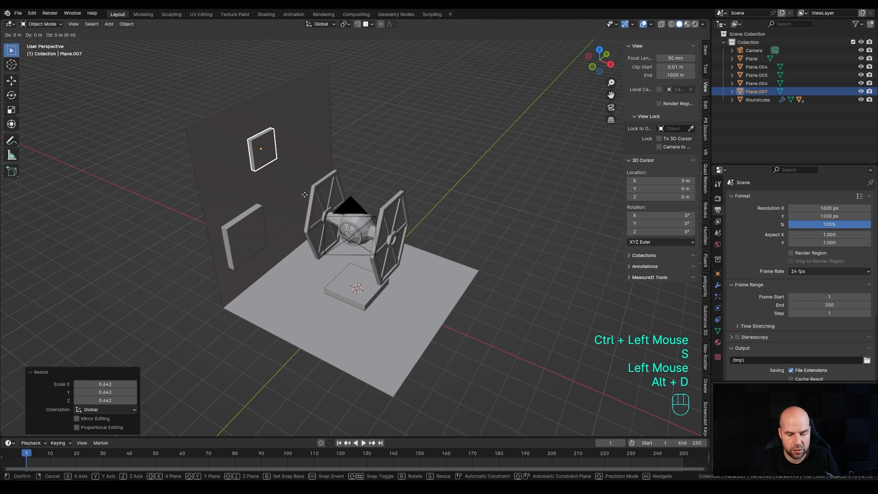
key(y)
click(328, 178)
key(shift+r)
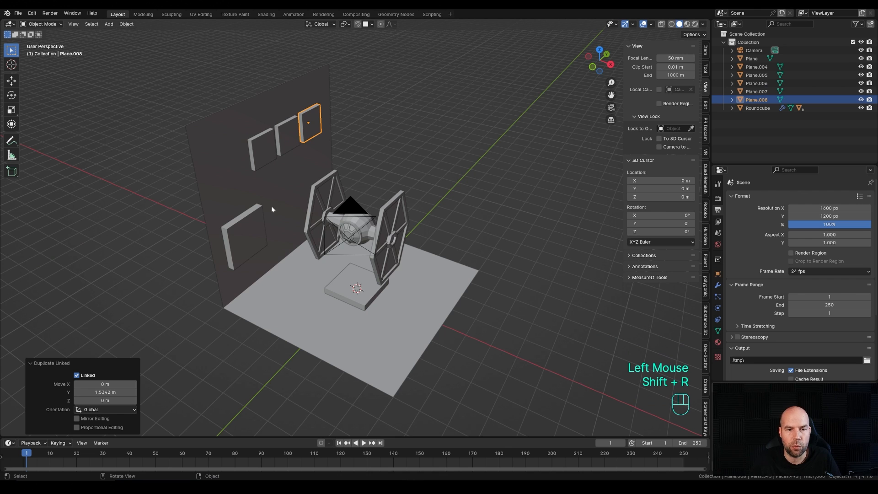
Snap a linked duplicate of the floor slab onto the floor's corner beside the wall and scale it to about 0.48
middle_drag(416, 248, 410, 224)
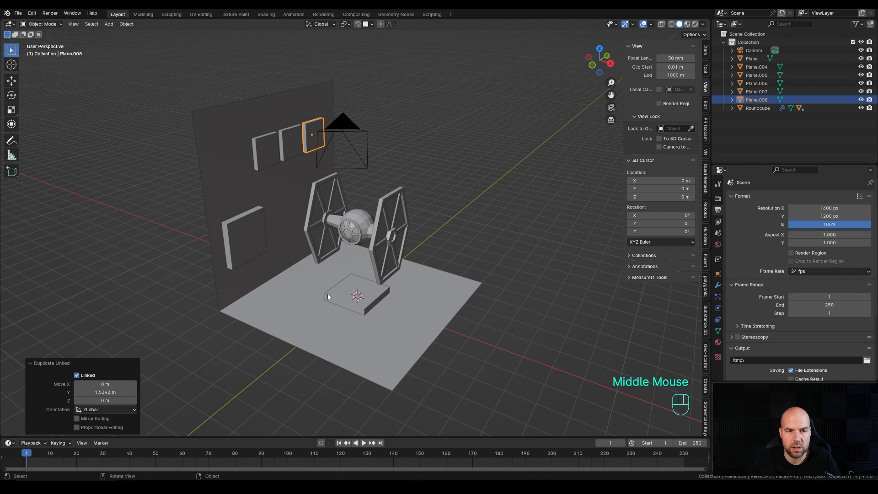
middle_drag(300, 188, 278, 184)
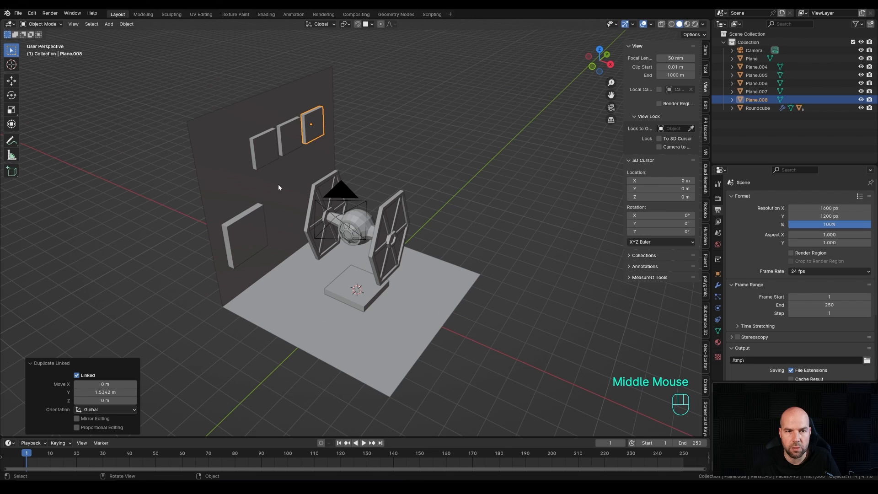
alt+click(356, 284)
key(alt+d)
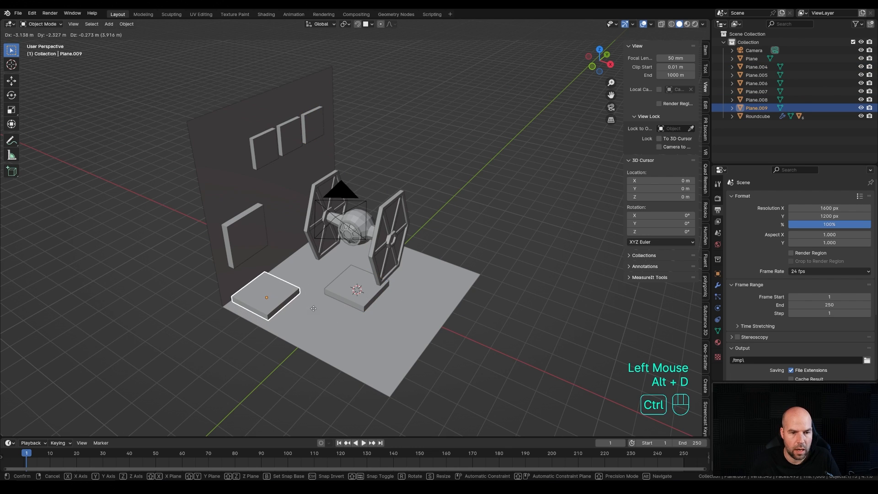
ctrl+click(315, 311)
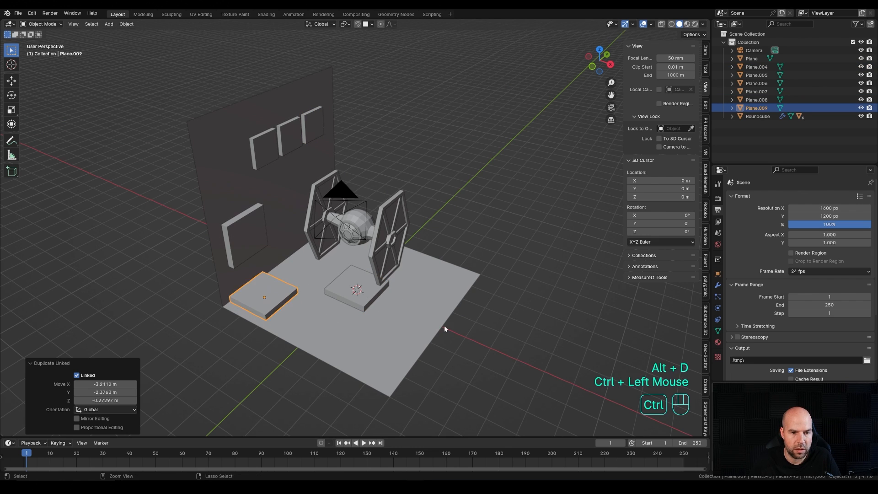
key(s)
click(371, 300)
Make a linked duplicate of the small floor tile about 1.27 m along Y and repeat it twice for a row of four
middle_drag(371, 301, 311, 297)
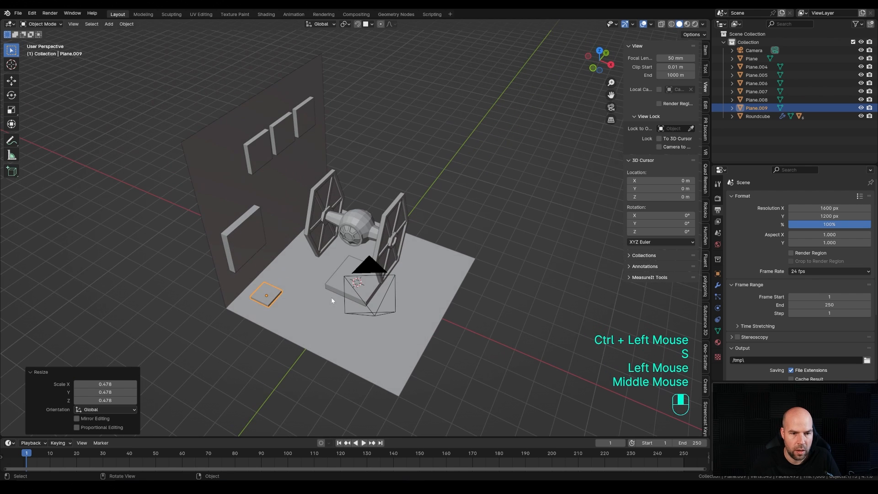
key(alt+d)
key(y)
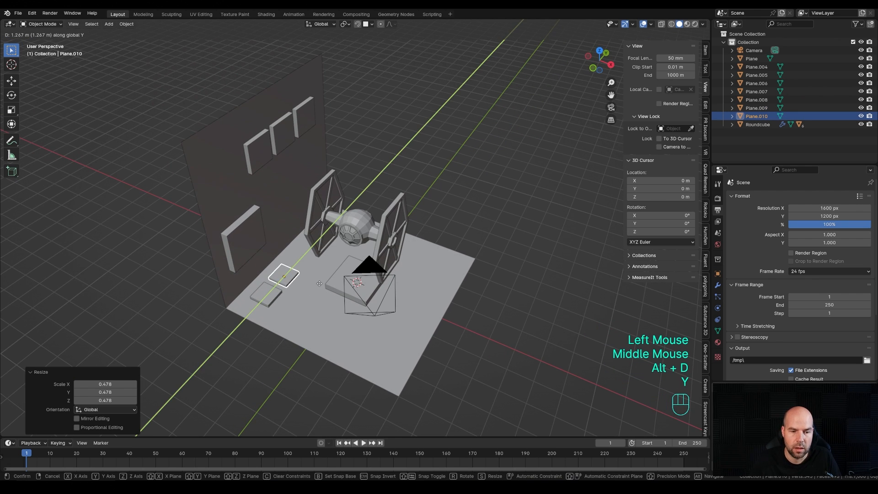
click(297, 286)
key(shift+r)
key(shift+r)
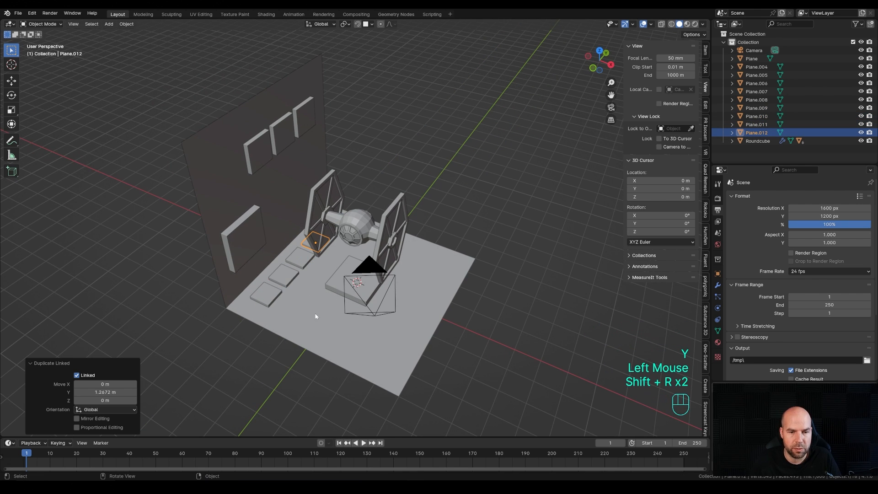
Add a six-vertex mesh circle with a 1 m radius and move it about -2.2 m along Y
key(shift+a)
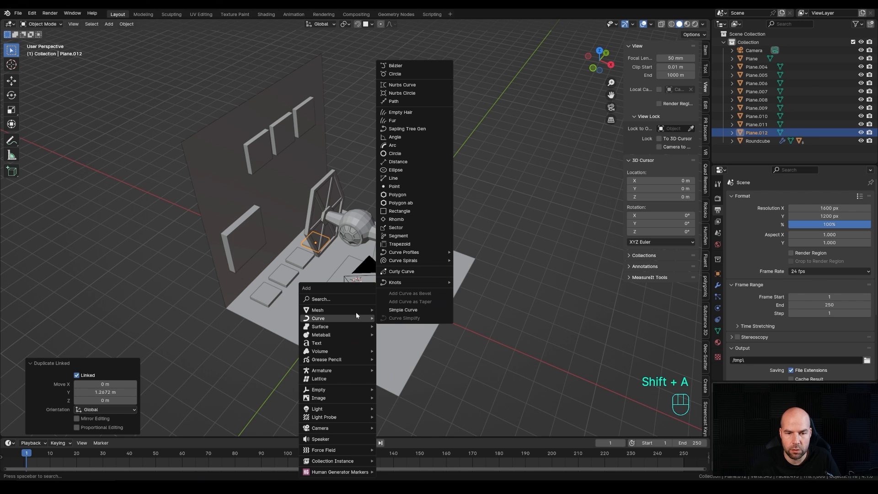
mouse_move(346, 311)
click(419, 140)
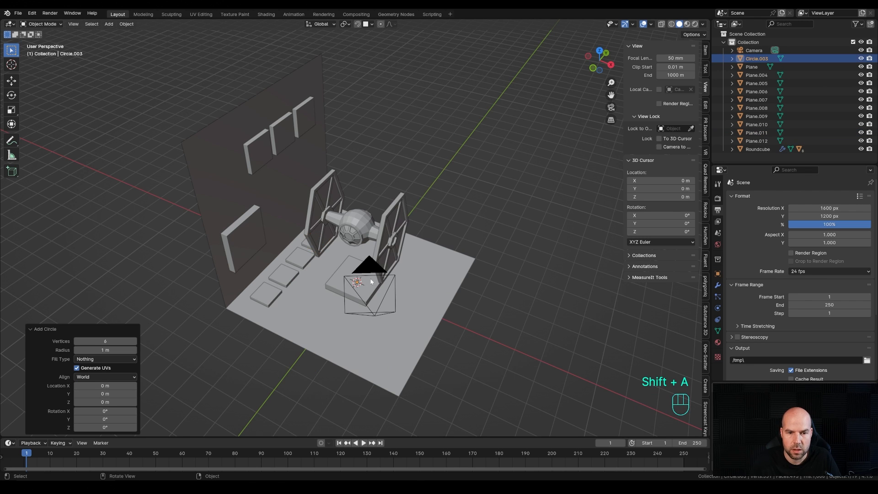
key(g)
key(y)
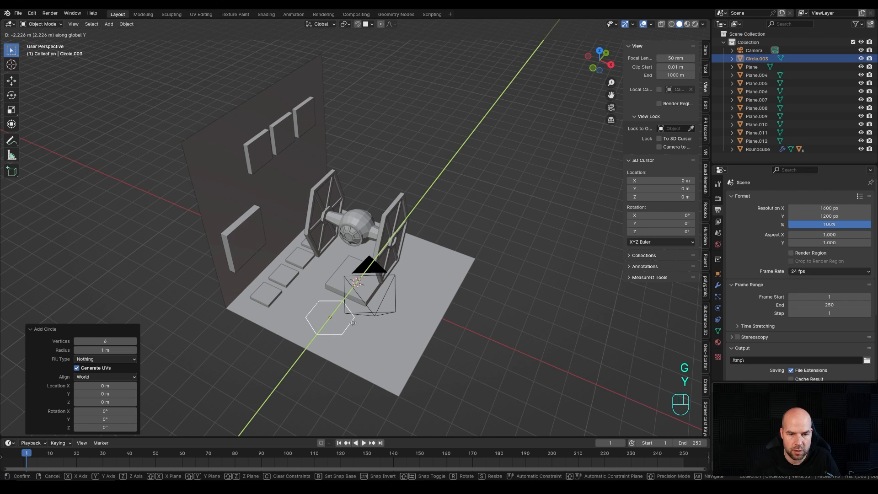
click(353, 323)
Scale the hexagon outline to about 0.67 and fill it with a face
click(452, 344)
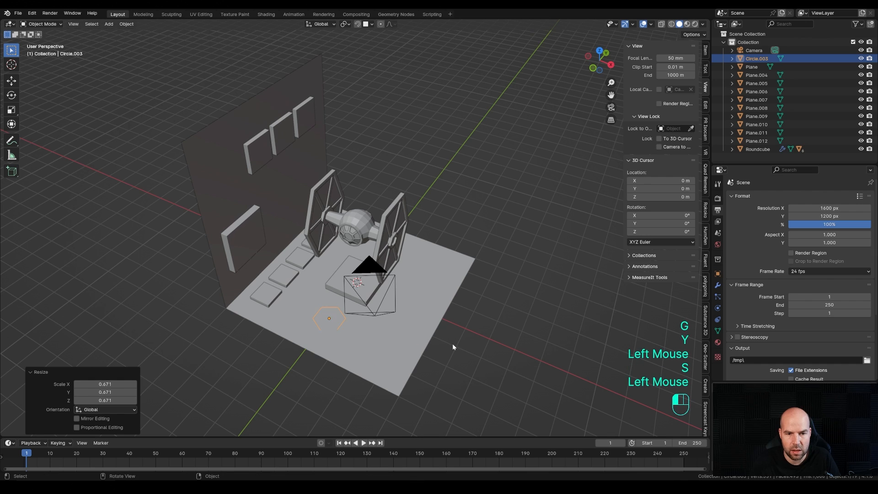
key(Tab)
key(f)
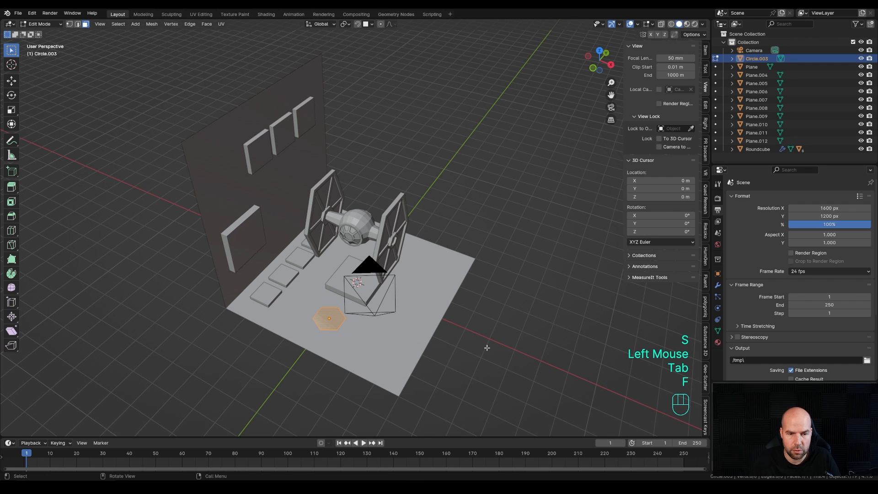
key(i)
click(476, 339)
key(ctrl+z)
Extrude the hexagon face up about 0.22 m and inset its top face by about 0.35 m
key(e)
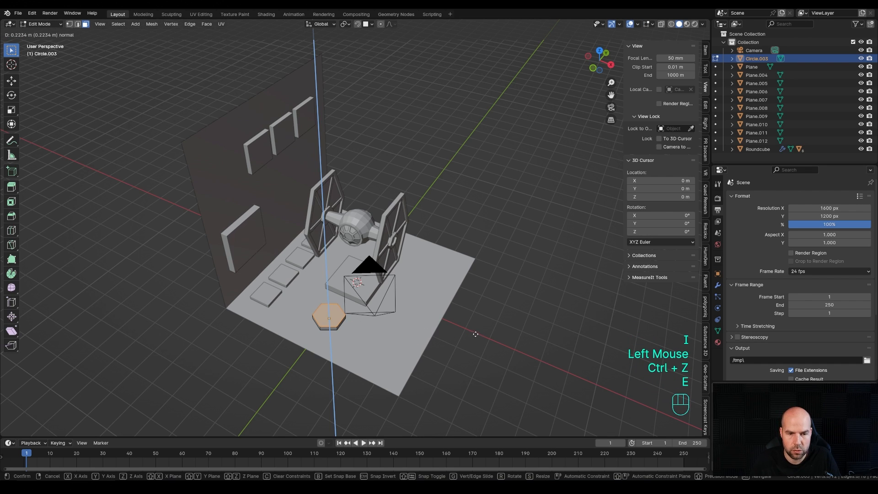
click(474, 334)
key(i)
click(472, 330)
Extrude the inset face down about 0.27 m to hollow the hexagon, and return to Object Mode
key(e)
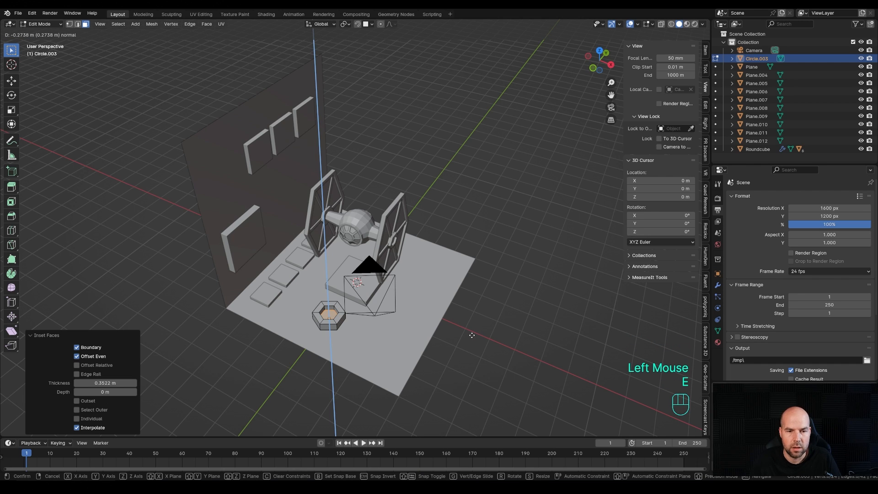
click(471, 336)
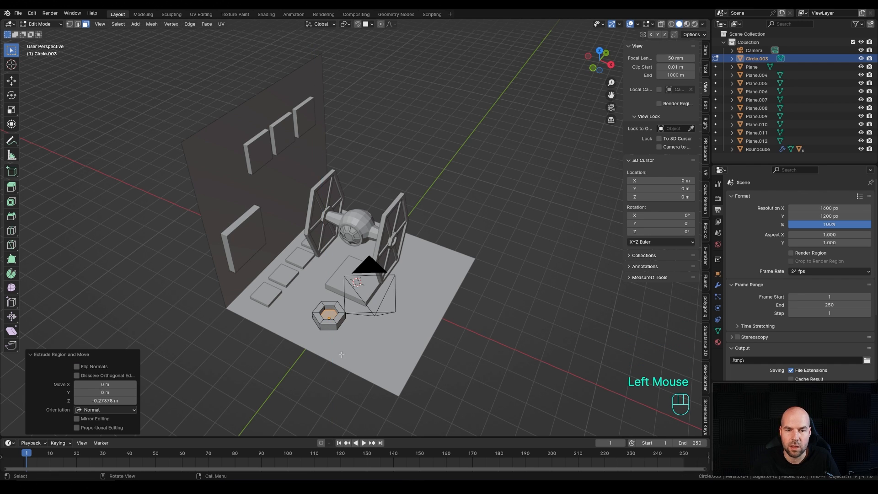
key(Tab)
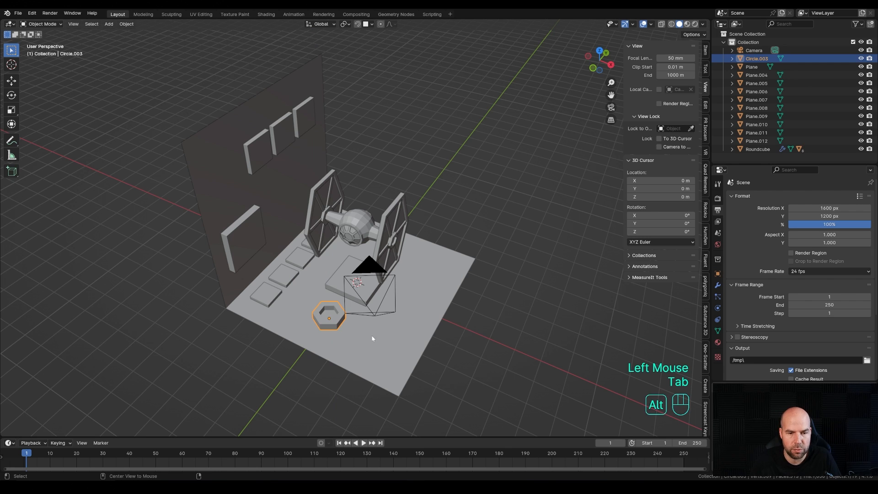
Snap a linked duplicate of the hollow hexagon onto the back wall above the large panel and scale it to about 0.61
key(alt+d)
key(ctrl)
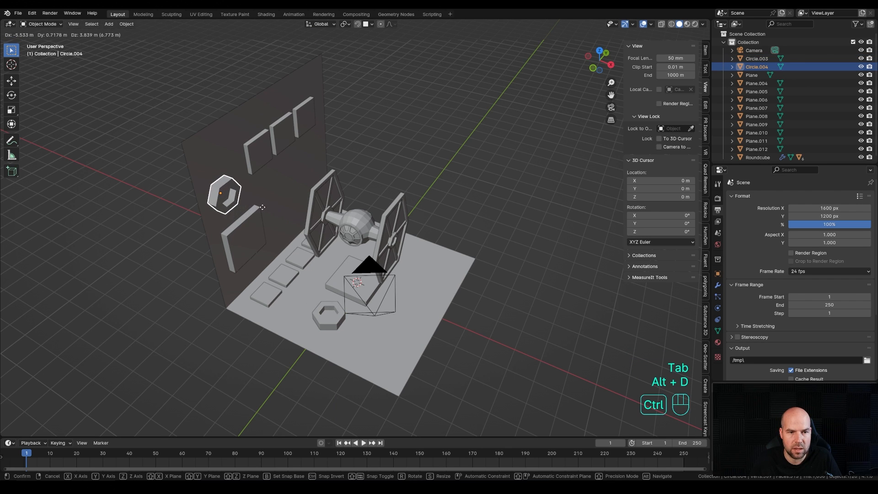
ctrl+click(266, 196)
key(s)
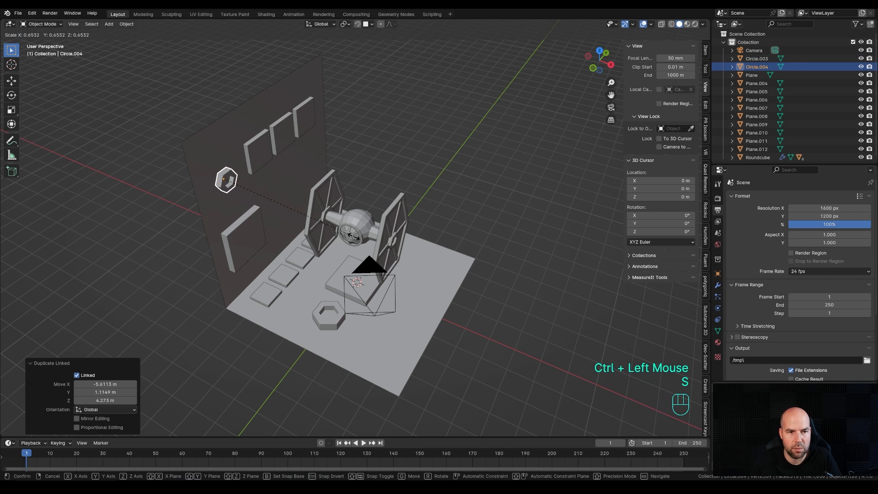
click(288, 222)
Place a linked duplicate of the wall hexagon about 1.16 m directly below it along Z
key(alt+d)
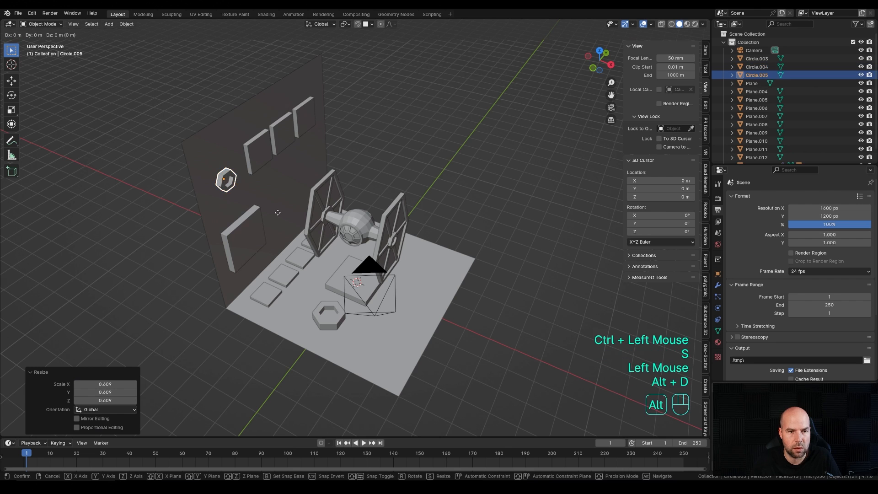
key(z)
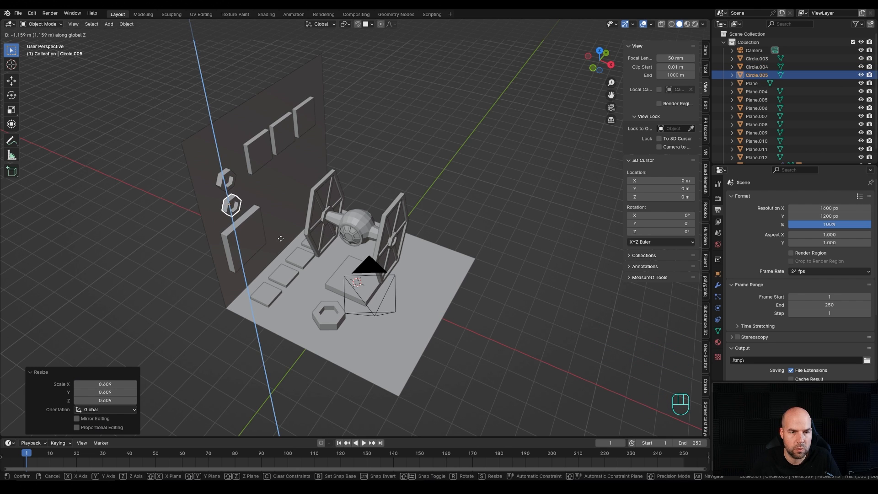
click(280, 238)
Snap a linked duplicate of the upper row's first panel onto the wall below the row and scale it to about 1.43
middle_drag(281, 238, 276, 146)
click(276, 147)
key(alt+d)
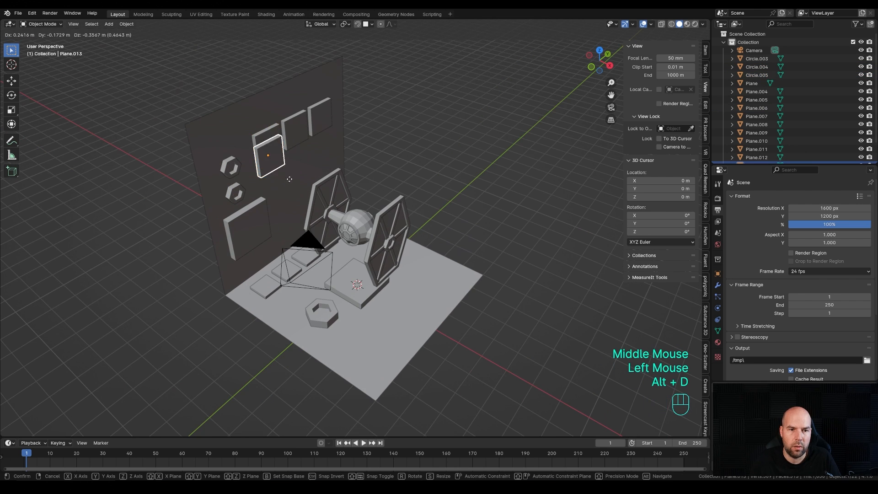
key(ctrl)
ctrl+click(314, 208)
key(s)
click(423, 235)
key(g)
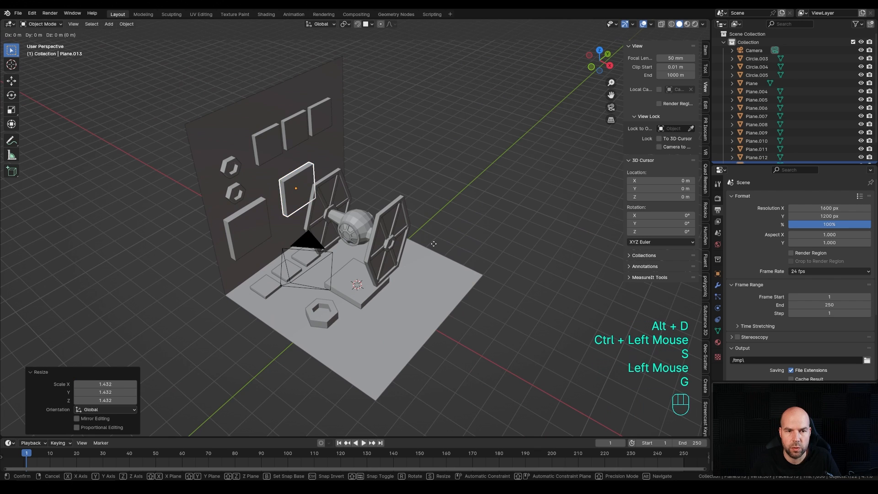
ctrl+click(358, 218)
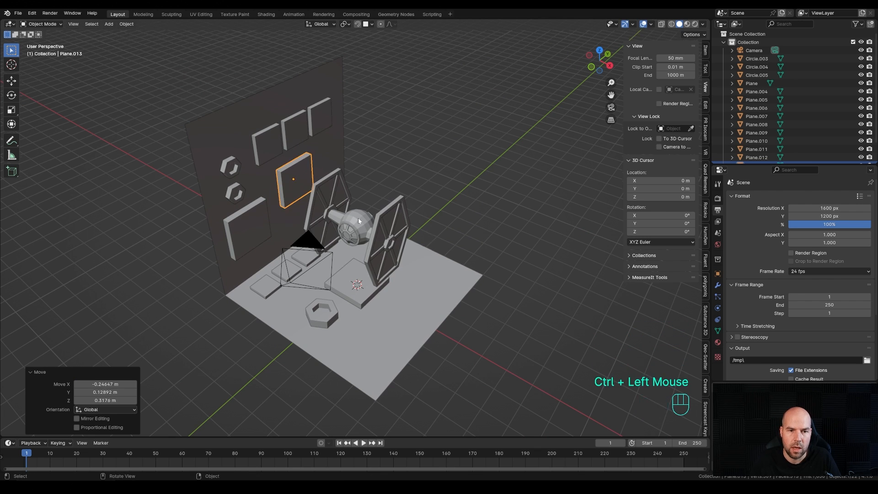
Snap a linked duplicate of that panel beside it on the wall, narrowing it to about 0.55 along Y and stretching it to about 1.51 along Z
middle_drag(358, 217, 424, 191)
key(alt+d)
ctrl+click(461, 216)
key(s)
key(y)
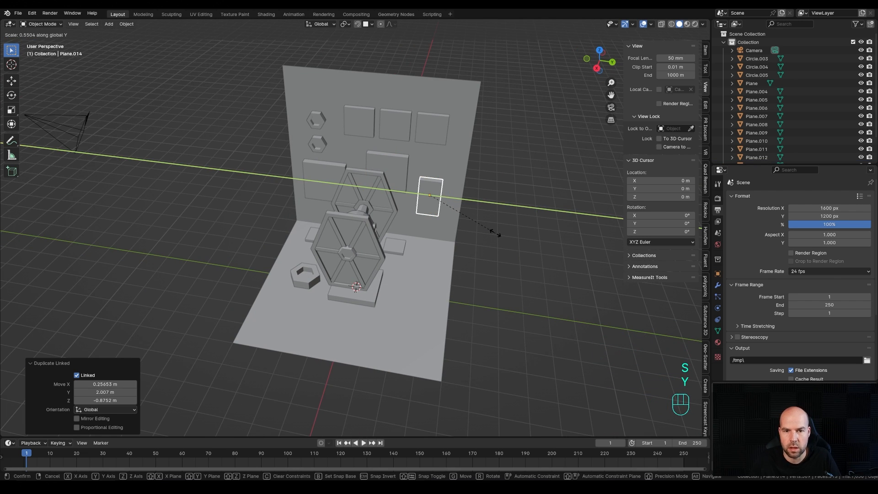
click(499, 224)
key(s)
key(z)
click(525, 237)
middle_drag(525, 236, 257, 302)
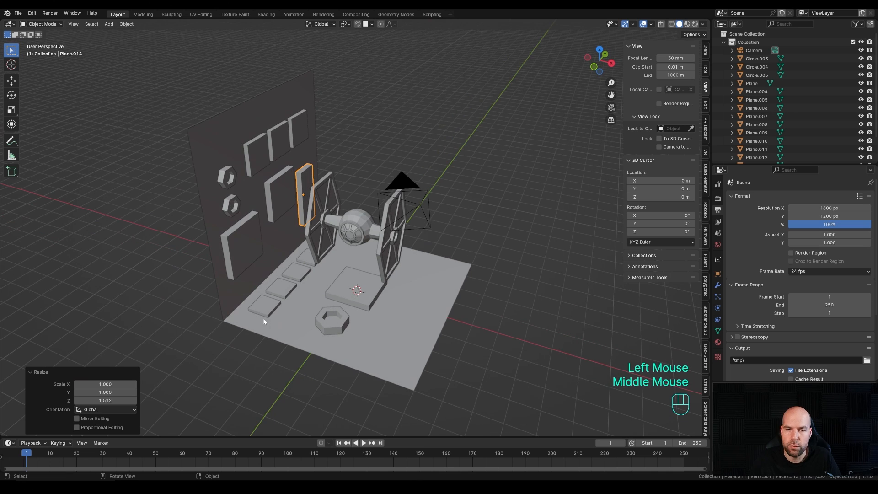
Duplicate the edge where the floor meets the back wall in place and separate it into its own object
click(240, 295)
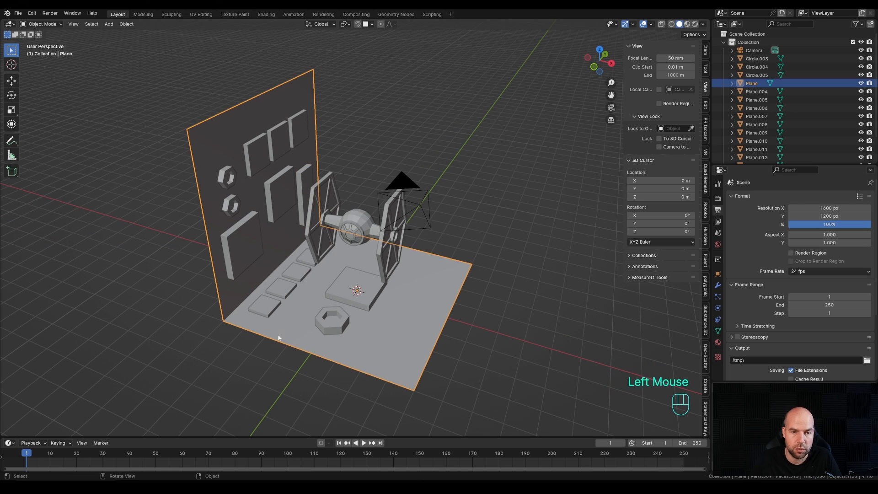
key(Tab)
key(2)
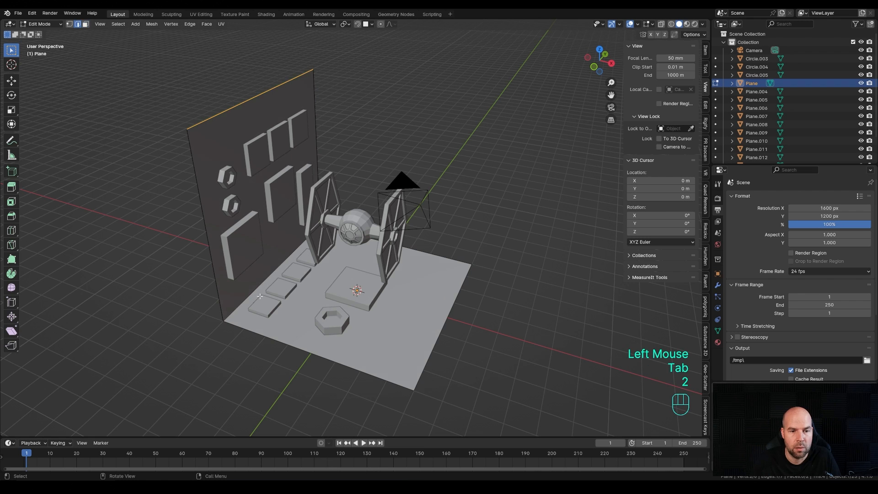
click(270, 273)
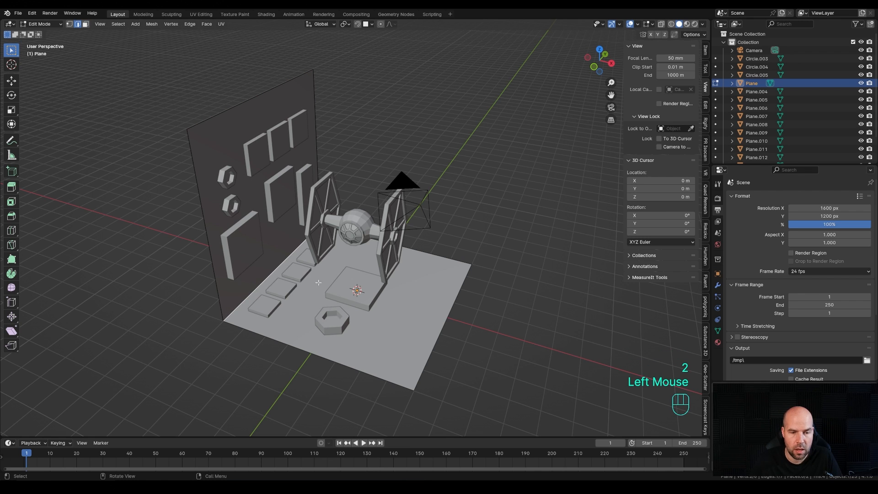
key(shift+d)
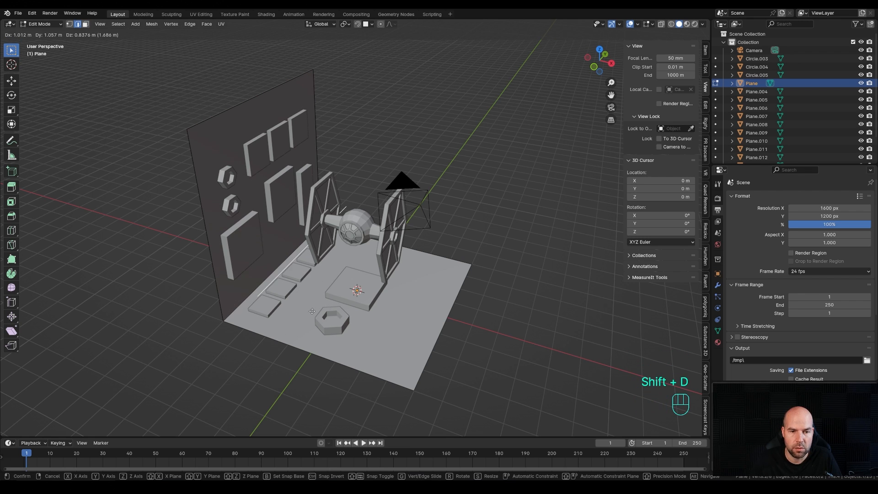
right_click(341, 279)
key(p)
click(340, 279)
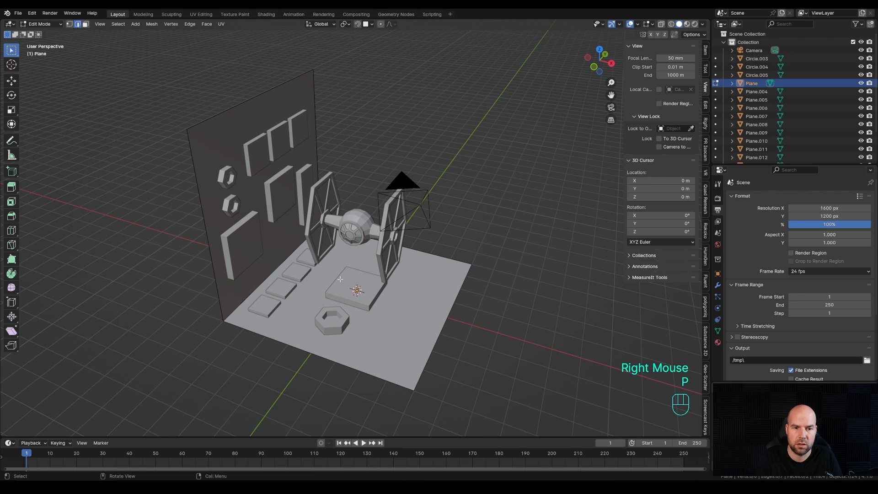
key(Tab)
Convert the separated edge object to a curve
click(275, 268)
click(275, 268)
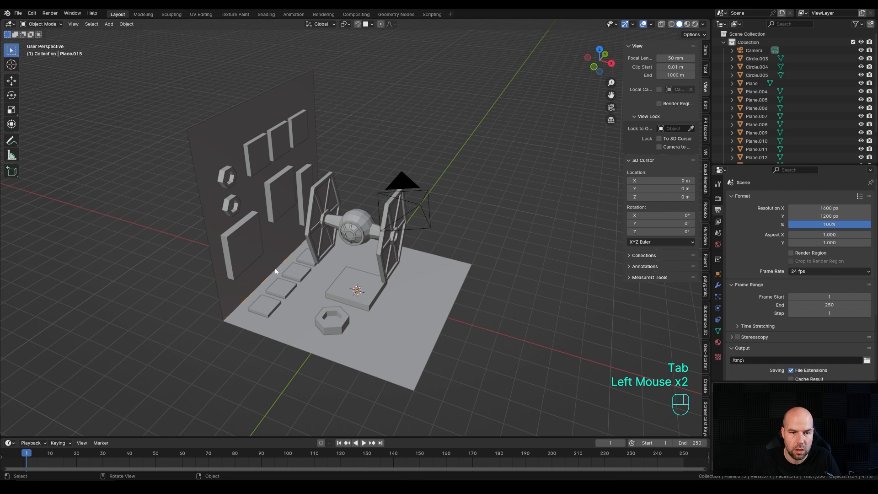
right_click(275, 260)
mouse_move(287, 285)
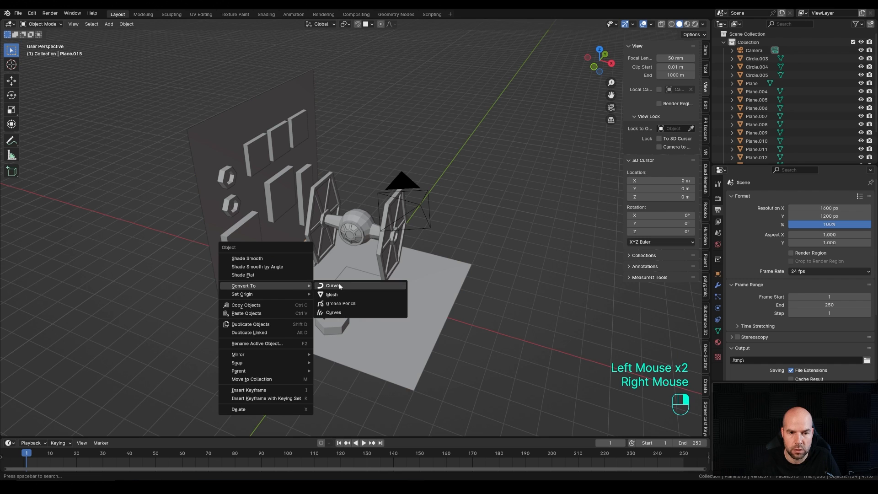
click(333, 285)
Turn the curve into a pipe with a round bevel depth of 0.171 m and a bevel resolution of 2
click(718, 319)
click(746, 330)
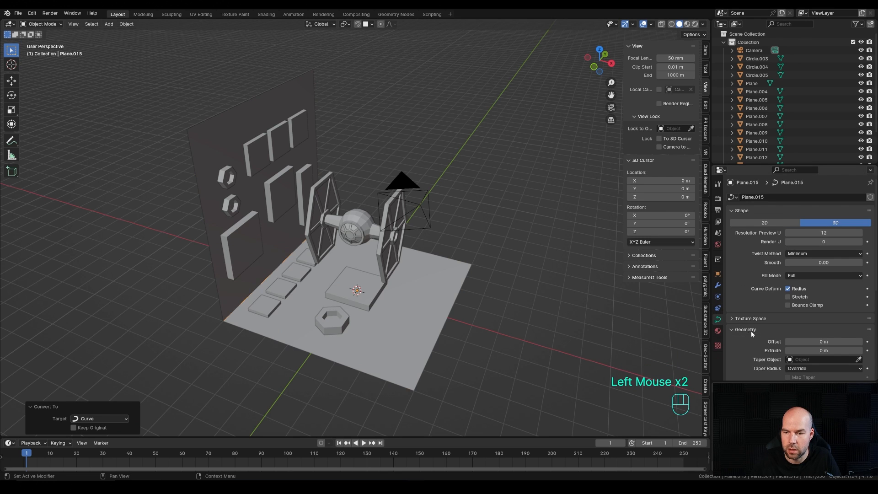
scroll(753, 334, down, 2)
shift+drag(821, 347, 860, 347)
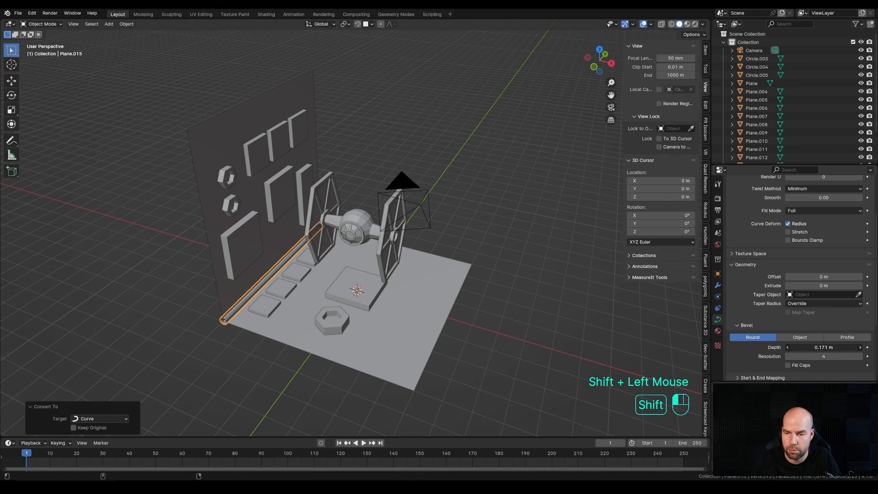
click(788, 356)
click(788, 356)
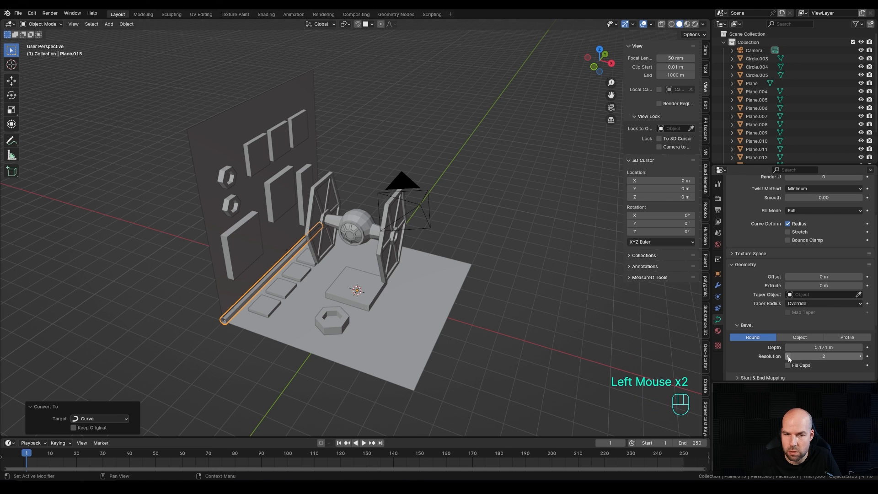
Move the pipe about 0.21 m along X and about 0.27 m up along Z, out of the floor and wall
middle_drag(361, 275, 311, 312)
key(g)
key(x)
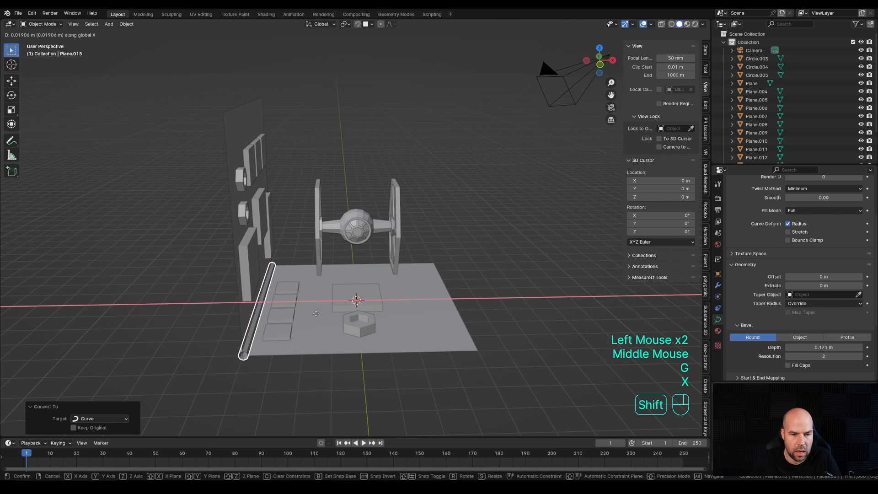
shift+click(305, 357)
key(g)
key(z)
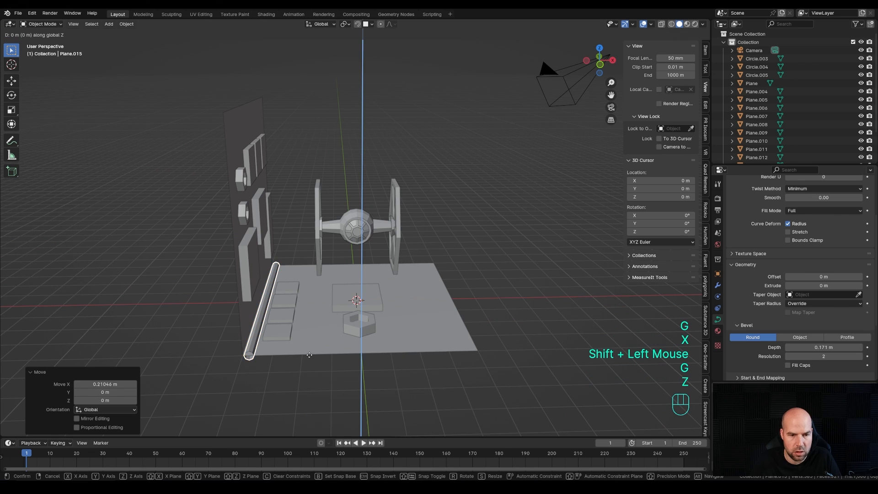
shift+click(310, 348)
Place a linked duplicate of the pipe about 0.54 m above it along Z
middle_drag(310, 347, 319, 323)
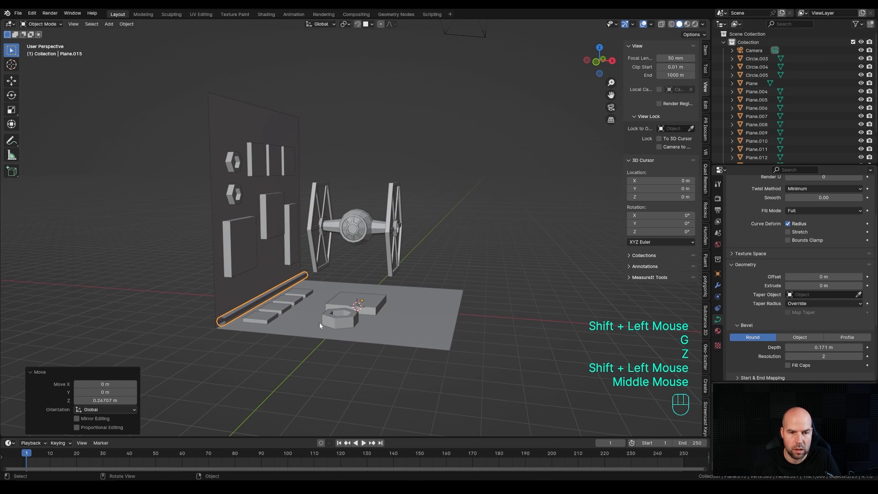
key(alt+d)
key(z)
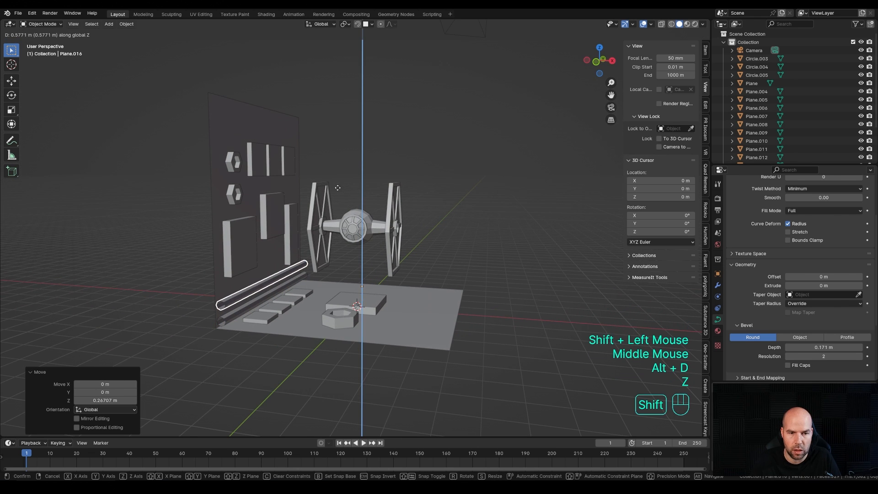
shift+click(339, 192)
Snap a linked duplicate of a small square wall panel onto the floor's far corner, opposite the wall
middle_drag(463, 232, 332, 178)
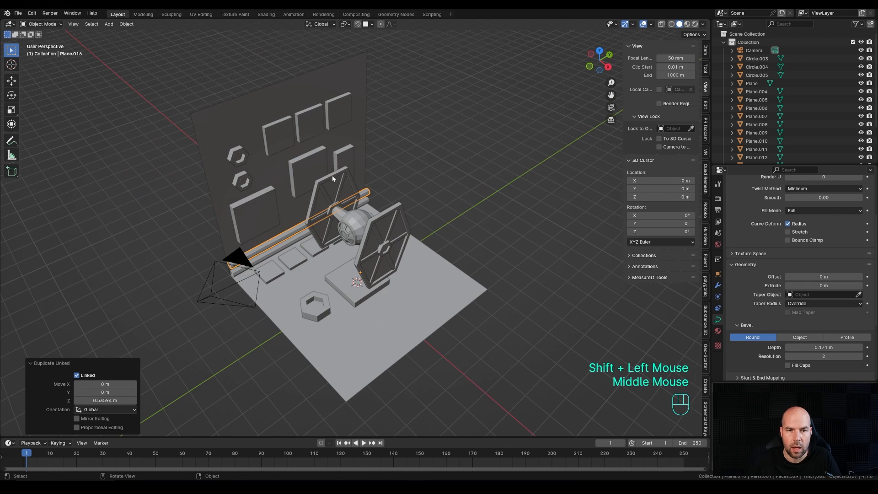
click(315, 130)
key(alt+d)
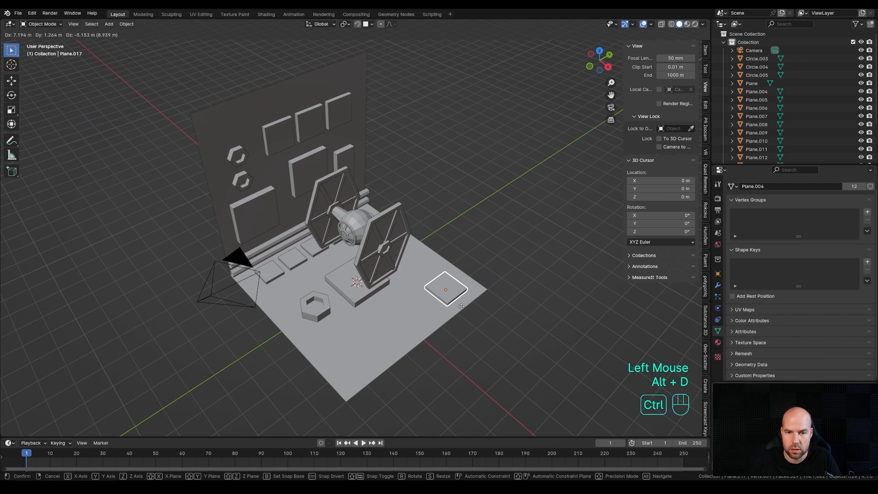
ctrl+click(325, 218)
Snap a linked duplicate of the narrow wall panel onto the floor, rotate it 90° about Z and place it beside the corner panel
click(346, 161)
key(alt+d)
ctrl+click(402, 354)
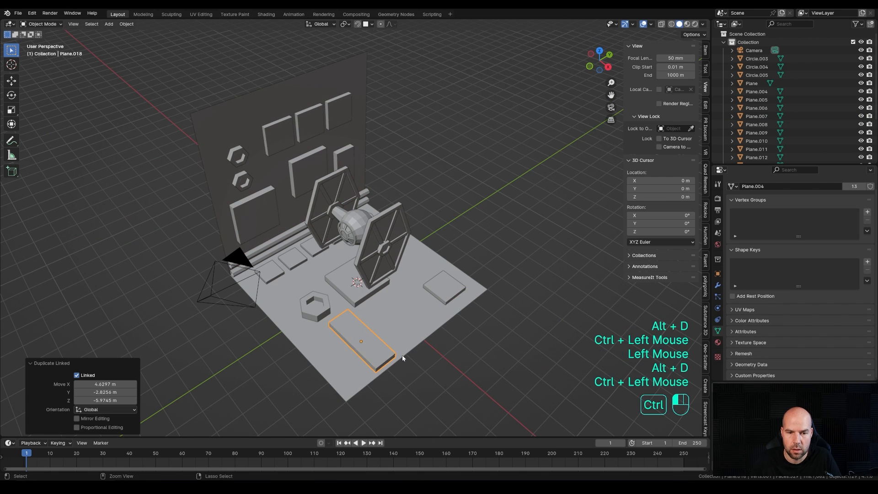
key(r)
key(z)
key(KP_9)
key(KP_0)
key(KP_Enter)
key(g)
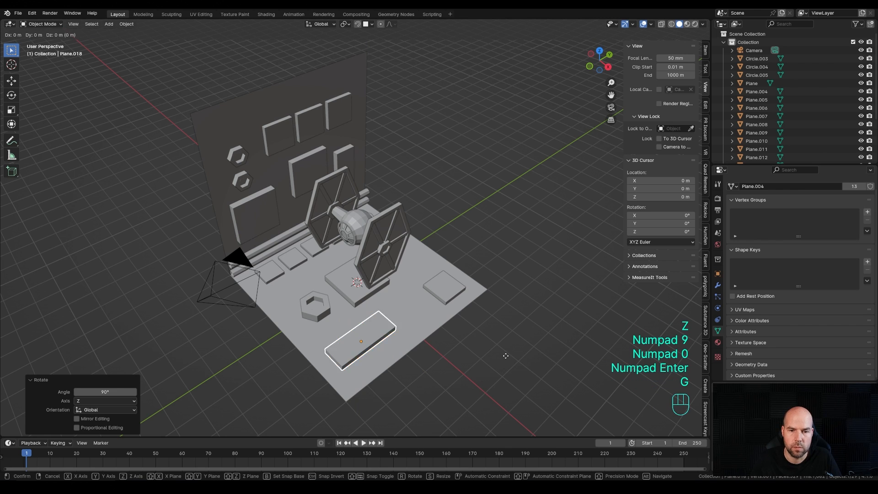
ctrl+click(553, 337)
Snap a linked duplicate of the floor hexagon next to the long floor panel and scale it to about 0.56
mouse_move(320, 311)
middle_down()
mouse_move(362, 312)
mouse_move(319, 313)
middle_up()
click(320, 312)
key(alt+d)
ctrl+click(371, 361)
key(s)
click(431, 381)
key(g)
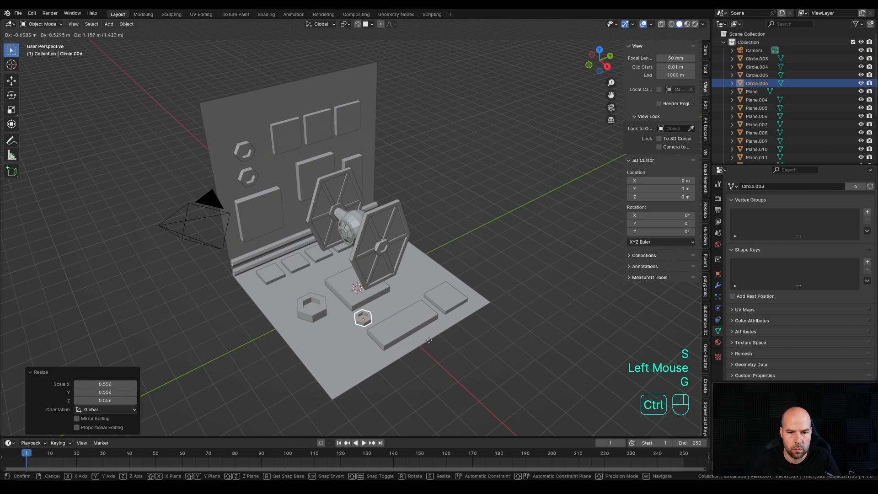
ctrl+click(432, 342)
Place a linked duplicate of the small floor hexagon next to it along Y
key(alt+d)
key(y)
click(451, 332)
Snap a linked duplicate of the square corner panel onto the floor at the other end of the long panel
double_click(444, 297)
key(alt+d)
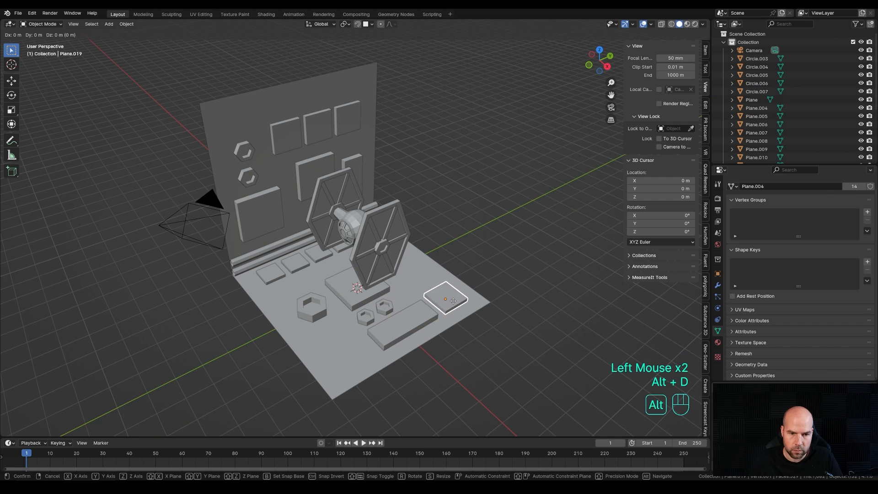
ctrl+click(345, 348)
click(476, 365)
Select both pipes at the base of the wall and bring up their object conversion options
shift+middle_drag(357, 257, 369, 257)
scroll(375, 256, down, 1)
scroll(375, 256, up, 2)
scroll(374, 256, down, 1)
middle_drag(369, 257, 257, 302)
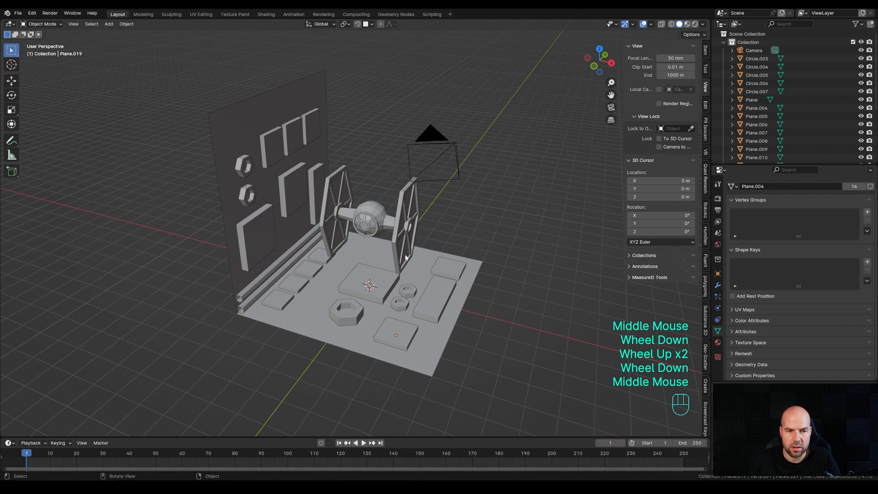
click(257, 286)
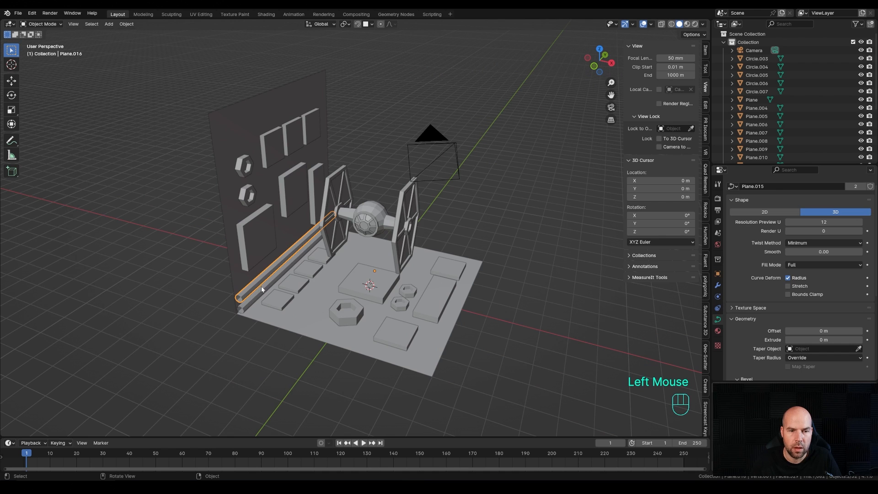
shift+click(258, 301)
right_click(261, 286)
mouse_move(261, 286)
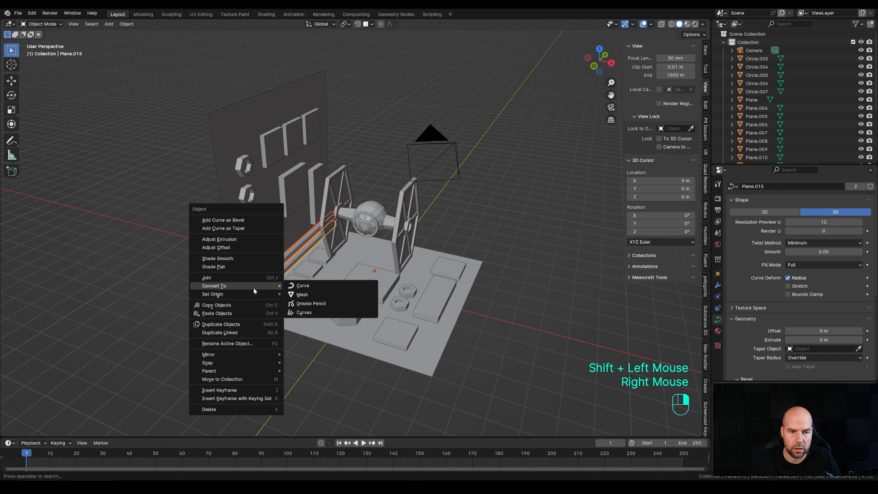
Convert the selected pipe curves to mesh and join all wall panels, floor details and pipes into the floor plane object
click(302, 294)
middle_drag(291, 305, 265, 259)
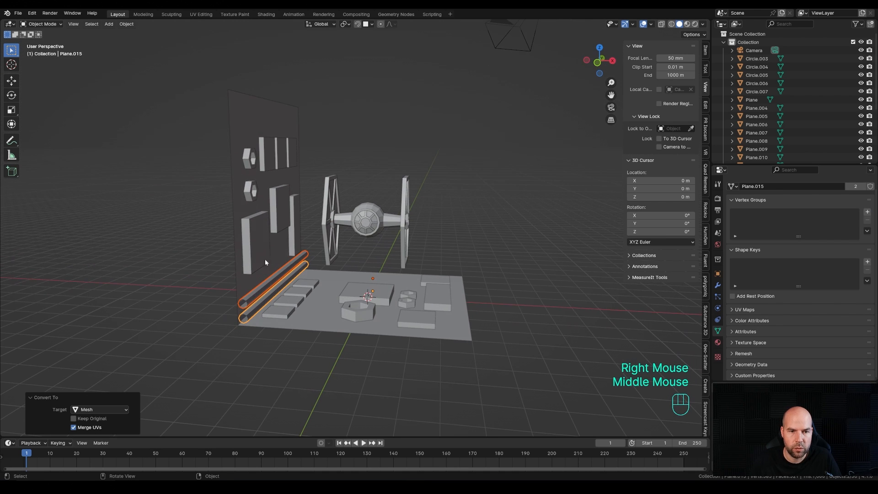
drag(211, 95, 298, 411)
shift+click(244, 280)
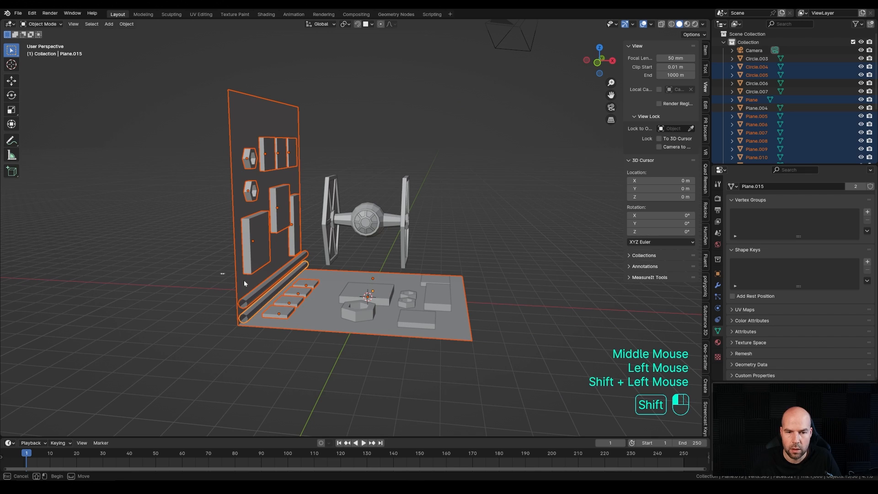
shift+drag(220, 273, 539, 377)
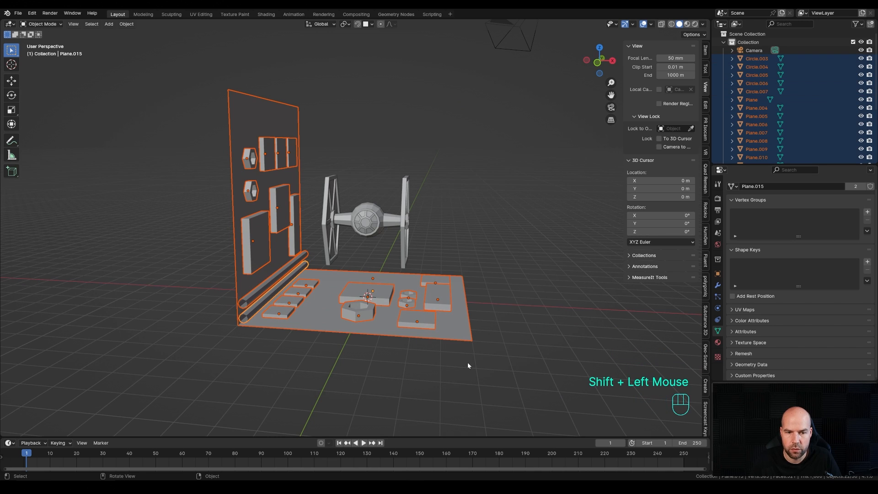
shift+click(467, 338)
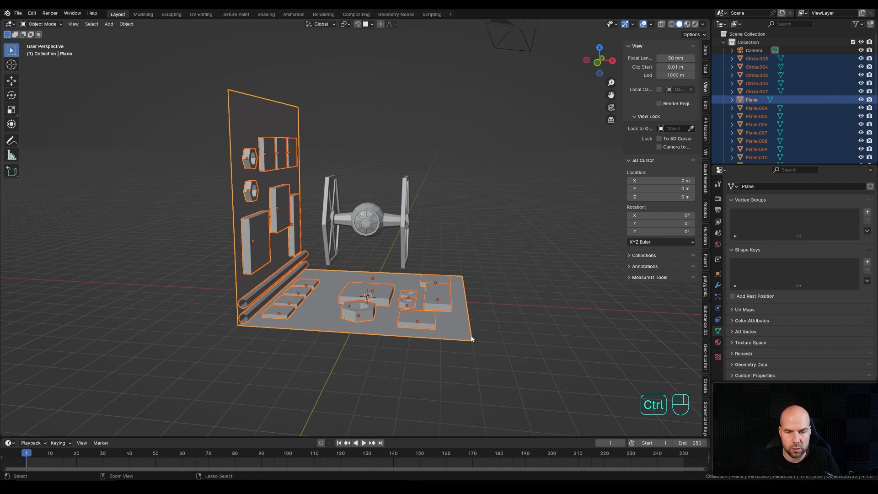
key(ctrl+j)
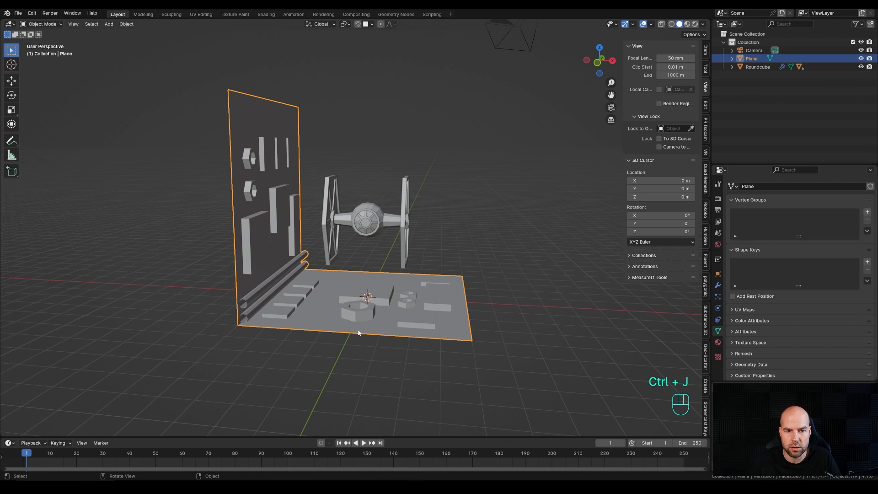
middle_drag(361, 331, 503, 348)
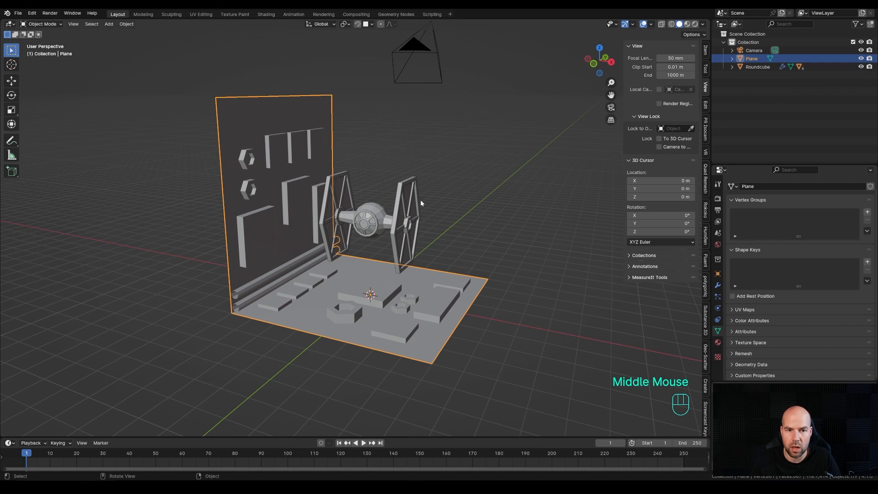
middle_drag(253, 274, 459, 298)
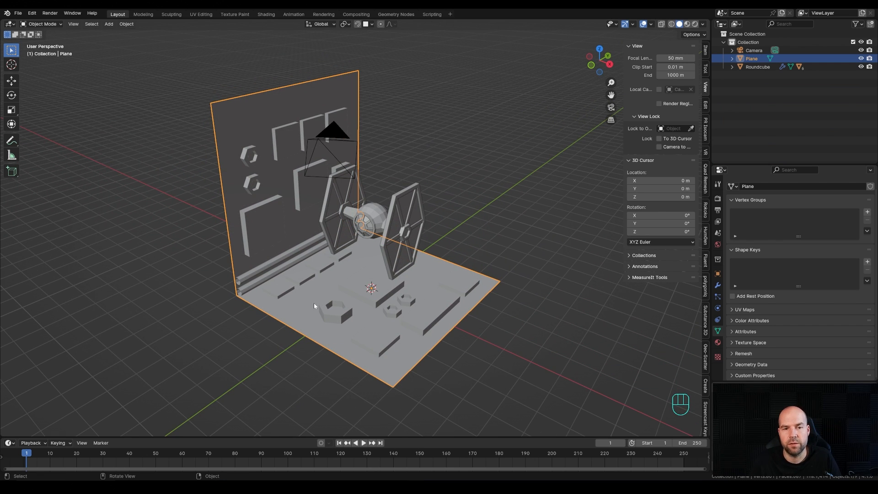
key(Tab)
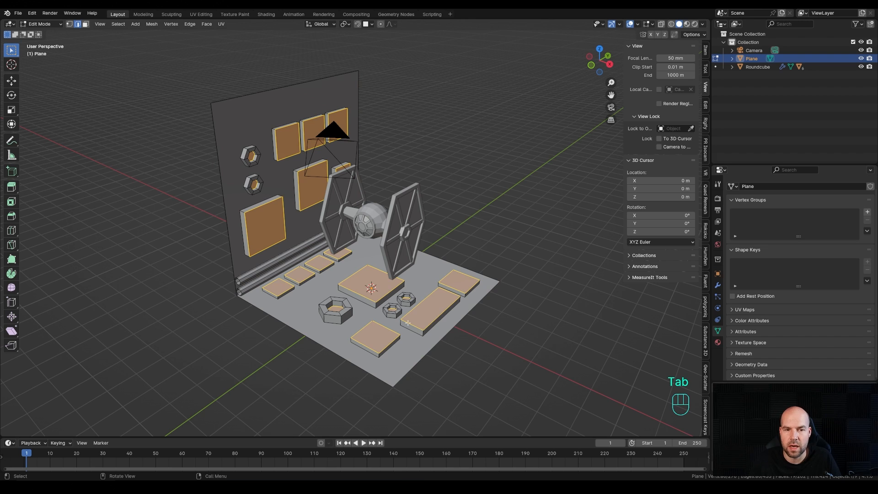
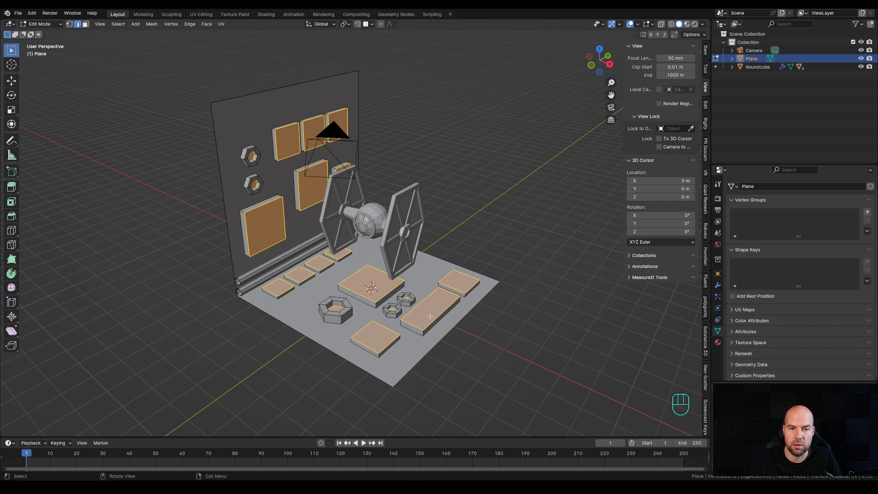
key(Tab)
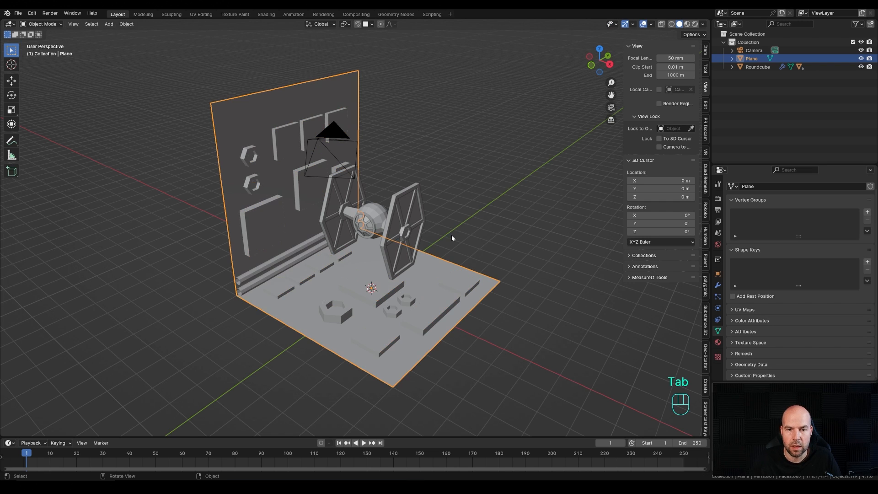
Add an Array modifier to the joined plane with relative offset factors of 0 in X and -1 in Y
scroll(521, 274, down, 2)
click(718, 287)
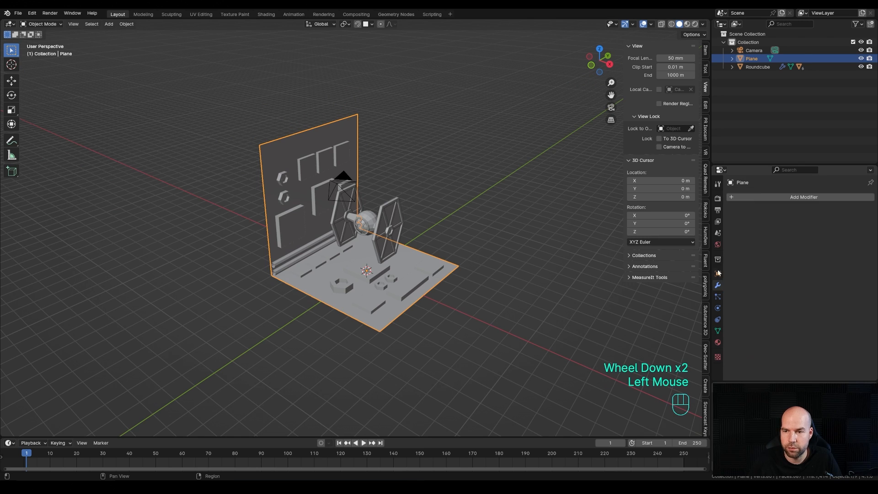
click(770, 198)
mouse_move(770, 197)
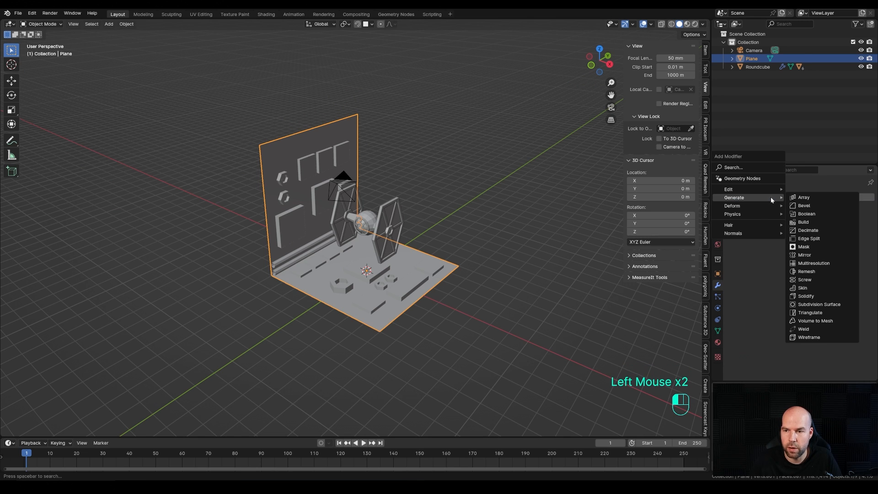
click(811, 197)
click(840, 259)
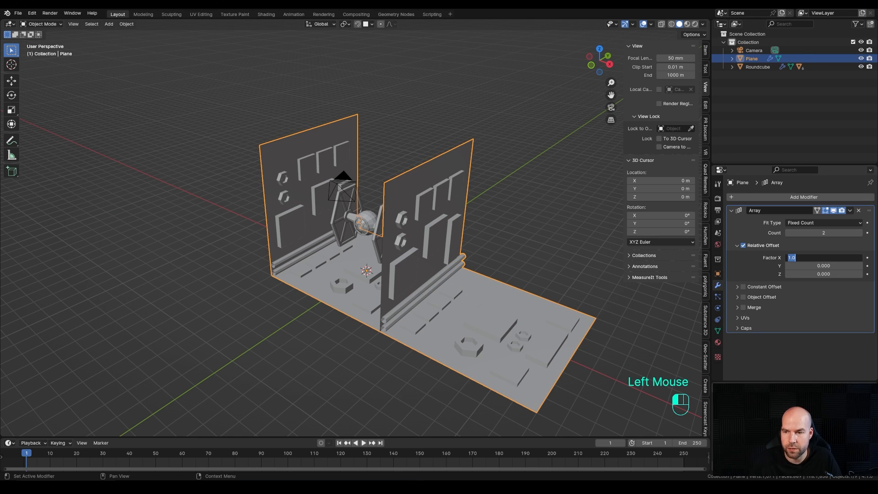
text(0)
key(Tab)
text(-)
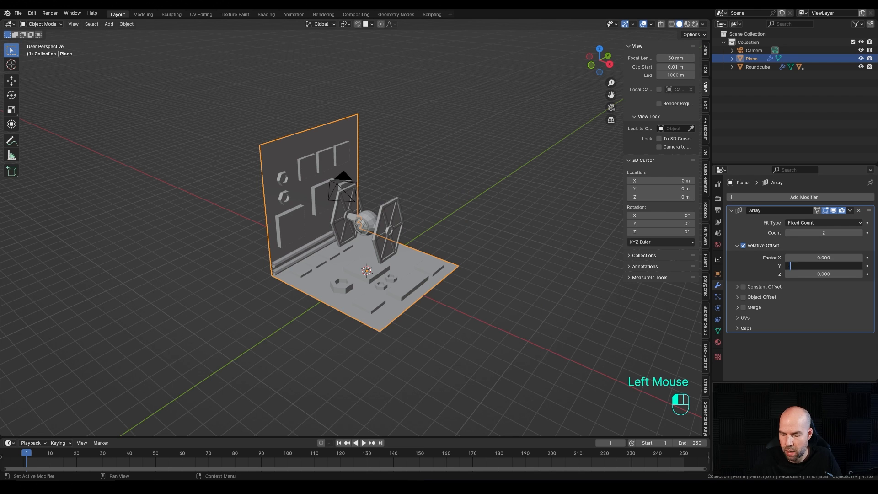
text(1)
key(Return)
key(Escape)
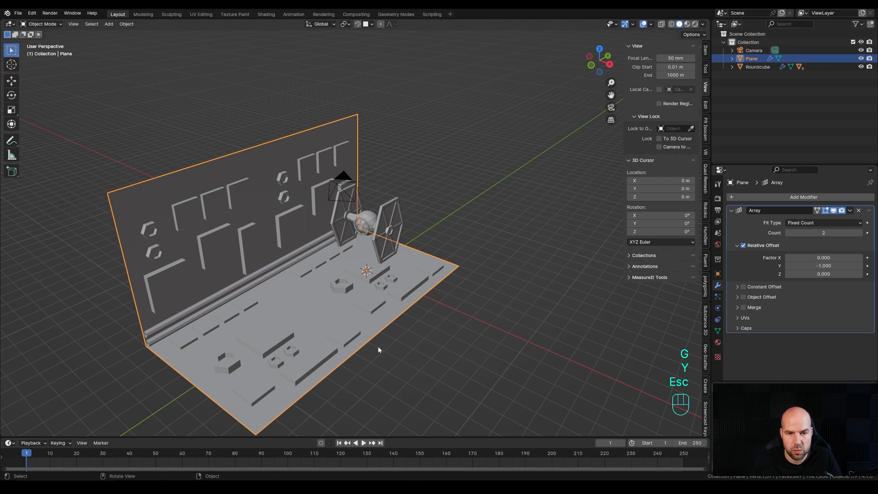
key(g)
key(y)
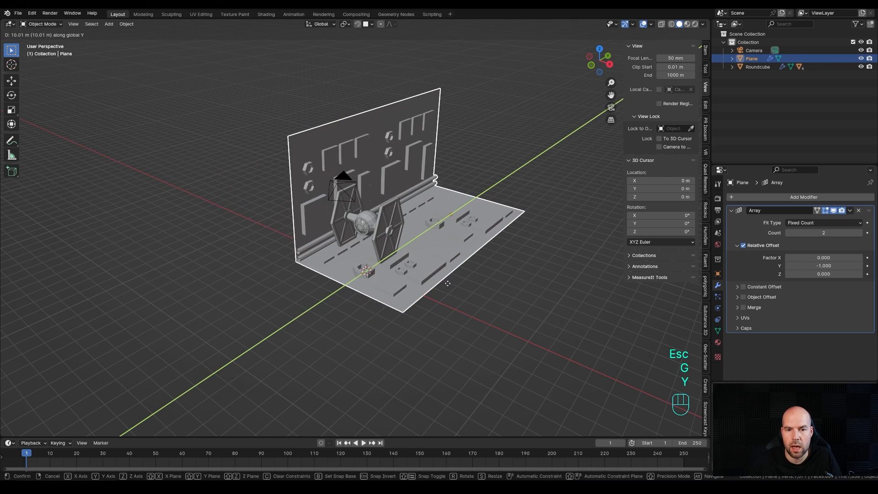
key(Escape)
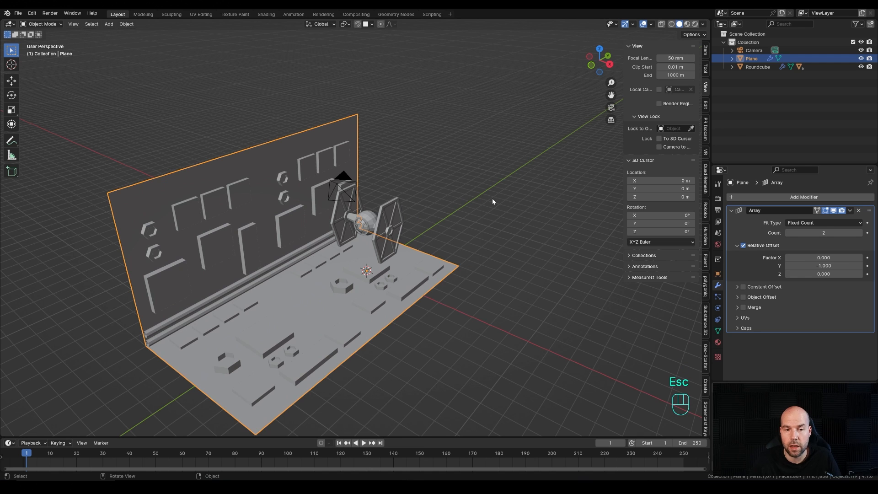
Set the Array modifier's count to 16 to extend the wall and floor section into a long trench
scroll(457, 247, down, 2)
scroll(434, 247, up, 2)
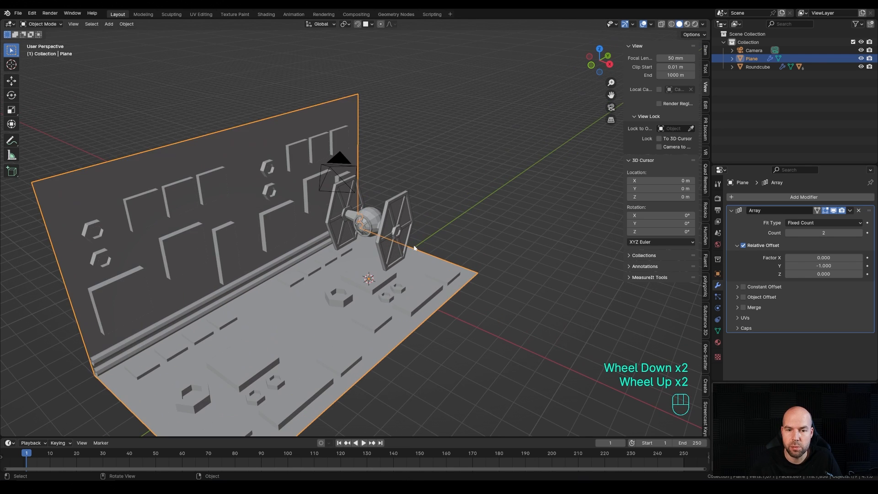
scroll(414, 248, down, 1)
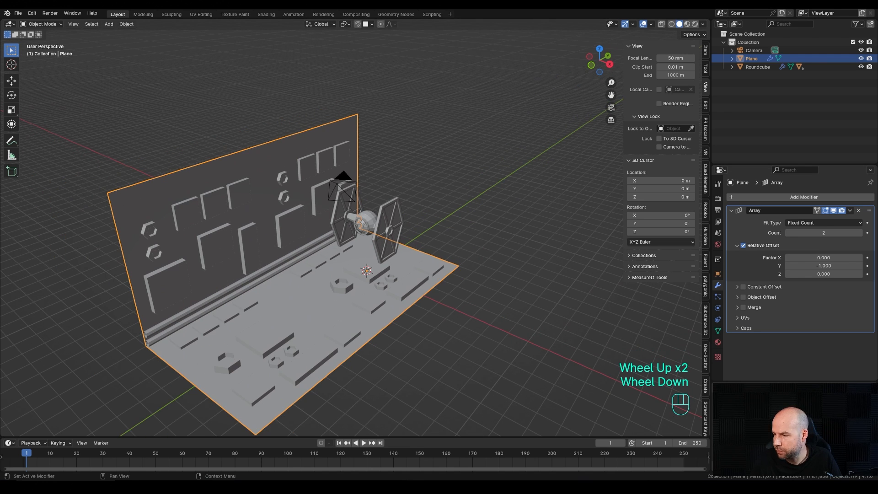
scroll(388, 237, down, 5)
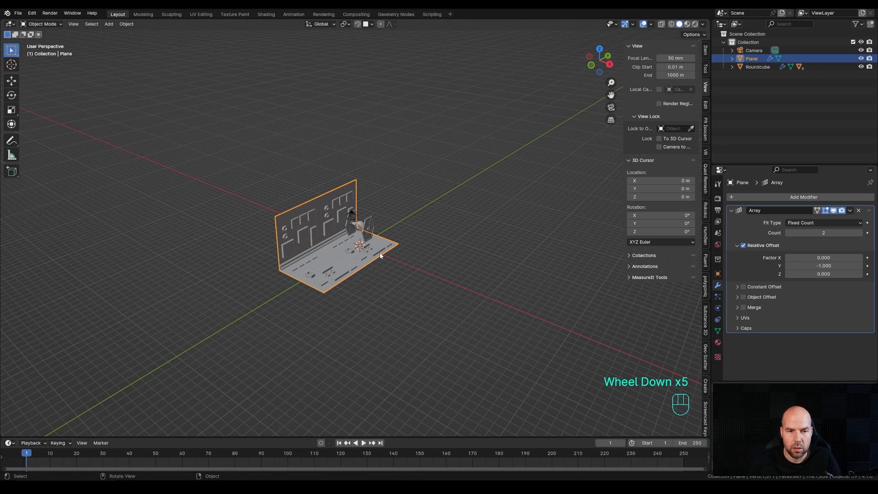
middle_drag(380, 255, 346, 251)
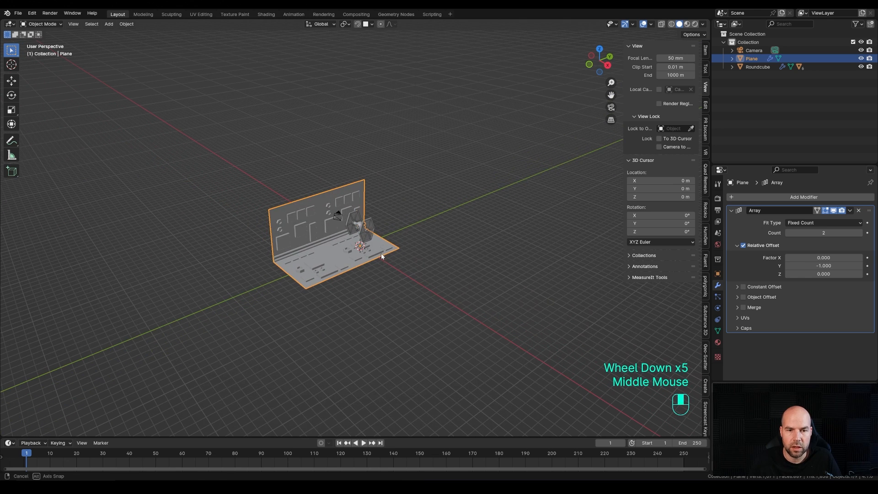
click(819, 233)
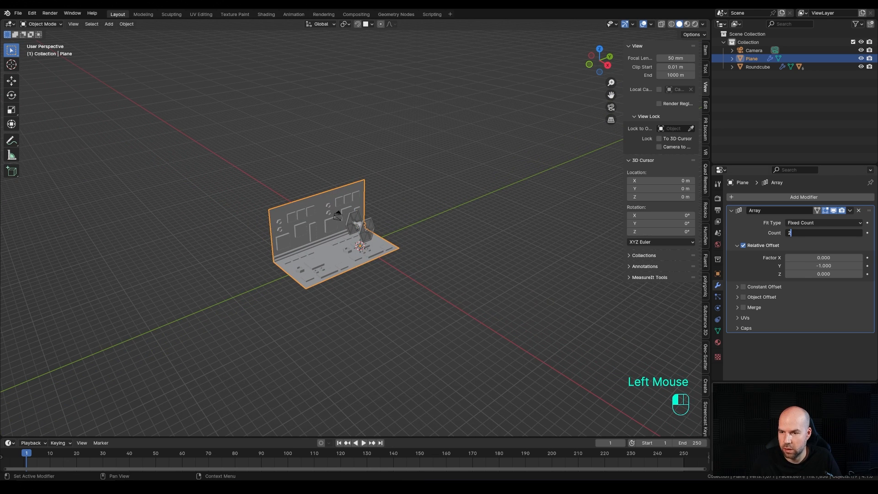
text(16)
key(Return)
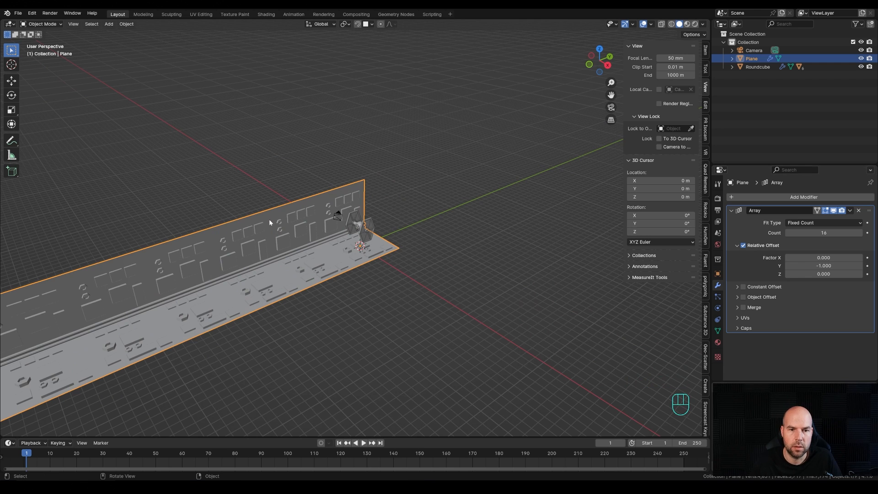
Add a second Array modifier to the plane with relative offset factors of 0 in X and 1 in Y
scroll(260, 301, down, 4)
scroll(258, 298, up, 3)
shift+middle_drag(259, 297, 274, 284)
scroll(274, 284, down, 1)
click(732, 210)
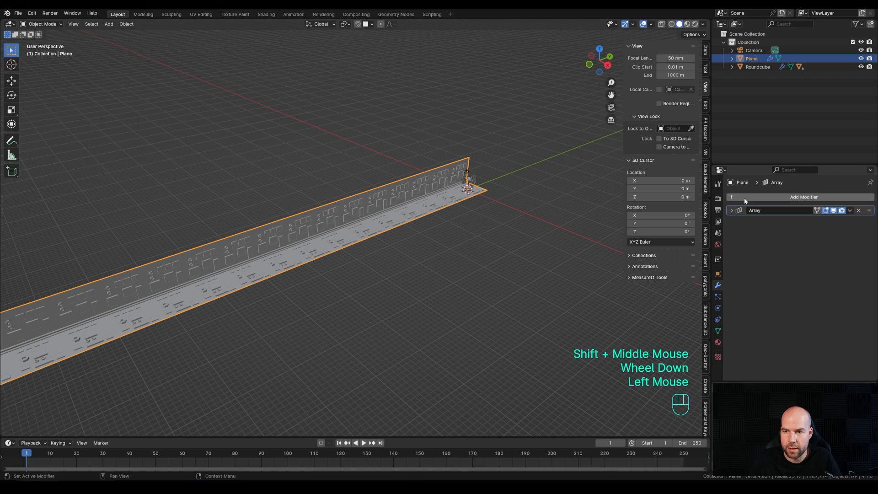
click(745, 198)
click(783, 198)
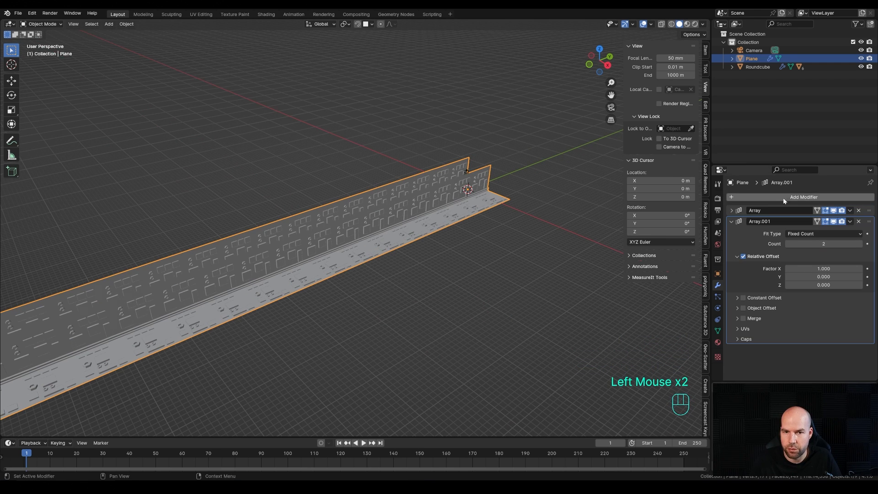
click(829, 269)
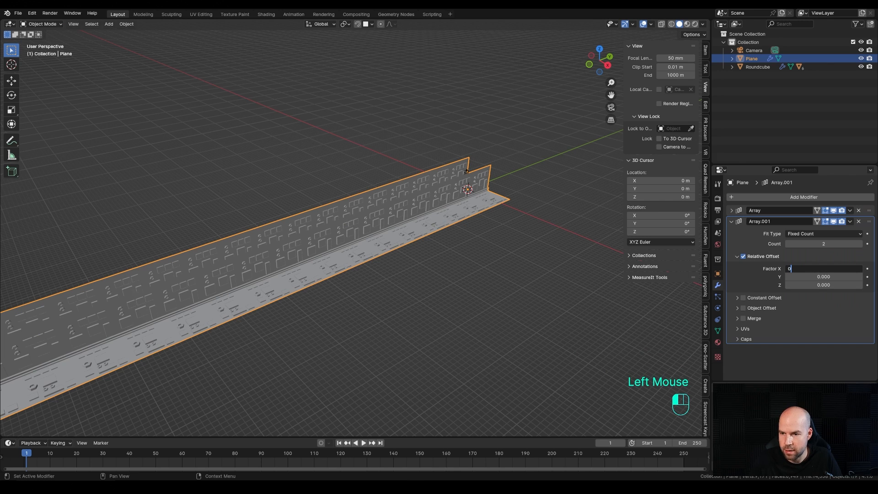
text(0)
key(Tab)
key(Return)
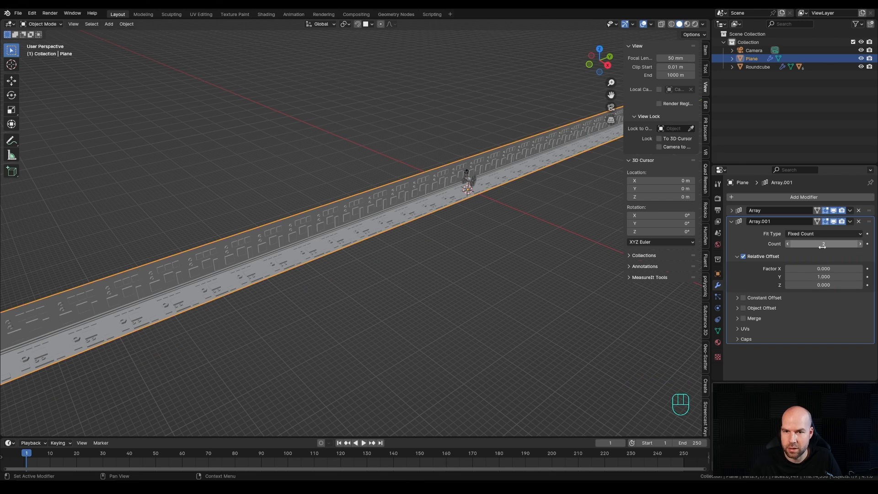
Add a third Array modifier to the plane with relative offset factors of 0 in X and -1 in Y
scroll(487, 226, down, 3)
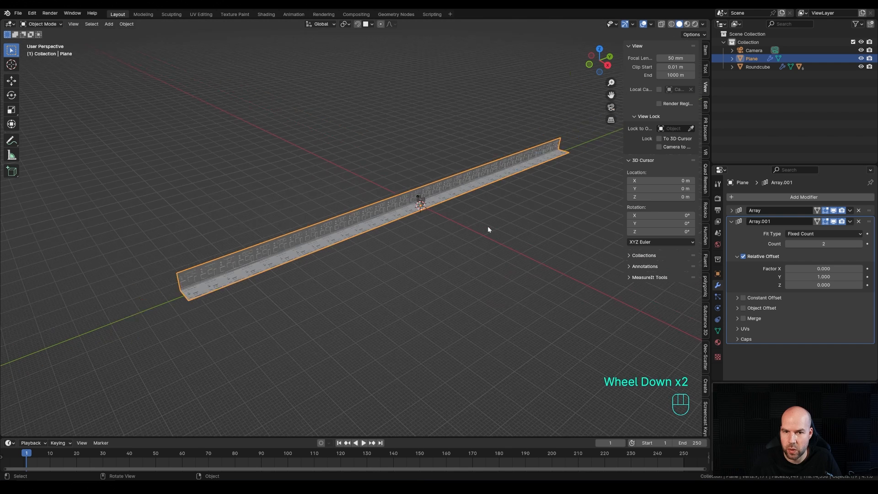
scroll(504, 231, up, 1)
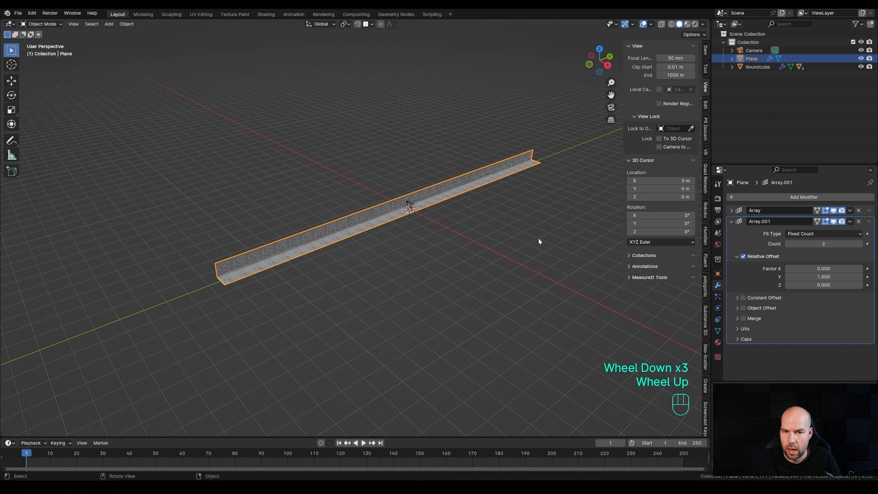
click(732, 221)
click(751, 197)
mouse_move(751, 196)
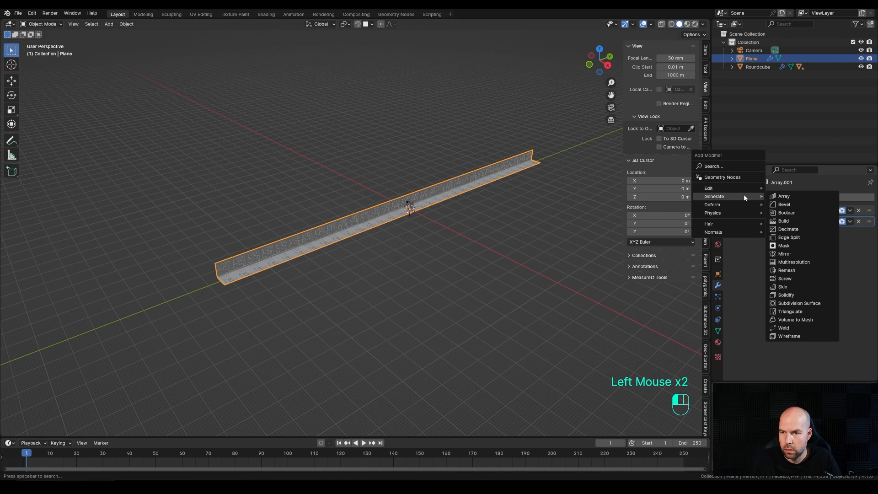
click(783, 197)
click(820, 280)
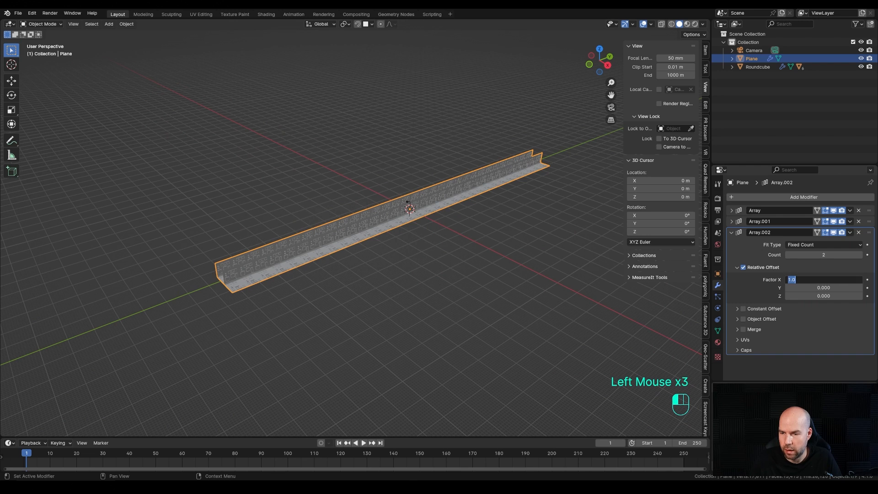
text(0)
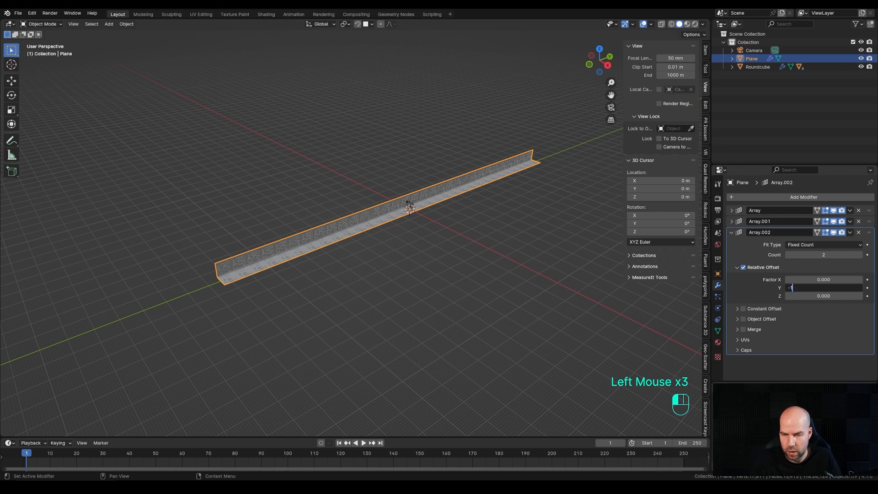
key(Return)
key(minus)
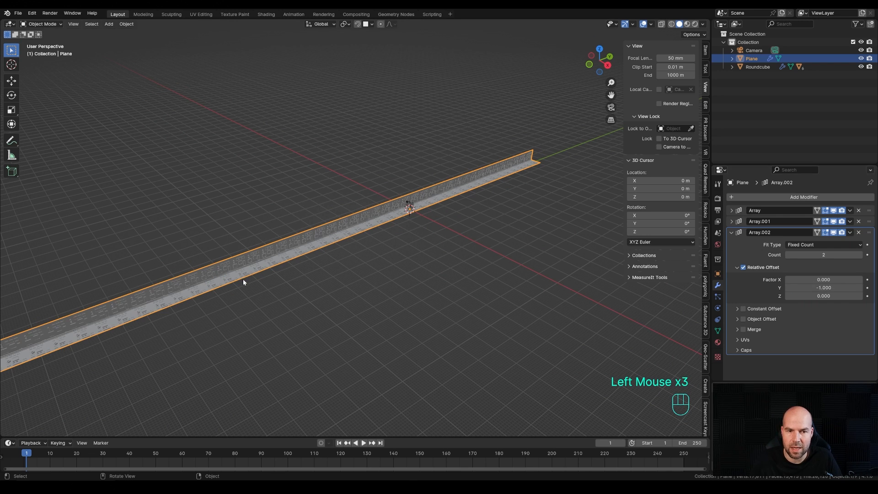
Enlarge the timeline area and set the animation's end frame to 120
scroll(474, 210, up, 2)
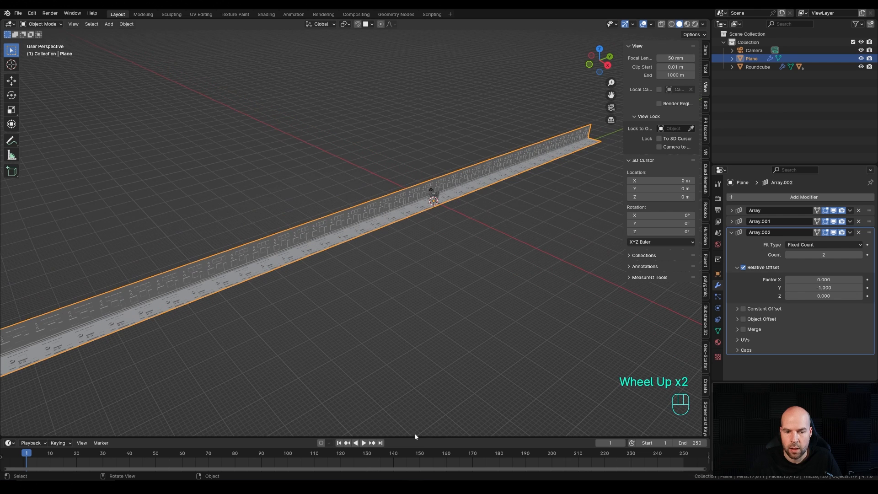
drag(422, 439, 405, 351)
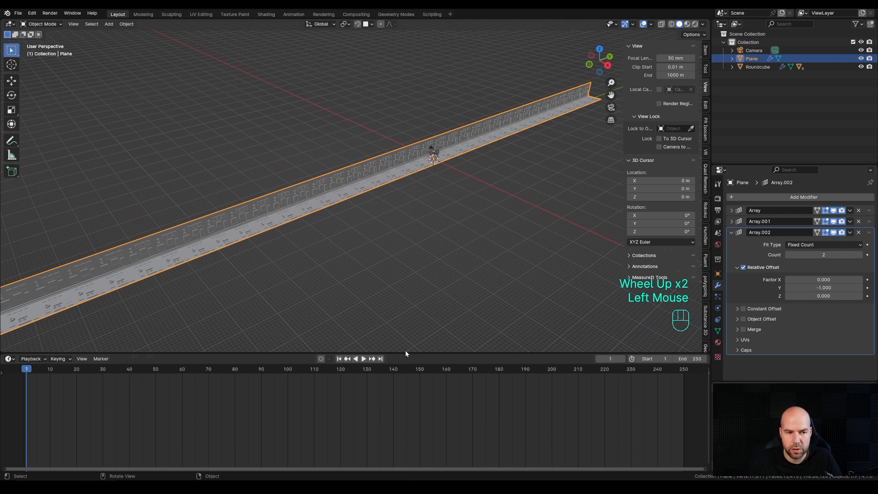
double_click(691, 358)
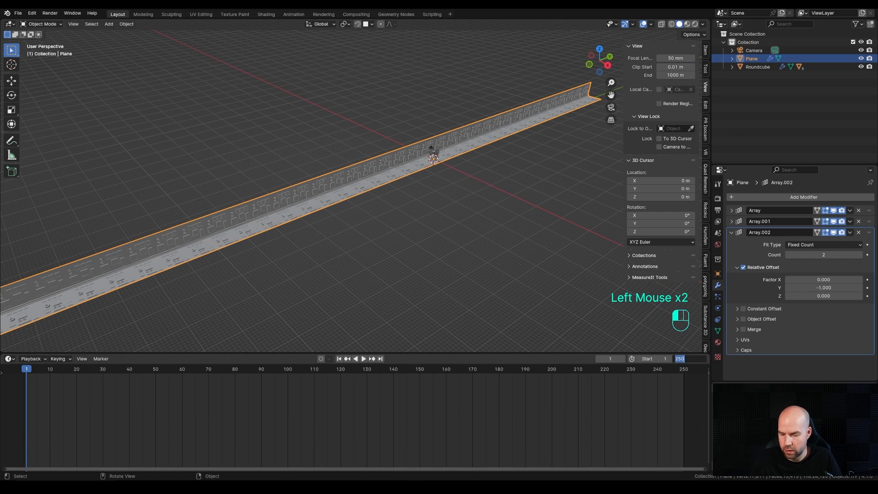
text(120)
key(Return)
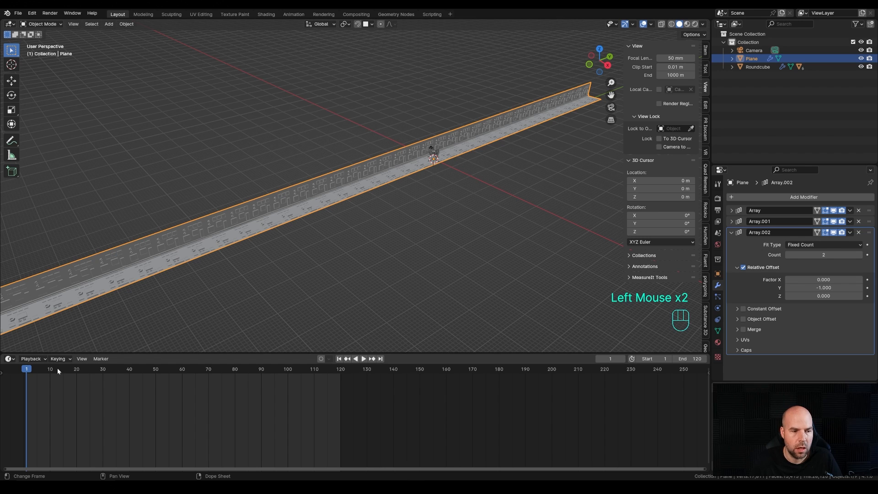
Insert a single keyframe on the trench plane's Y location of 0 m at frame 1
click(706, 50)
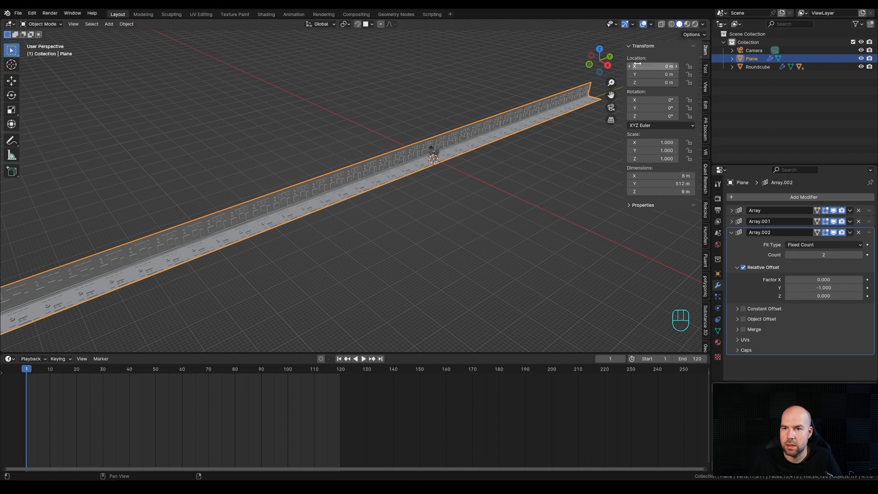
right_click(656, 74)
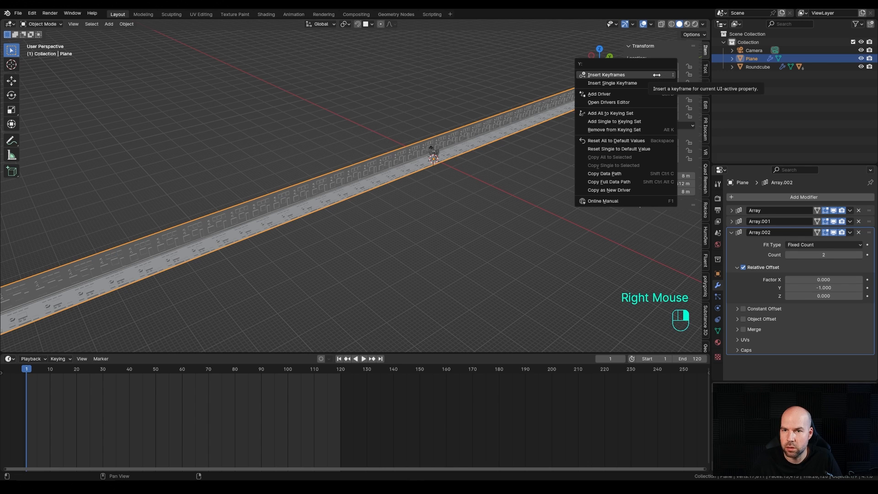
click(620, 83)
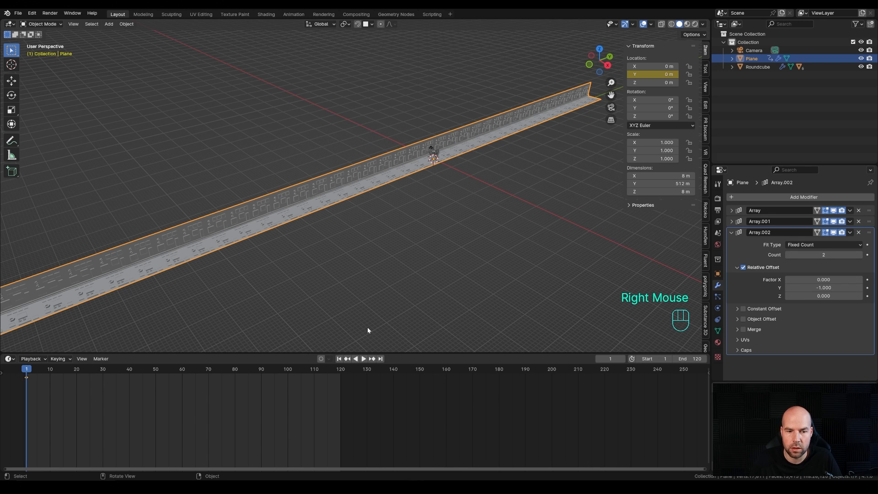
At frame 121, set the trench plane's Y location to 8*16 (128 m) and keyframe it
drag(222, 368, 343, 370)
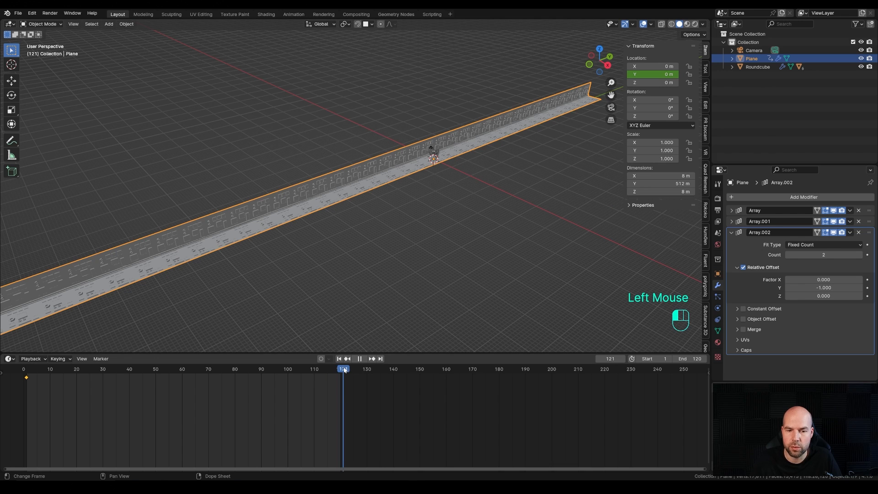
click(661, 74)
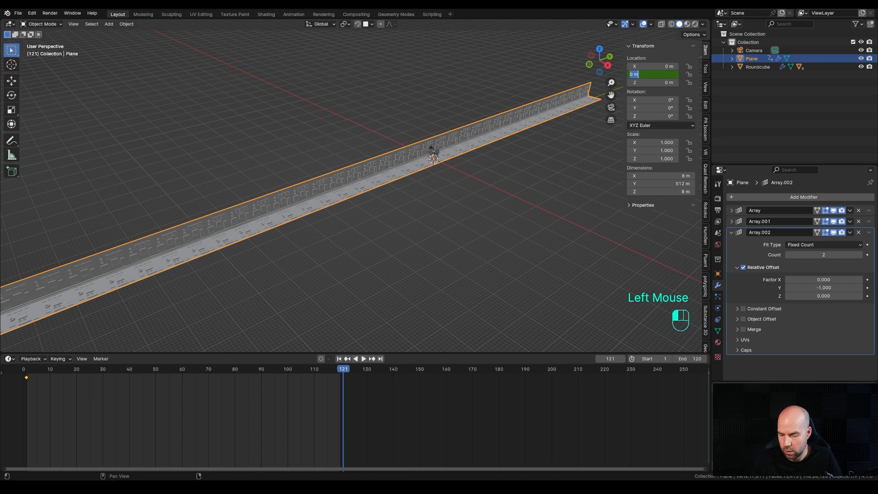
text(8*16)
key(Return)
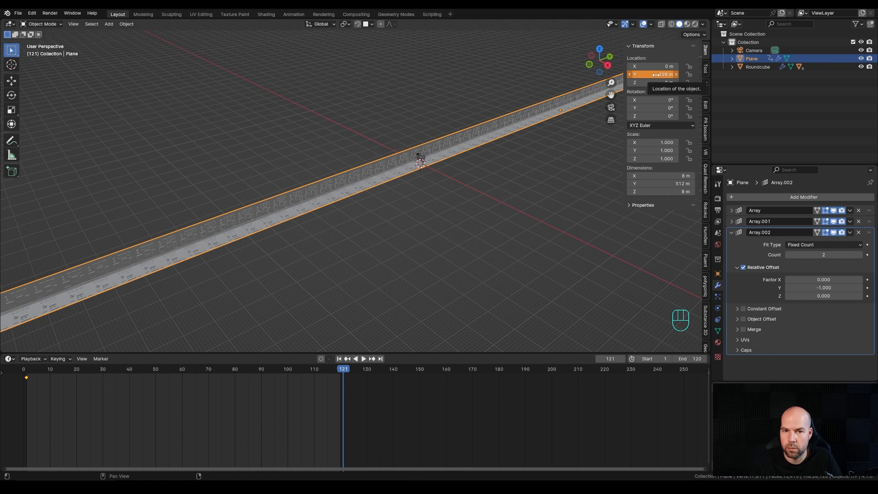
right_click(656, 75)
click(627, 76)
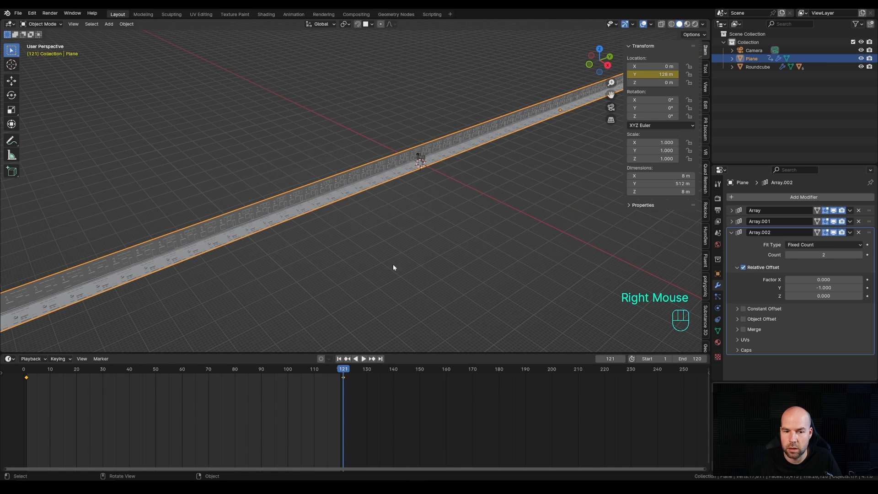
Preview the trench's movement past the TIE fighter through the camera, ending back at frame 1
drag(340, 371, 227, 390)
key(KP_0)
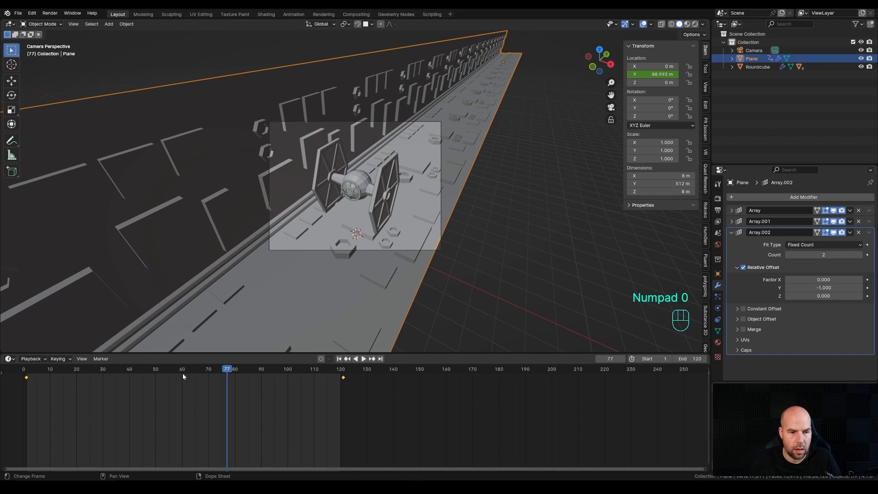
drag(179, 376, 143, 374)
drag(83, 370, 24, 371)
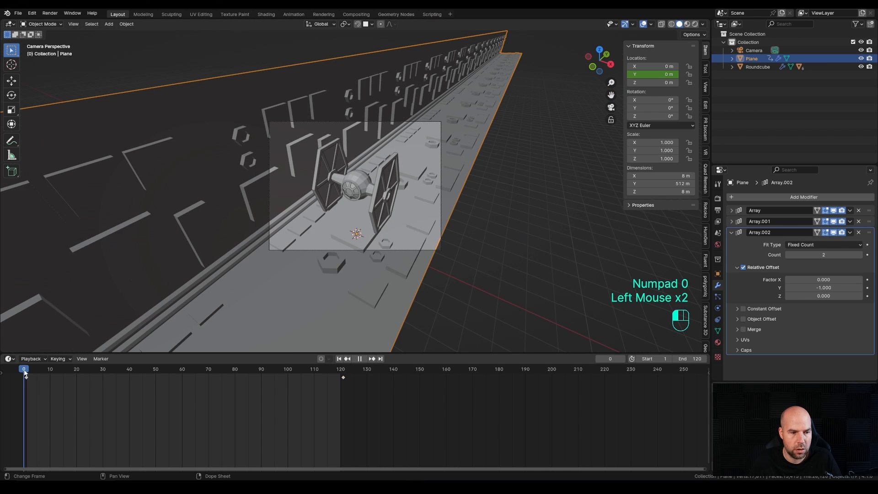
drag(24, 371, 26, 371)
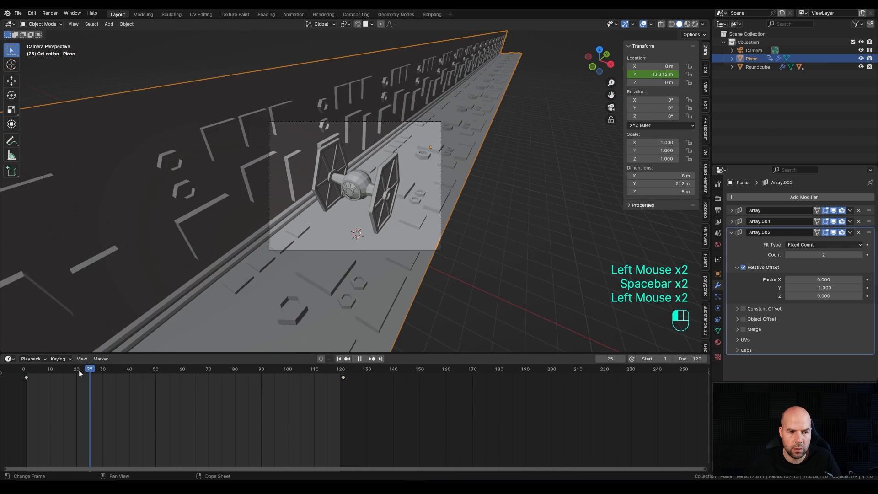
key(space)
key(space)
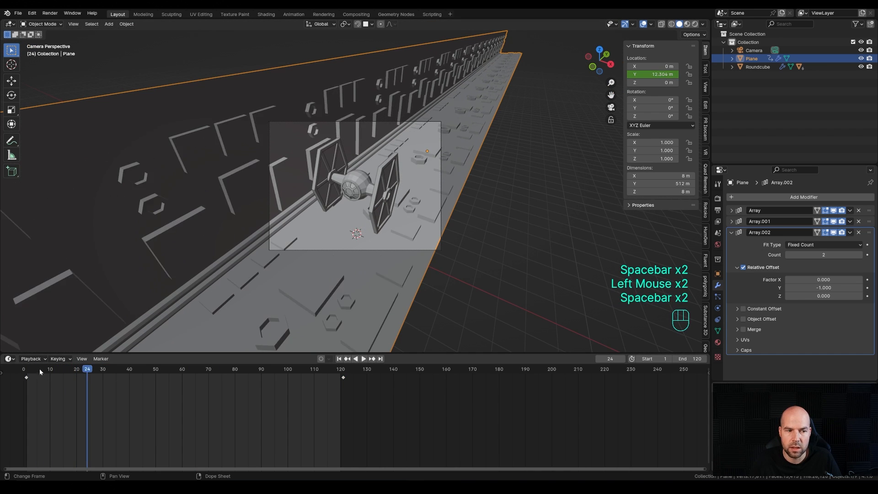
click(26, 372)
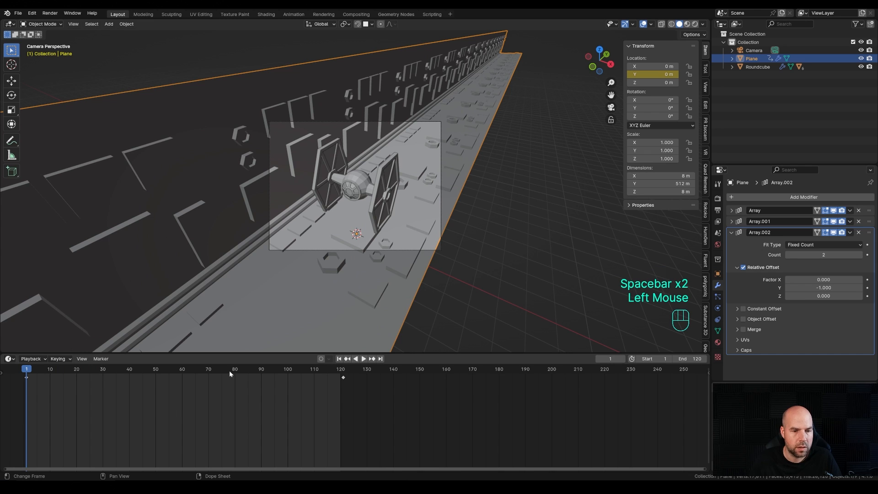
Show the plane's animation curve in an enlarged Graph Editor and set both Y location keyframes to Linear interpolation
key(ctrl+Tab)
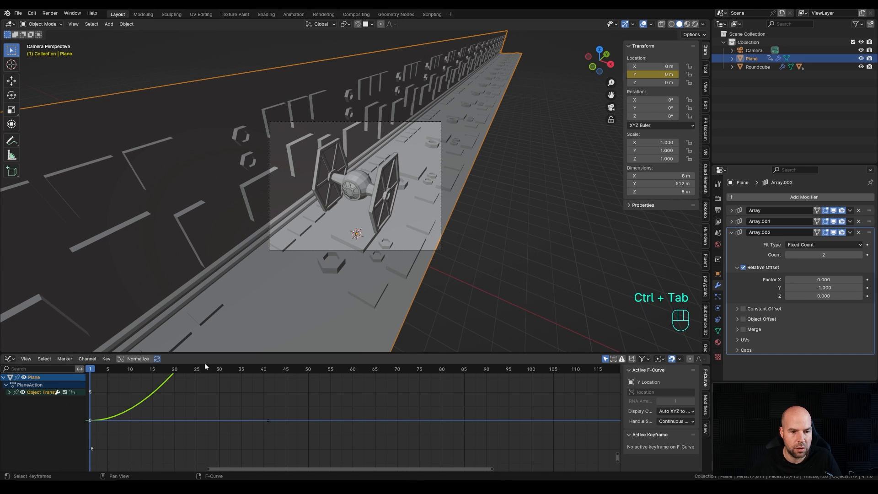
drag(208, 353, 208, 262)
scroll(222, 336, down, 2)
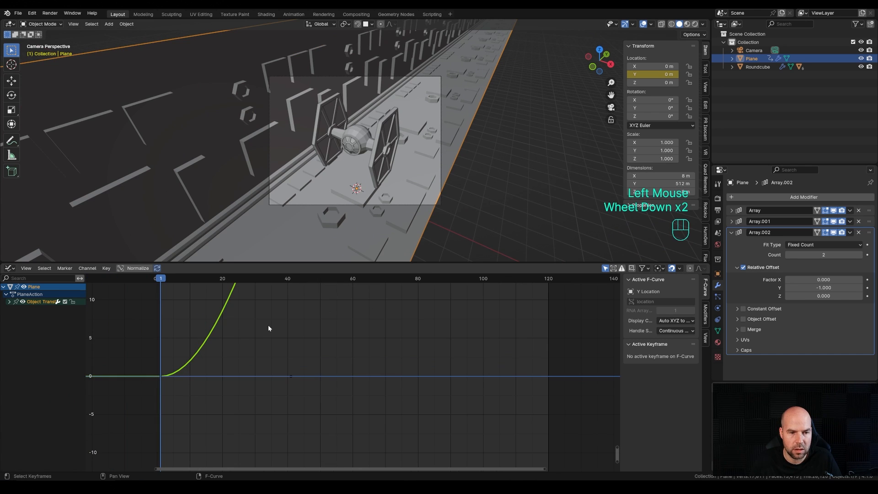
scroll(303, 327, down, 2)
middle_drag(304, 327, 417, 345)
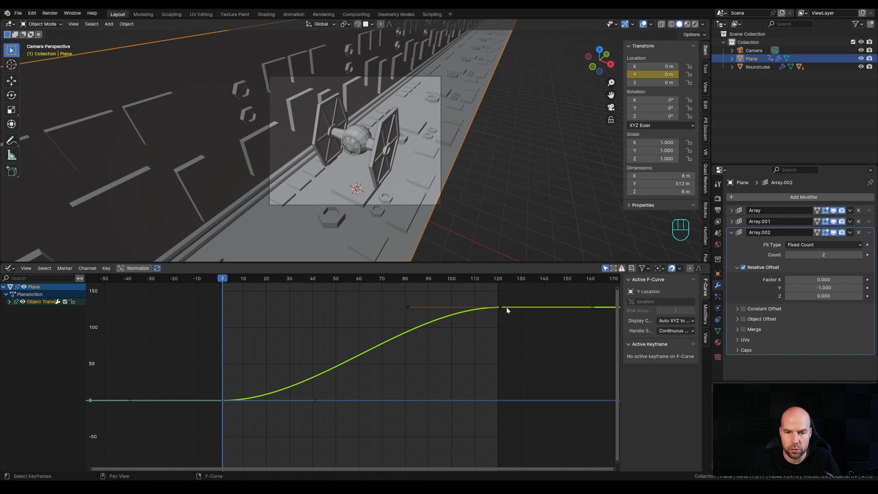
drag(185, 302, 512, 455)
key(t)
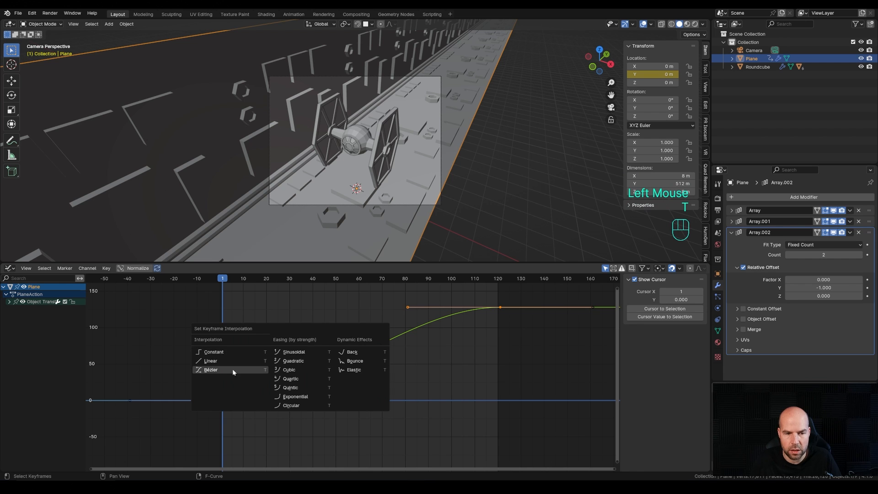
click(222, 361)
Play back the trench animation in the camera view and from a distant perspective to check the loop
key(space)
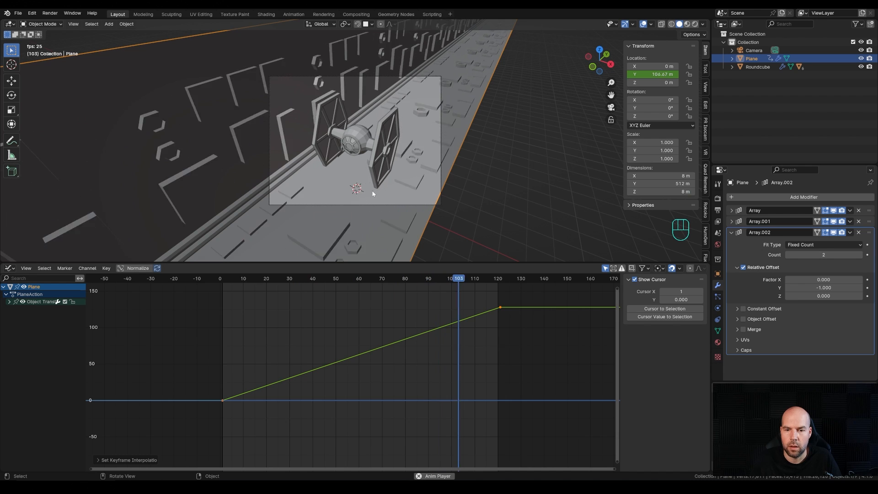
middle_drag(373, 193, 528, 123)
scroll(523, 123, down, 3)
scroll(523, 124, down, 3)
key(space)
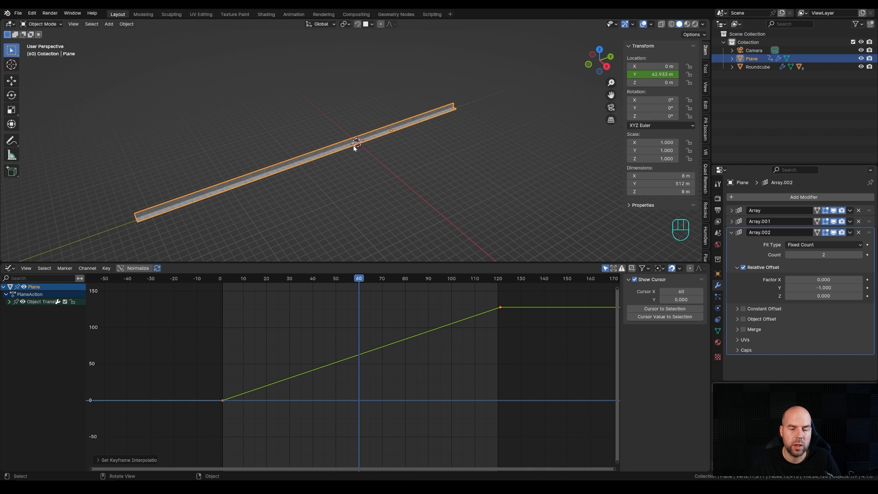
scroll(357, 143, up, 1)
key(KP_0)
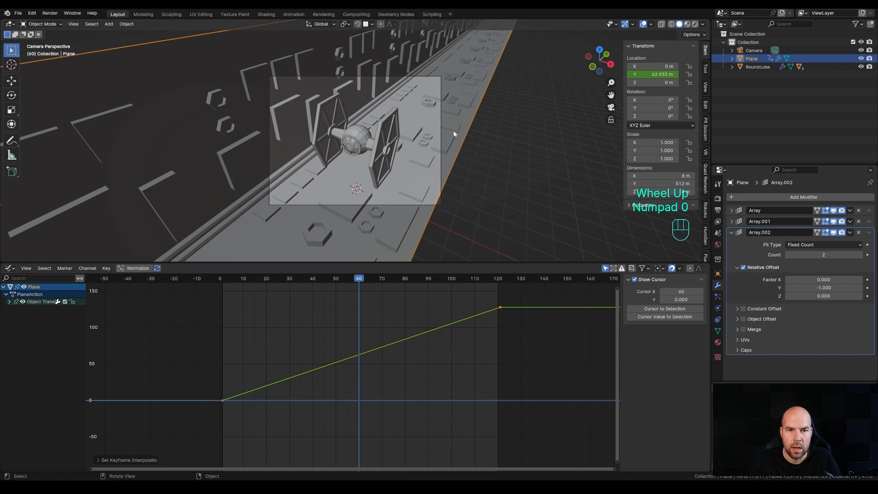
key(space)
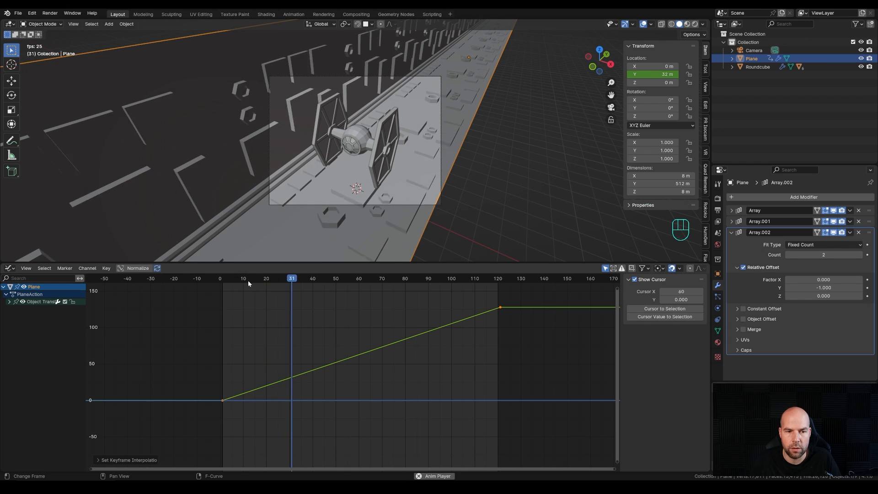
key(space)
click(222, 281)
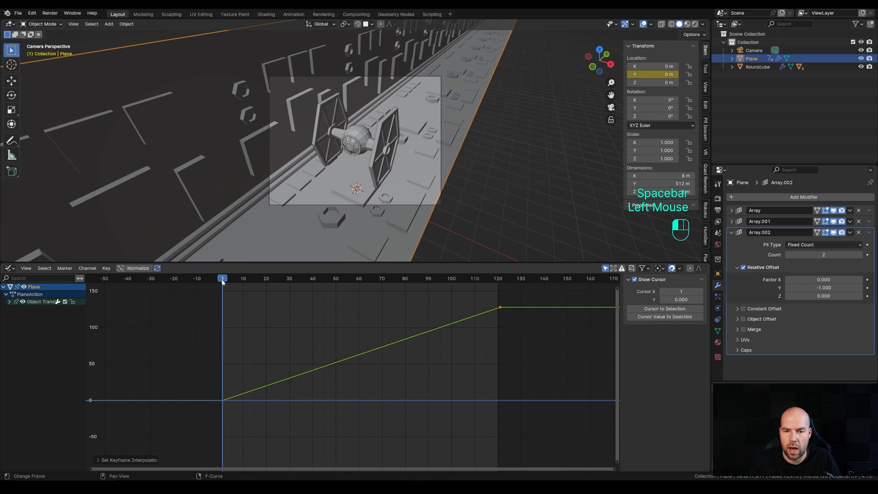
At frame 121, set the plane's Y location to 256 m, replace that single keyframe, and play back the animation
drag(507, 276, 502, 278)
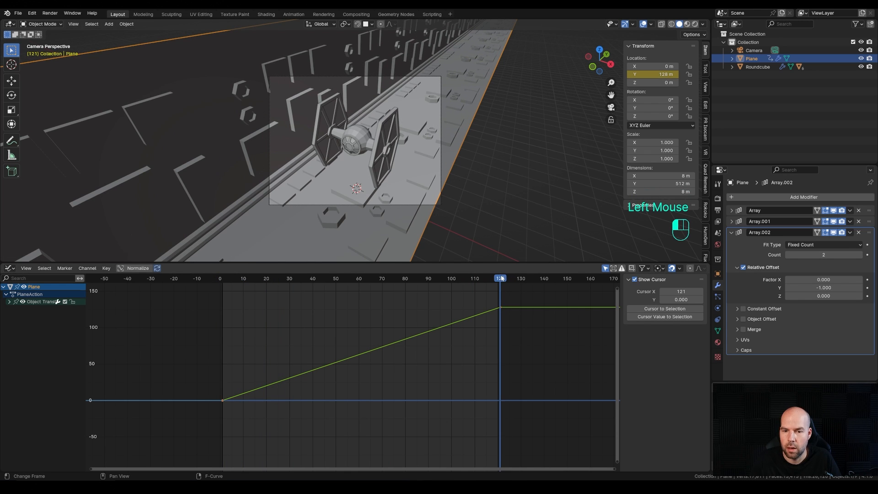
double_click(653, 74)
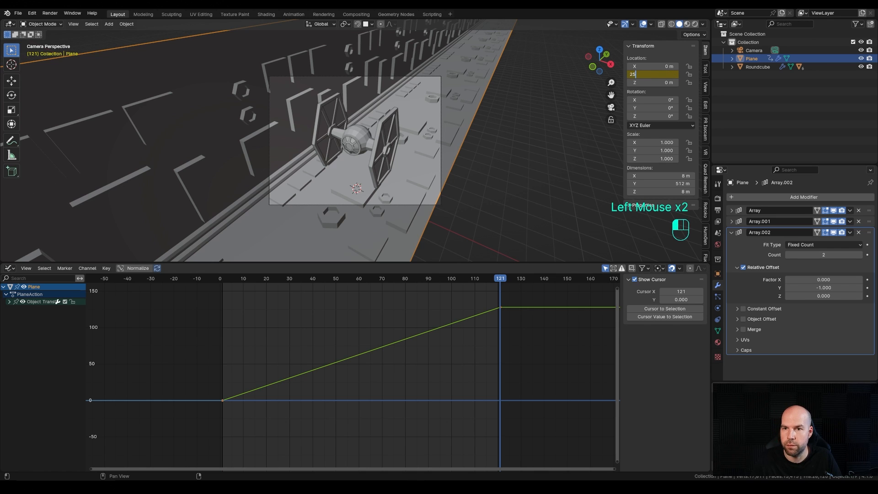
text(256)
key(Return)
right_click(629, 74)
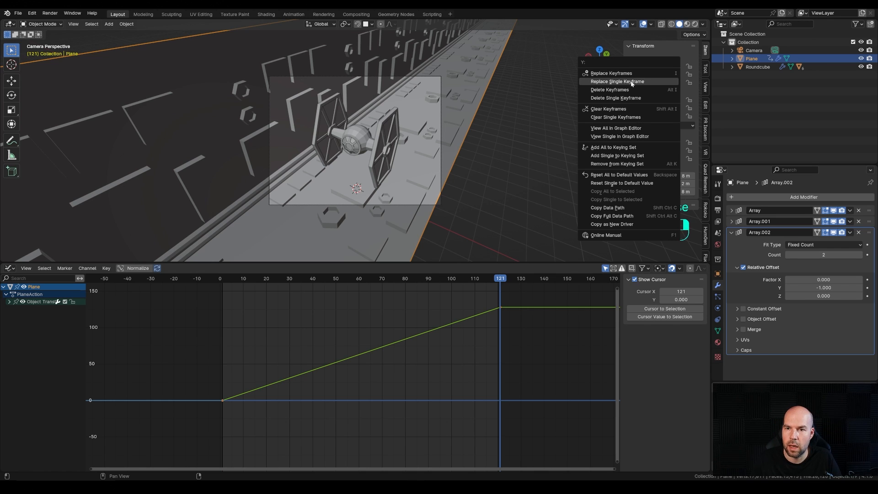
click(628, 82)
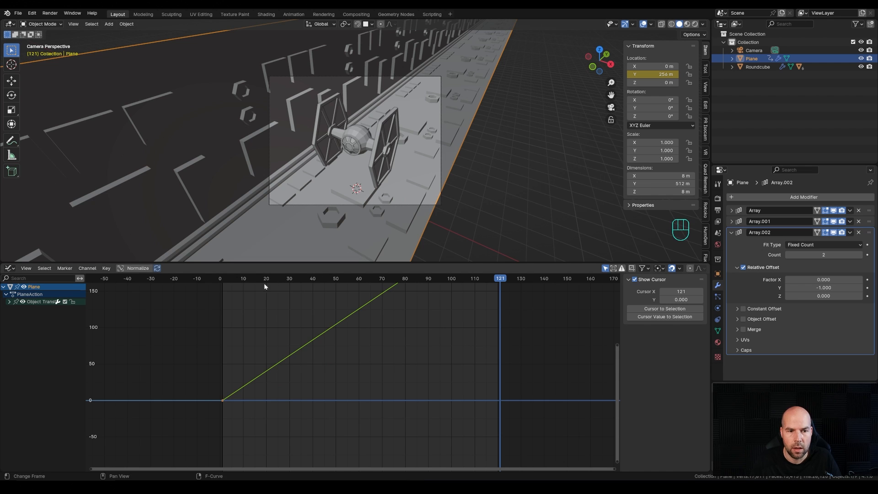
double_click(225, 283)
key(space)
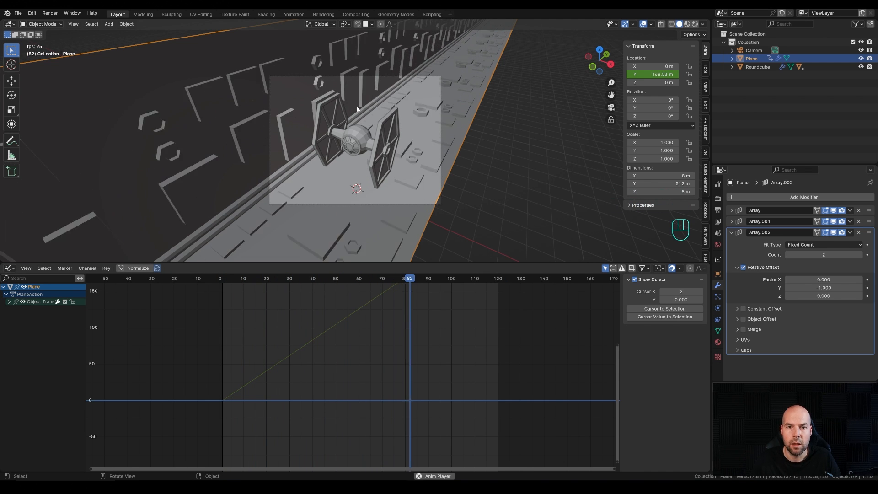
key(space)
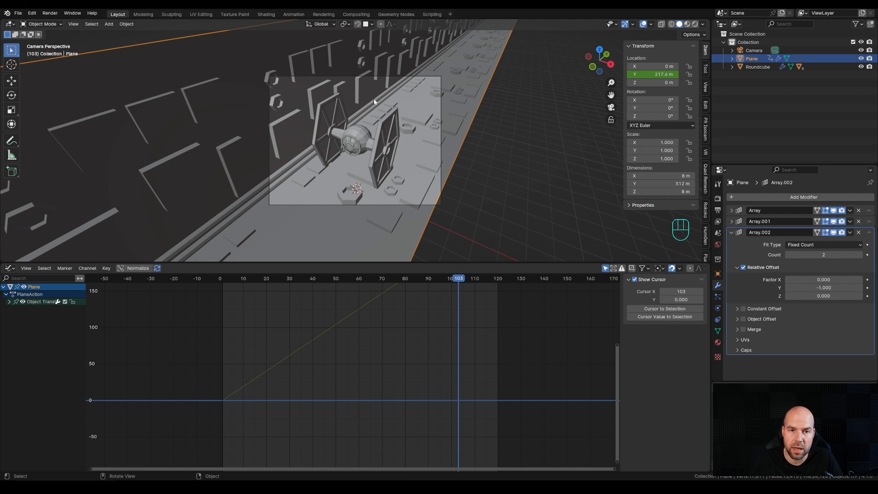
Move the camera back along its local Z axis by about 1.15 m
click(383, 77)
key(g)
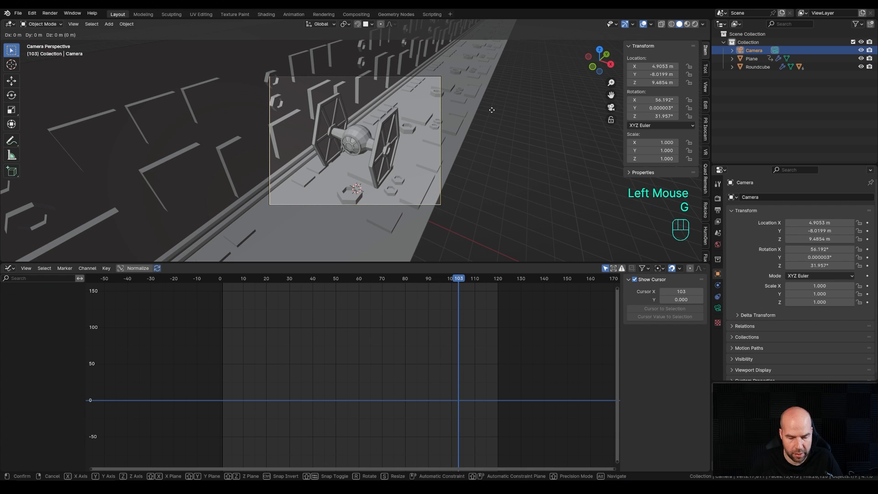
key(z)
key(z)
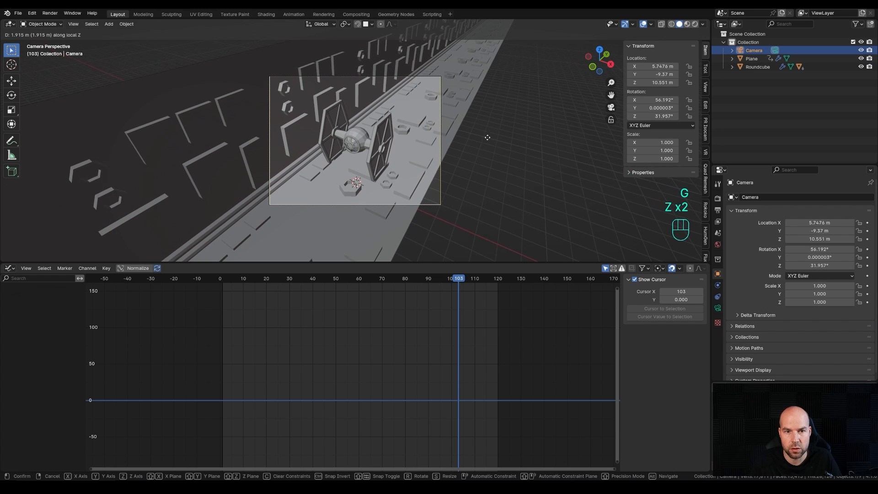
click(460, 155)
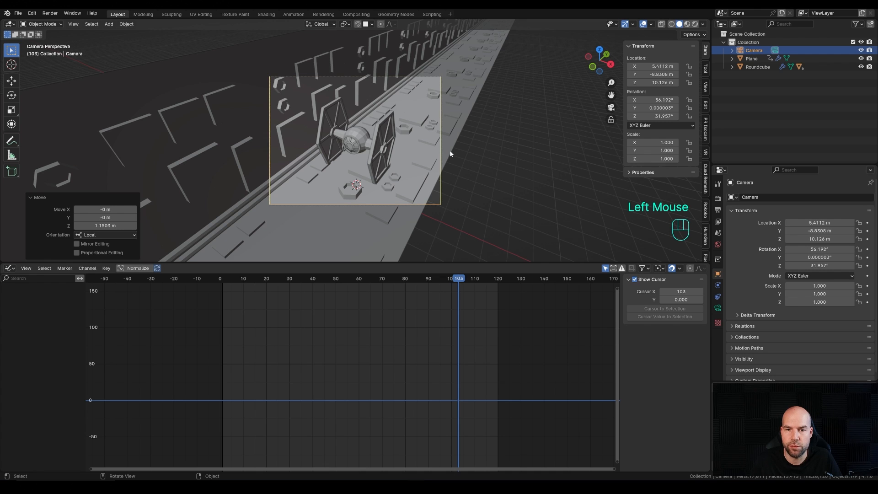
At frame 0, widen the trench floor by moving the plane's outer floor edge about 2.36 m along the global X axis
double_click(448, 149)
key(Tab)
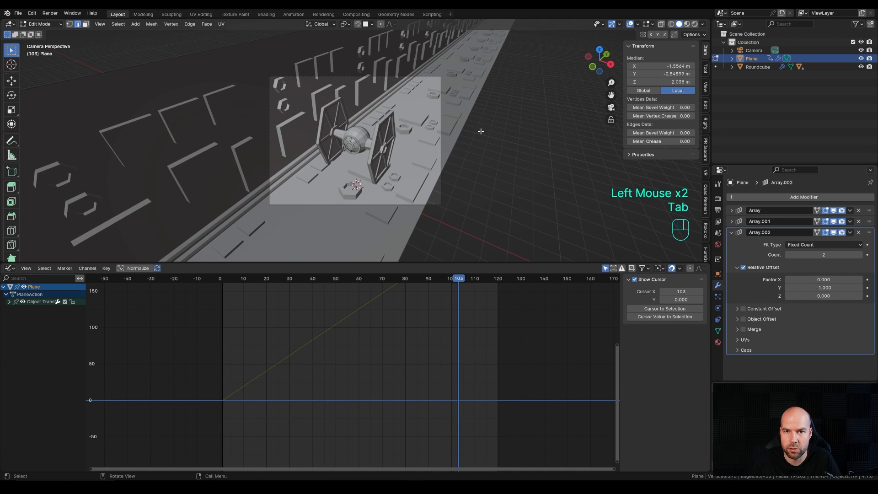
scroll(478, 130, down, 3)
drag(345, 279, 204, 290)
click(399, 200)
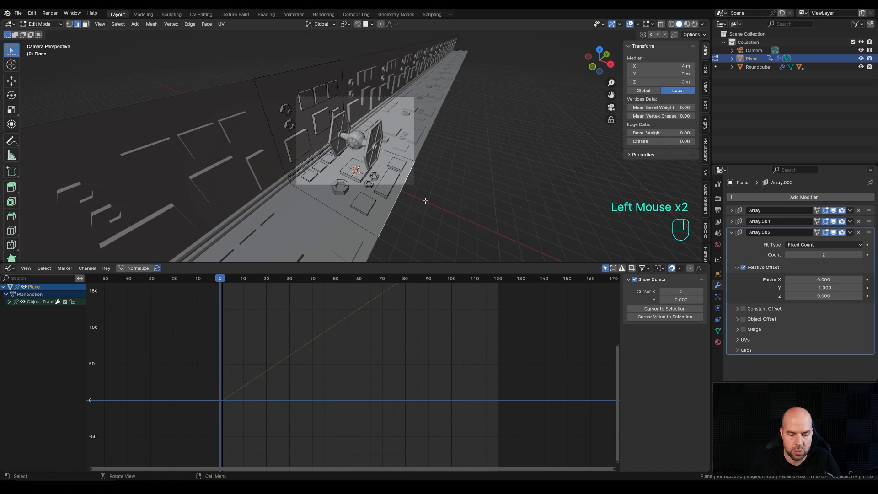
key(g)
key(x)
key(ctrl+z)
key(g)
key(x)
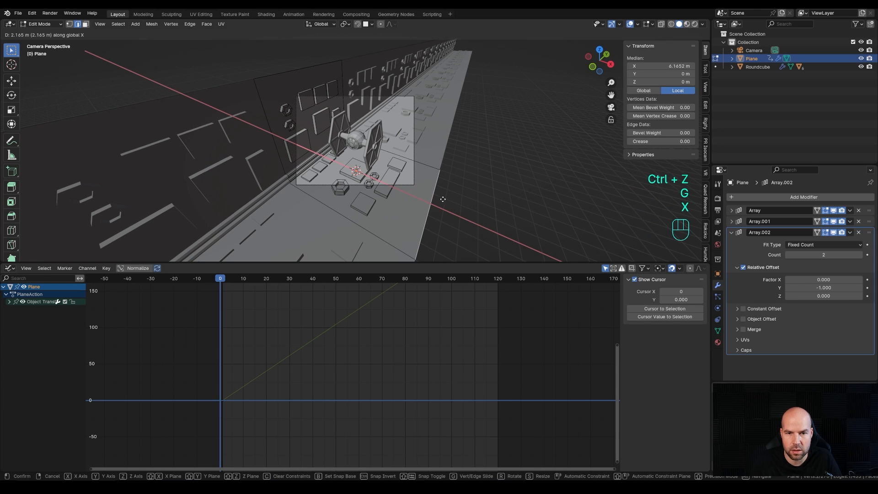
click(444, 200)
click(266, 70)
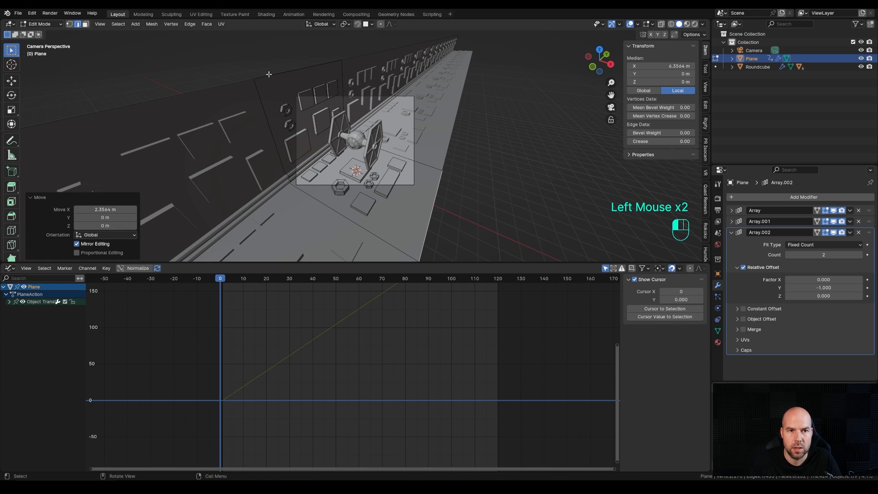
key(g)
key(z)
key(Escape)
Leave Edit Mode on the plane and enlarge the 3D viewport relative to the Graph Editor
scroll(421, 167, up, 3)
scroll(420, 167, down, 6)
key(Tab)
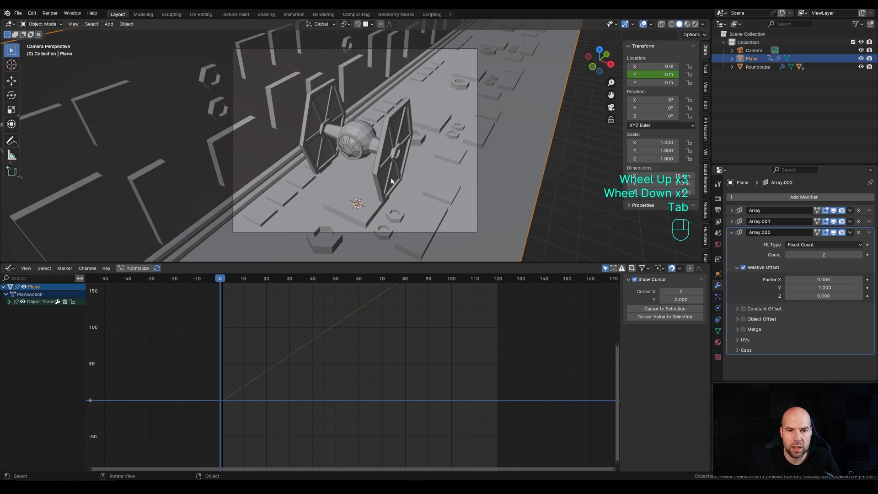
scroll(420, 167, down, 1)
scroll(421, 167, up, 1)
drag(318, 265, 320, 293)
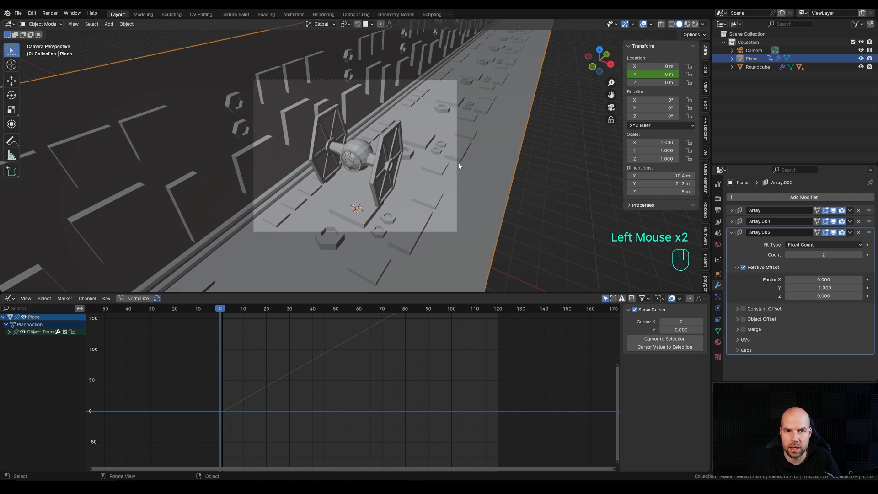
Select the TIE fighter's body and insert single keyframes for its Z and X location at frame 1
click(363, 147)
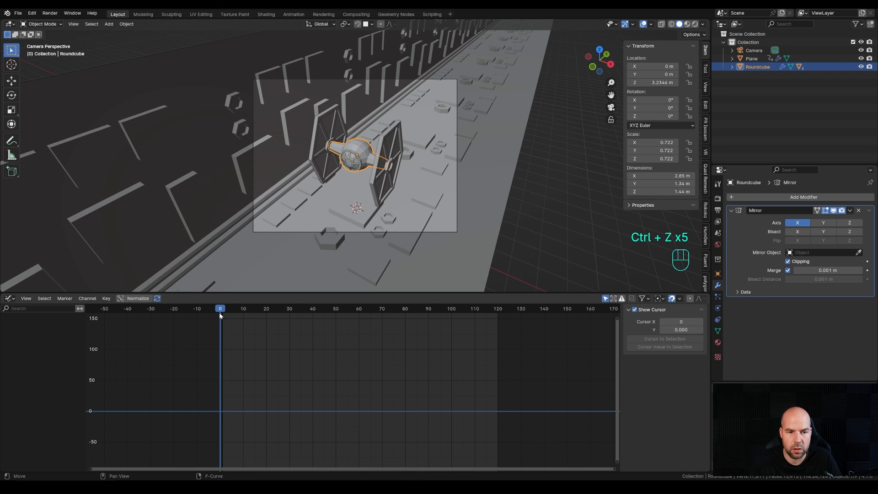
drag(220, 312, 222, 310)
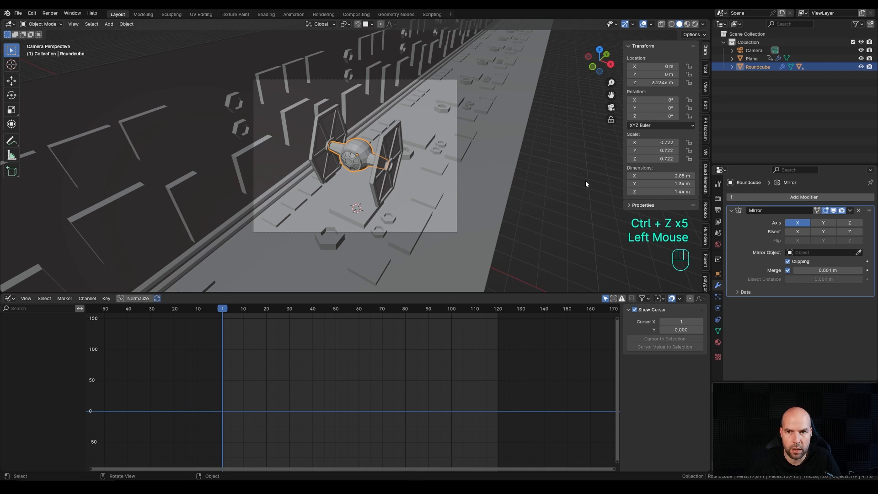
right_click(651, 75)
click(622, 84)
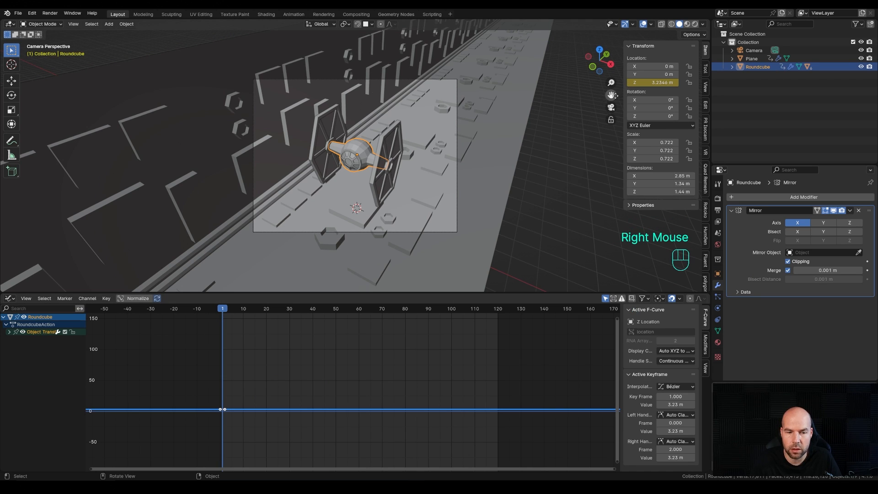
right_click(655, 67)
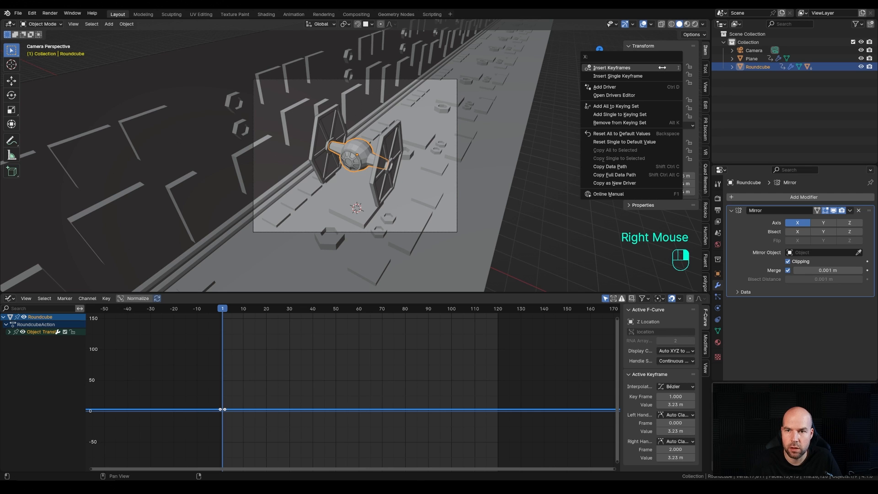
click(632, 77)
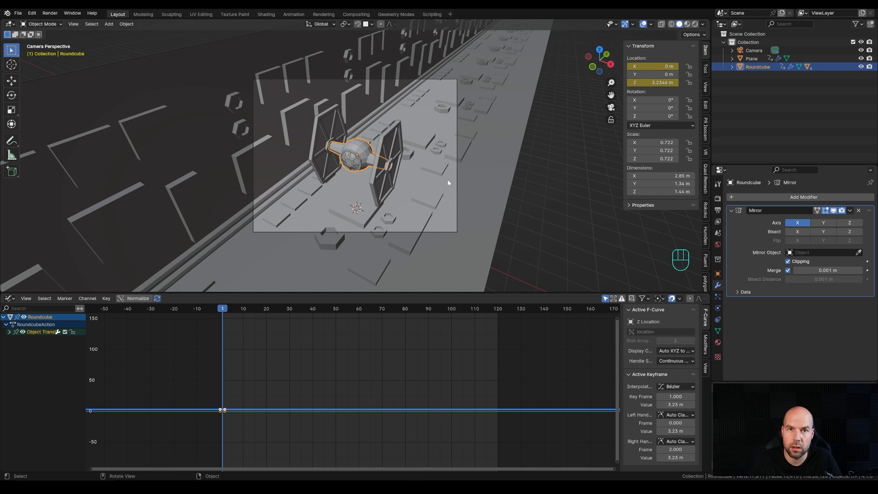
Rotate the TIE fighter about -16.9° around the global Y axis and insert a single keyframe on its Y rotation
key(r)
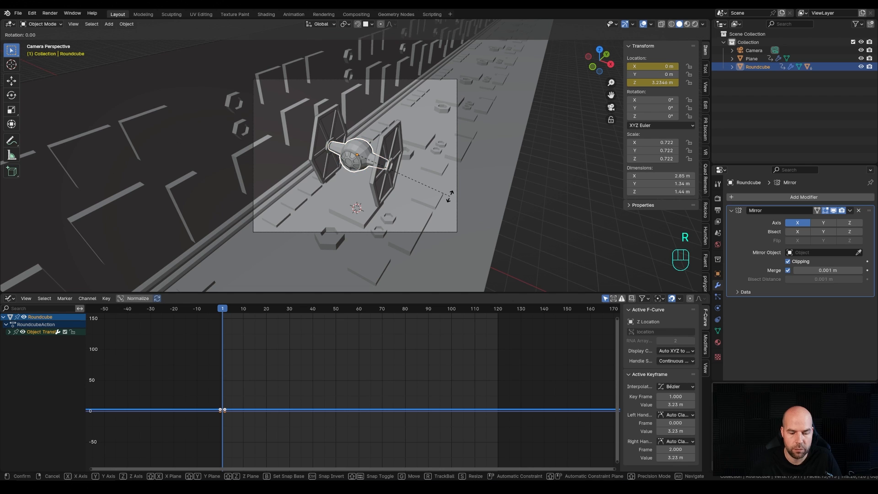
key(y)
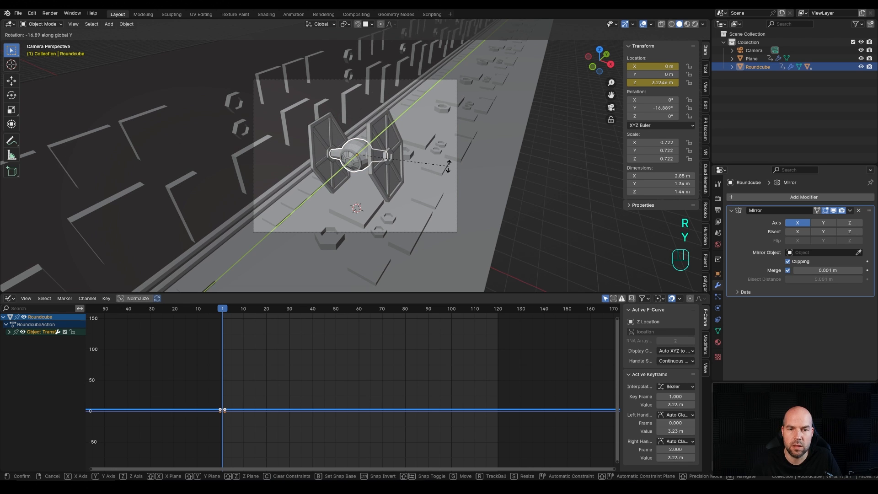
click(448, 166)
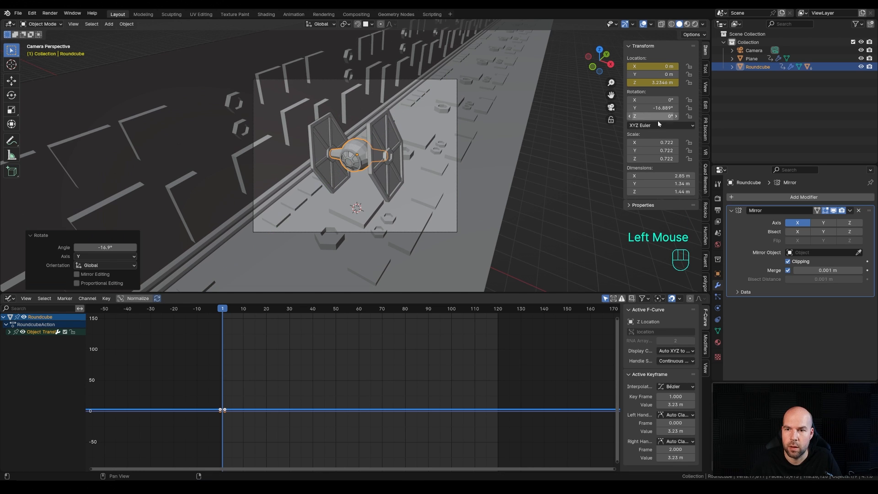
right_click(643, 110)
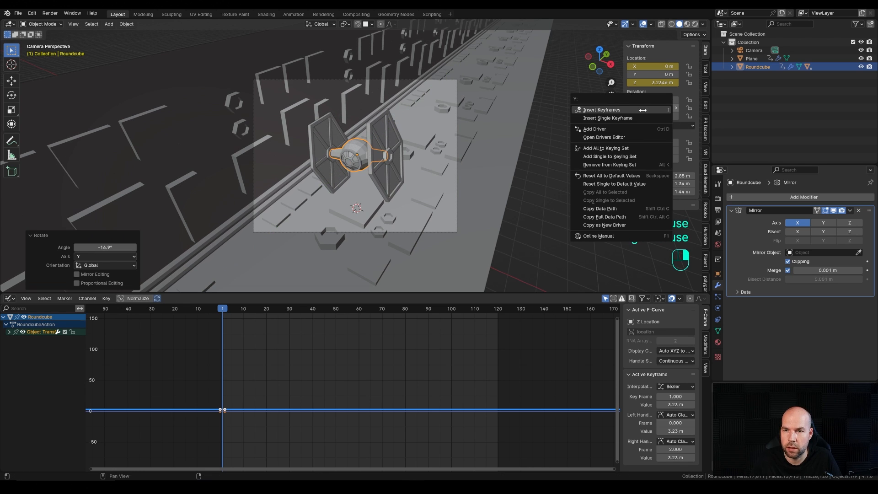
click(620, 119)
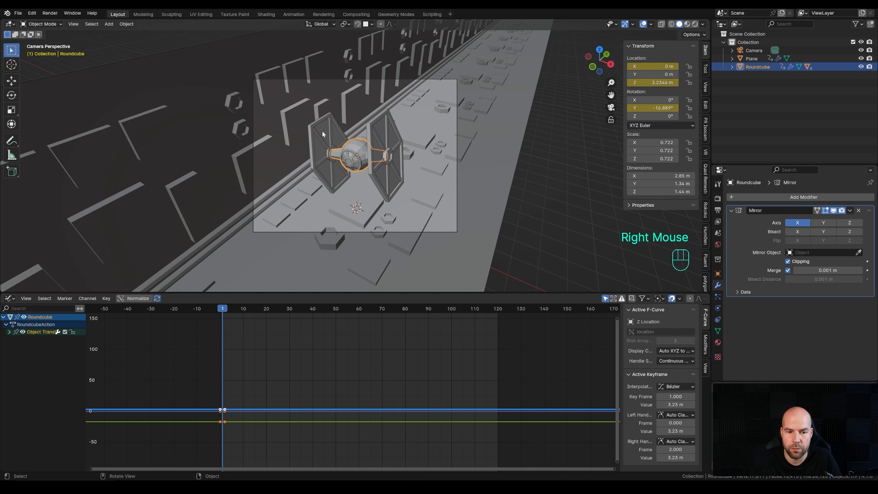
Add a Noise F-curve modifier to the TIE fighter's Z Location channel
click(9, 332)
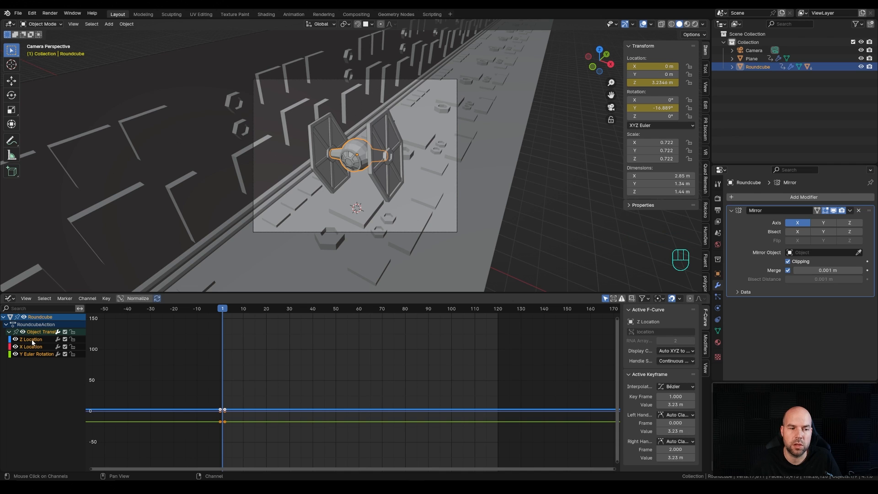
click(32, 339)
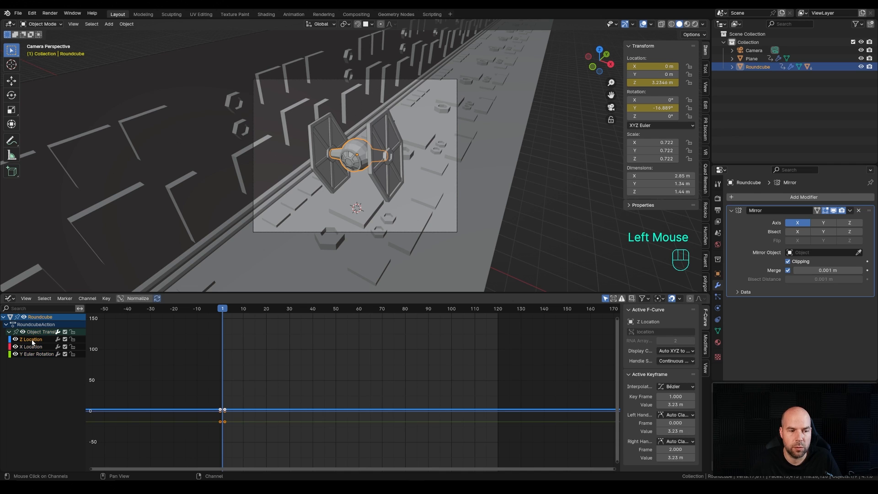
click(706, 344)
key(n)
key(n)
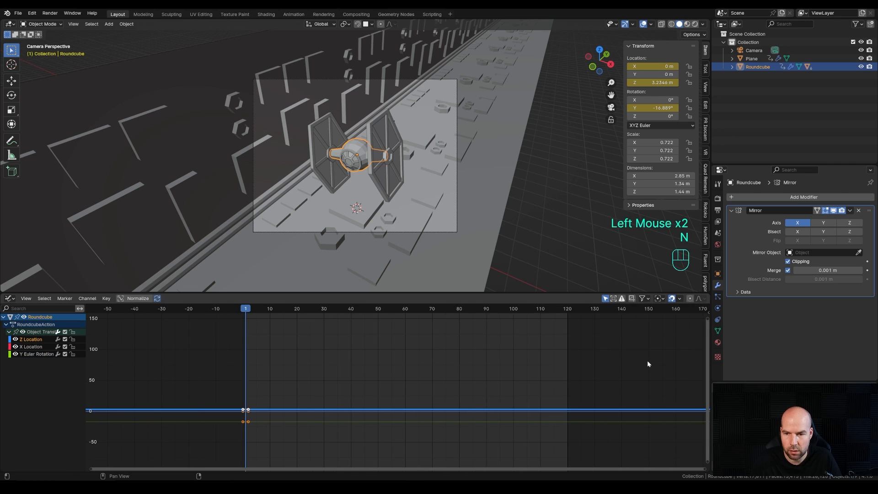
click(645, 311)
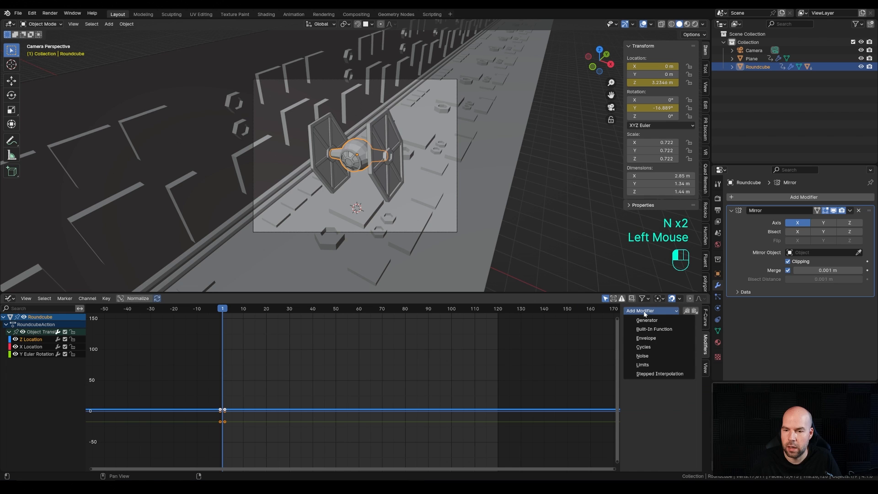
click(650, 357)
Set the Noise modifier's scale to 20 and strength to 0.5 while playing back the animation
click(673, 346)
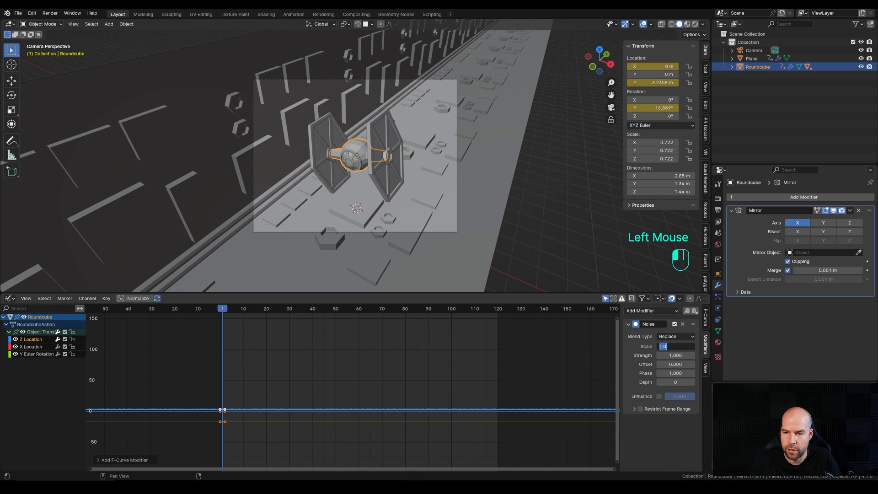
text(20)
key(Return)
key(space)
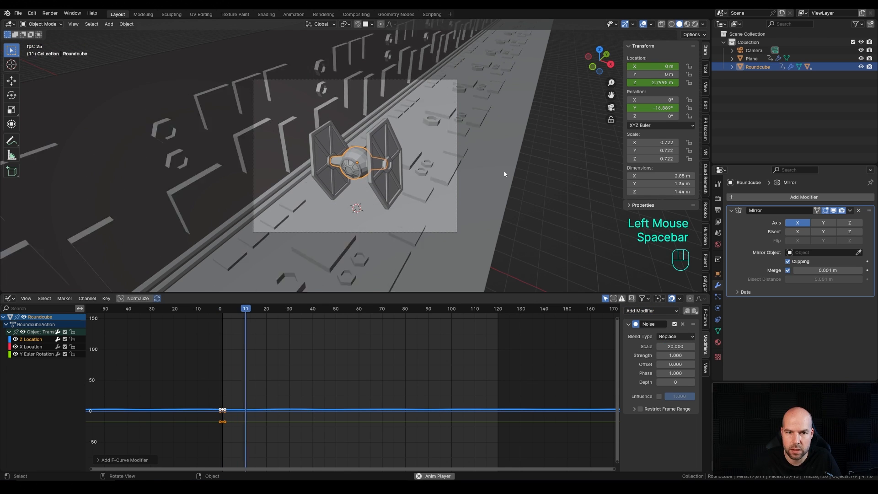
click(675, 355)
text(0.5)
key(Return)
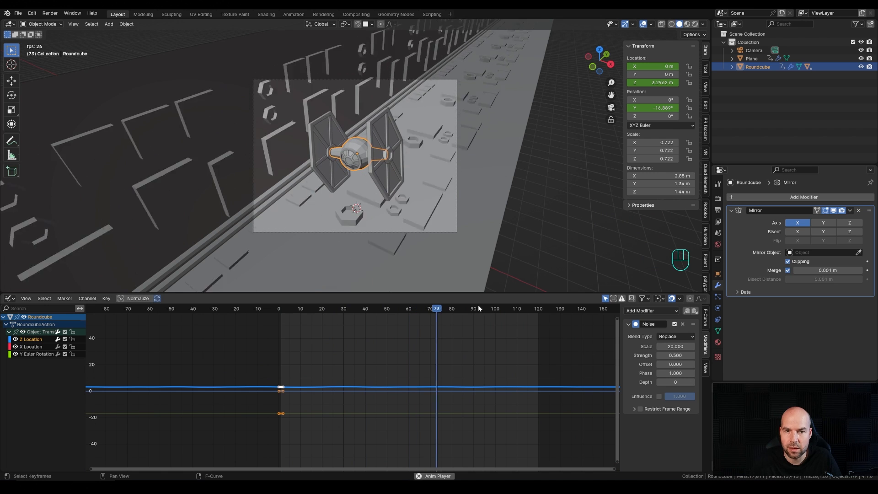
Play back the animation across the loop point at frame 120 and return to frame 1
click(539, 309)
key(space)
key(space)
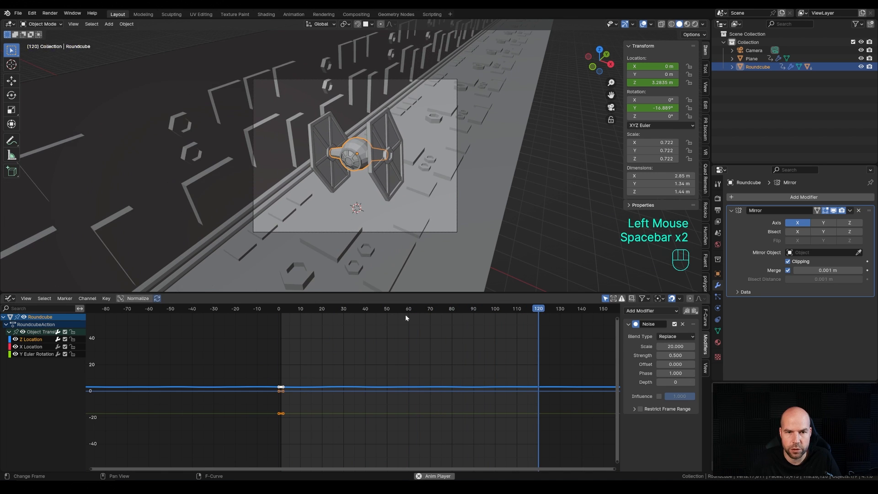
click(286, 309)
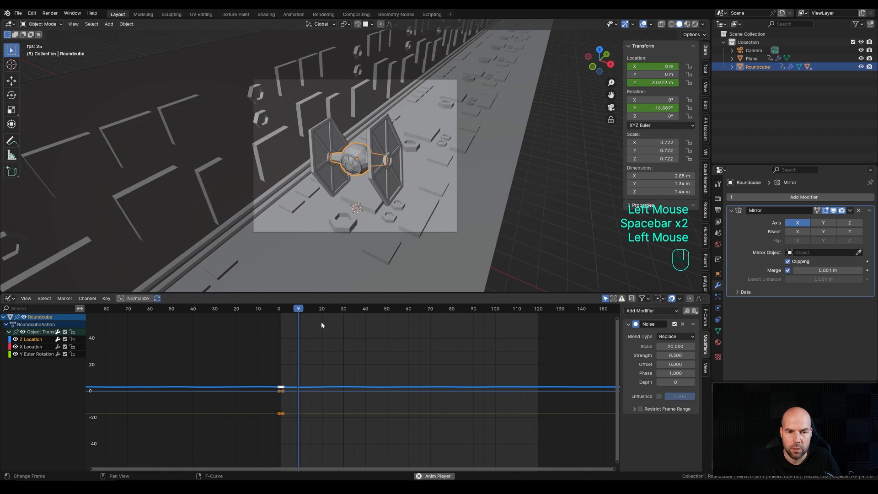
key(space)
drag(298, 312, 280, 311)
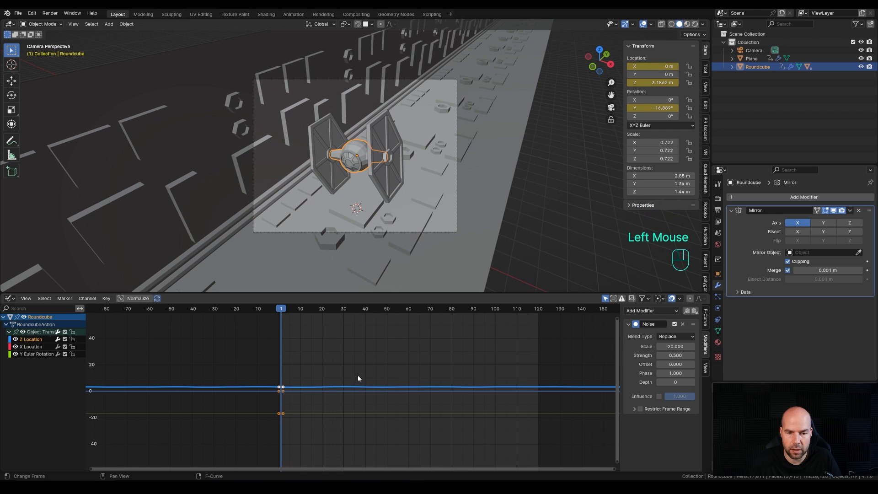
Restrict the Z Location noise to the frame range from 1 to 120
key(ctrl)
ctrl+middle_drag(383, 396, 386, 407)
middle_drag(386, 406, 322, 419)
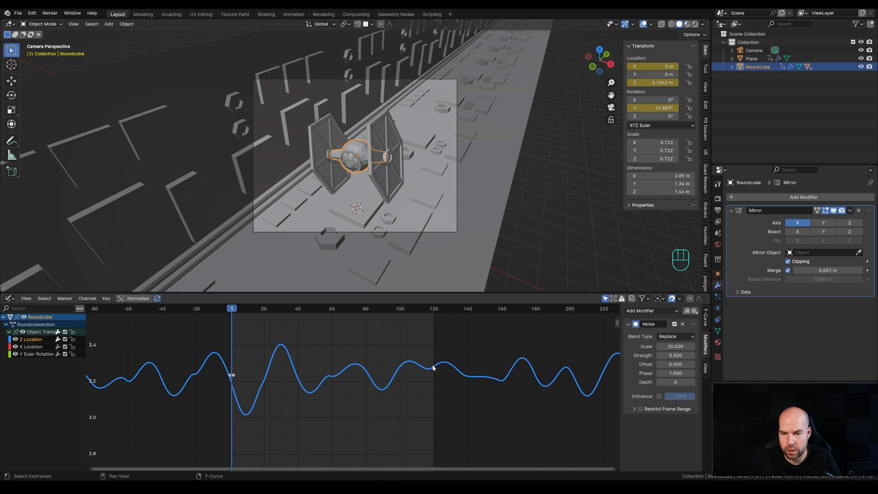
click(641, 409)
click(635, 409)
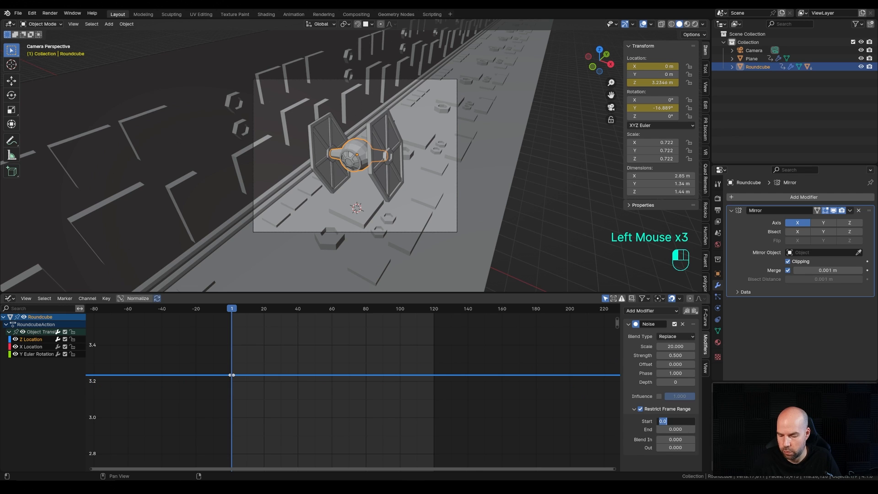
text(1)
key(Tab)
text(120)
key(Return)
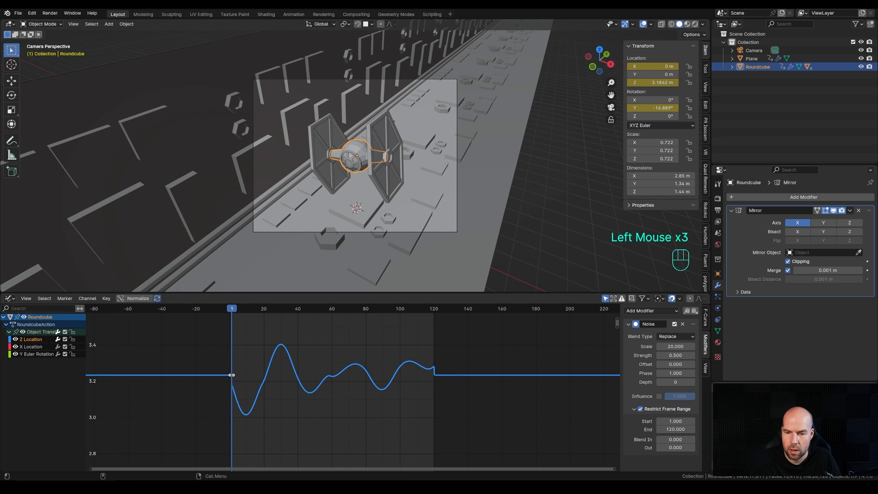
Set the Z Location noise's Blend In and Blend Out to 20 frames each
click(675, 439)
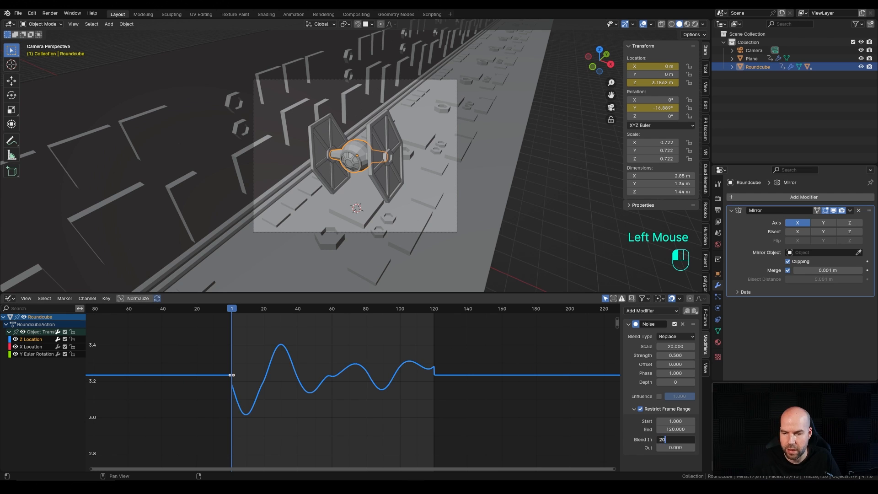
key(Tab)
text(20)
key(Return)
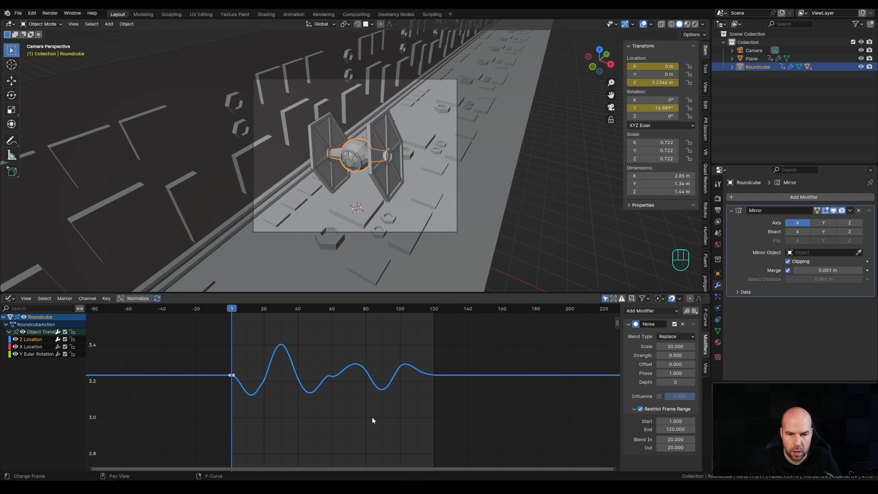
Set the Z Location noise offset to about -20.8, play back the animation, and go back to frame 3
scroll(425, 394, up, 4)
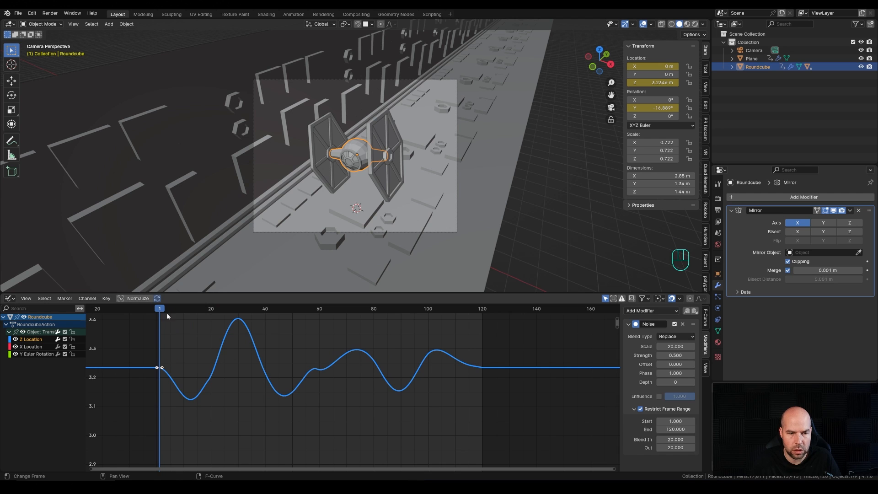
drag(675, 364, 630, 364)
key(space)
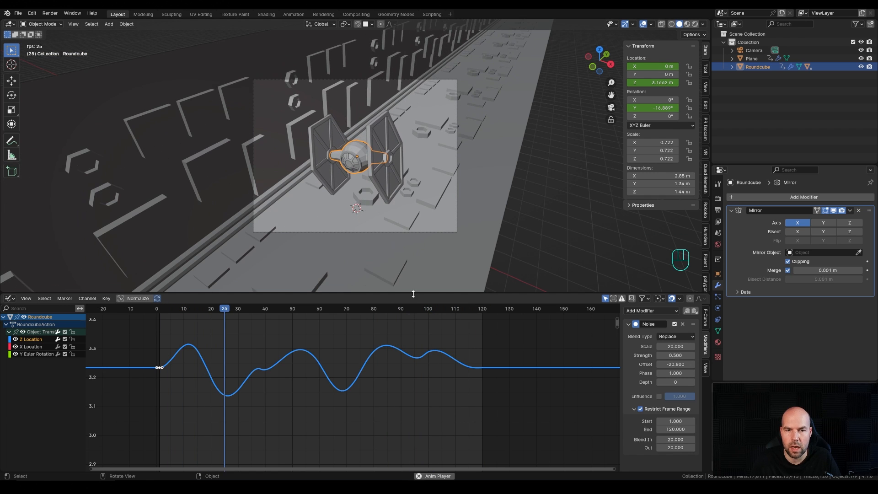
key(space)
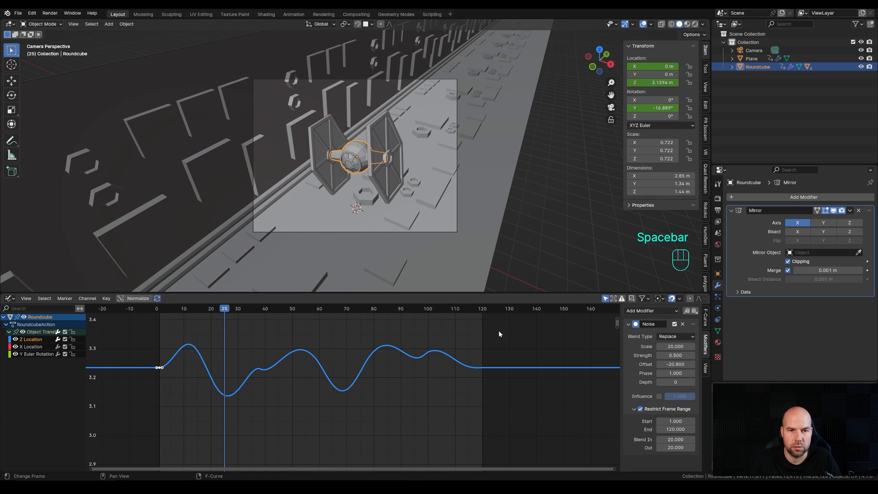
click(165, 315)
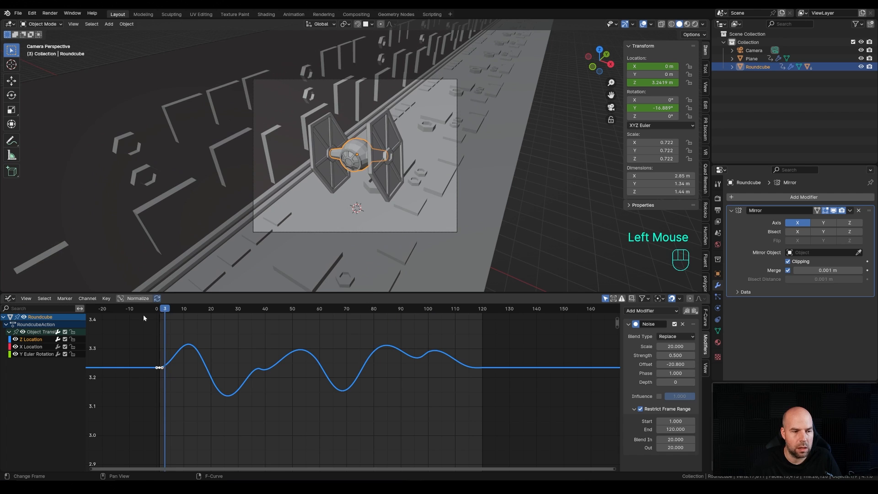
At frame 40, move the ship about -1.76 m along global X and insert a single keyframe on its X location
click(29, 347)
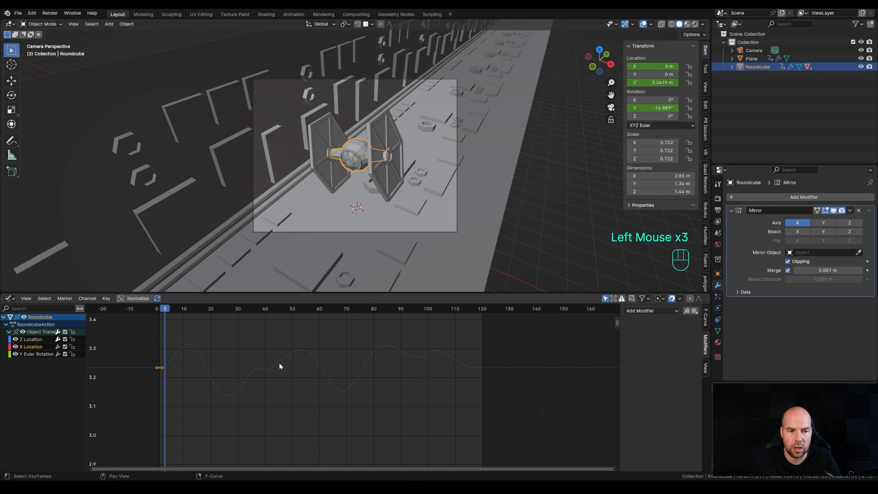
click(159, 312)
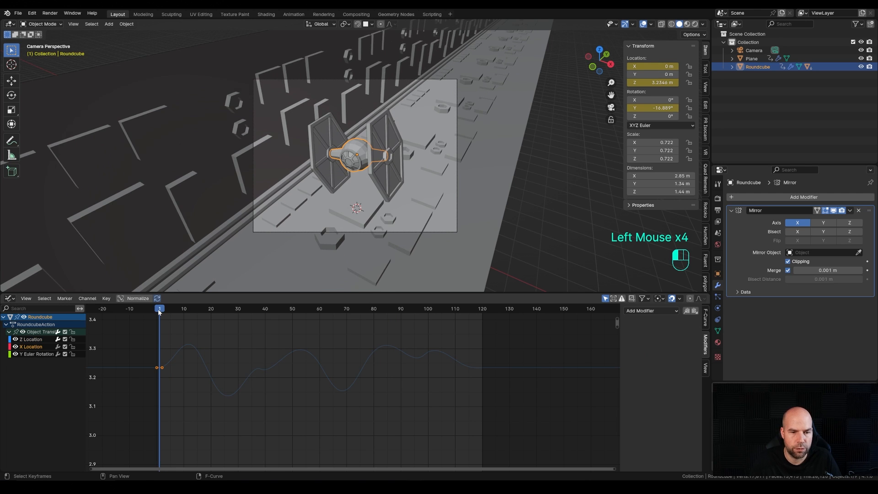
drag(160, 311, 266, 311)
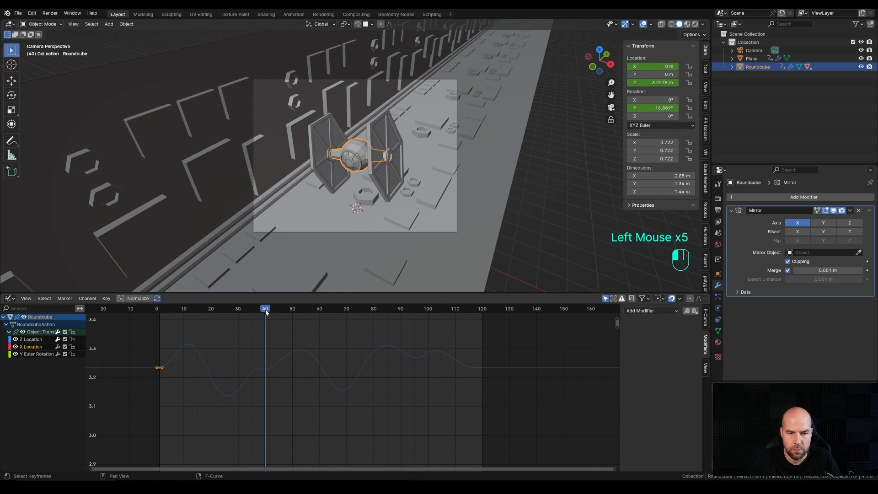
key(g)
key(x)
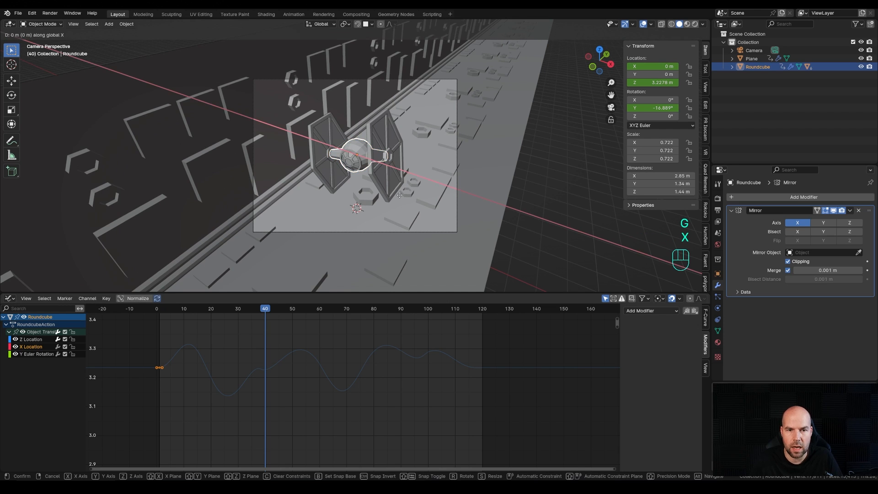
click(366, 189)
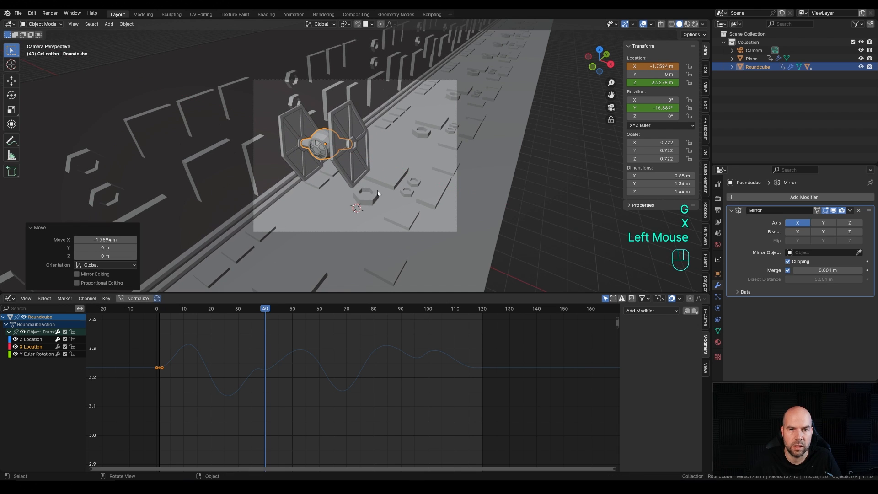
right_click(660, 67)
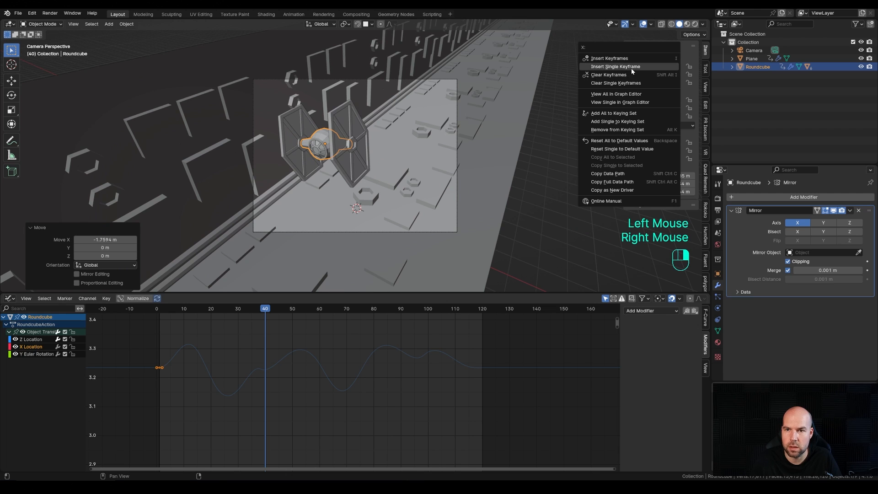
click(631, 68)
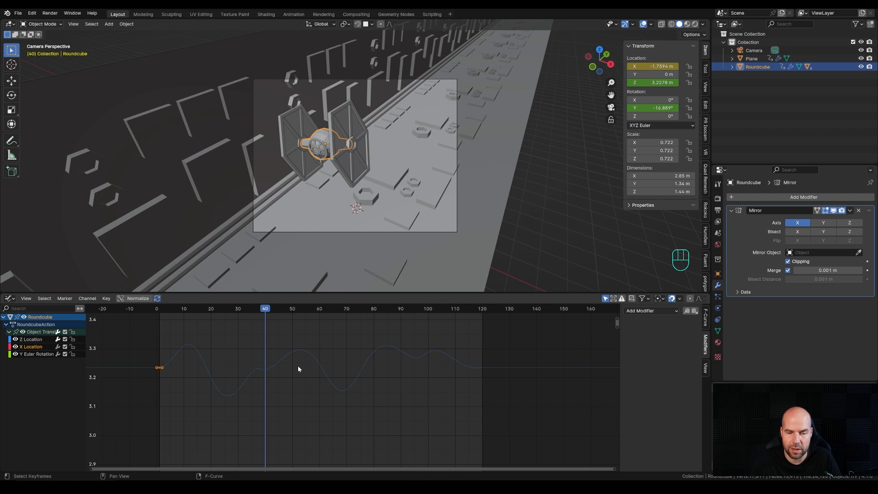
Duplicate the X Location keyframe at frame 40 to frame 90 and raise it to a value of about 1.7
middle_drag(338, 343, 295, 365)
click(172, 311)
drag(171, 311, 268, 322)
scroll(353, 371, down, 1)
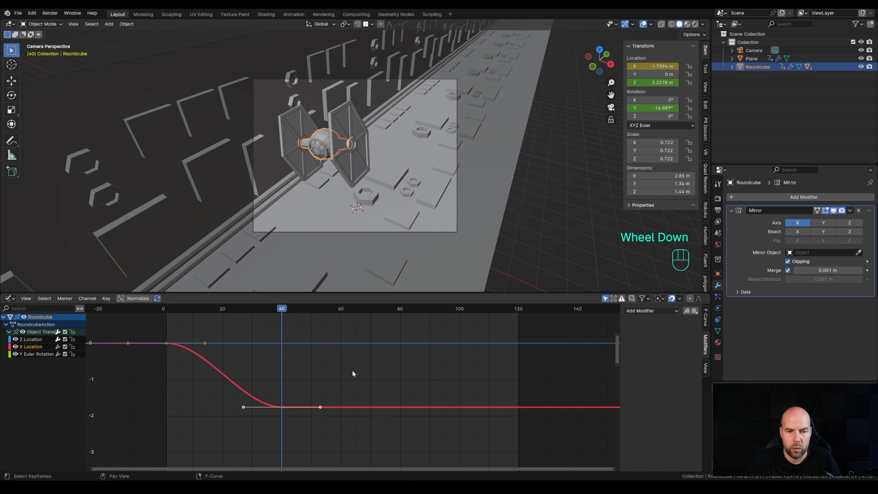
middle_drag(419, 358, 390, 389)
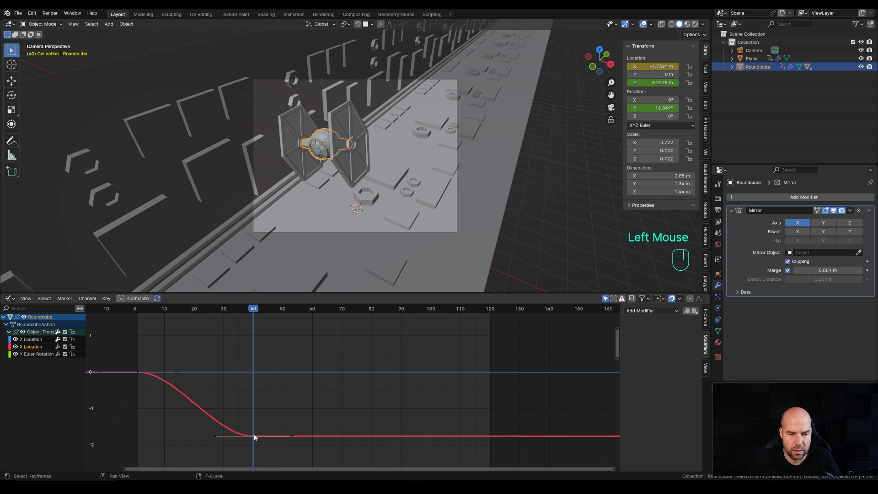
key(shift+d)
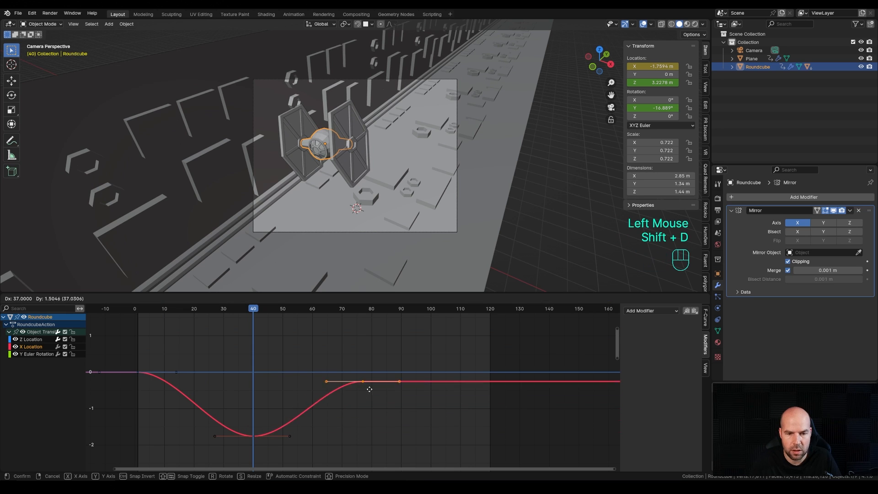
click(406, 328)
middle_drag(423, 356, 425, 389)
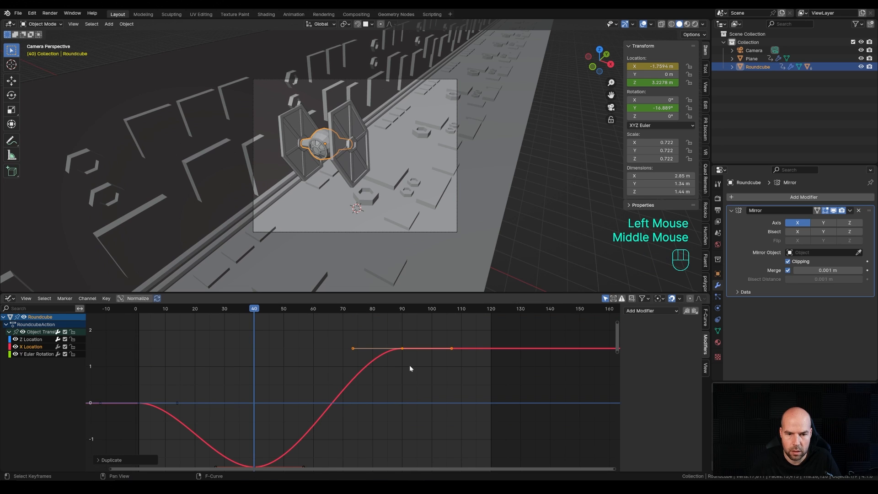
key(g)
key(y)
click(411, 359)
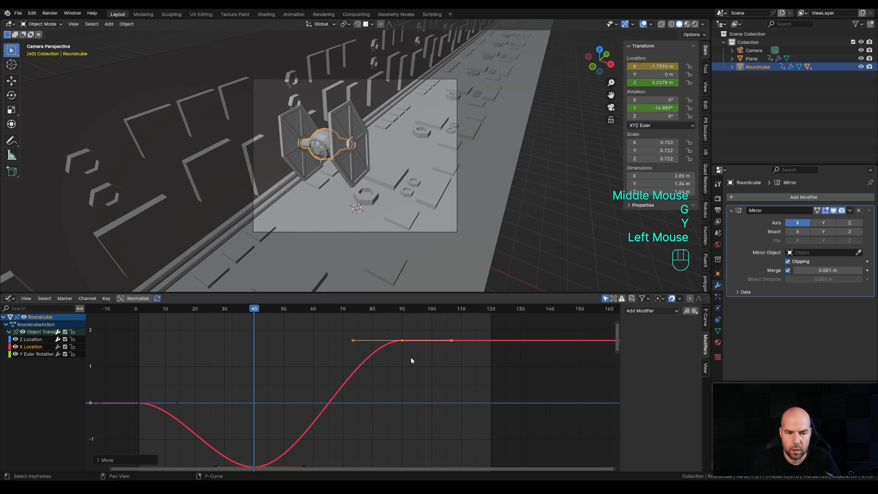
Duplicate the first X Location keyframe along the time axis to about frame 121, keeping its value
click(136, 402)
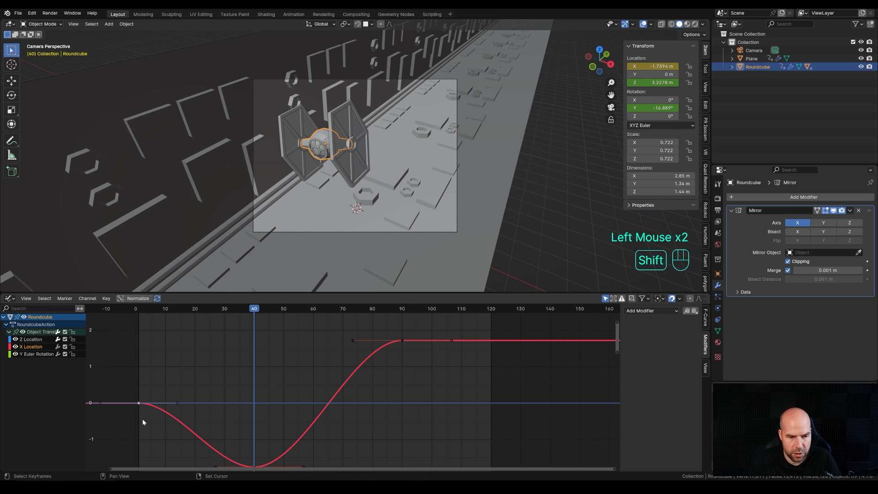
key(shift+d)
key(x)
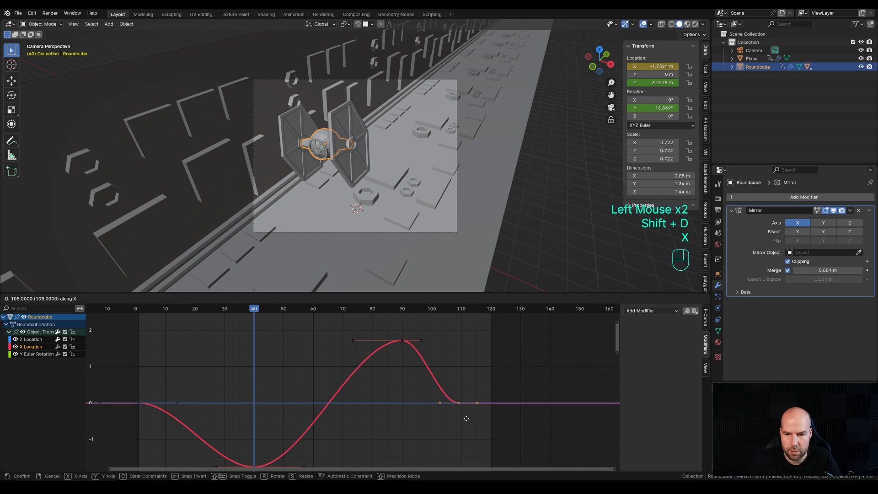
click(497, 416)
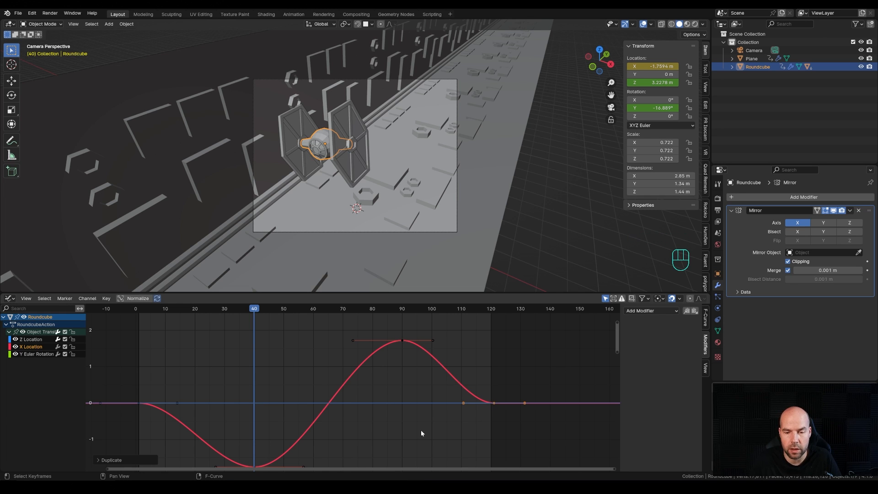
shift+middle_drag(421, 433, 427, 404)
shift+scroll(369, 392, down, 2)
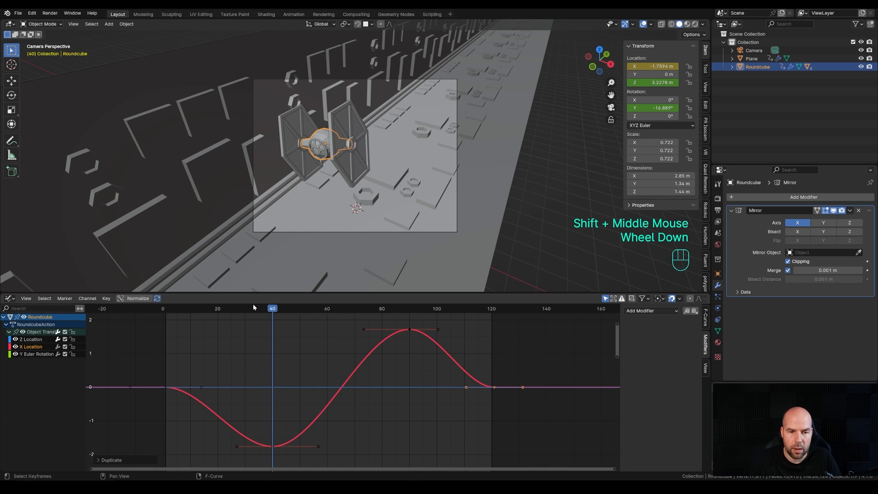
Scrub through the ship's side-to-side motion and play back the animation across the loop point
drag(254, 307, 474, 339)
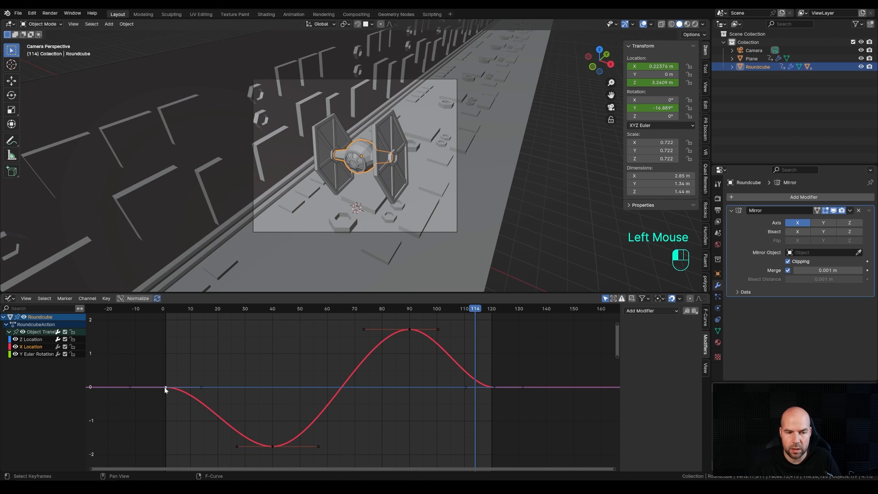
double_click(459, 322)
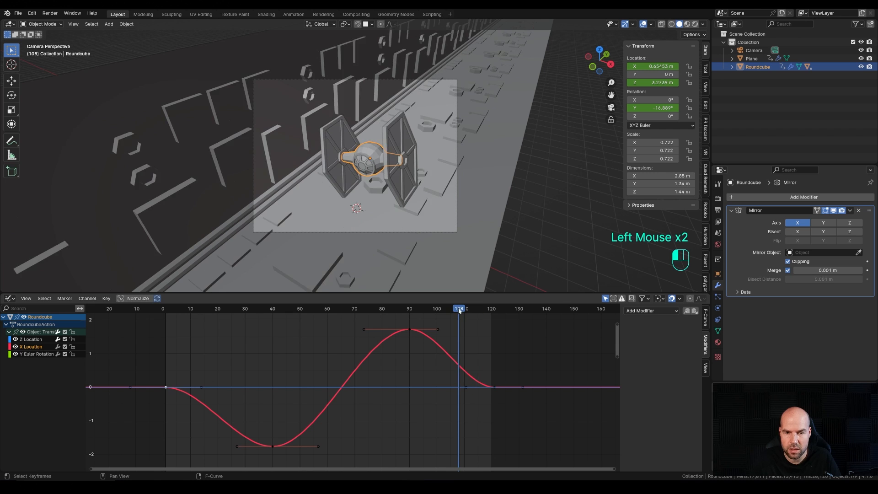
key(space)
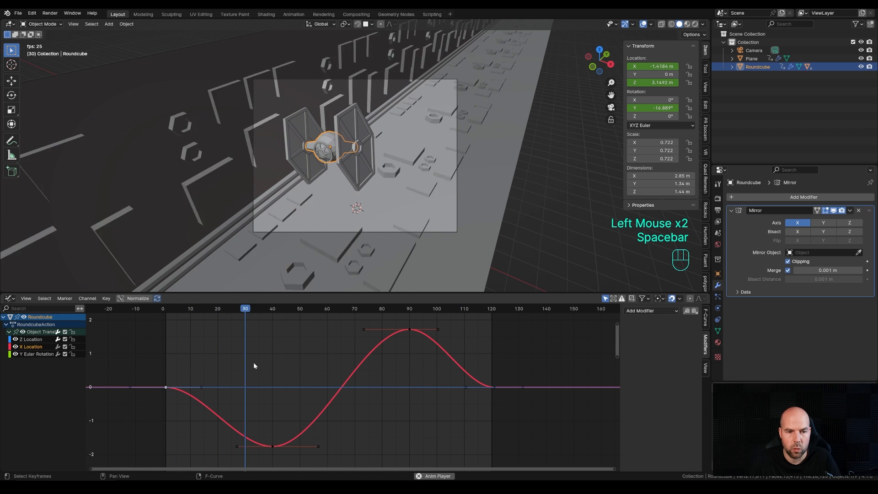
key(space)
Tilt the handles of the first and last X Location keyframes to matching downward slopes for continuous motion across the loop
click(202, 388)
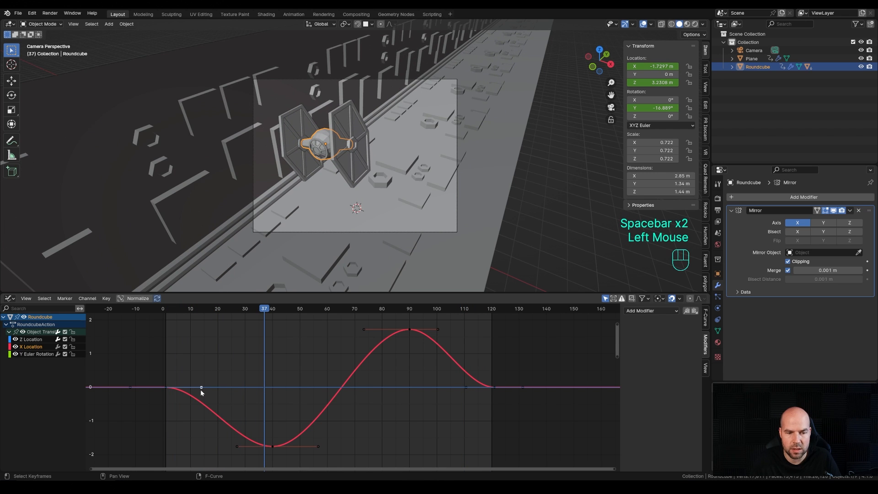
drag(201, 388, 198, 399)
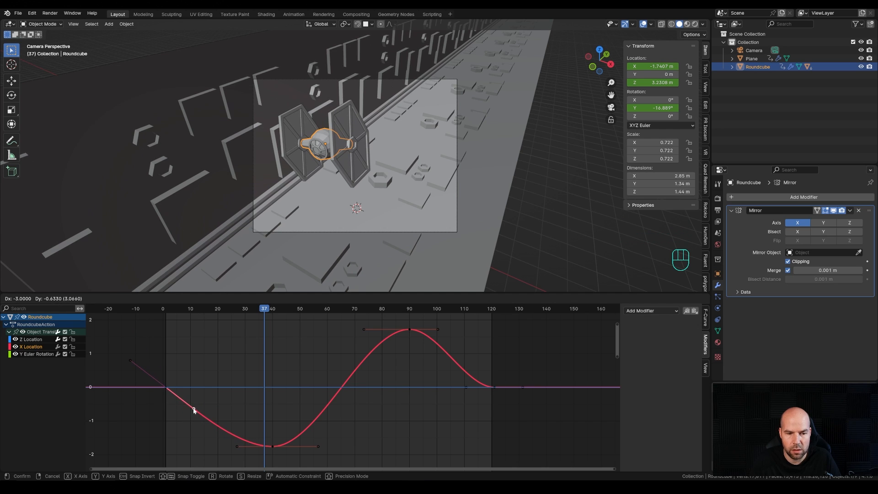
click(194, 410)
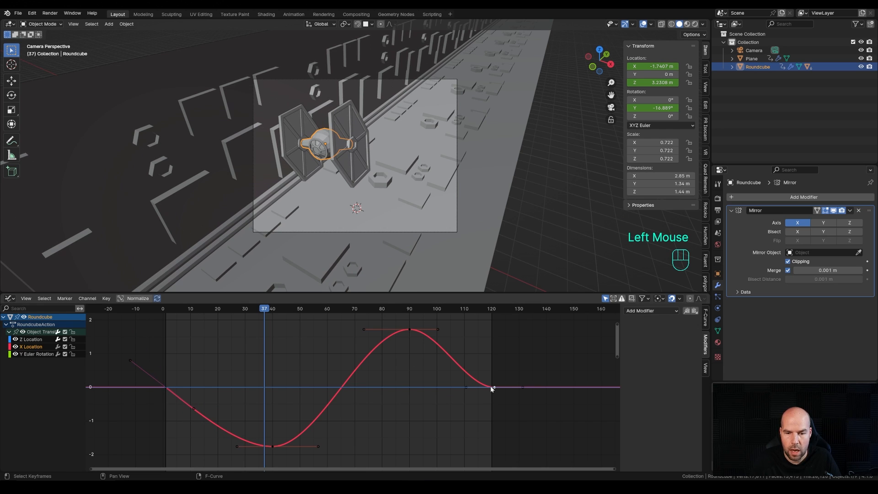
drag(466, 388, 469, 367)
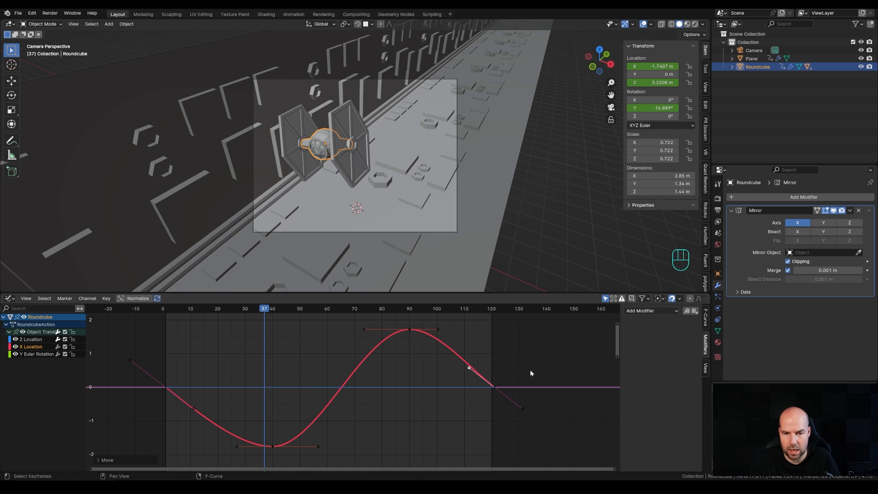
Play back the loop and scrub from frame 40 to frame 68 to check the sideways motion
click(393, 313)
key(space)
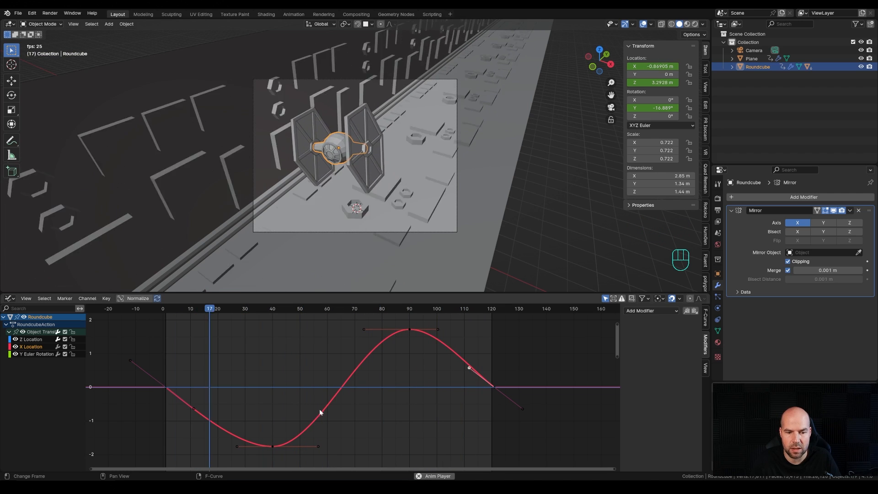
key(space)
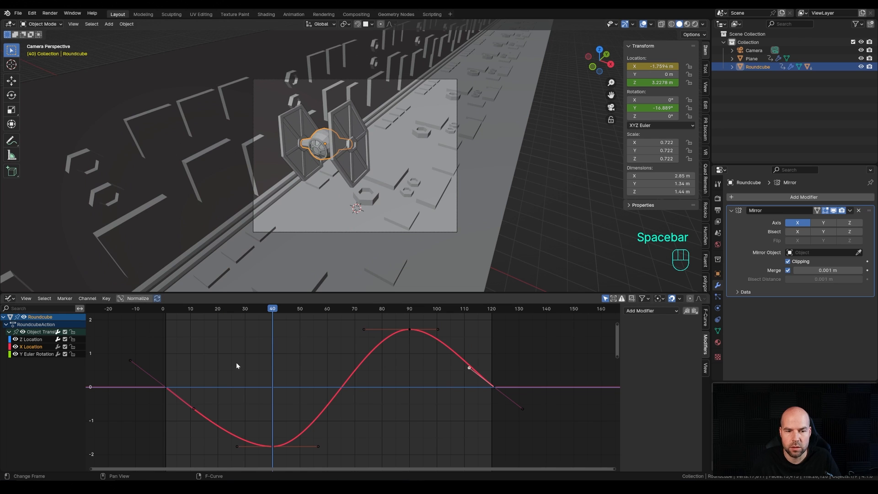
drag(247, 308, 349, 362)
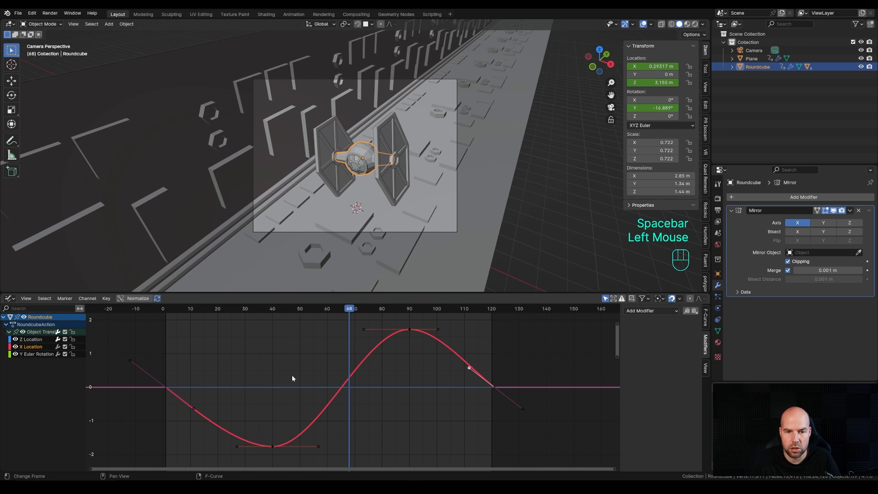
Select all X Location keyframes and scale their values vertically around zero by about 0.78
drag(151, 327, 505, 467)
key(s)
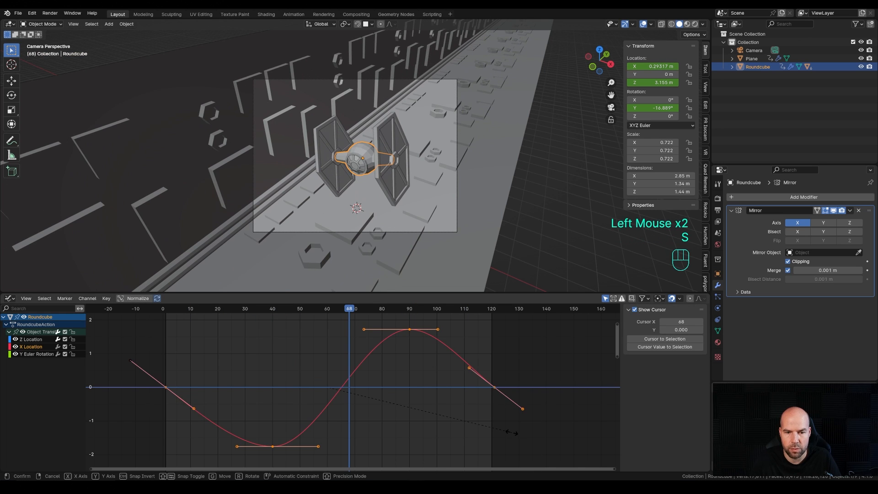
key(z)
key(y)
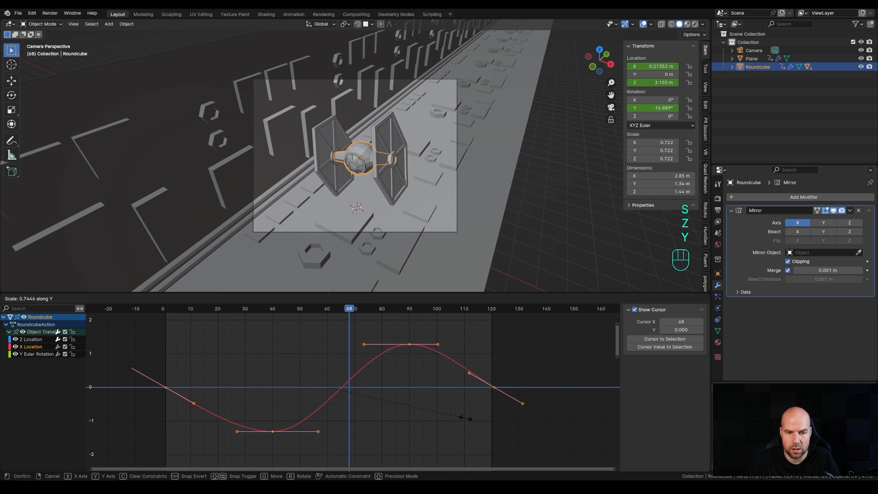
click(462, 416)
Play back the animation from the start to review the reduced side-to-side motion
drag(186, 309, 163, 315)
key(space)
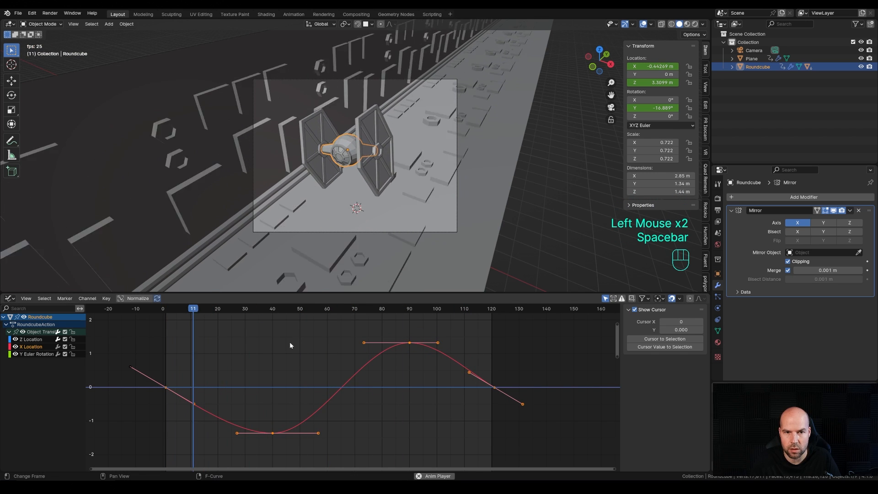
key(space)
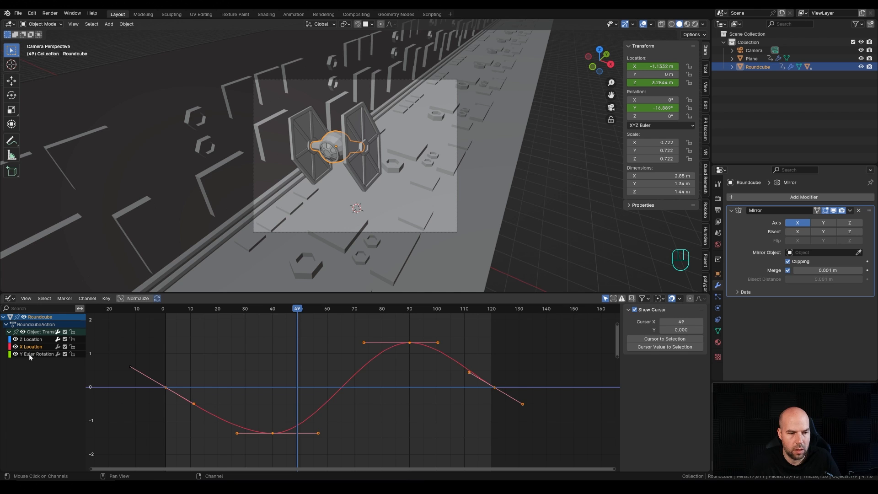
Return to frame 1, frame all curves in the graph, and save the file
drag(315, 312, 182, 315)
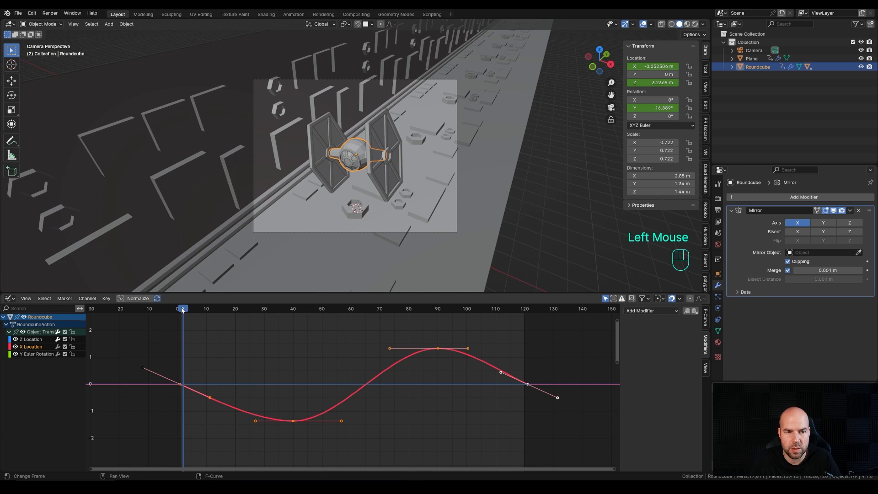
click(181, 311)
key(Home)
key(ctrl+s)
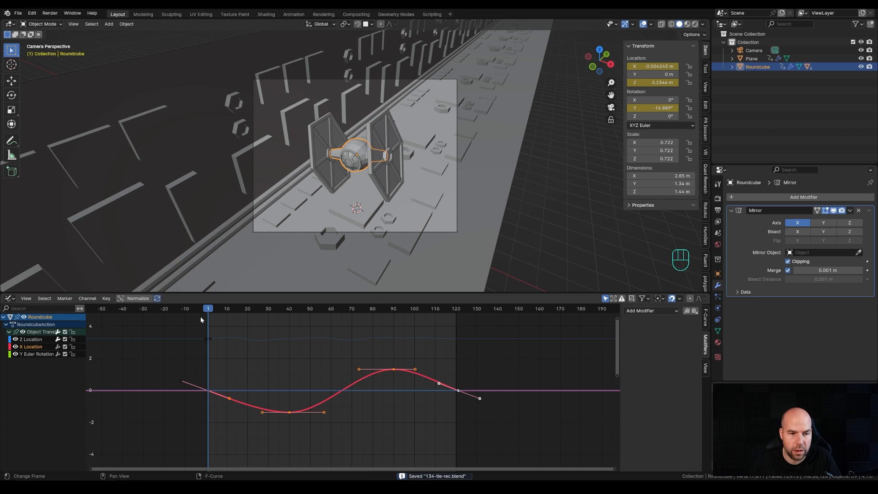
Insert a single keyframe on the ship's Y rotation at frame 30 and go to frame 50
drag(210, 310, 270, 313)
right_click(649, 110)
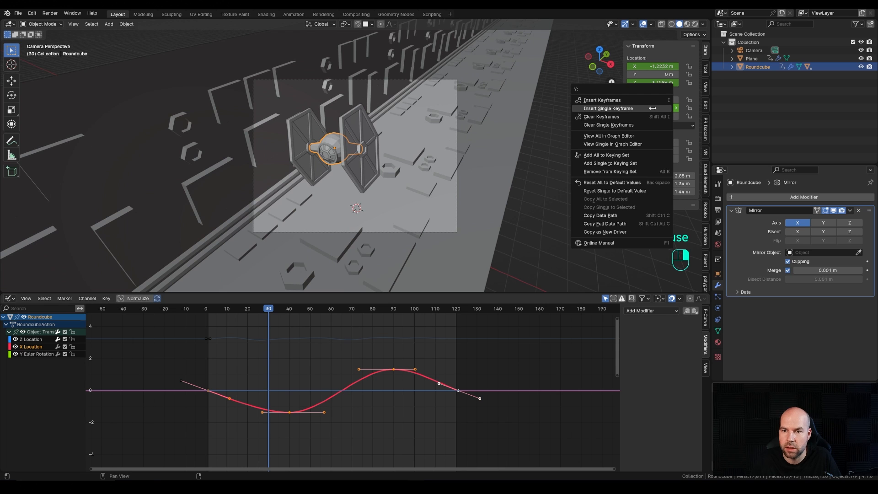
click(621, 109)
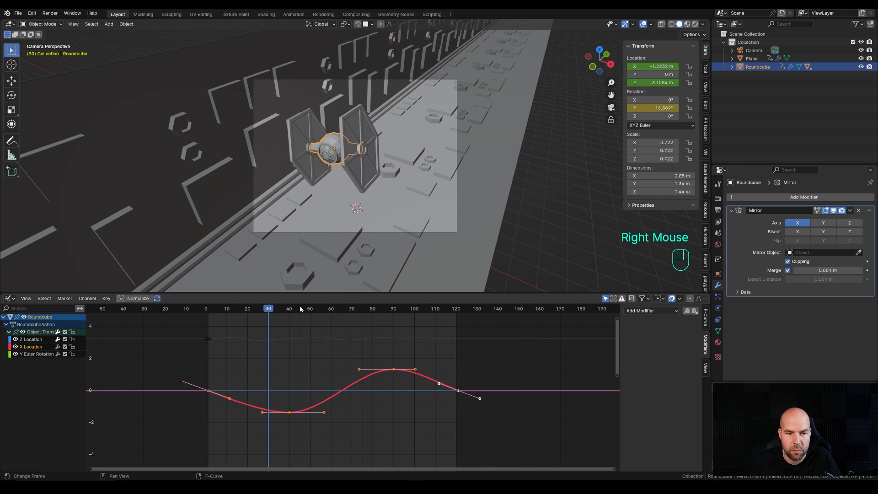
drag(271, 311, 311, 311)
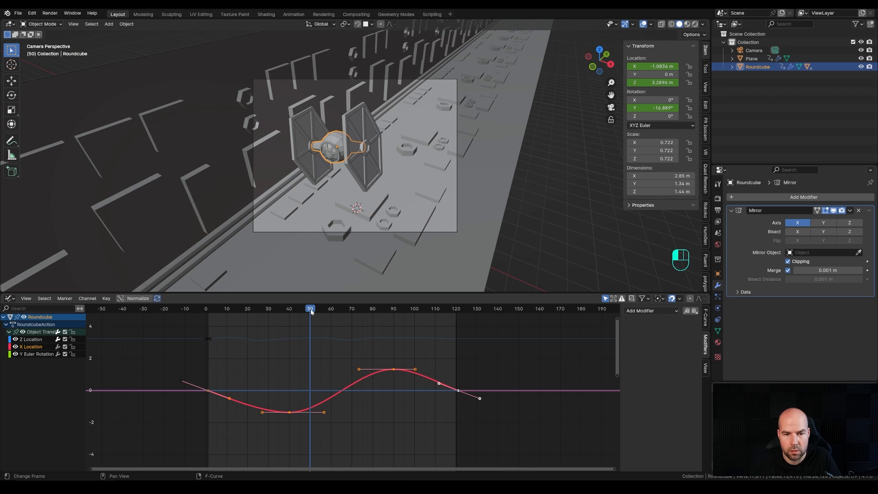
At frame 50, rotate the ship about 31.5° around Y and insert a single keyframe on its Y rotation
mouse_move(311, 310)
mouse_down()
mouse_move(328, 310)
mouse_move(310, 312)
mouse_up()
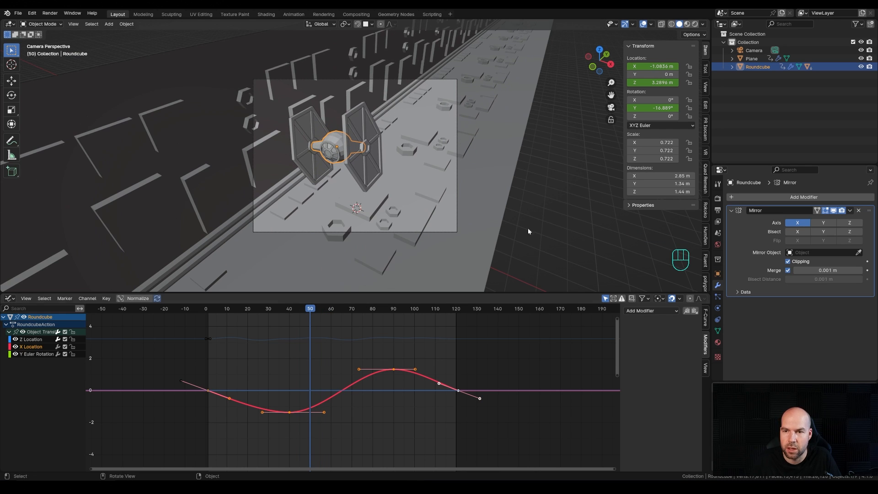
key(r)
key(y)
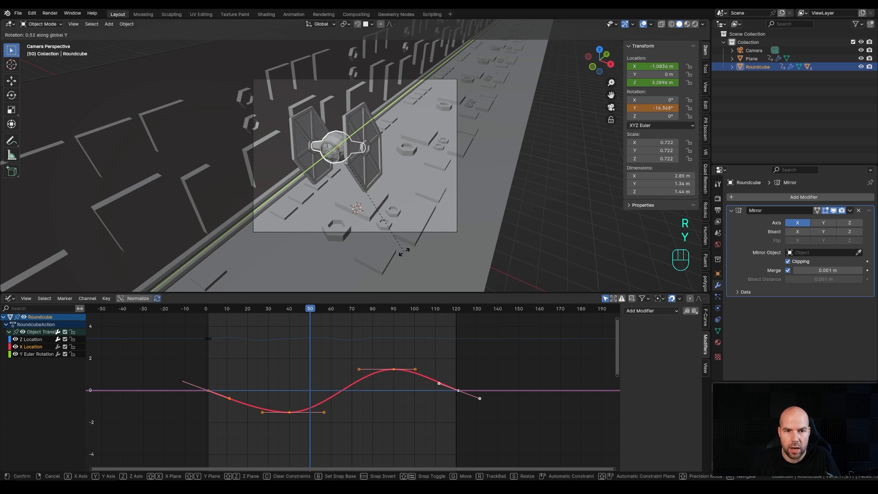
click(351, 316)
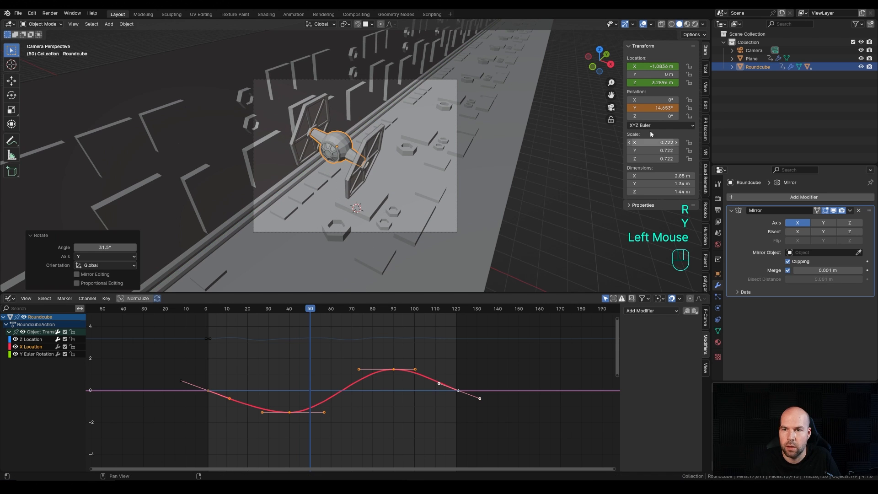
right_click(654, 108)
click(637, 107)
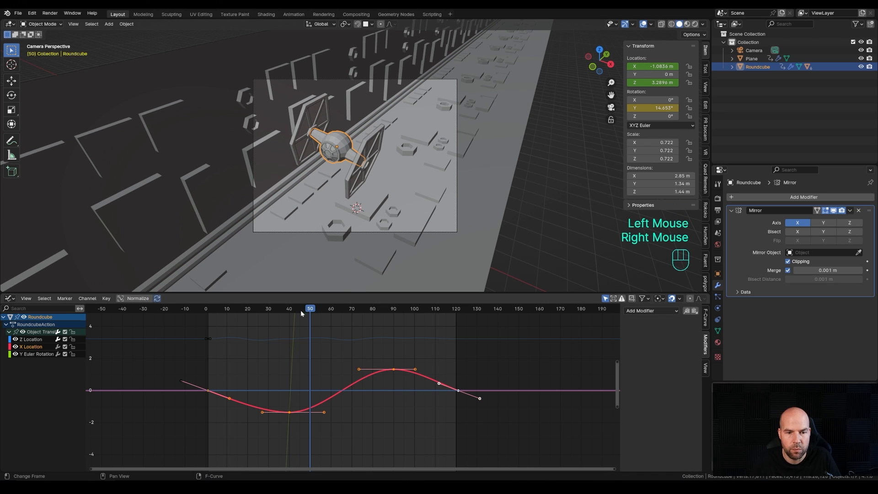
Go to frame 80 and insert a single keyframe holding the ship's current Y rotation
drag(310, 309, 372, 320)
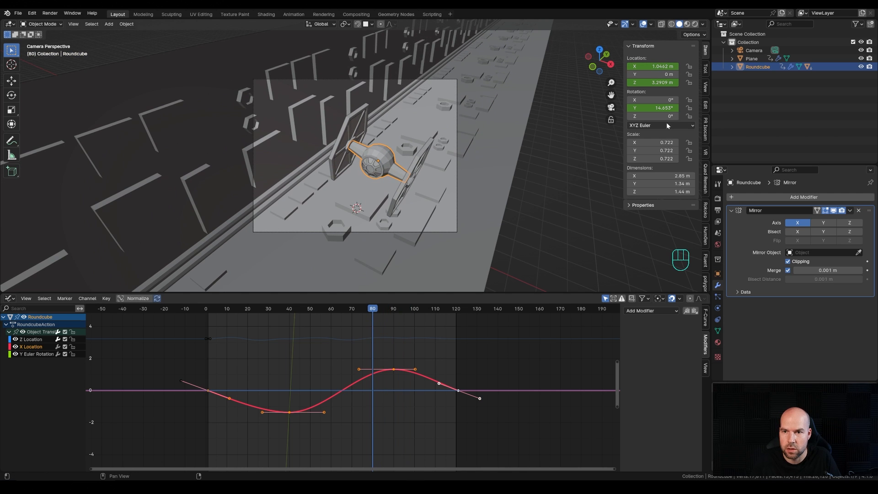
right_click(657, 107)
click(643, 107)
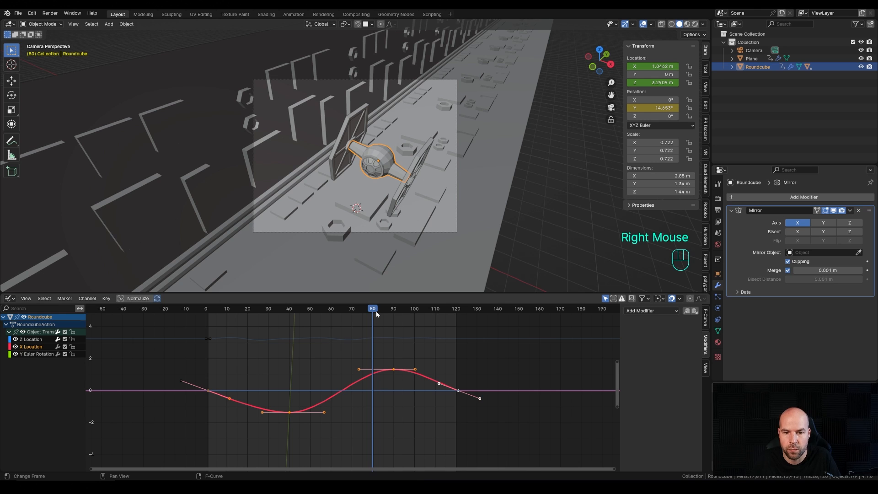
Go to frame 100 and duplicate the first Y rotation keyframe horizontally to about that frame
drag(376, 312, 414, 318)
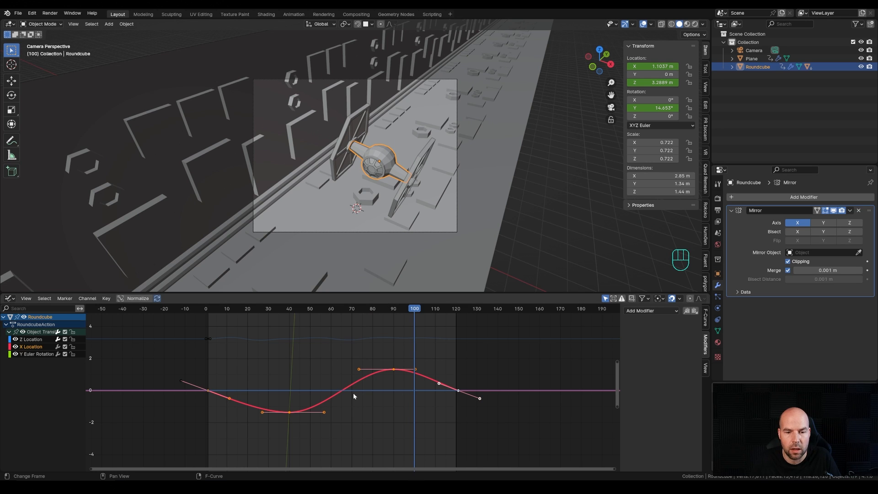
ctrl+middle_drag(341, 359, 347, 382)
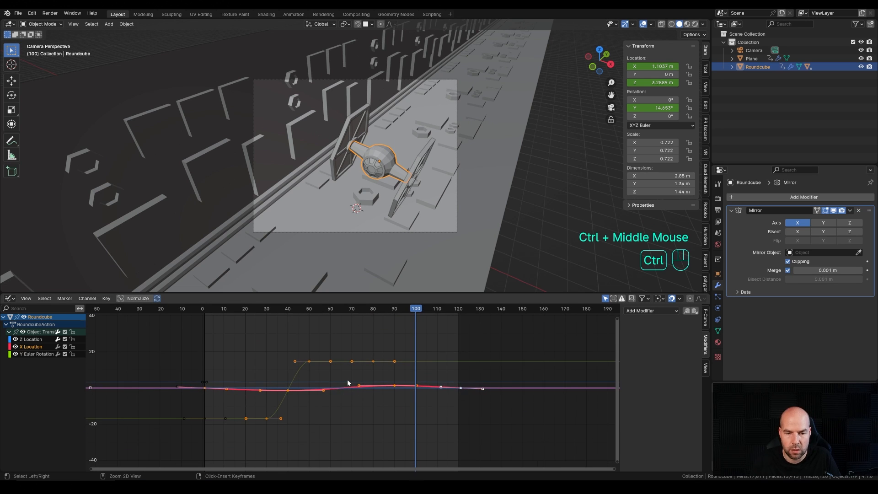
click(205, 418)
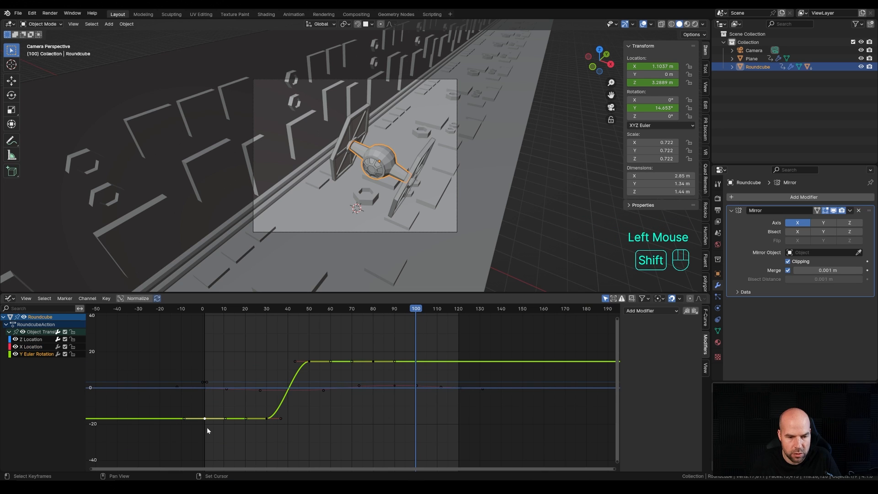
key(shift+d)
key(x)
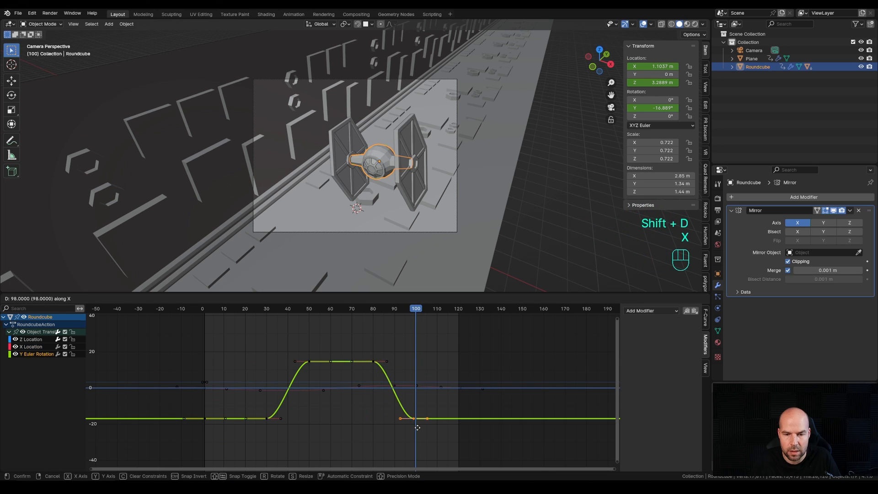
click(417, 427)
Play back the animation through the camera to review the ship's banking roll
drag(389, 309, 436, 328)
key(space)
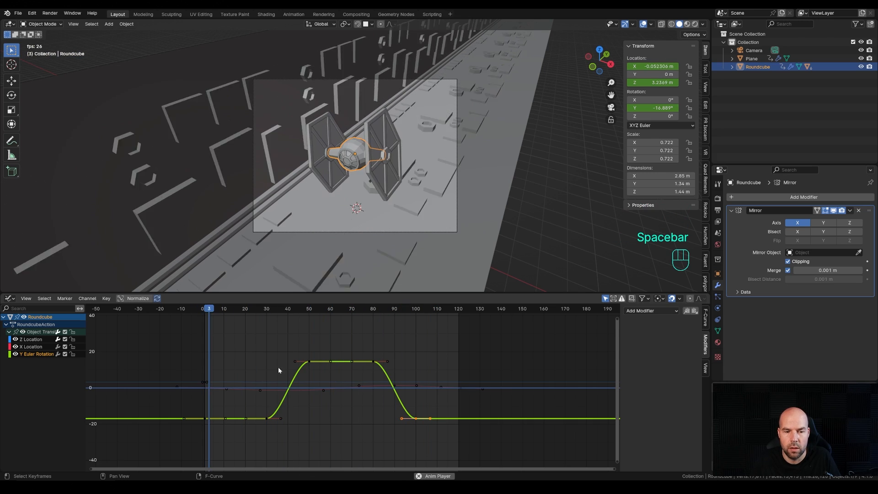
scroll(367, 195, up, 2)
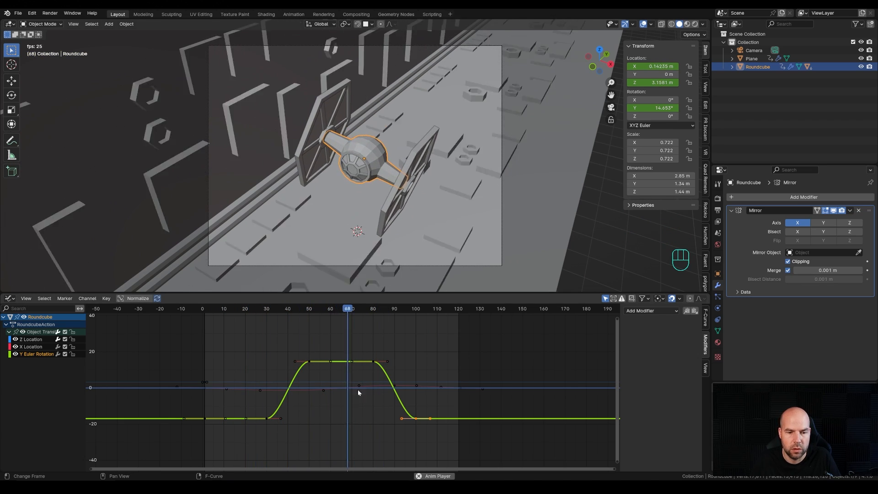
key(space)
Set the scene's frame rate to 30 fps and play back the animation at the new speed
click(718, 210)
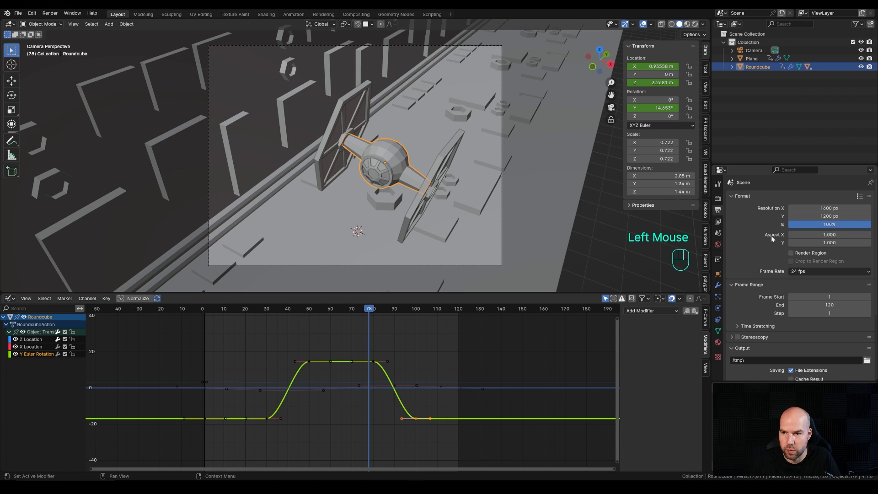
click(817, 273)
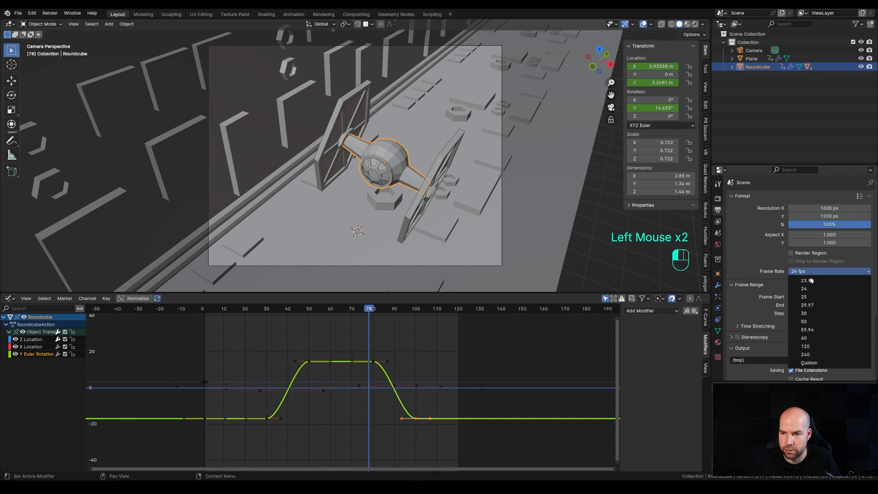
click(811, 315)
key(space)
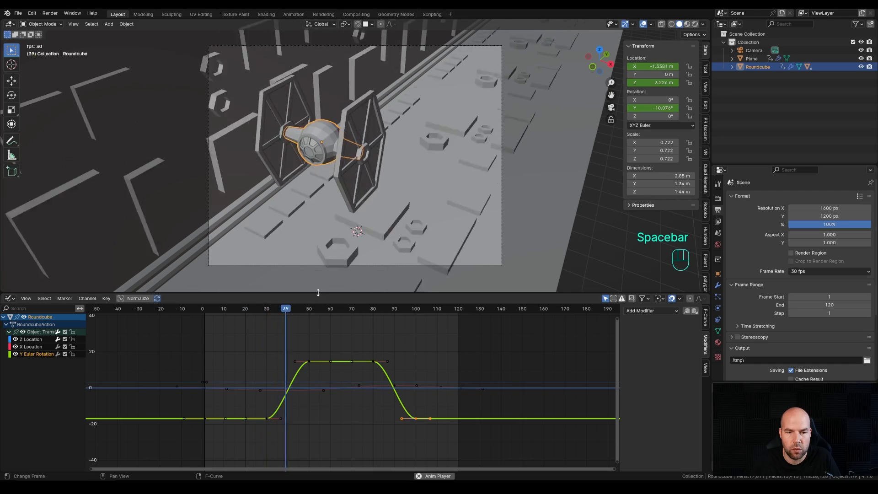
Enlarge the graph editor and widen the first roll transition by moving its Y rotation keyframes horizontally to about frames 24 and 56
drag(320, 293, 321, 271)
ctrl+scroll(303, 380, up, 4)
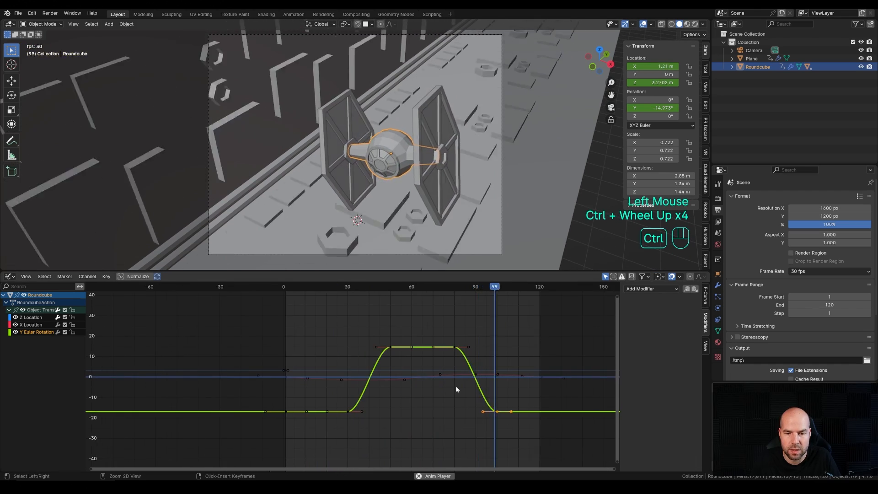
mouse_move(455, 386)
ctrl+middle_down()
mouse_move(455, 399)
mouse_move(467, 394)
ctrl+middle_up()
key(space)
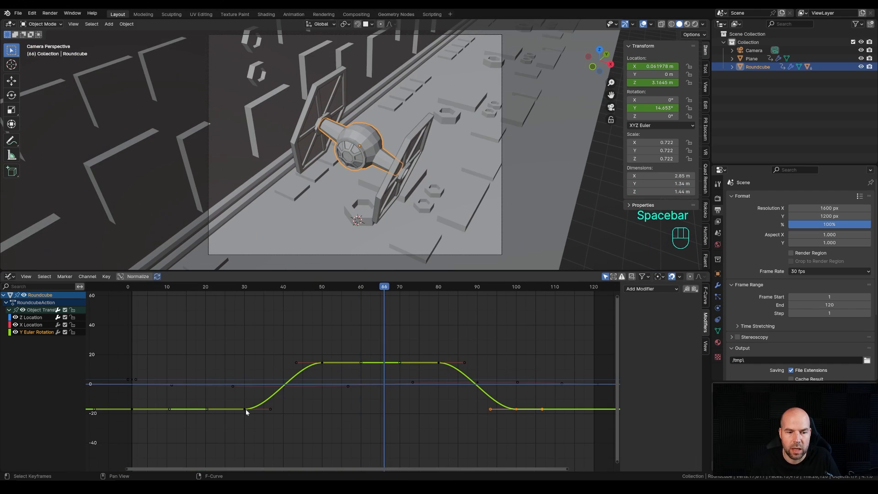
key(g)
key(x)
click(227, 423)
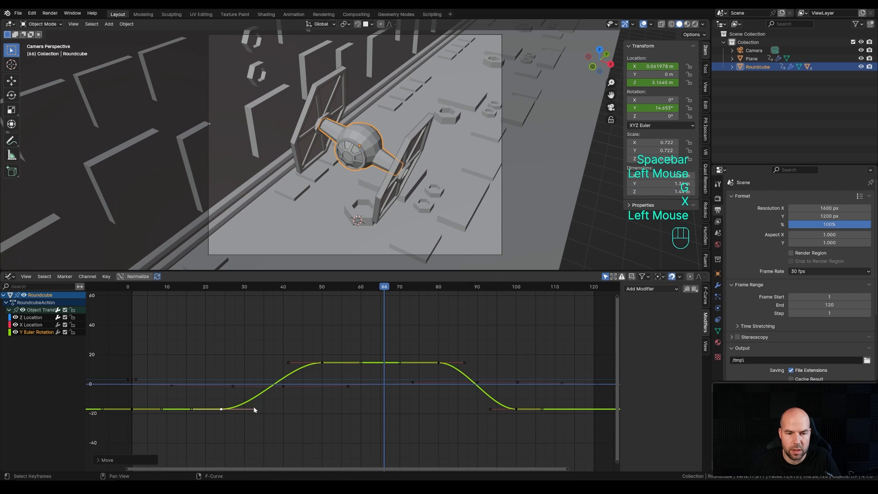
click(322, 362)
key(g)
key(x)
click(357, 367)
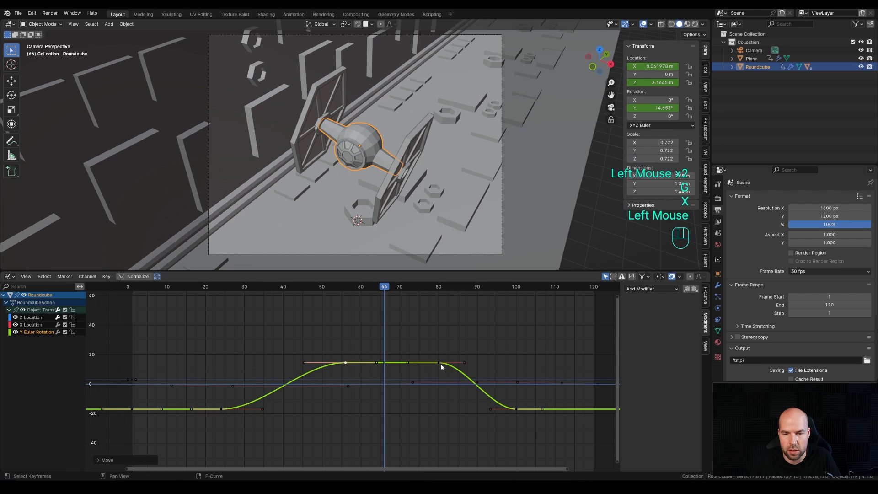
Widen the second roll transition by moving its Y rotation keyframes to about frames 72 and 106, and play back the result
click(439, 363)
key(g)
key(x)
click(513, 409)
click(513, 409)
key(g)
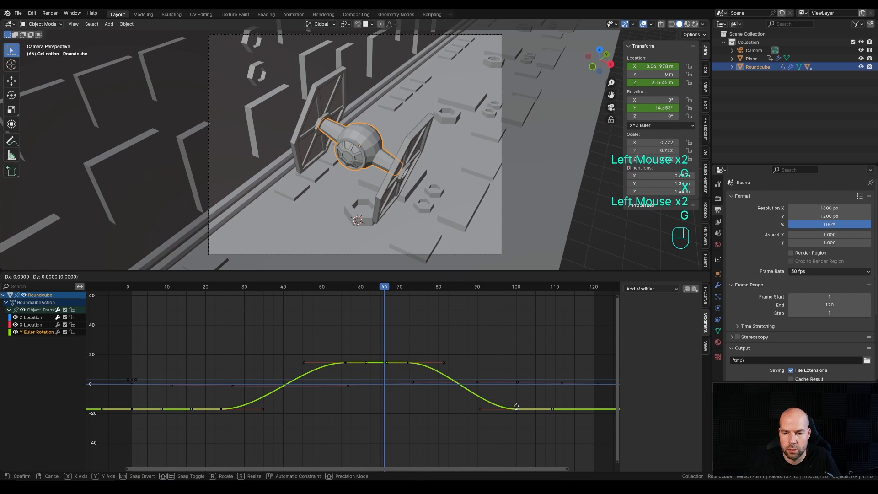
key(x)
click(539, 409)
click(223, 290)
key(space)
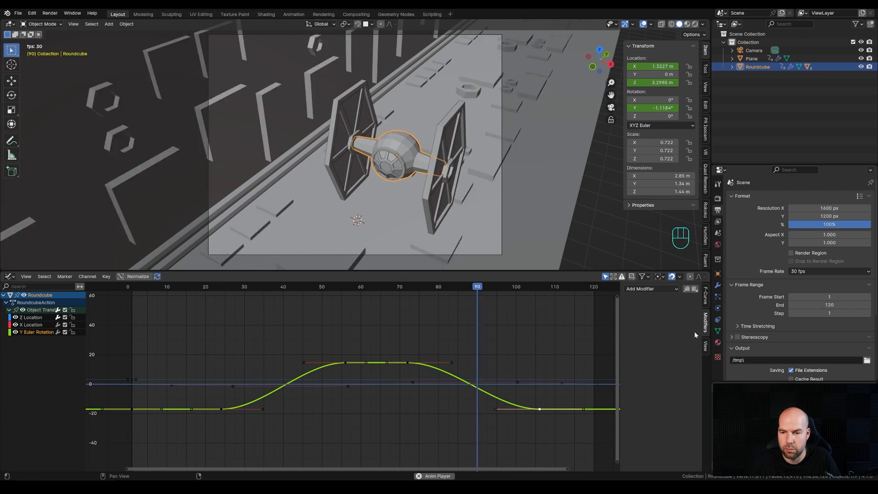
Add a Noise modifier to the Y rotation curve with scale 20 and strength 0.1
click(654, 289)
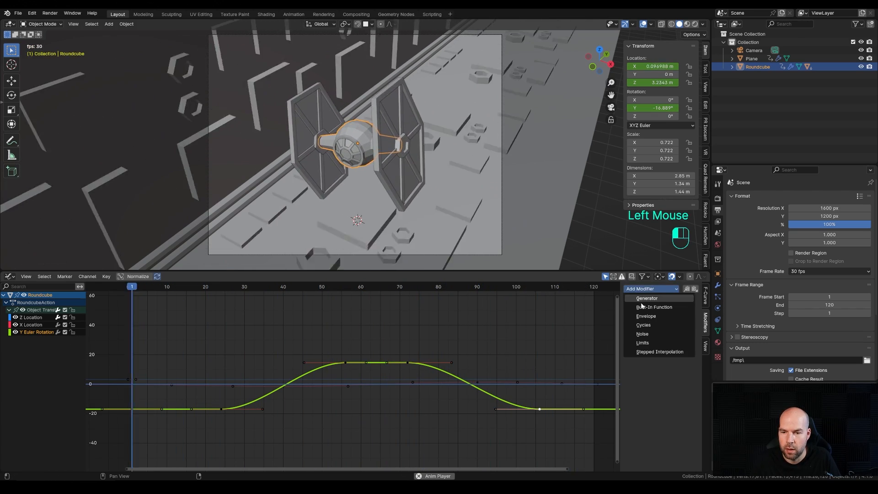
click(647, 338)
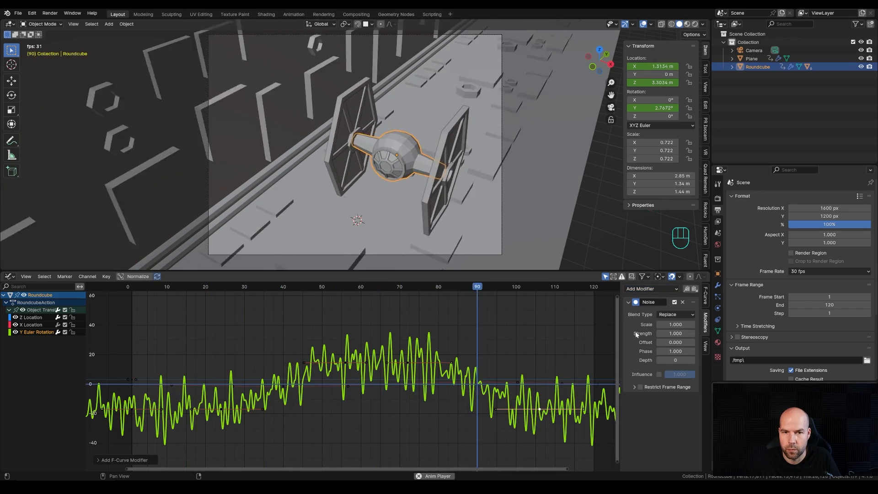
click(673, 325)
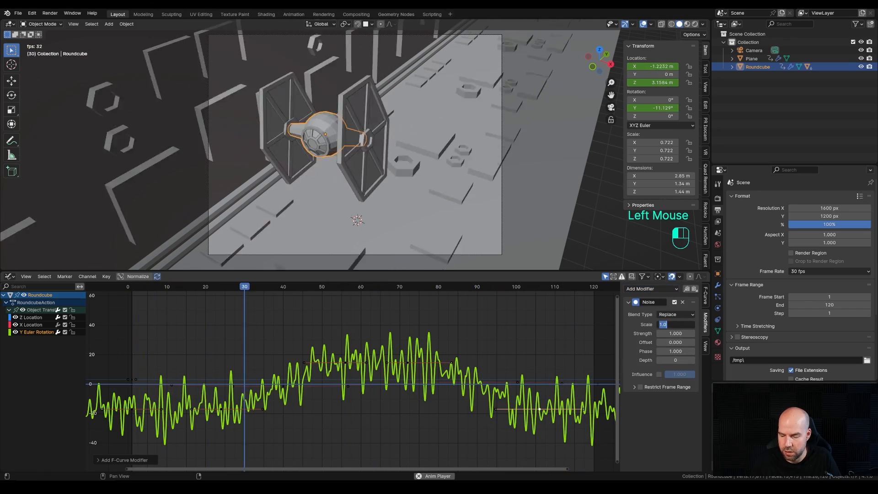
text(20)
key(Return)
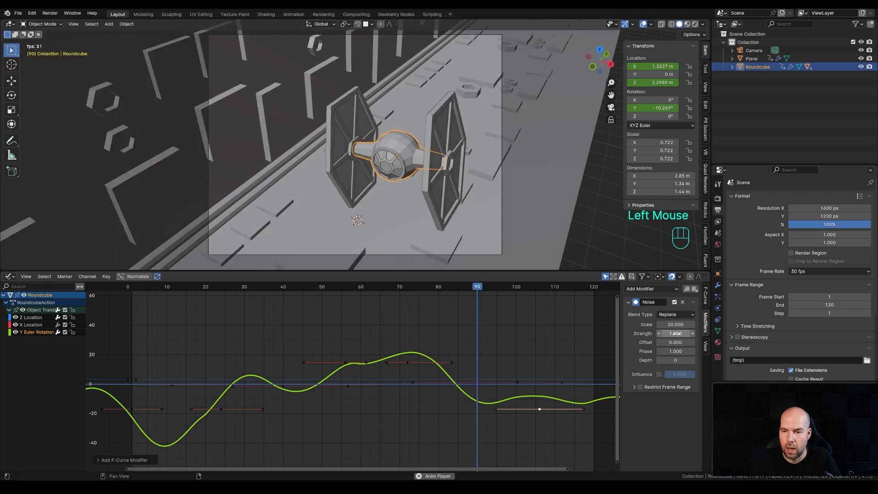
double_click(676, 333)
text(0.1)
key(Return)
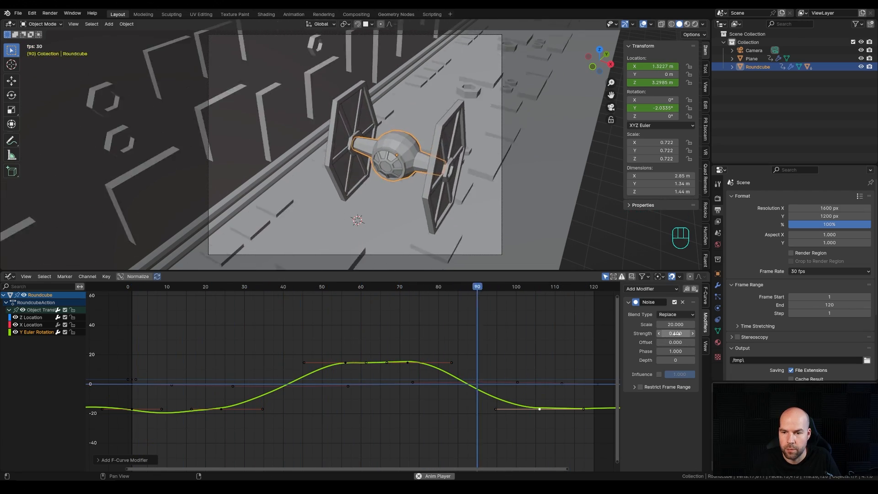
Try a scale of 10 for the Y rotation noise, and settle on a scale of 15
double_click(676, 325)
text(10)
key(Return)
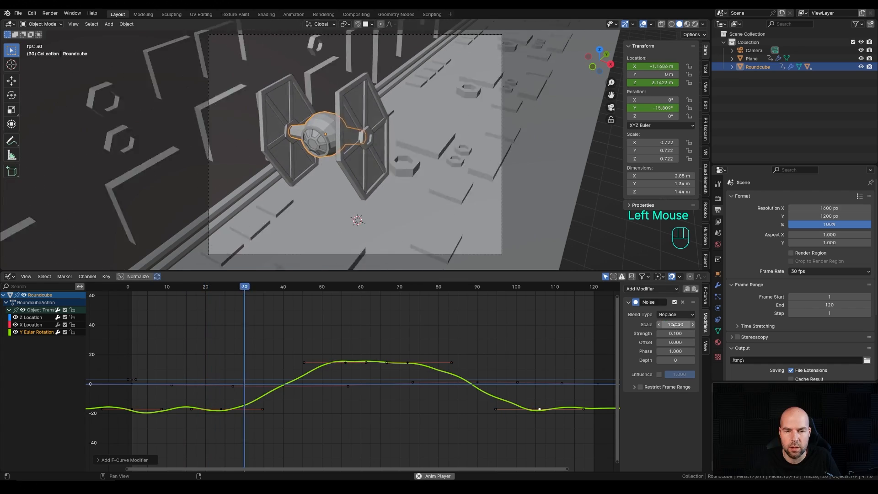
double_click(676, 324)
text(15)
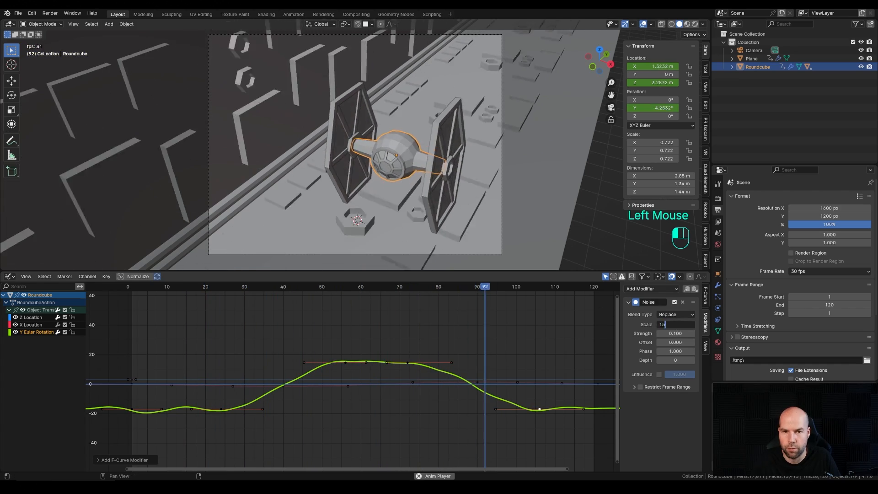
key(Return)
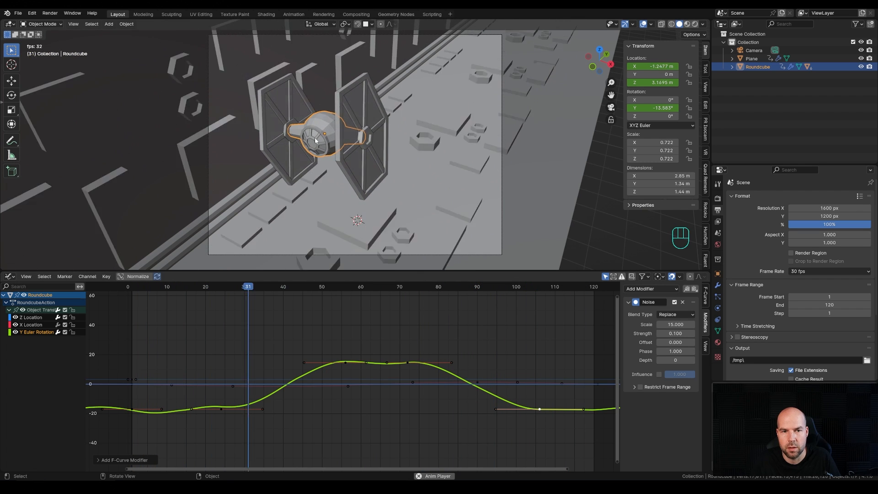
Stop the animation playback and save the file
scroll(316, 140, up, 3)
key(space)
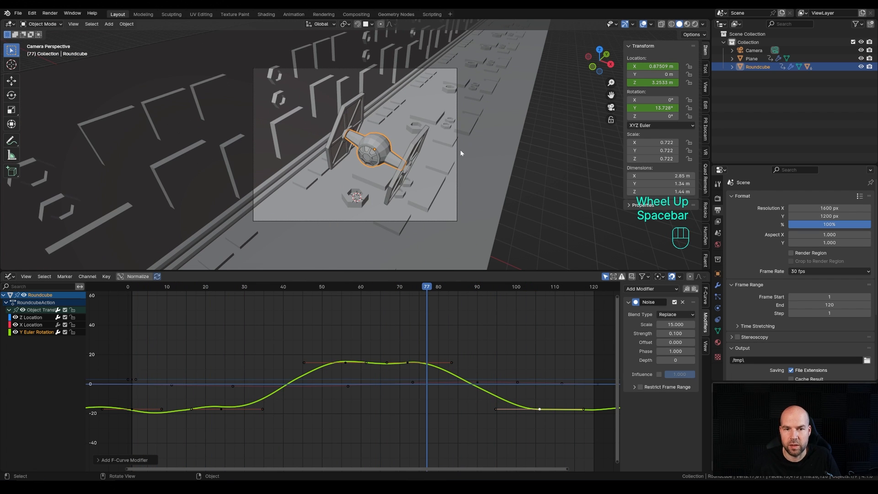
key(ctrl+s)
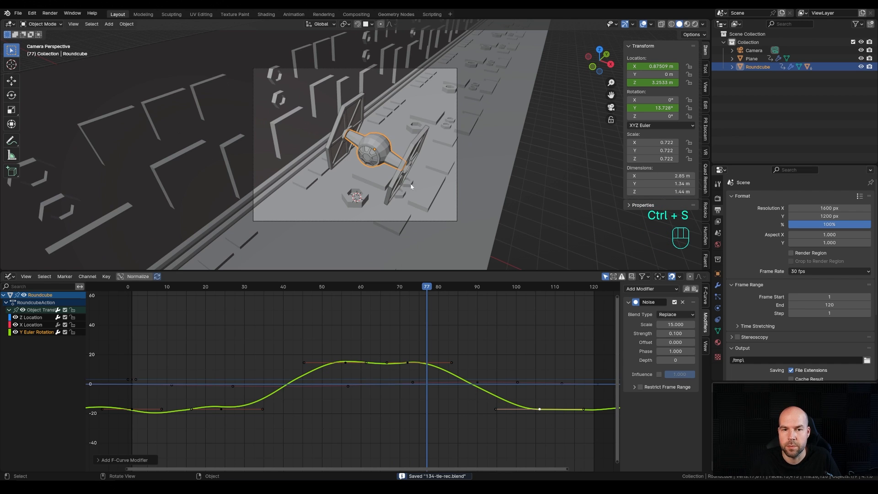
Switch the render engine to Cycles and set its device to GPU Compute
click(718, 199)
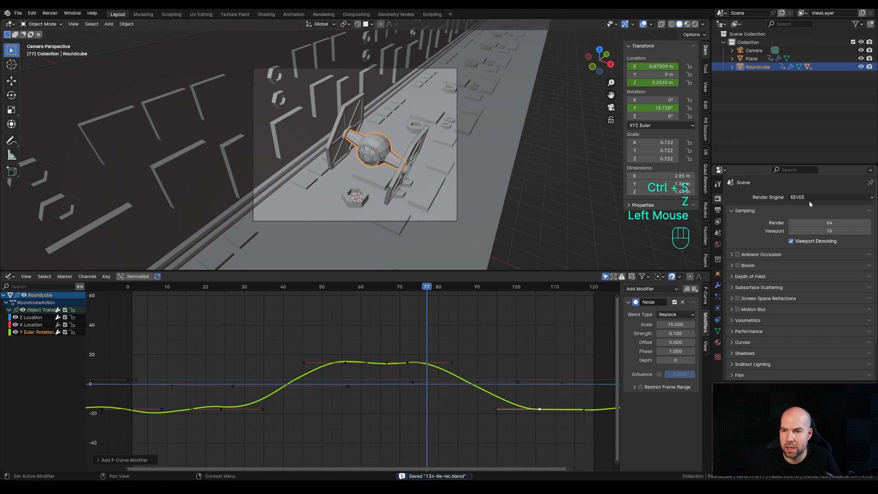
click(808, 198)
click(807, 224)
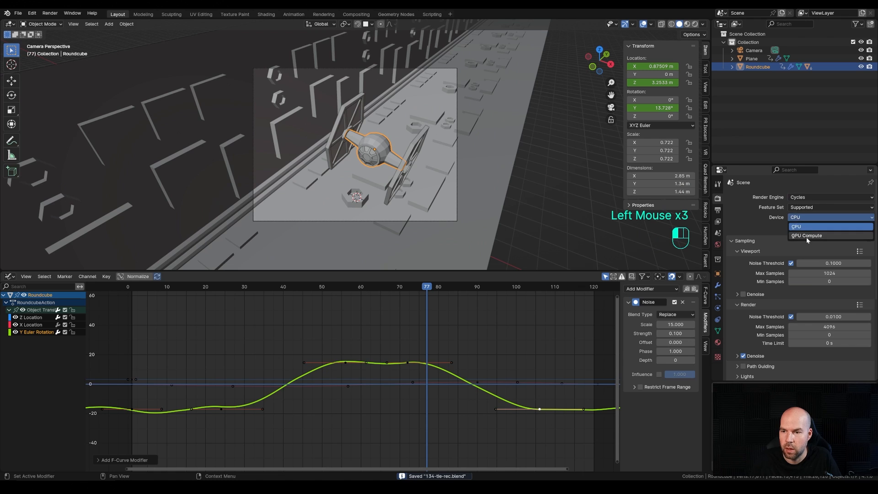
Enable viewport denoising and set the render denoiser to OptiX
click(739, 356)
click(809, 368)
click(809, 377)
Set the maximum samples to 128 for both the render and the viewport, and save the file
click(829, 327)
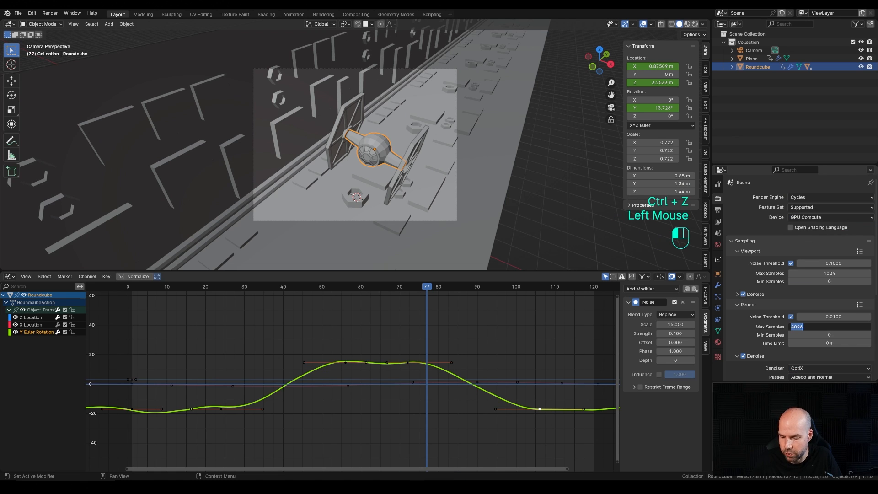
double_click(829, 273)
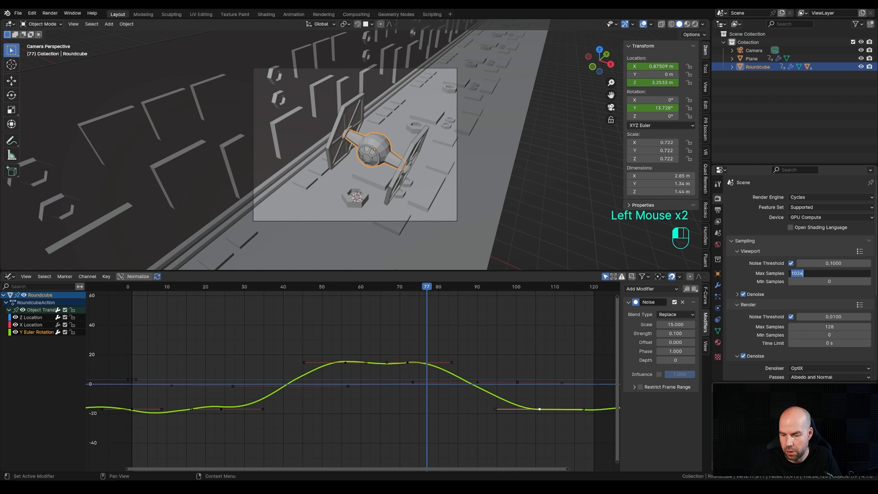
key(ctrl+s)
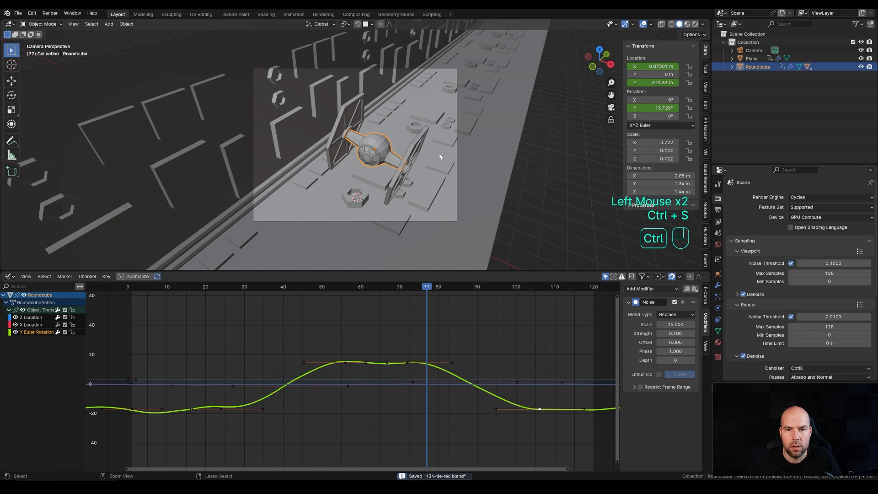
Define a render region around the camera frame, and replace the graph editor with a smaller timeline to enlarge the 3D view
key(ctrl+b)
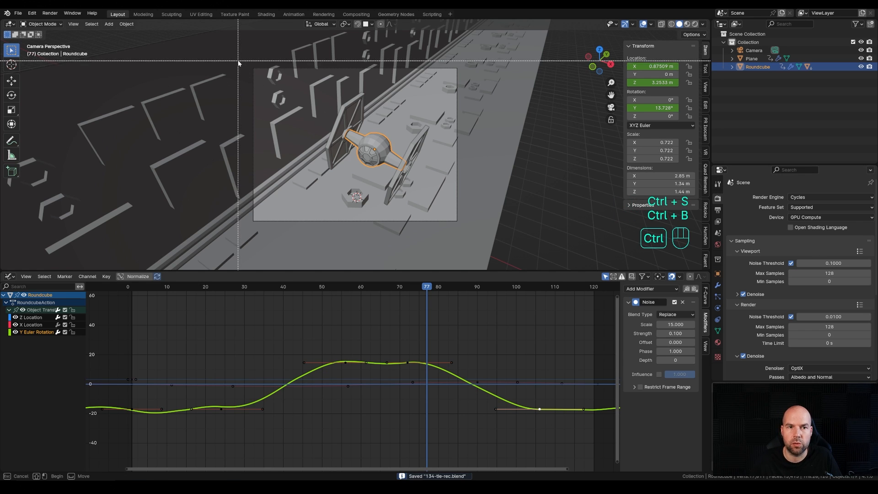
drag(236, 52, 500, 250)
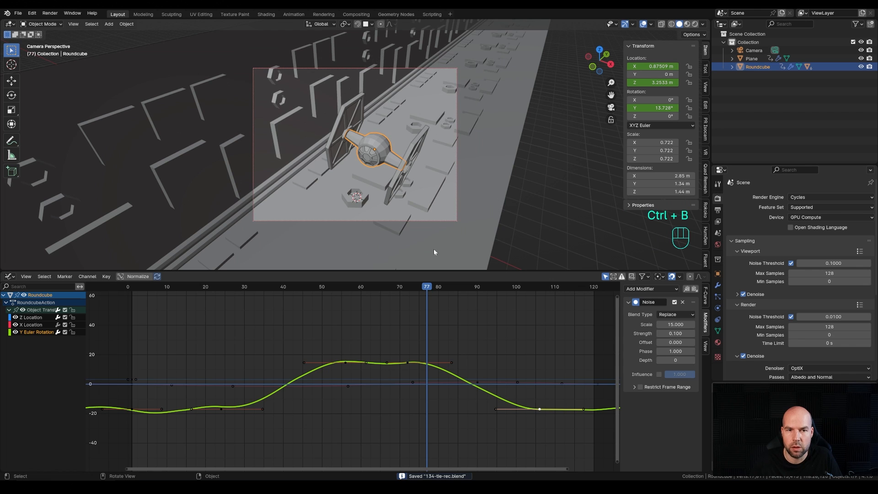
drag(394, 272, 415, 381)
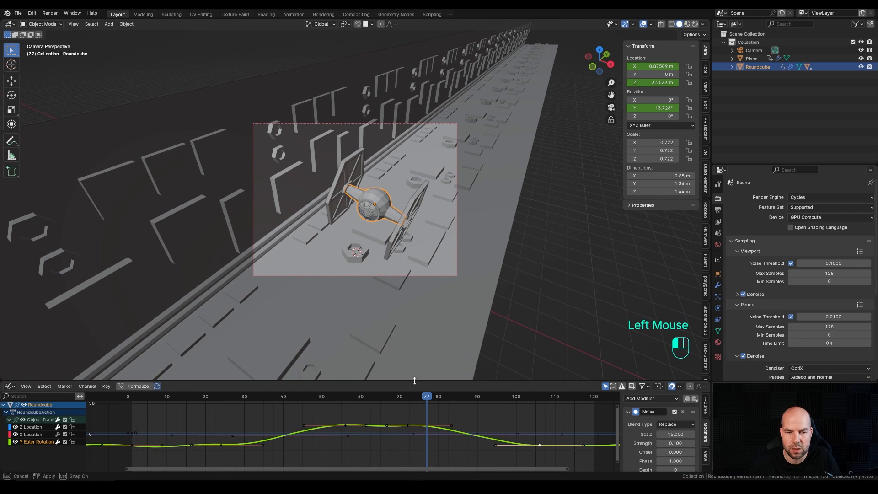
key(ctrl+Tab)
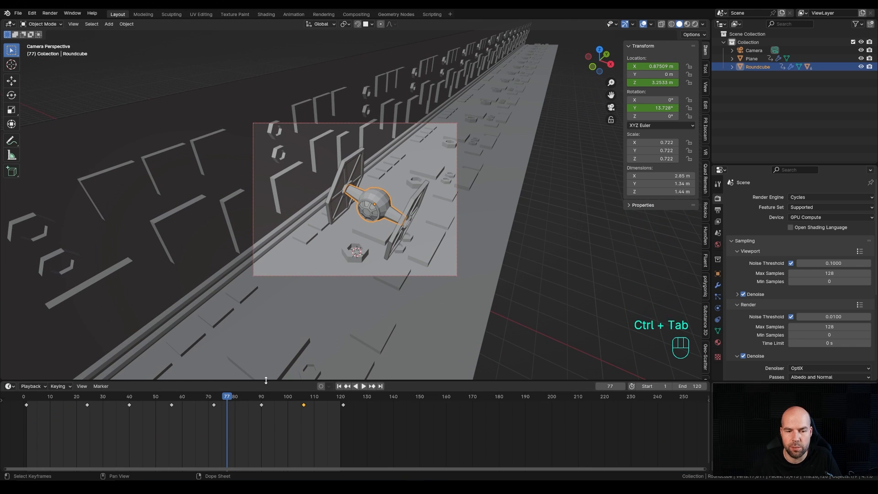
drag(267, 380, 272, 421)
scroll(385, 199, up, 3)
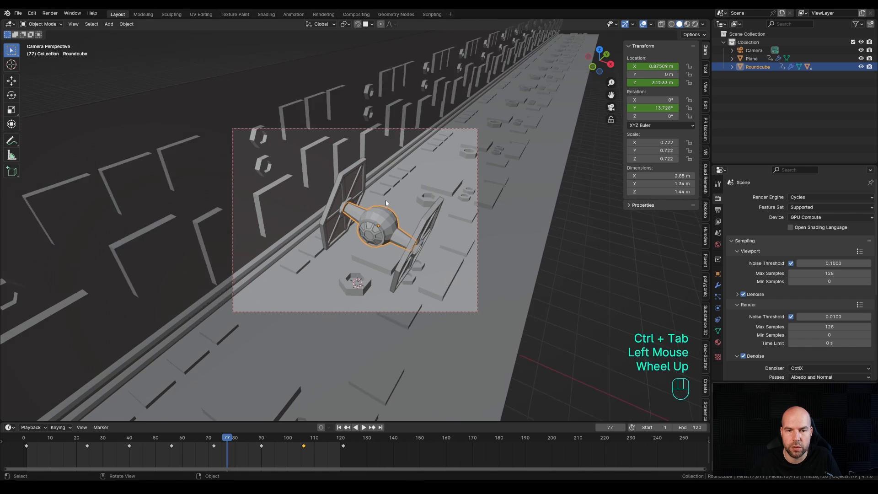
scroll(423, 237, down, 3)
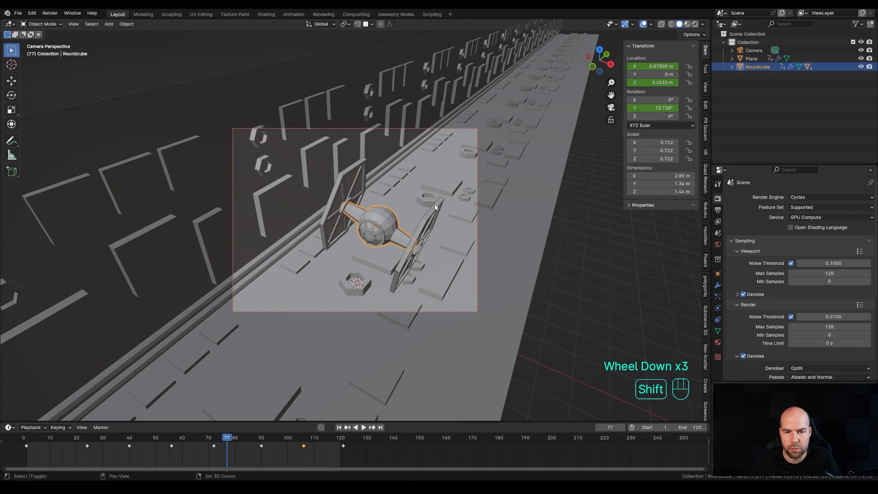
Add a sun light to the scene and display the viewport in rendered shading
key(shift+a)
mouse_move(412, 304)
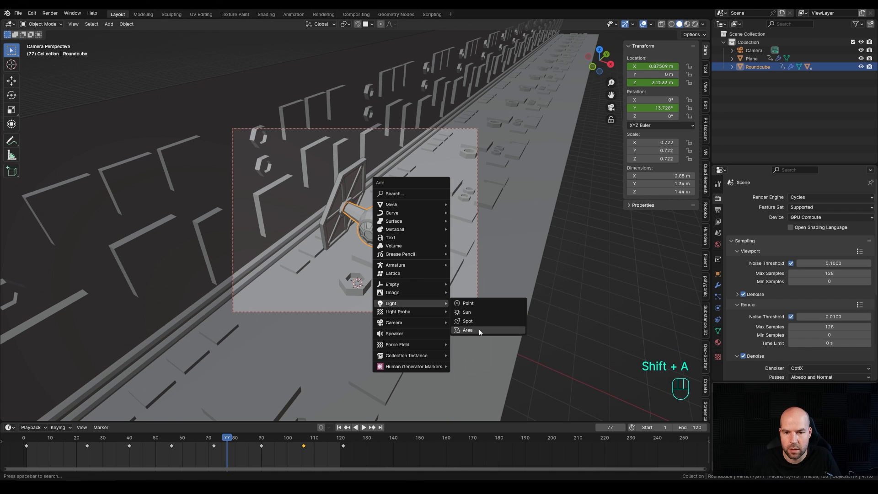
click(477, 313)
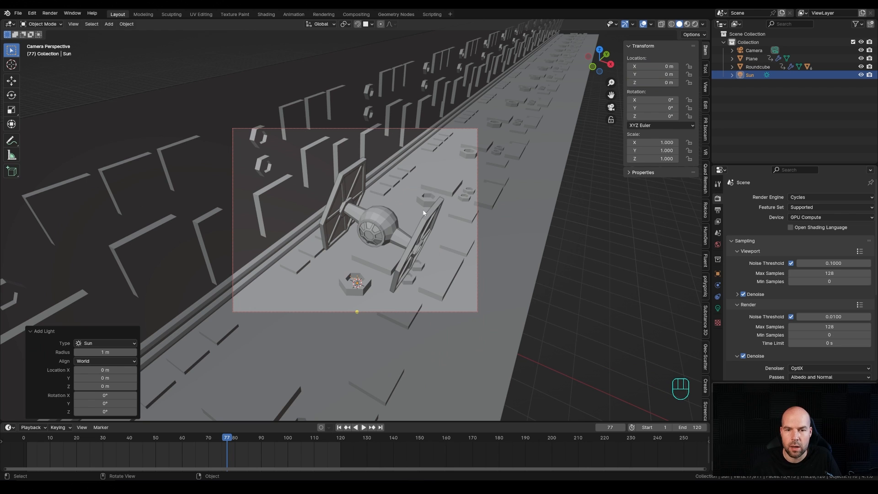
key(z)
click(484, 172)
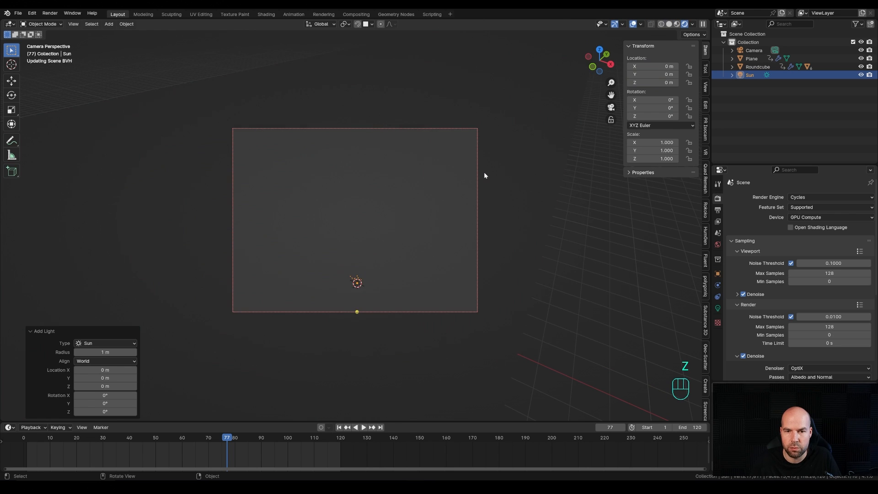
scroll(409, 244, down, 2)
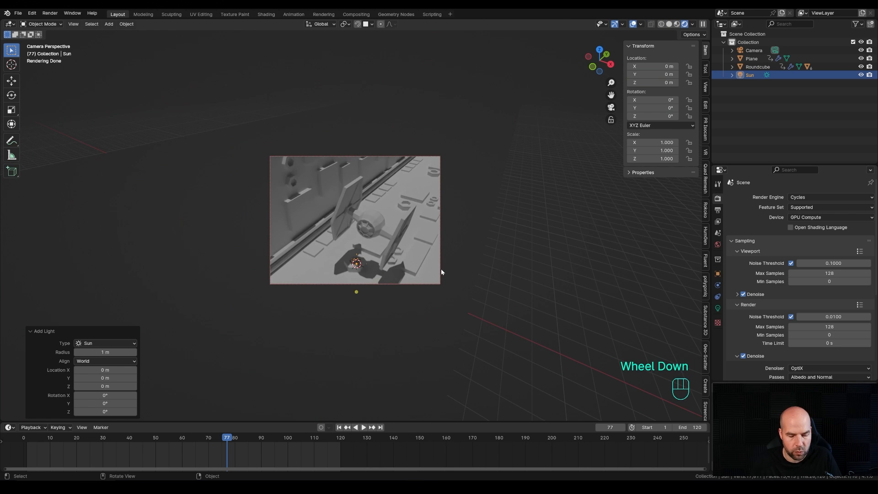
Rotate the sun light to about 5° on X, -9° on Y and 22° on Z, and show its light settings
key(r)
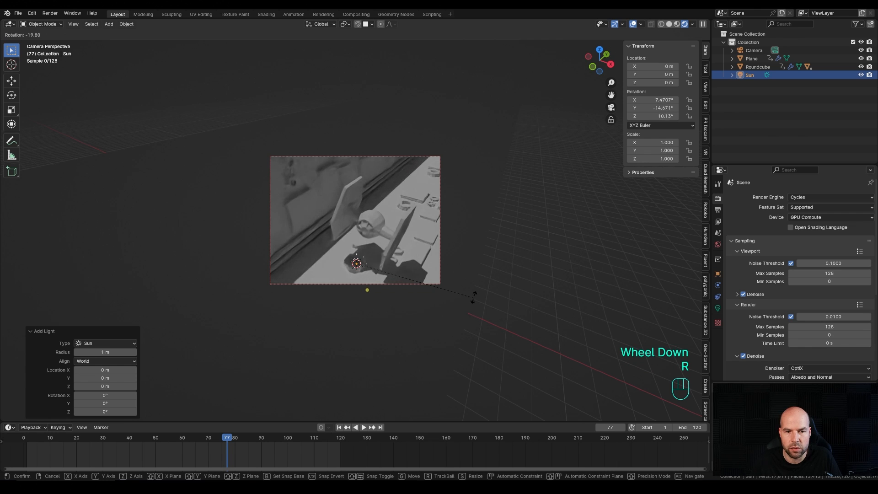
click(463, 313)
key(r)
key(z)
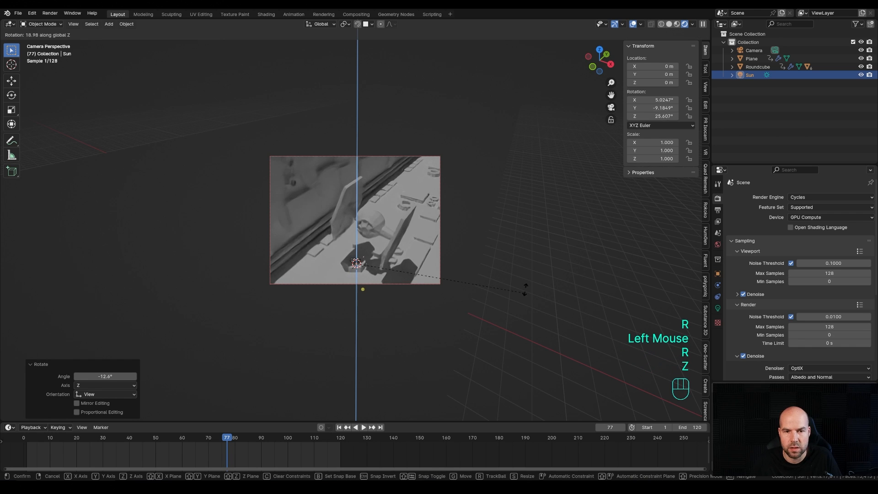
click(436, 280)
click(718, 309)
scroll(378, 224, up, 2)
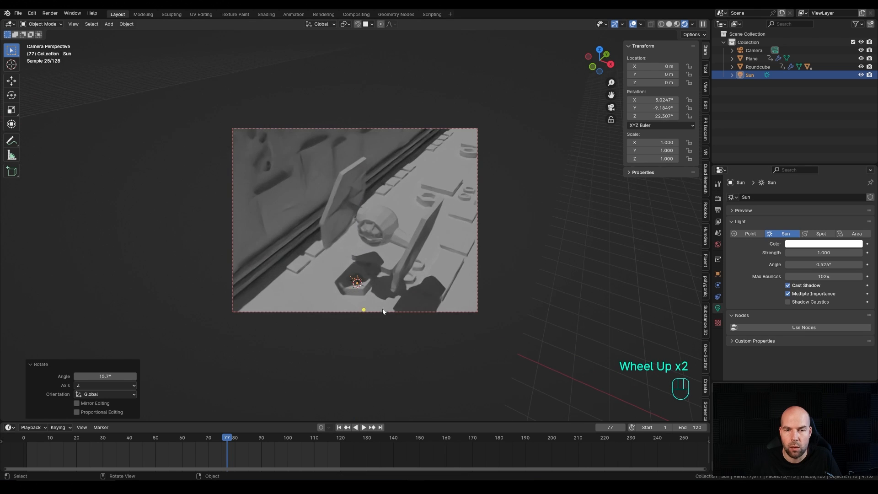
scroll(379, 224, down, 1)
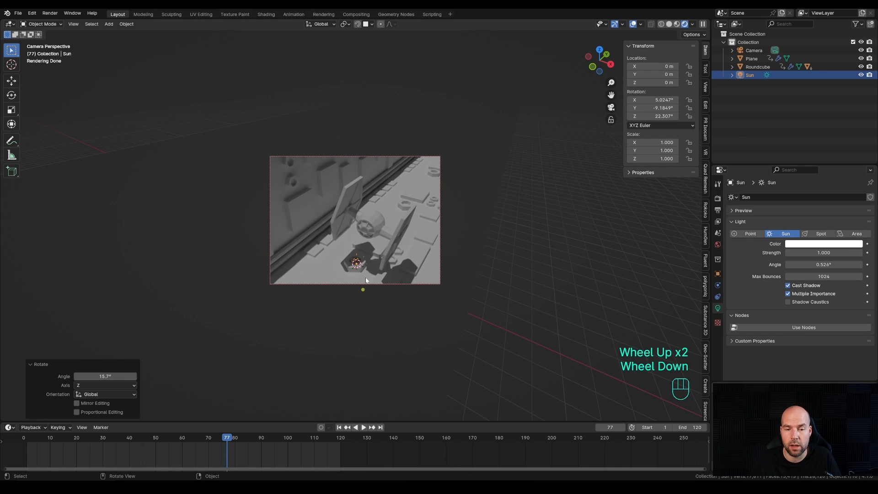
Add an area light and raise it about 6.7 m along Z above the TIE fighter
key(shift+a)
mouse_move(353, 286)
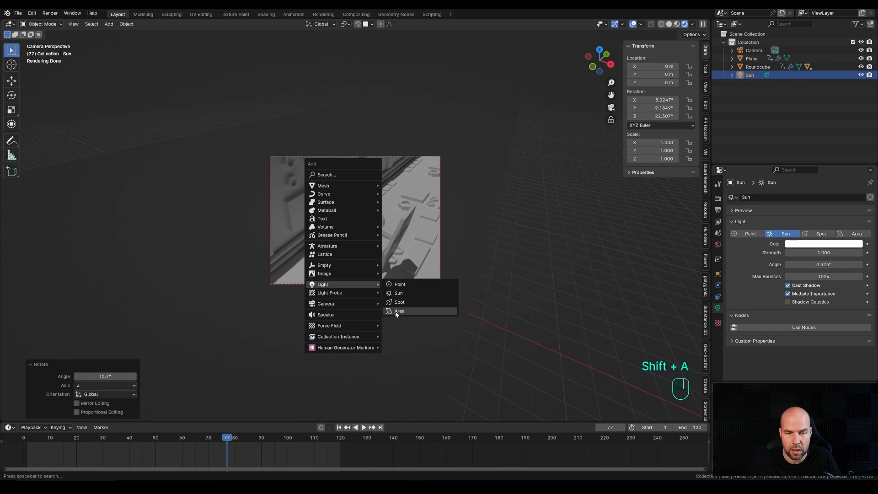
click(396, 313)
key(g)
key(z)
click(634, 203)
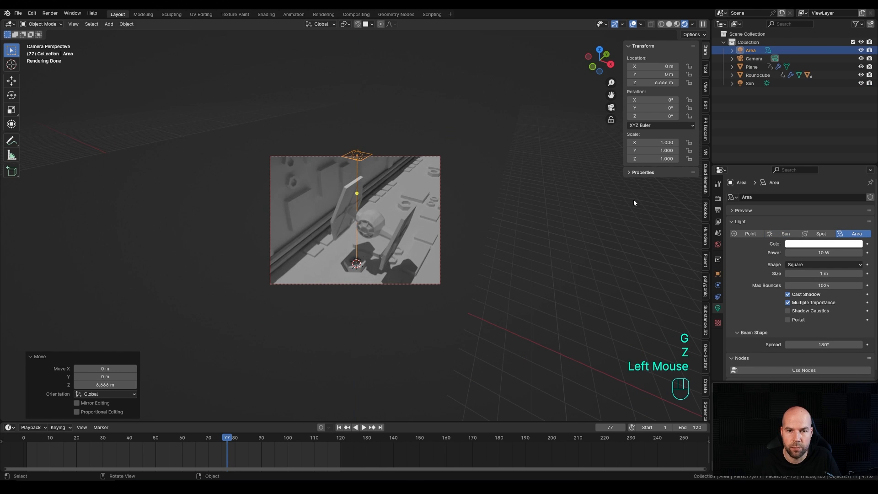
Enlarge the area light to about 2.25 m and set its power to 500 W
mouse_move(377, 155)
mouse_down()
mouse_move(402, 154)
mouse_move(390, 154)
mouse_up()
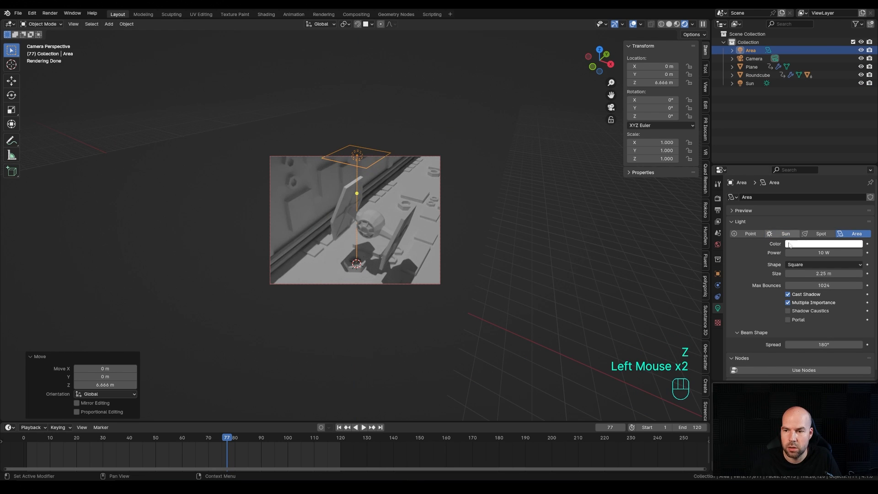
click(824, 253)
text(50)
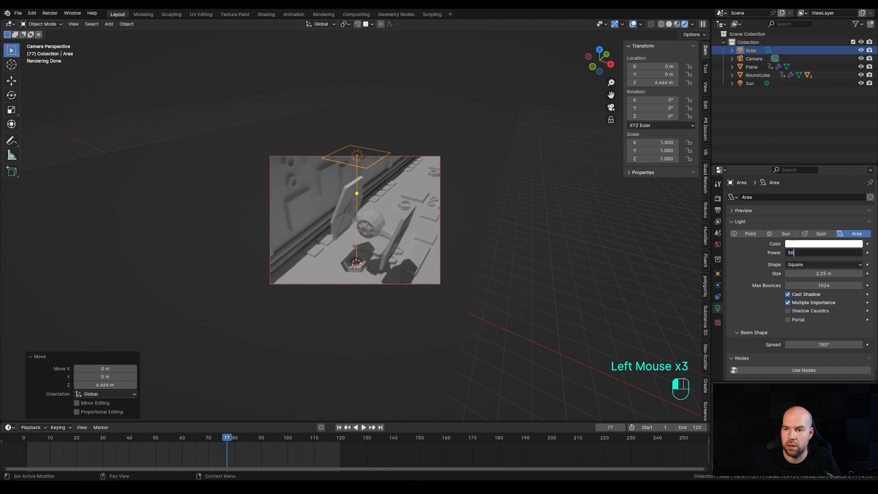
text(0)
key(Return)
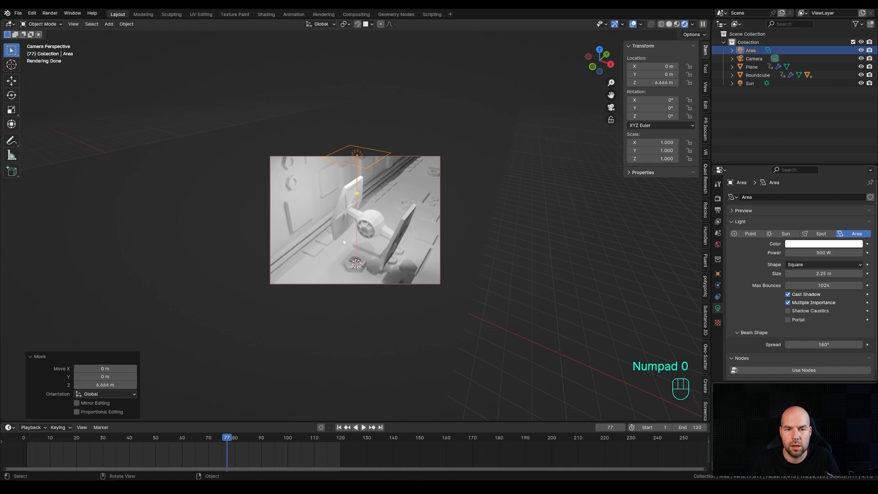
Move the area light horizontally to about X -0.47 m, Y 4 m and tilt it about -14° on both X and Y
key(g)
key(shift+z)
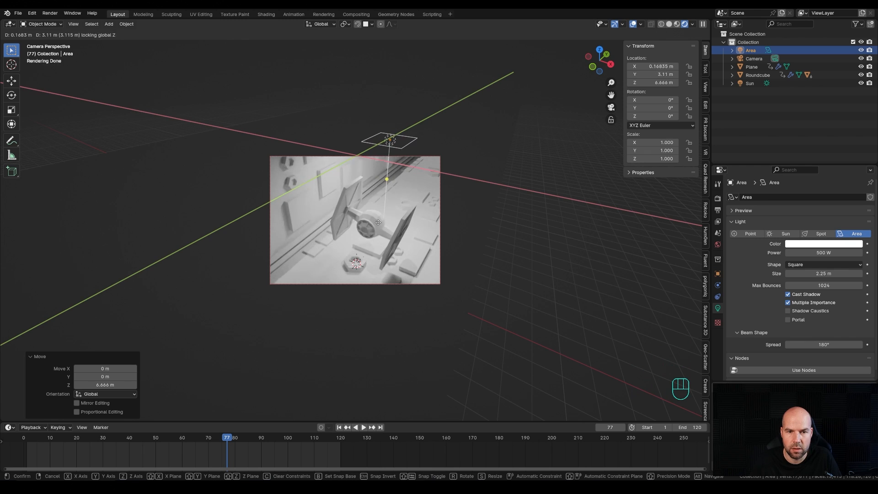
click(397, 218)
key(r)
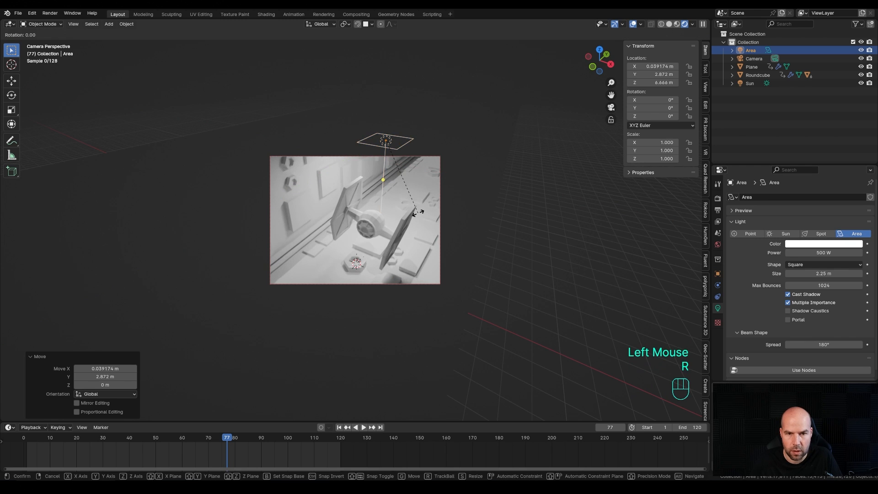
key(r)
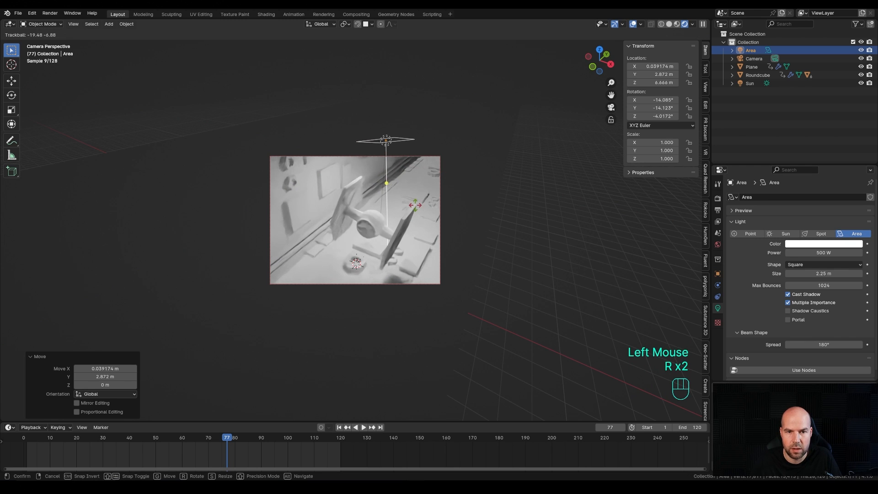
click(415, 207)
key(g)
key(shift+z)
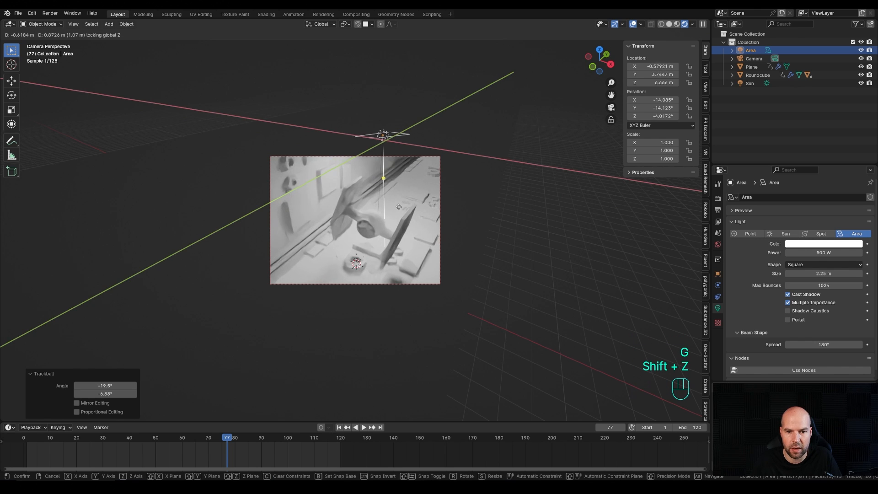
click(402, 206)
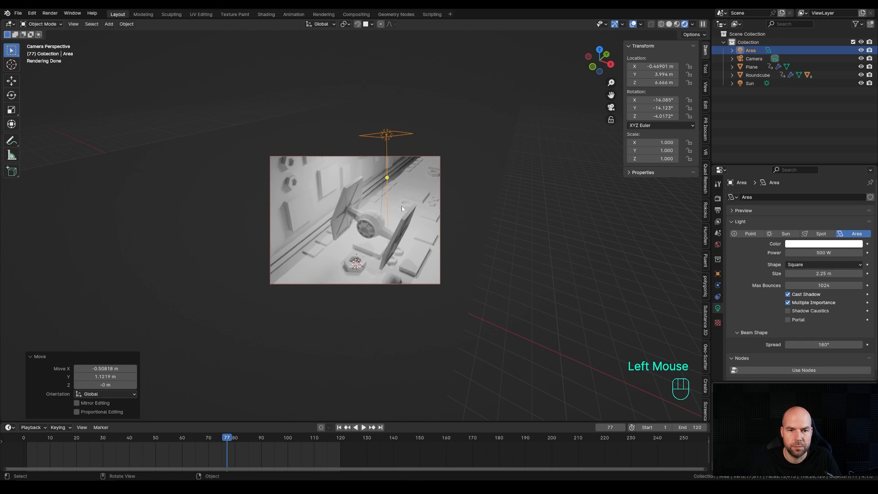
Give the trench plane a new material with a grey base color and a roughness of 1
scroll(439, 229, up, 1)
click(446, 192)
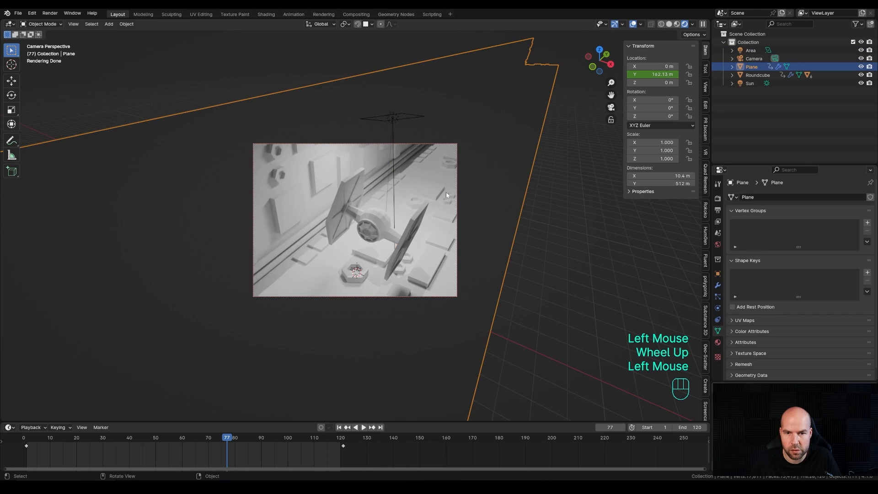
click(717, 343)
click(799, 233)
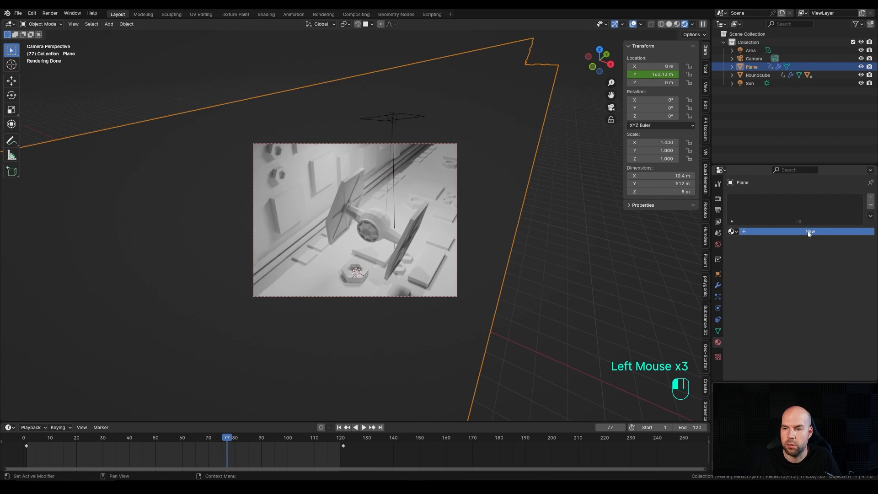
click(826, 282)
mouse_move(855, 174)
mouse_down()
mouse_move(856, 194)
mouse_move(856, 182)
mouse_up()
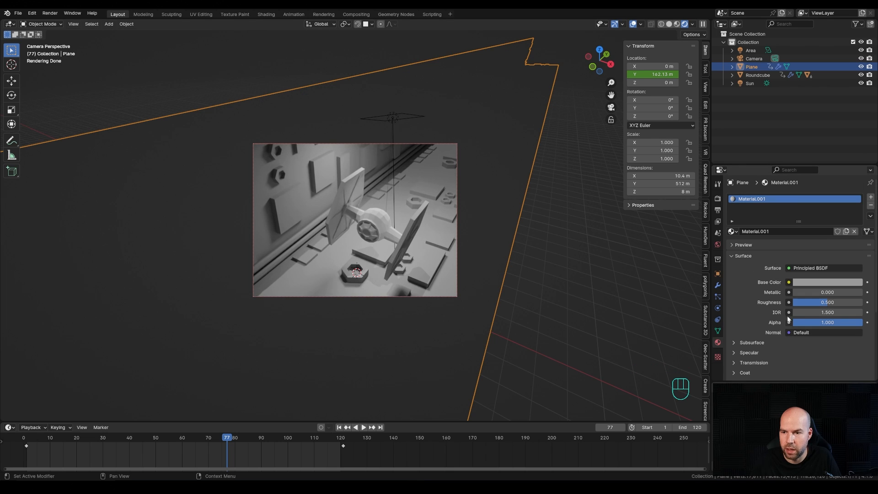
drag(812, 303, 863, 303)
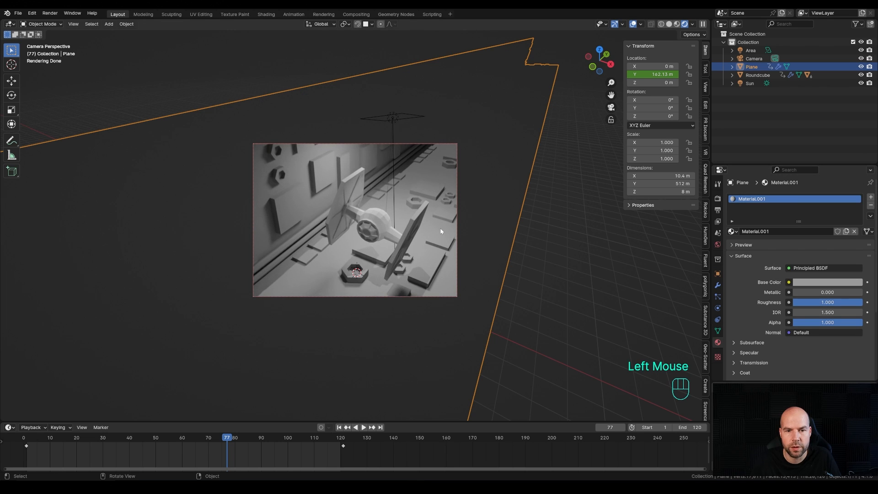
Give the TIE fighter's central body a new material with a dark grey base color and a roughness of 1
click(384, 215)
click(759, 231)
click(828, 282)
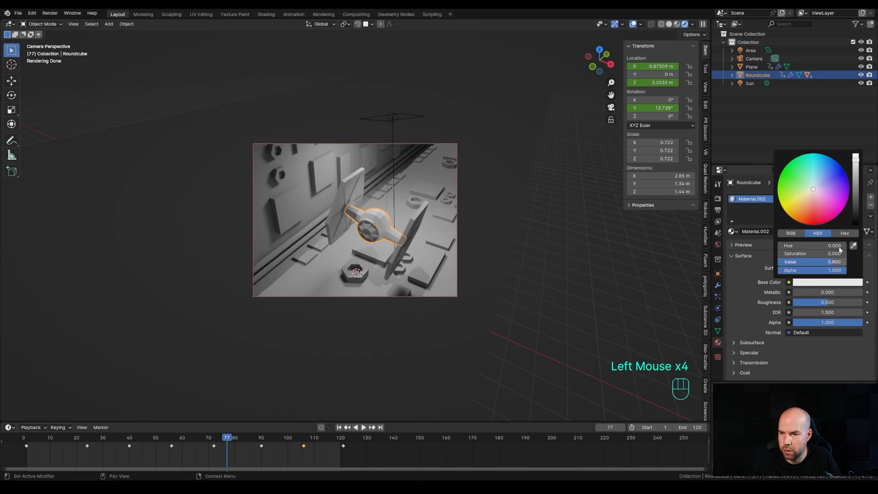
drag(856, 182, 856, 206)
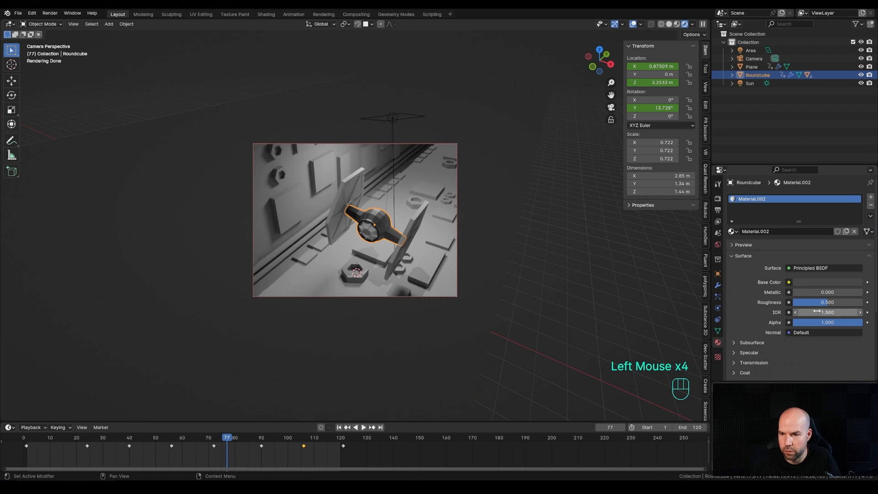
drag(827, 302, 863, 303)
Give the round disc at the front of the TIE fighter's cockpit a new material with a black base color
scroll(413, 218, up, 4)
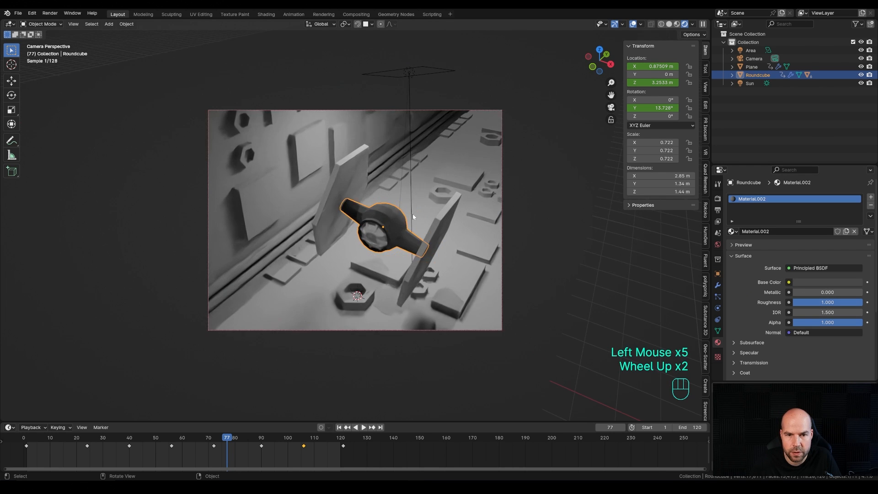
click(383, 241)
click(792, 233)
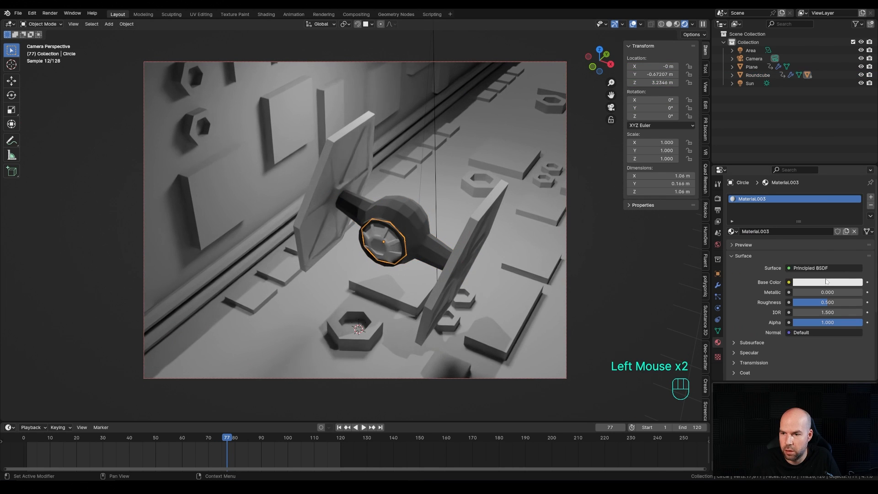
click(827, 282)
drag(856, 212, 855, 231)
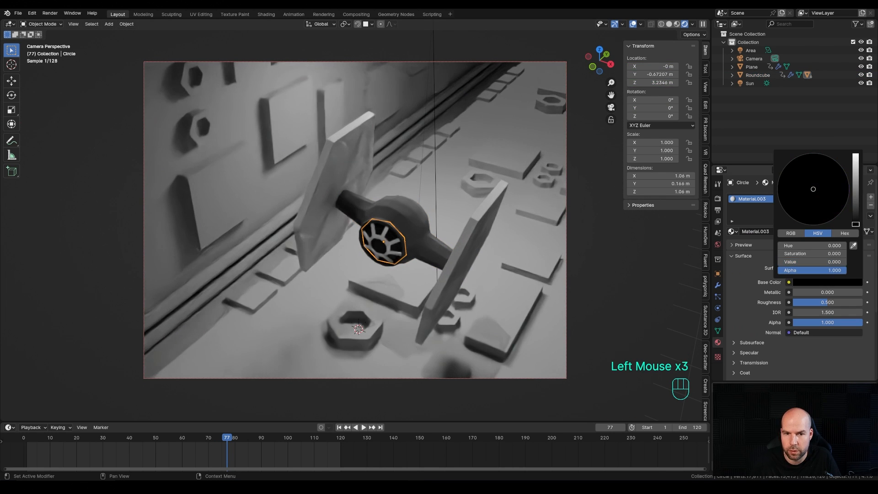
Assign the existing Material.001 to the spoked window frame at the front of the cockpit, discarding the extra new material
click(392, 247)
click(760, 232)
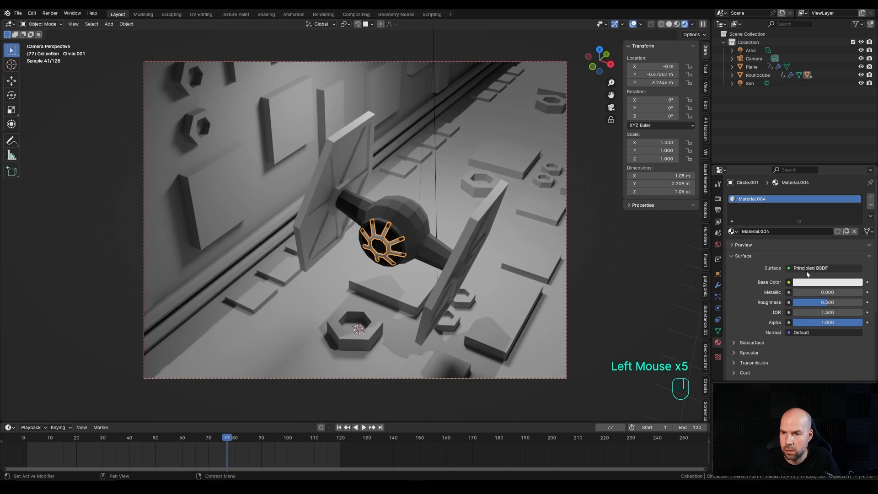
key(ctrl+z)
click(732, 232)
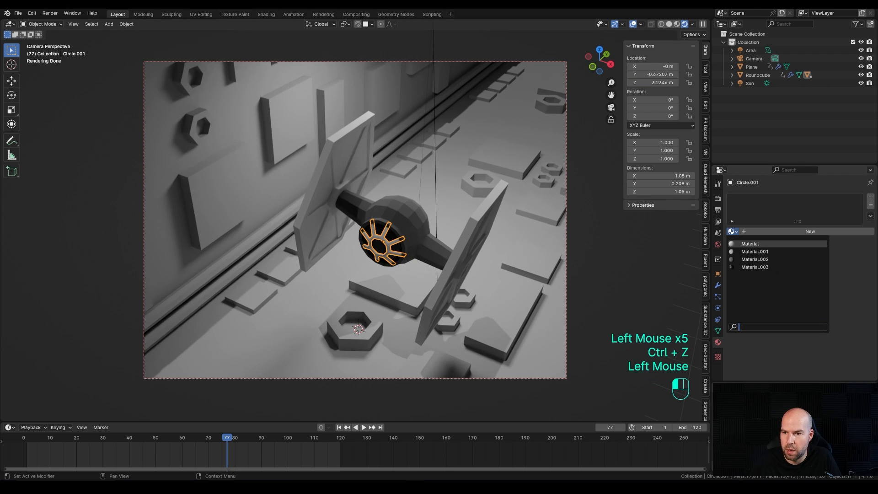
click(754, 251)
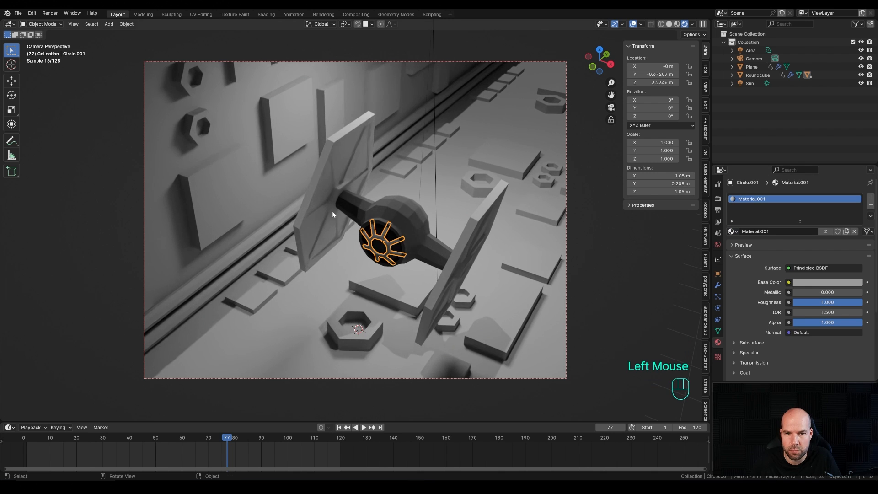
Assign the existing Material.001 to the flat inner panels of both wings
click(344, 151)
click(732, 232)
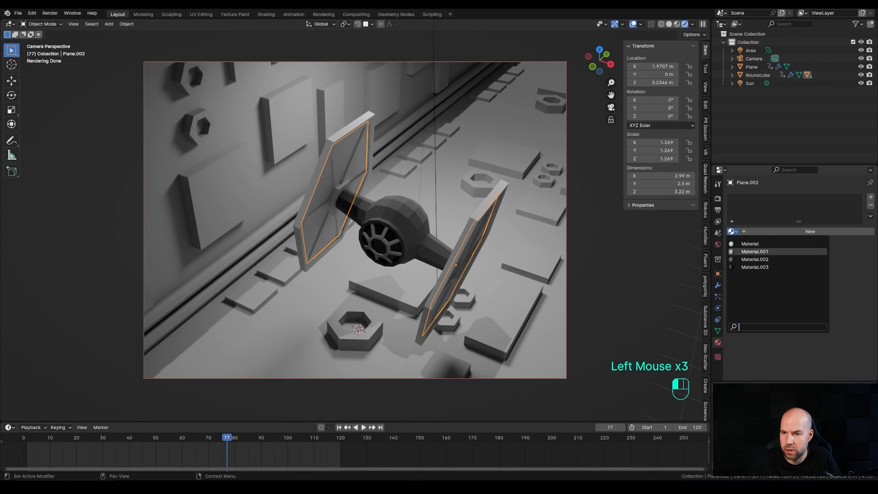
click(754, 260)
Assign the existing dark grey Material.002 to the outer hexagonal frames of both wings
middle_drag(569, 242, 518, 266)
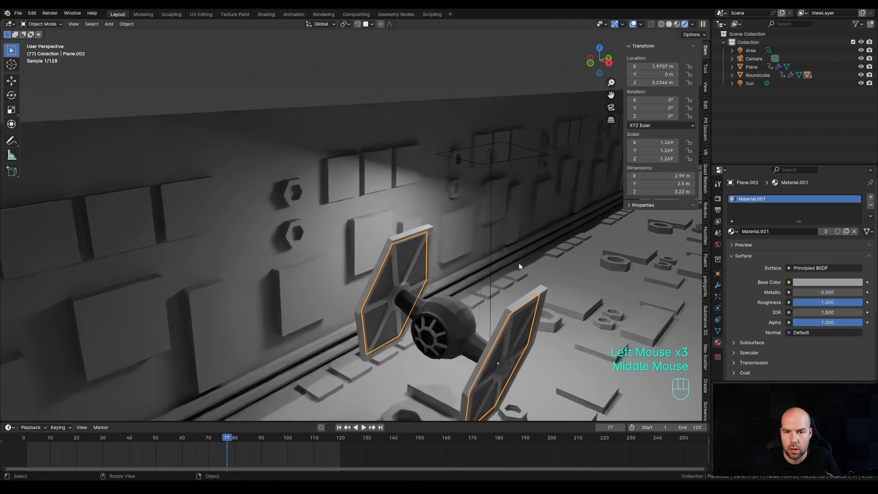
click(529, 301)
shift+middle_drag(529, 301, 375, 104)
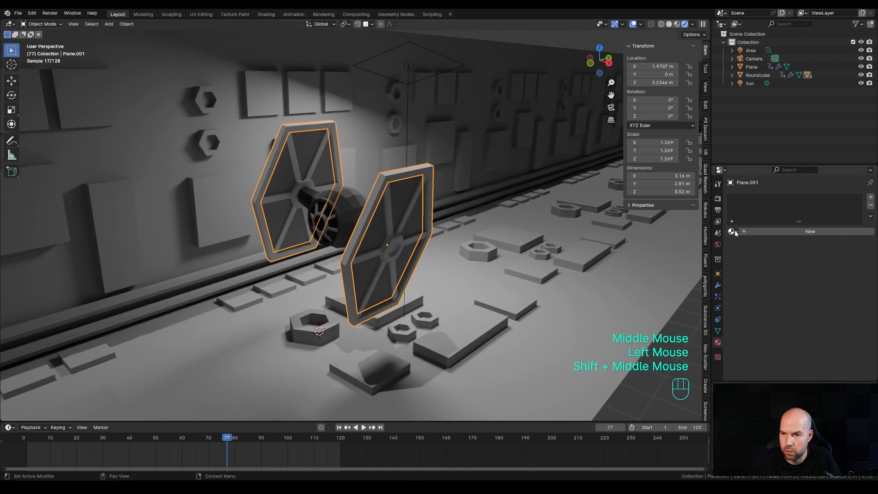
click(733, 231)
click(755, 267)
Assign Material.002 to the wings' central hubs and radial struts, and return to the camera view with nothing selected
click(397, 243)
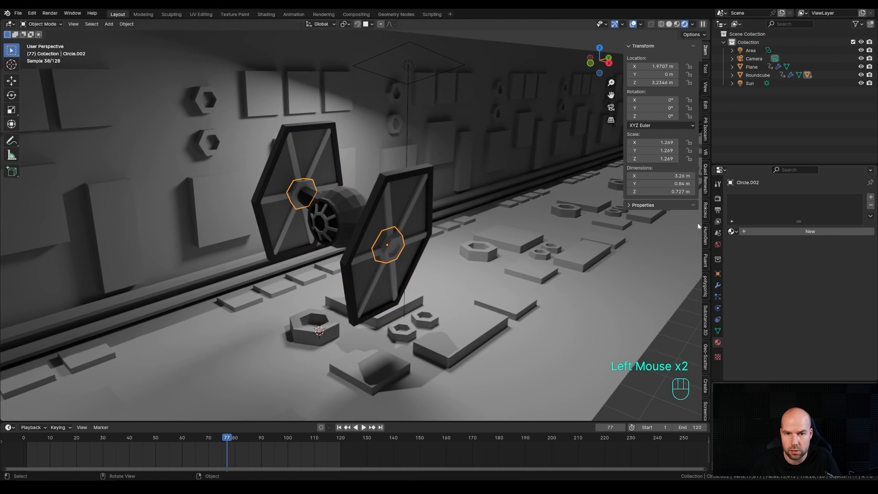
click(732, 231)
click(755, 255)
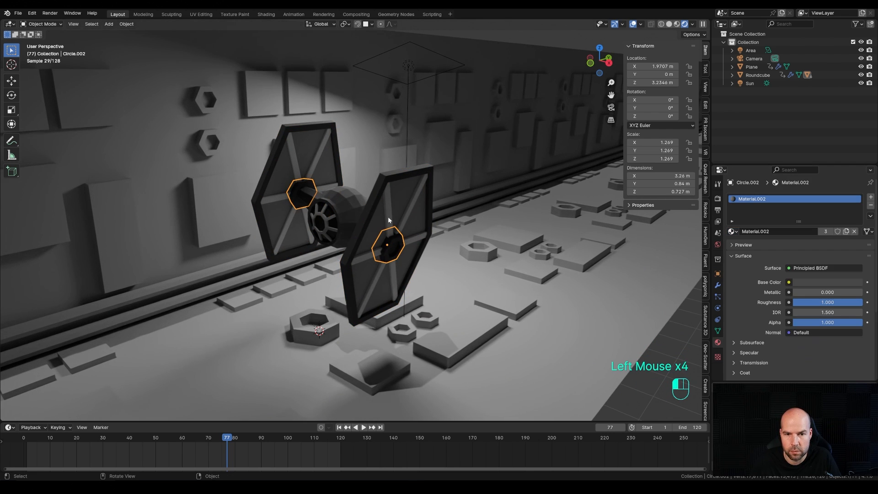
click(388, 220)
click(732, 231)
click(735, 257)
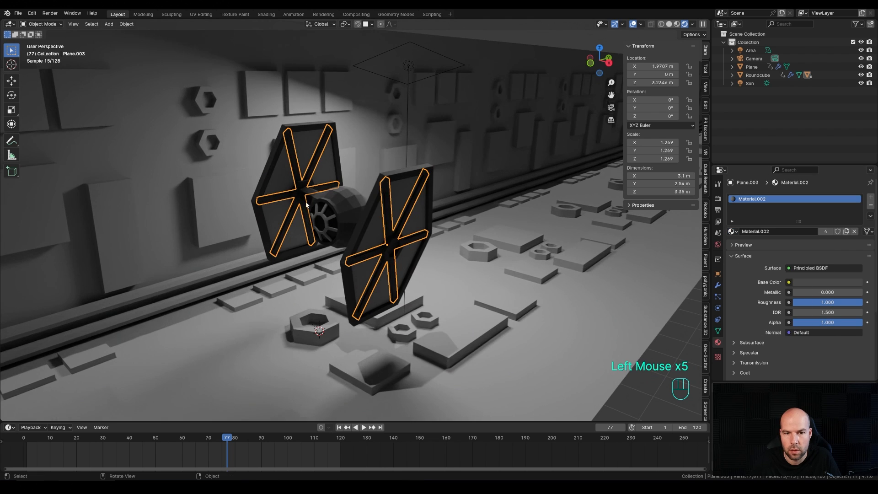
middle_drag(307, 204, 342, 189)
key(KP_0)
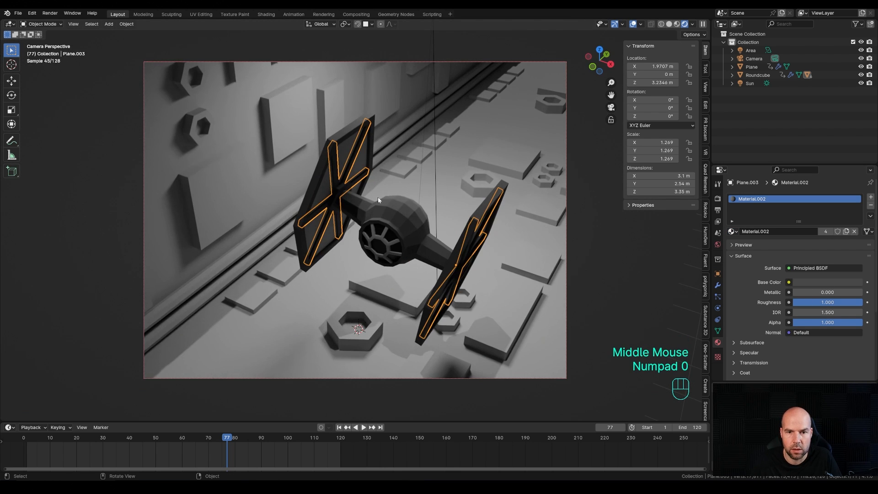
scroll(419, 196, down, 4)
click(539, 183)
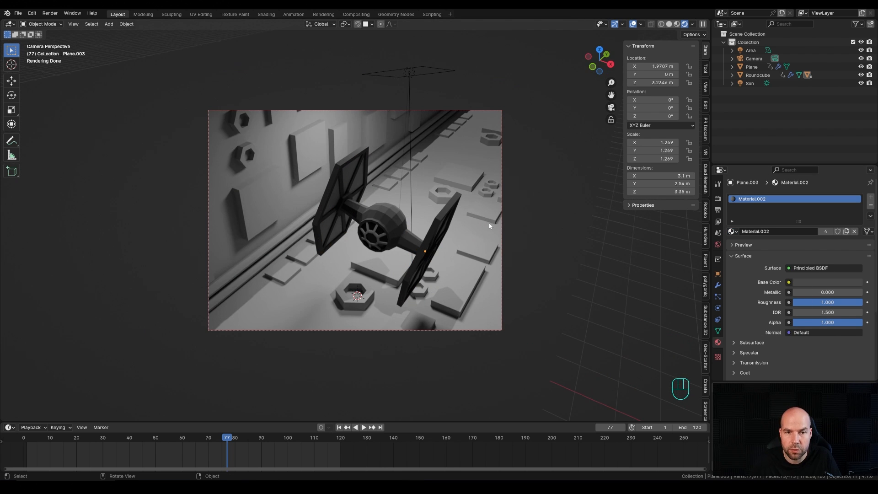
Change the area light's color to a pale warm yellow
scroll(473, 220, down, 2)
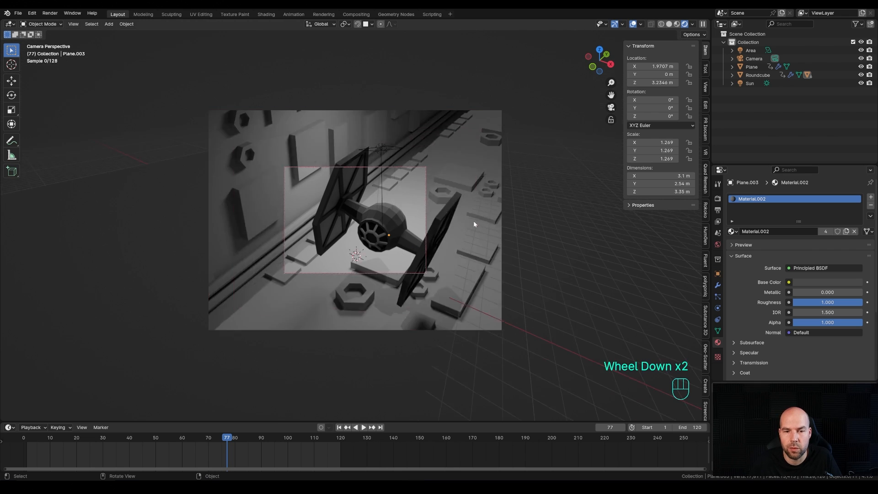
scroll(411, 221, up, 2)
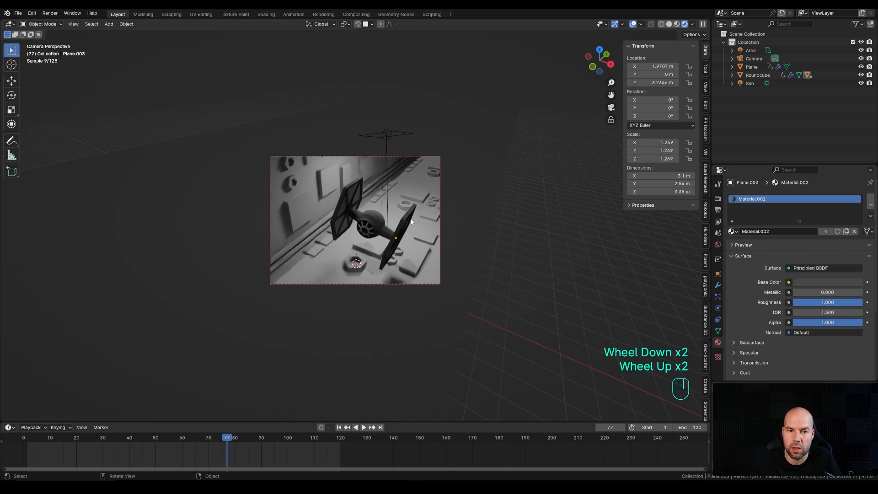
click(388, 133)
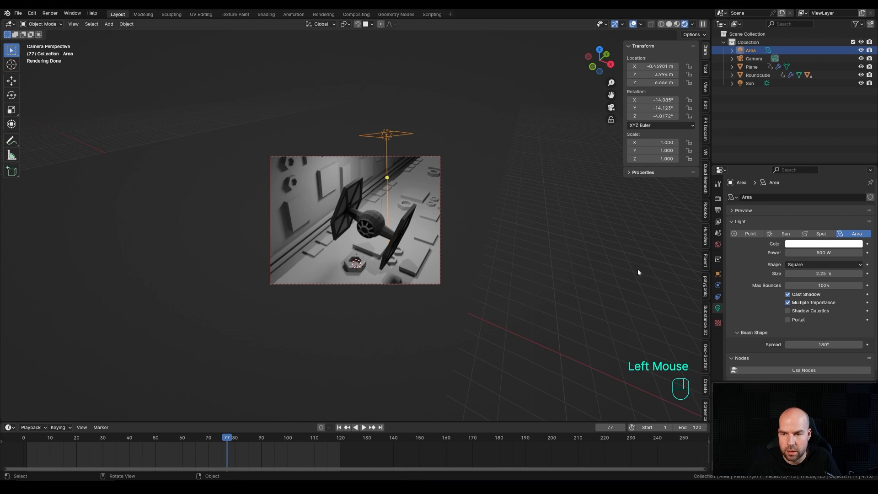
click(820, 249)
click(806, 167)
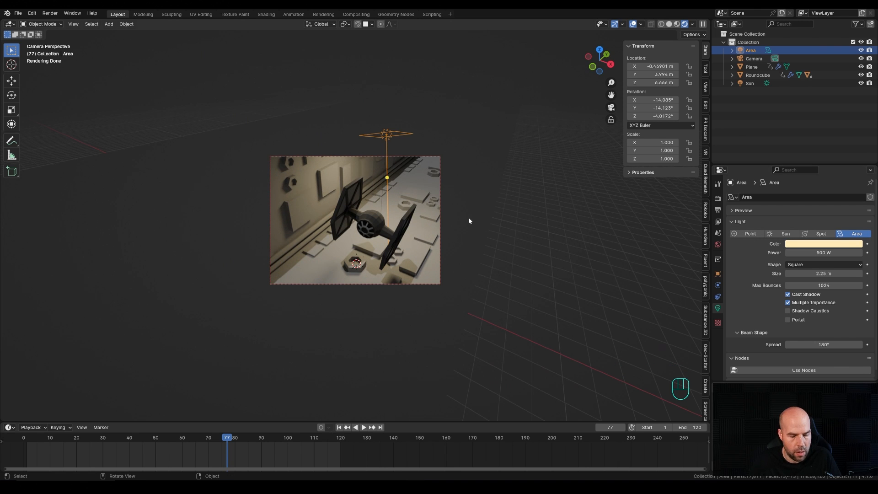
Duplicate the warm area light and move the copy about -8.74 m along the Y axis
key(shift+d)
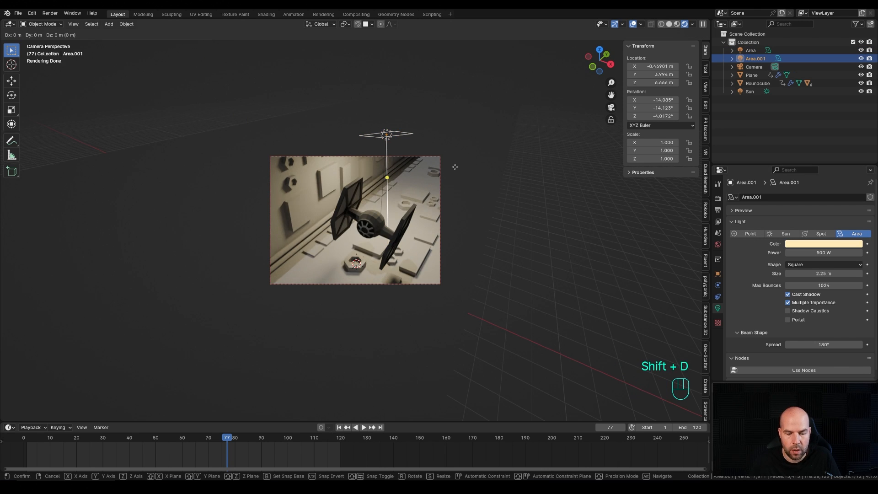
key(y)
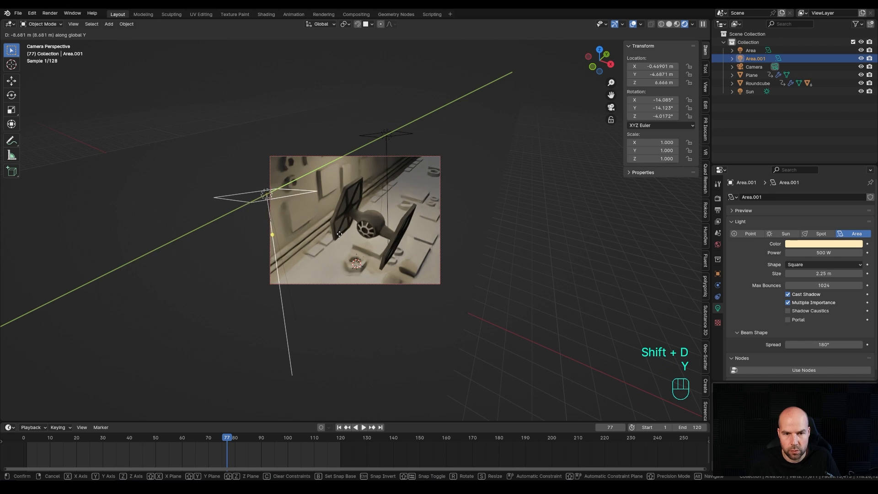
click(339, 237)
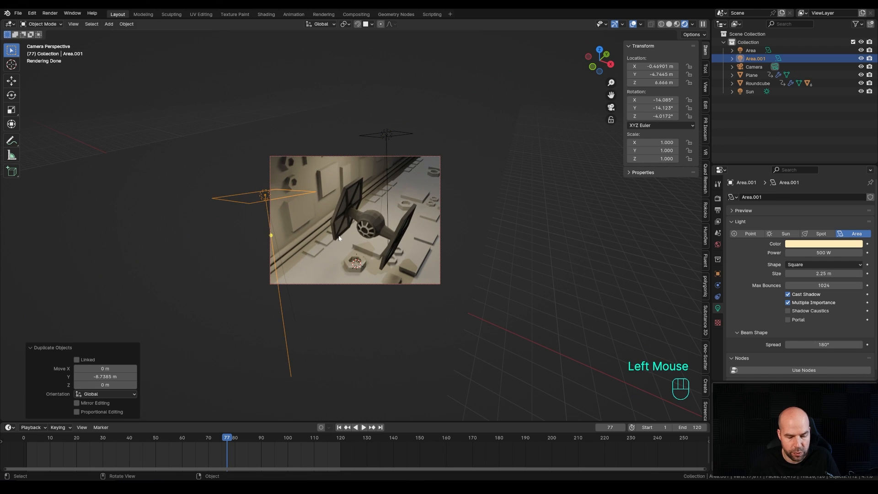
Clear the duplicated area light's rotation and move it to about X -1.6 m, Y -5.8 m, Z 6.2 m
key(alt+r)
key(g)
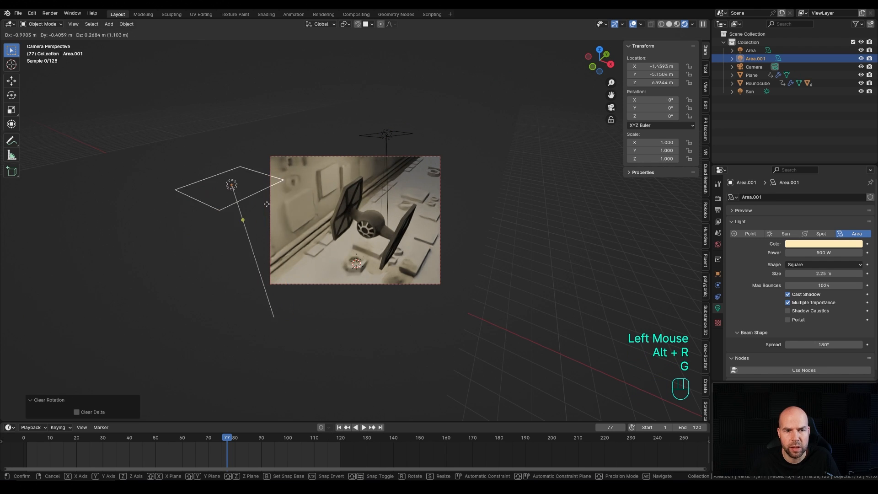
click(258, 238)
key(g)
key(z)
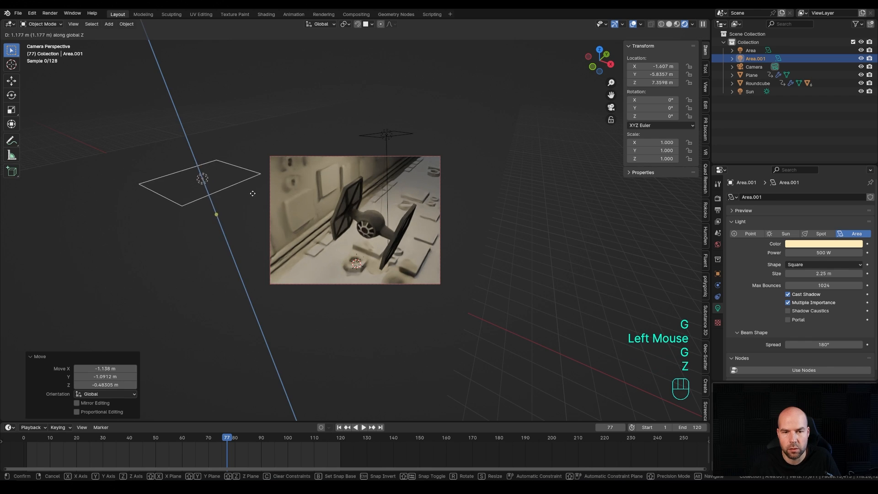
click(245, 245)
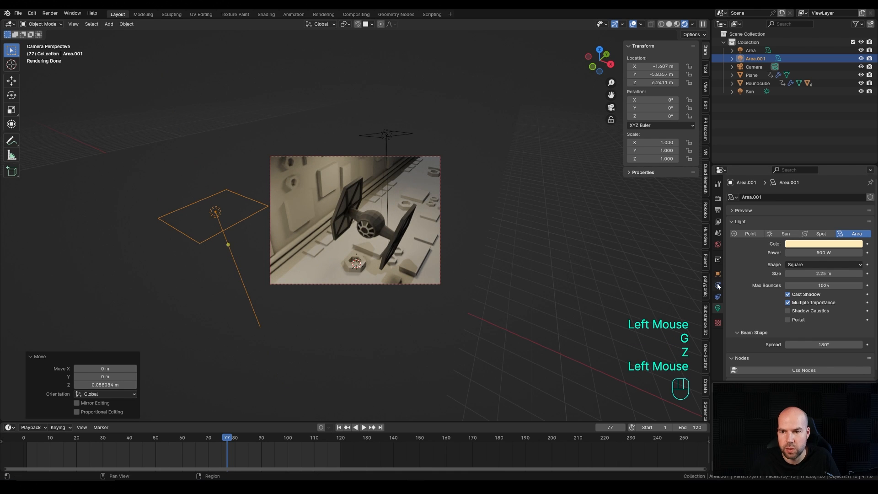
Change the second area light's color to a saturated violet-blue
click(820, 245)
click(827, 145)
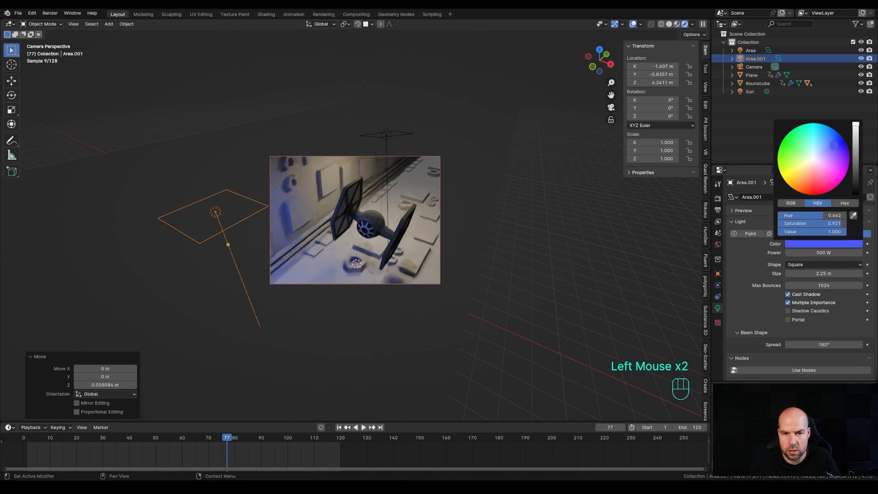
drag(832, 138, 826, 134)
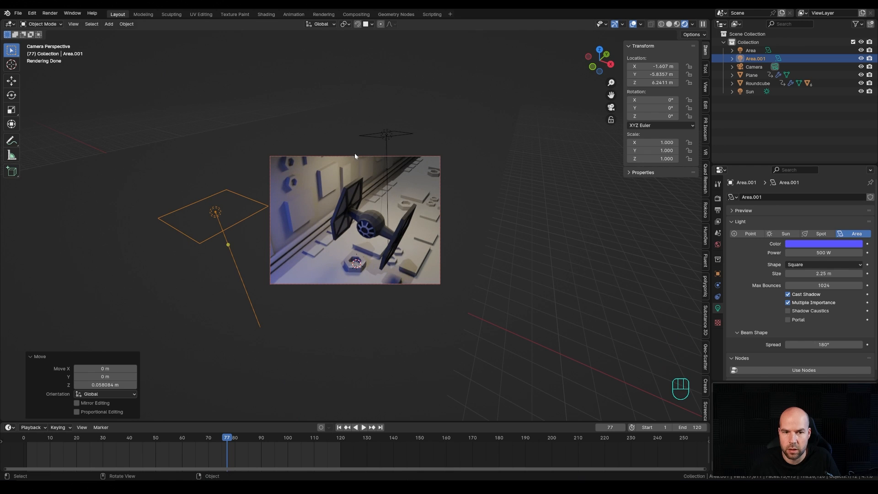
Duplicate the blue area light about 16.9 m along the Y axis and change the copy's color to red
key(shift+d)
key(y)
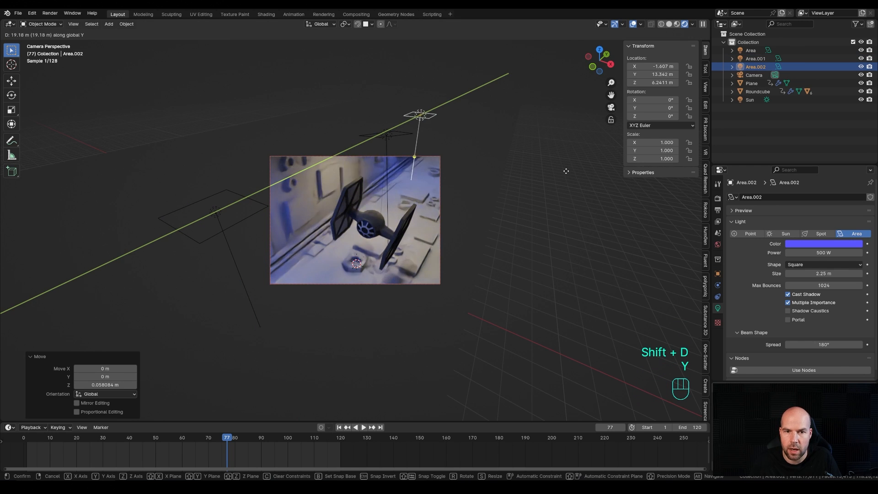
click(470, 157)
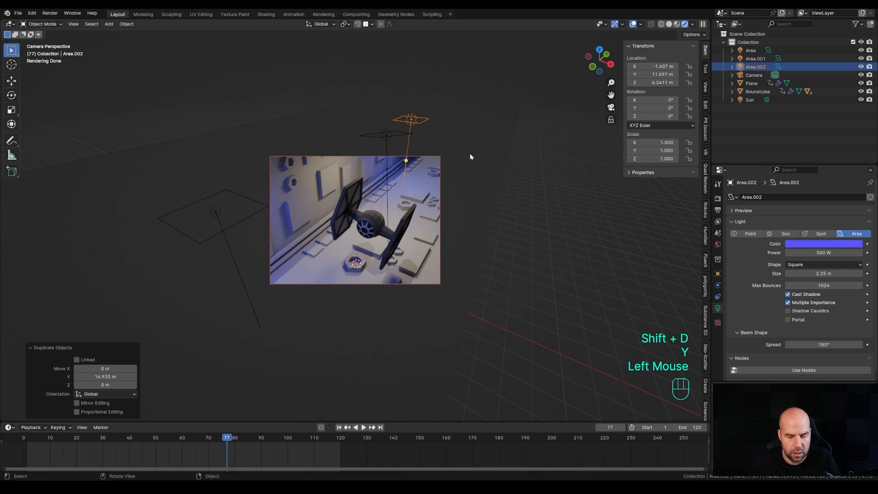
click(857, 244)
drag(840, 172, 816, 186)
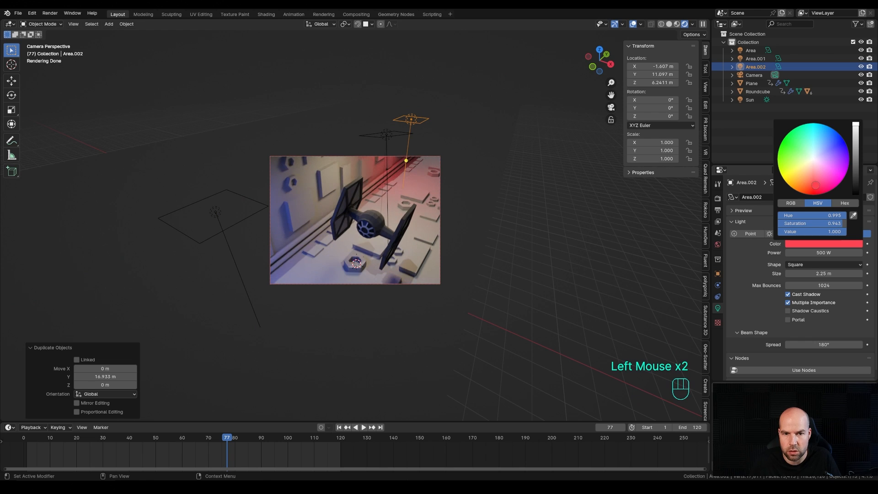
Freely rotate the red area light to about X -12°, Y 5.7°, Z 14.7°
key(r)
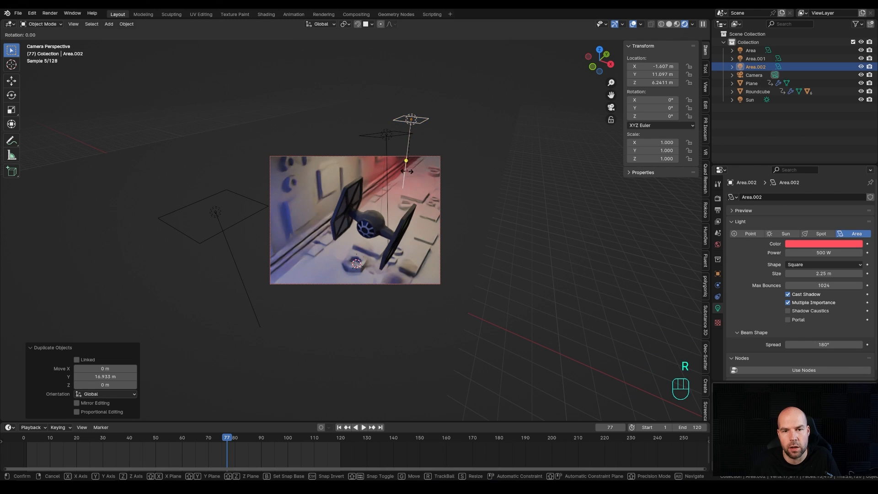
key(r)
click(703, 252)
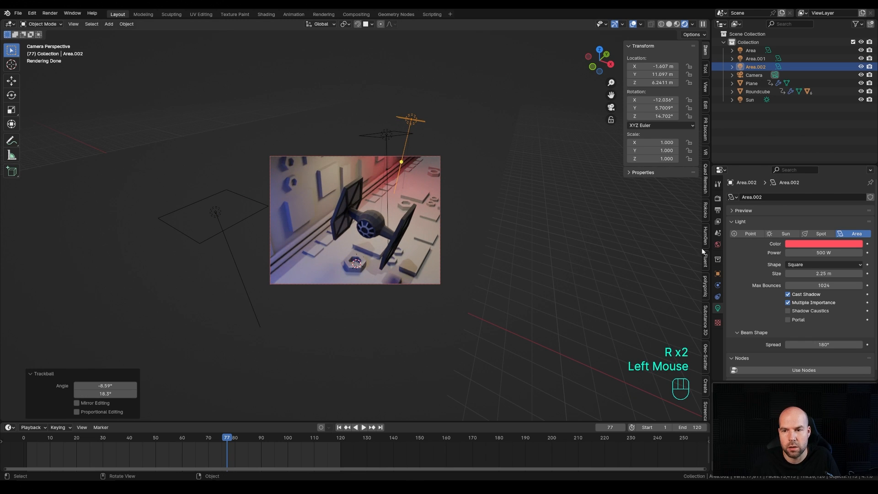
Set the world background color to dark blue with hue 0.671, saturation 0.940 and value 0.220
click(717, 245)
click(832, 248)
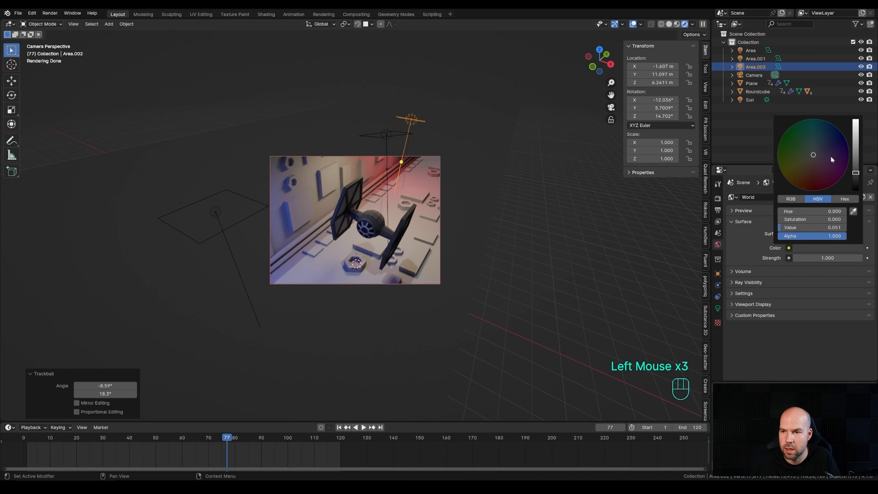
mouse_move(821, 156)
mouse_down()
mouse_move(829, 150)
mouse_move(856, 162)
mouse_move(856, 134)
mouse_move(856, 154)
mouse_move(838, 143)
mouse_up()
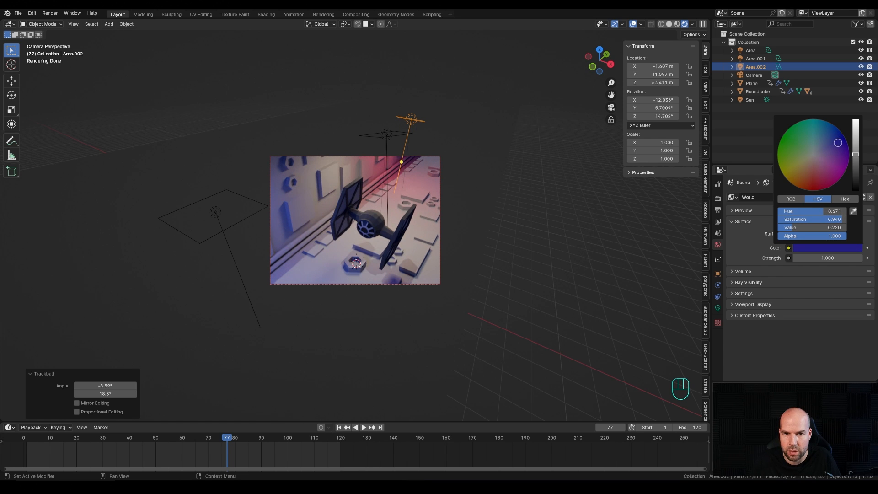
Adjust the brightness of the base color on the trench plane's material
click(614, 227)
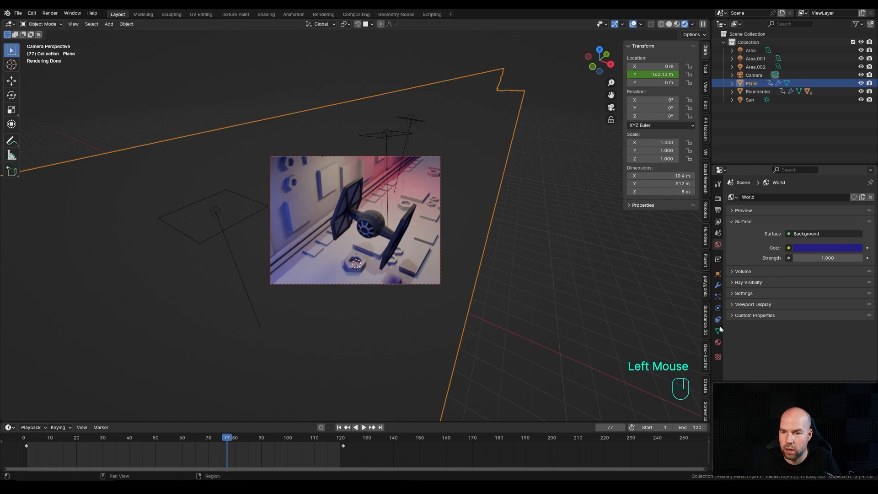
click(718, 343)
click(828, 282)
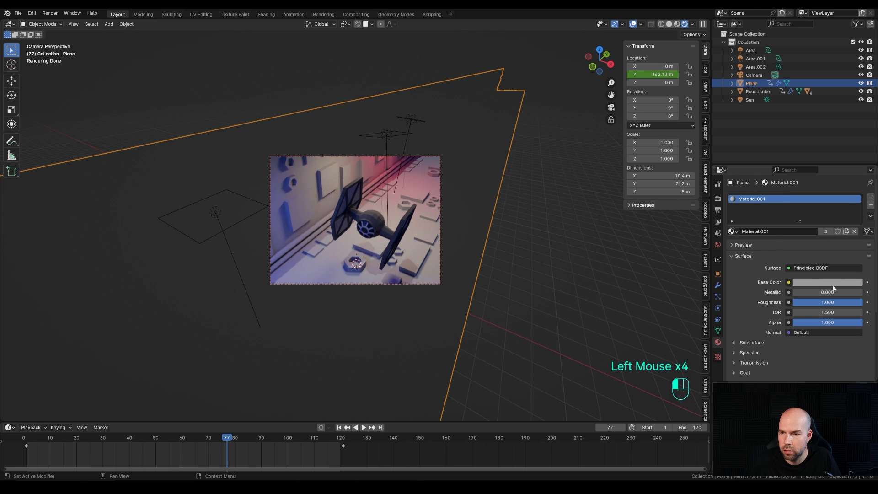
mouse_move(855, 186)
mouse_down()
mouse_move(855, 197)
mouse_move(855, 187)
mouse_up()
Set the power of the warm yellow area light to 1500 W
click(386, 134)
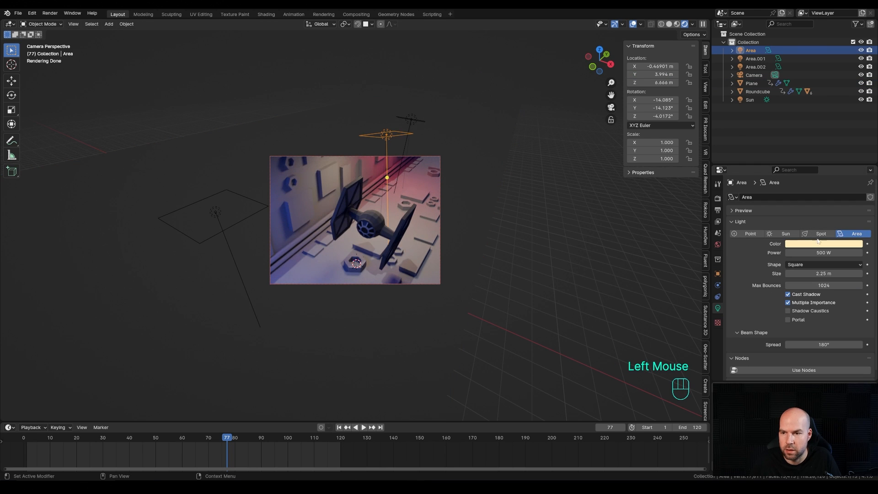
click(798, 253)
text(1500)
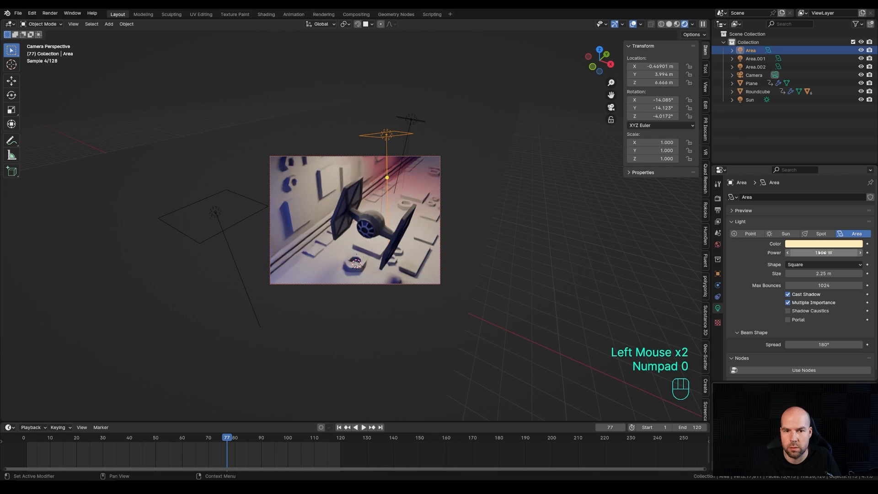
Move the warm area light to about X 1.17 m, Y 3.16 m, Z 6.47 m, keeping the final shift horizontal
text(g)
click(408, 192)
key(g)
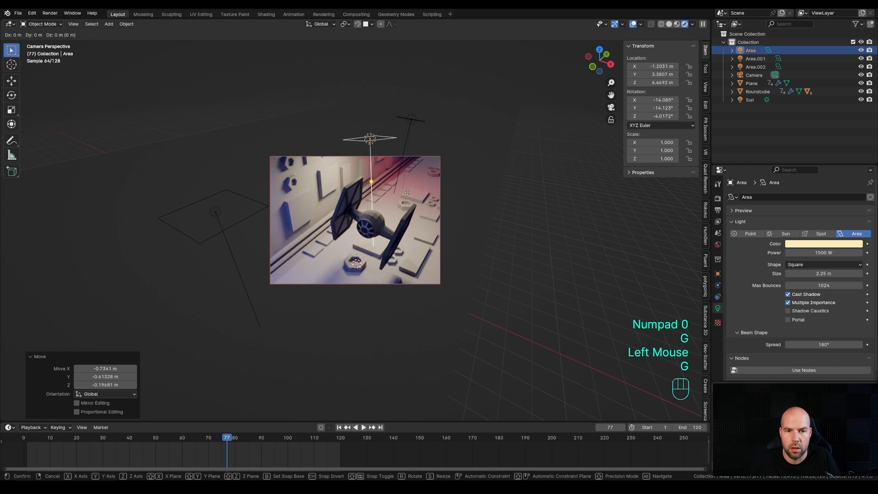
key(shift+z)
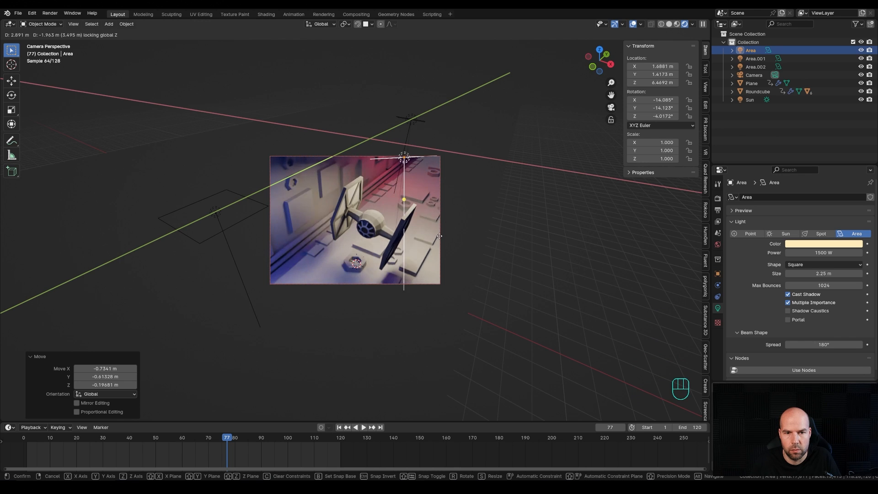
click(714, 289)
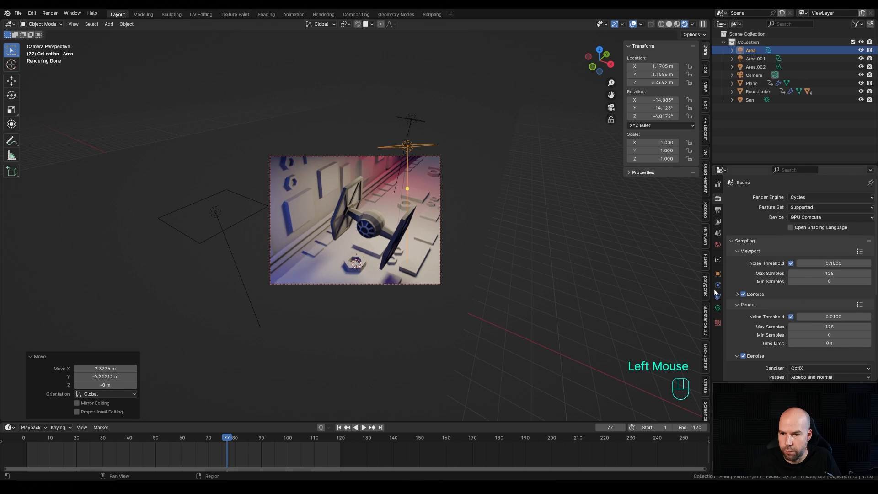
Brighten the world background color to a more vivid blue
click(718, 244)
click(833, 247)
drag(854, 178, 856, 124)
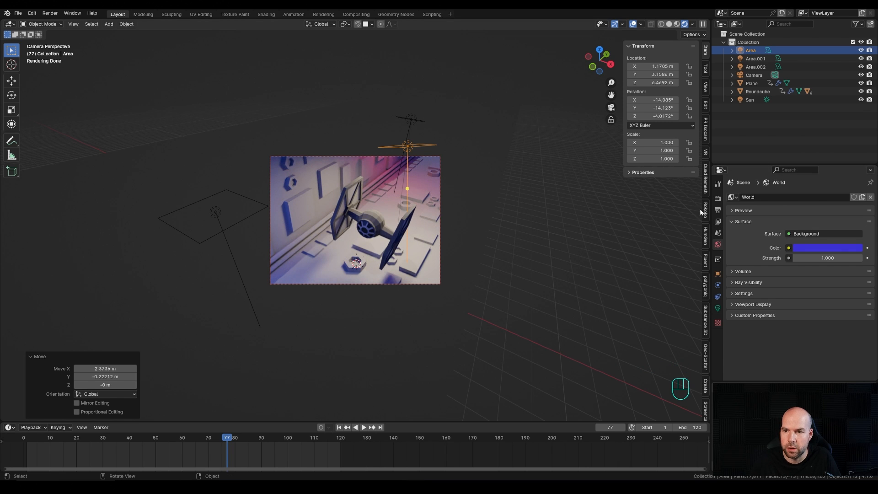
Enable motion blur in the Cycles render settings
click(717, 200)
scroll(736, 236, down, 2)
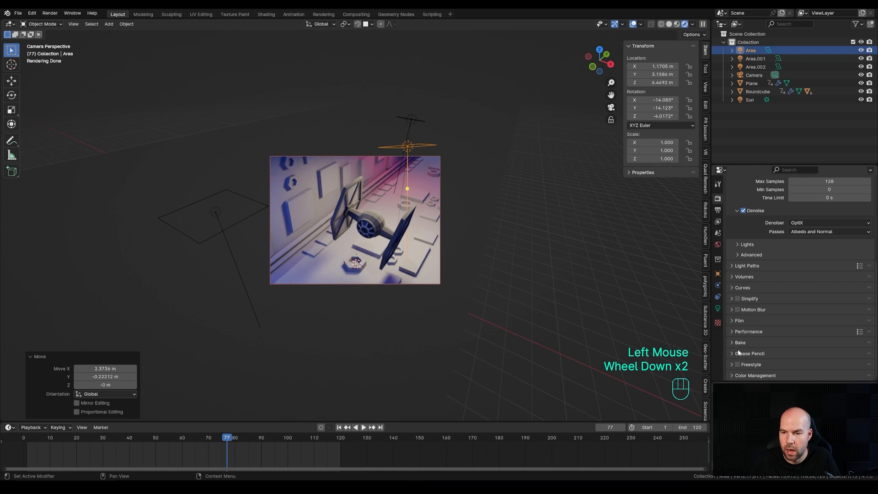
click(736, 310)
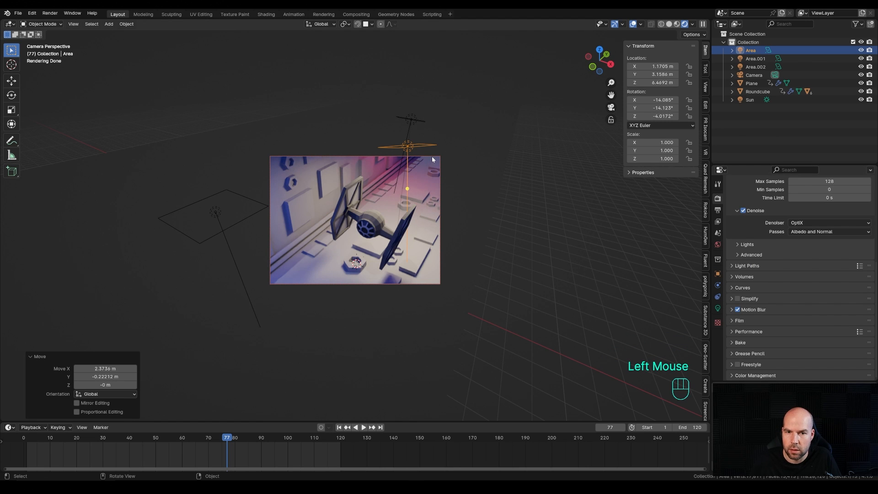
Enable depth of field on the camera and use the TIE fighter (Roundcube) as its focus object
click(432, 158)
click(717, 308)
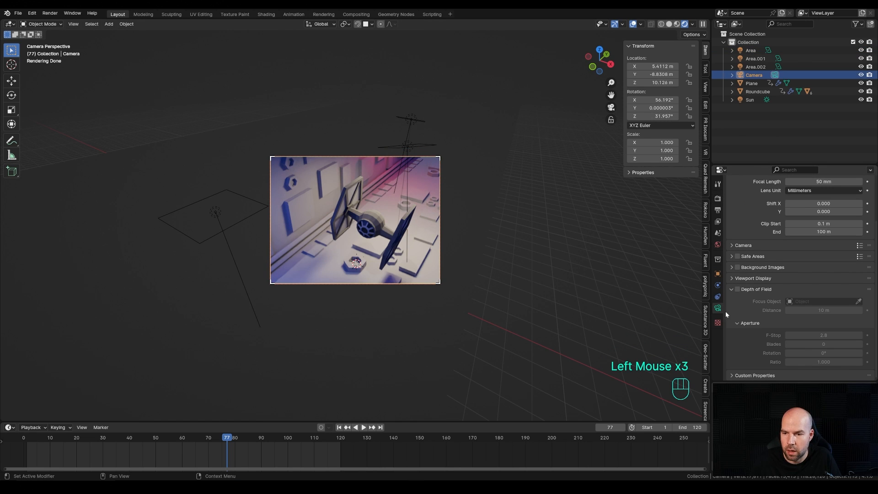
click(737, 289)
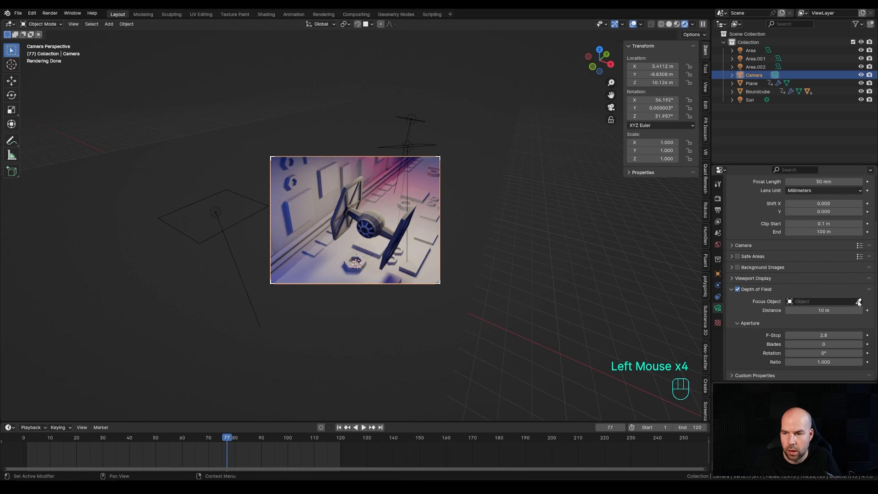
click(378, 217)
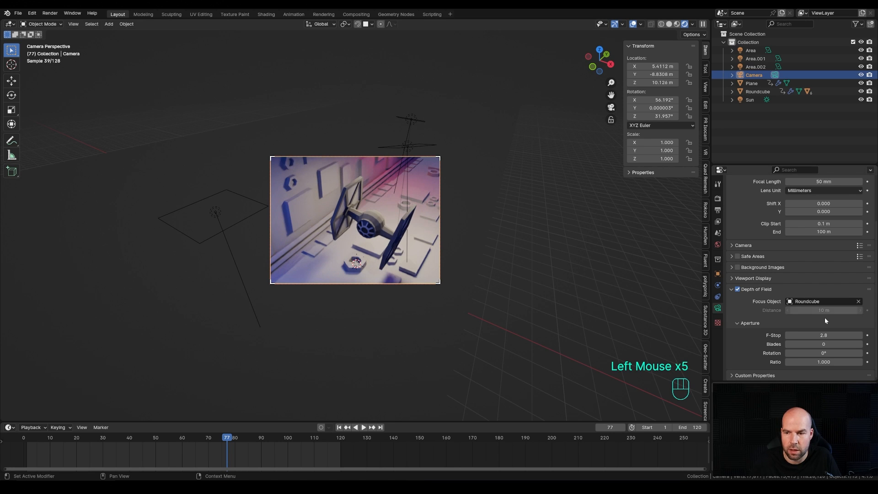
Try a camera f-stop of 0.5, and settle on 0.2 for stronger depth-of-field blur
drag(816, 337, 816, 337)
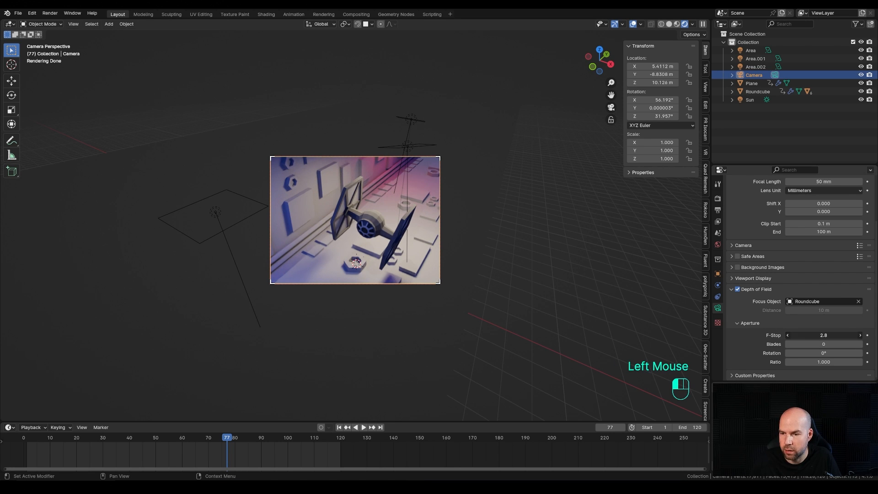
text(0.5)
key(Return)
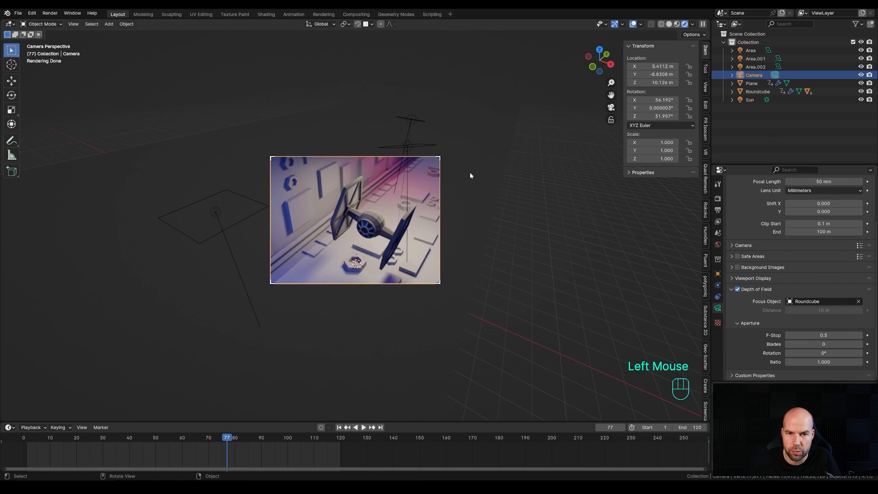
click(848, 336)
text(0.2)
key(Return)
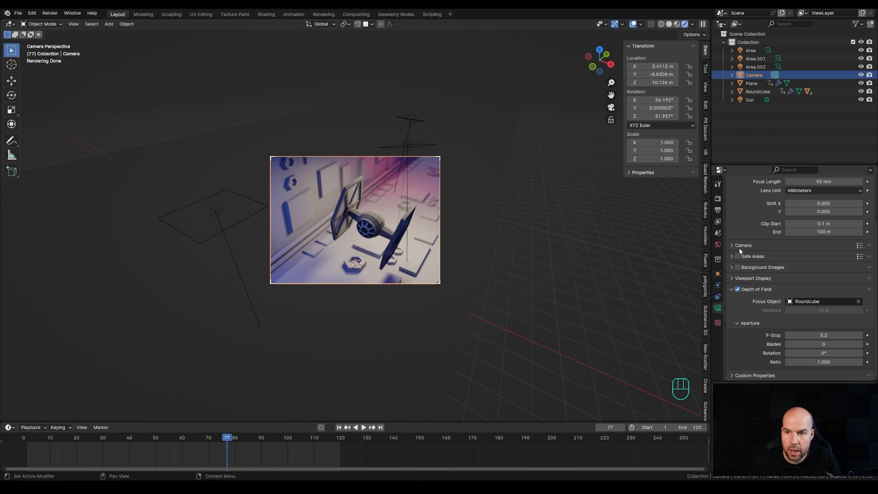
Set the render output file format to FFmpeg Video
click(718, 211)
scroll(784, 256, down, 2)
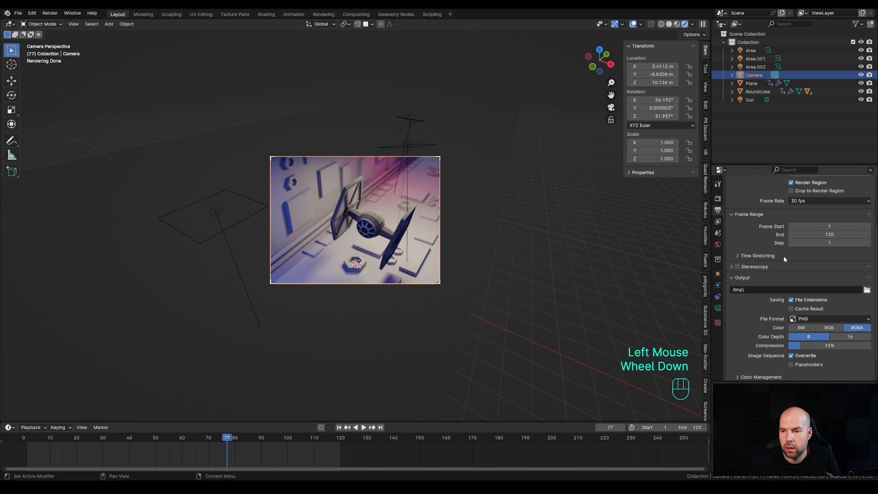
click(817, 295)
click(842, 335)
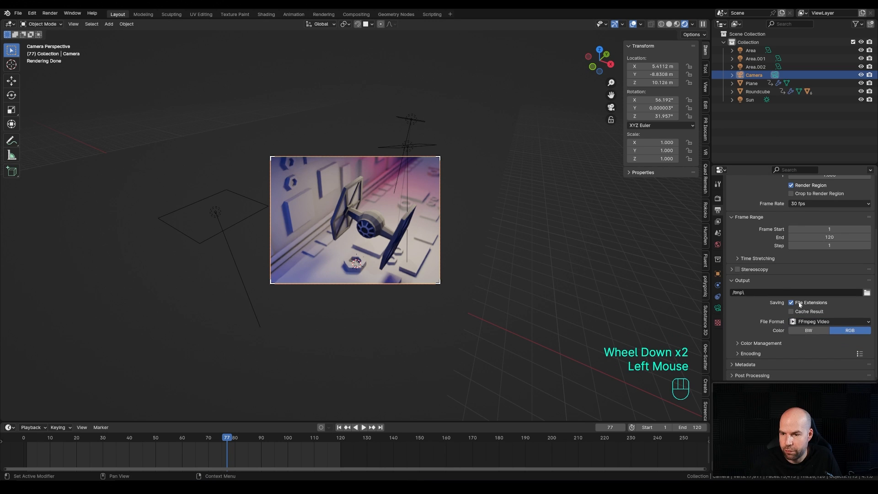
Set the output video's encoding container to MPEG-4
scroll(746, 352, down, 2)
click(745, 353)
scroll(777, 343, down, 2)
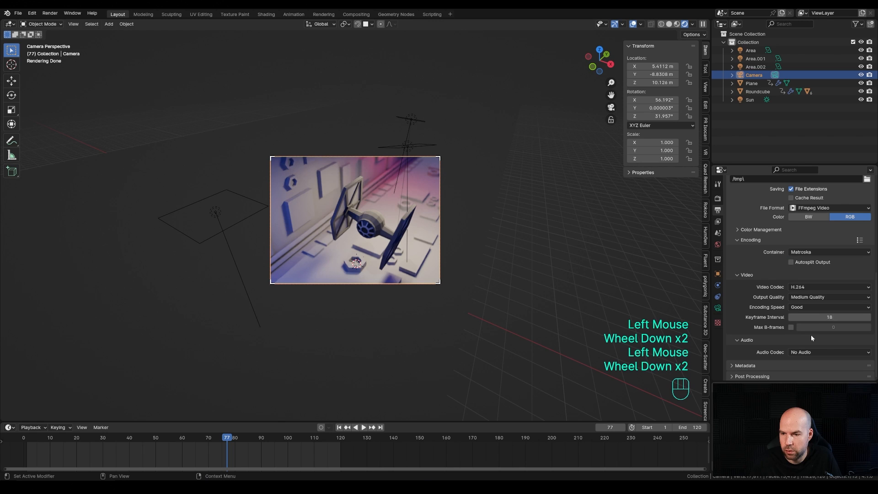
click(811, 252)
click(813, 279)
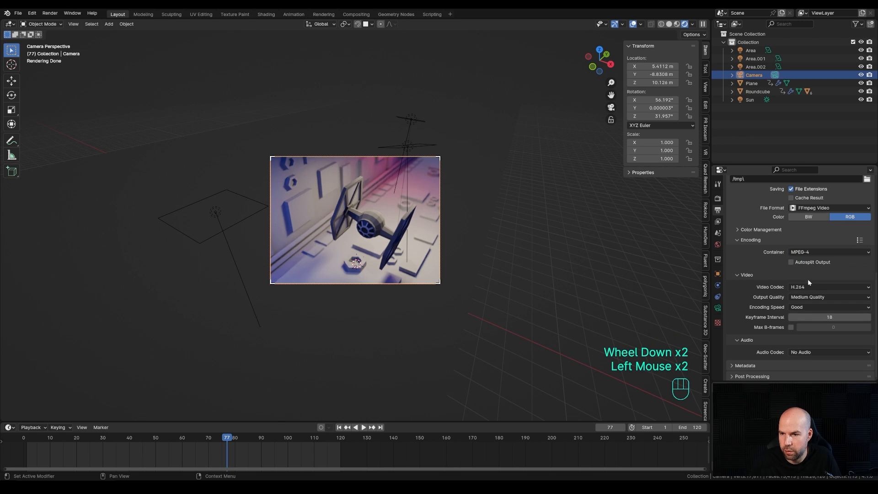
click(737, 239)
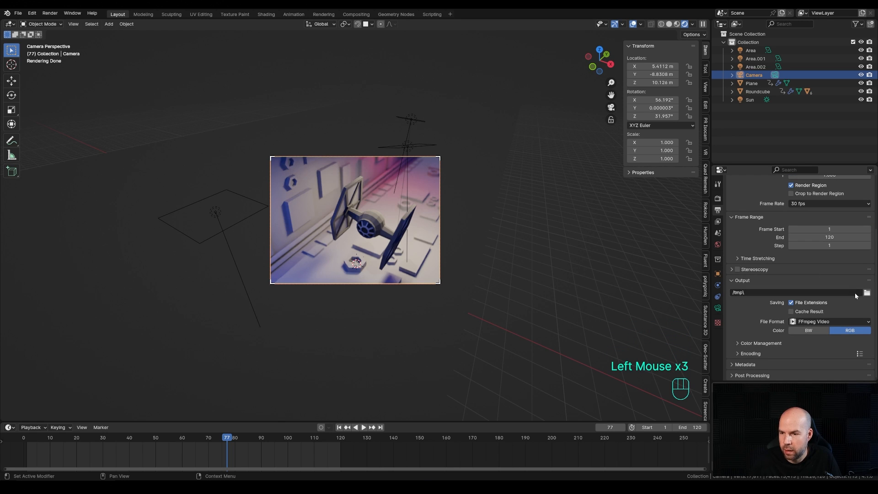
click(846, 292)
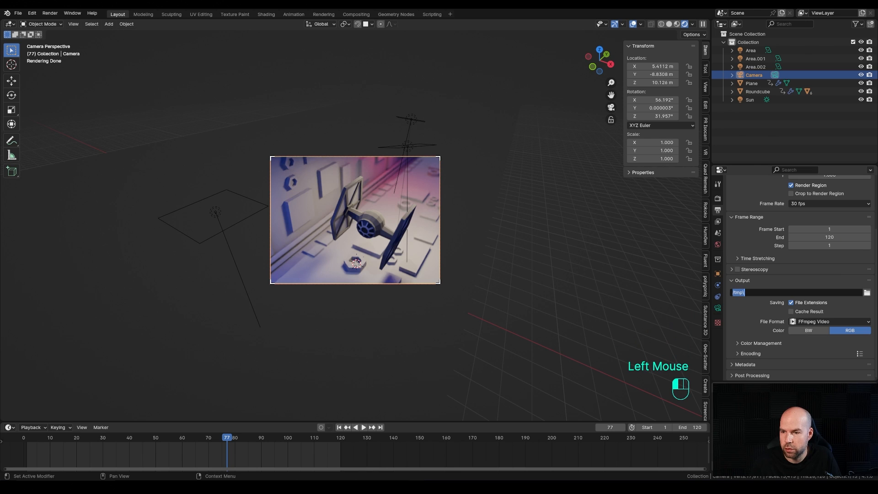
click(868, 294)
key(Escape)
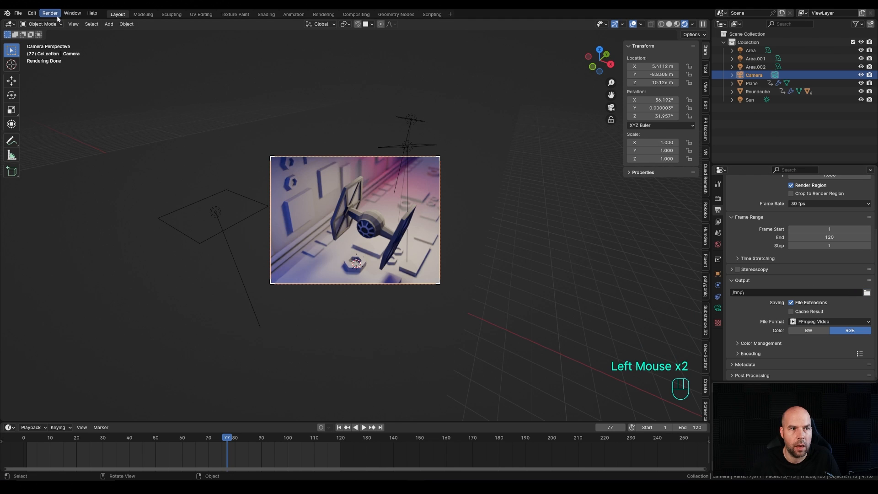
click(50, 13)
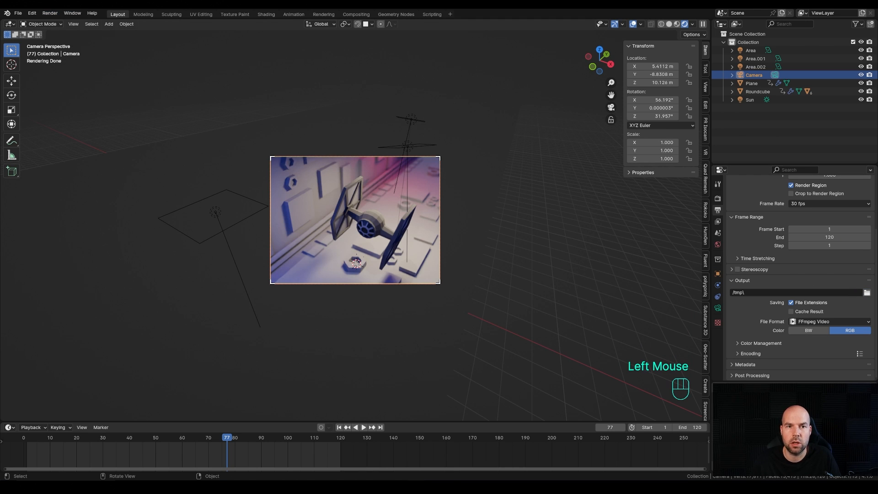
Play the looping animation in the rendered camera view and examine it up close
key(space)
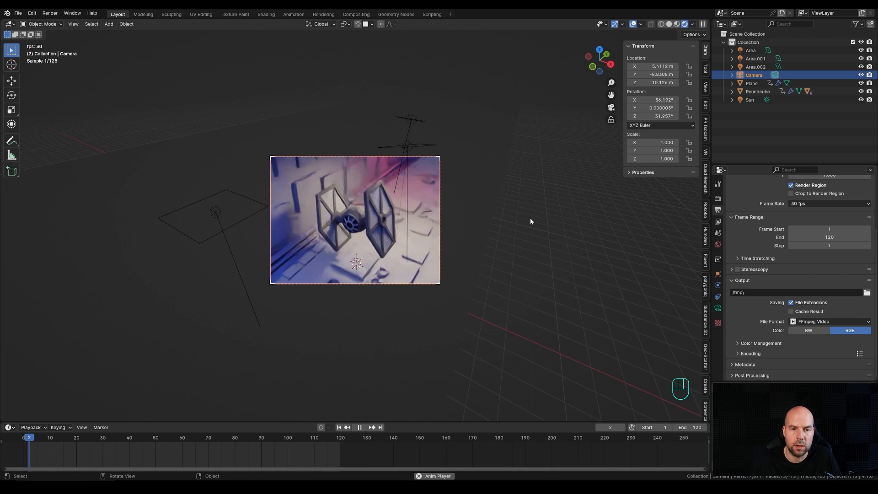
scroll(531, 221, up, 4)
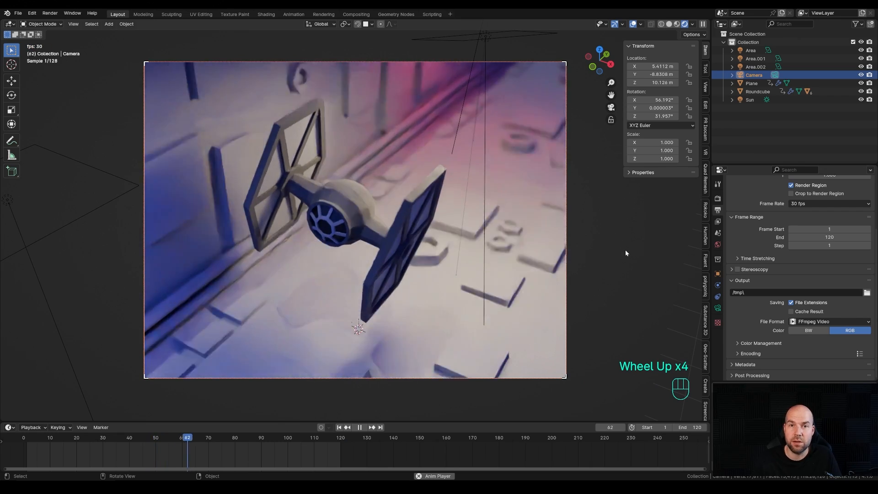